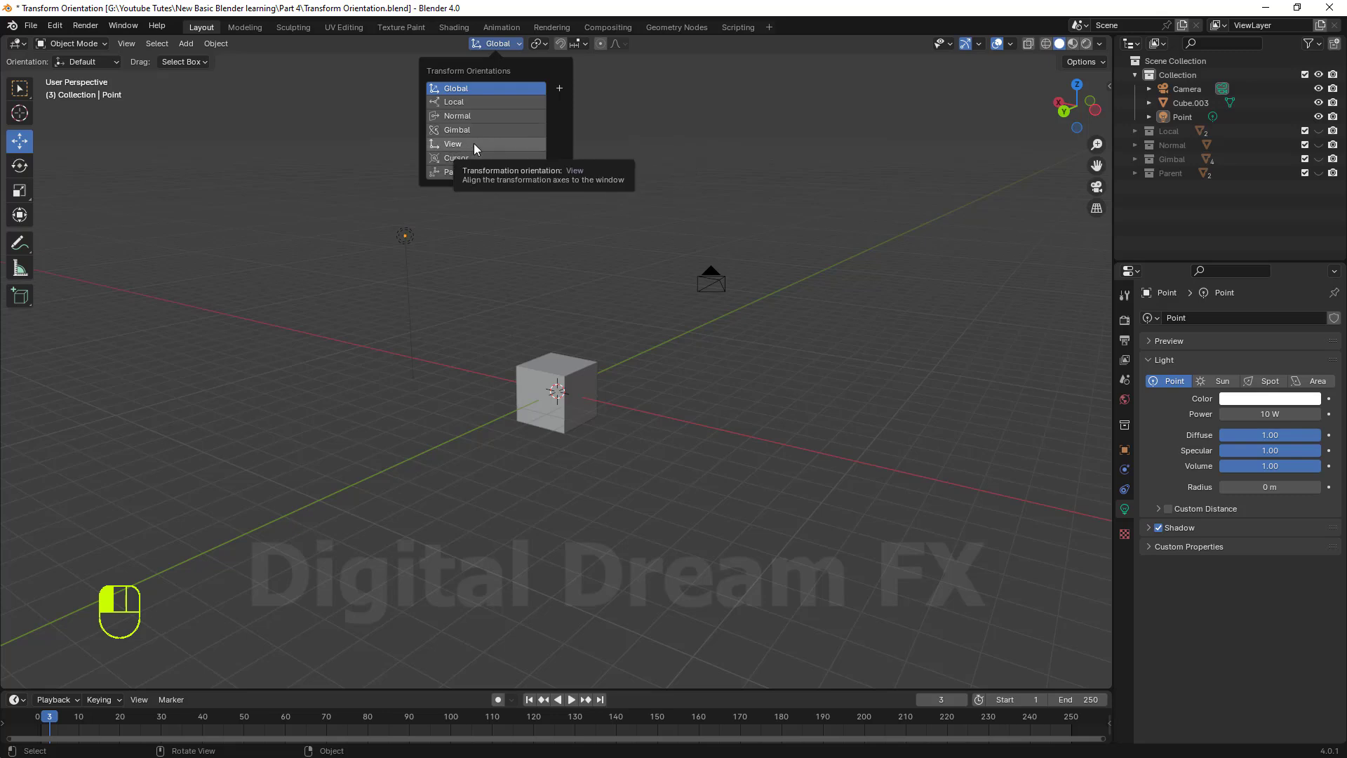
# Select the cube and show its object transform properties, and bring up the list of transform orientations.
pyautogui.click(518, 45)
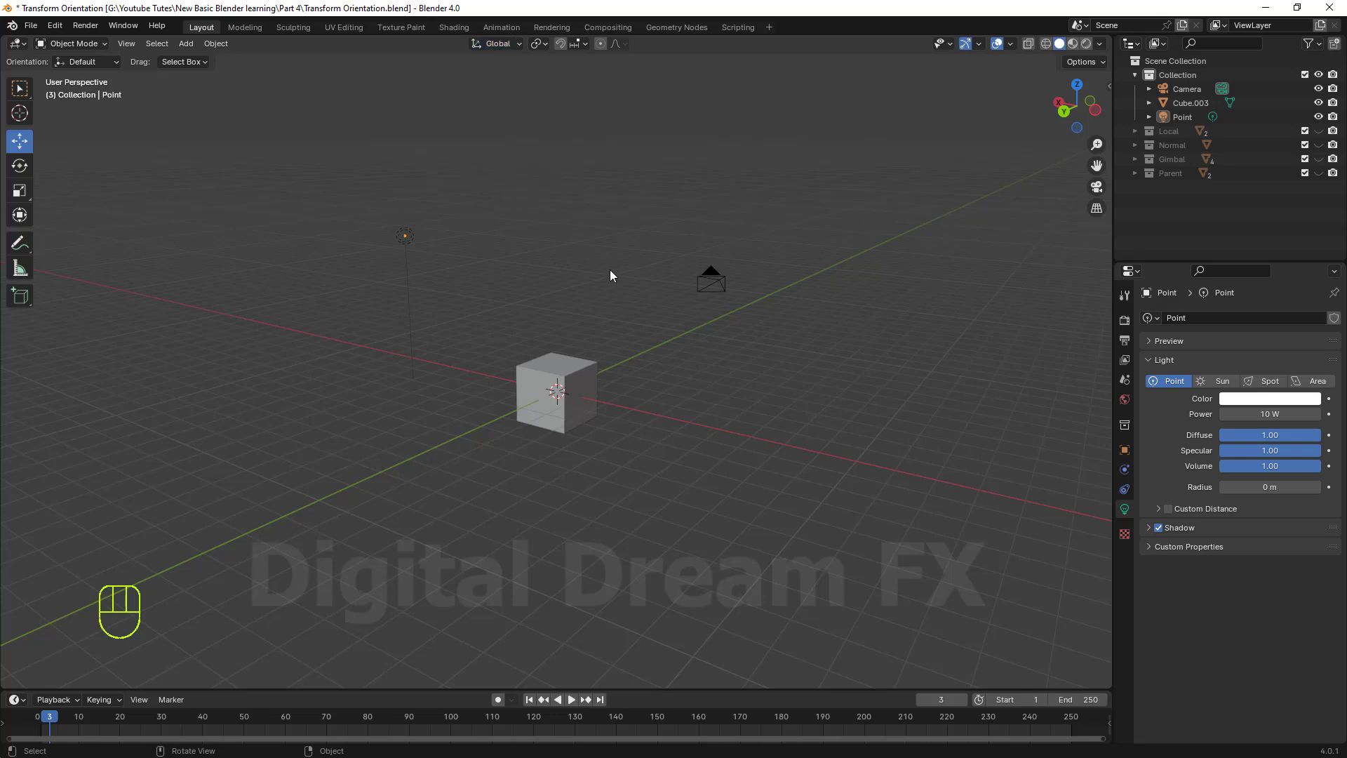
pyautogui.moveTo(609, 269)
pyautogui.keyDown('shift'); pyautogui.mouseDown(button='middle')
pyautogui.moveTo(608, 297)
pyautogui.moveTo(661, 264)
pyautogui.moveTo(650, 283)
pyautogui.moveTo(629, 277)
pyautogui.mouseUp(button='middle'); pyautogui.keyUp('shift')
pyautogui.keyDown('shift'); pyautogui.moveTo(630, 339); pyautogui.dragTo(636, 340, button='middle'); pyautogui.keyUp('shift')
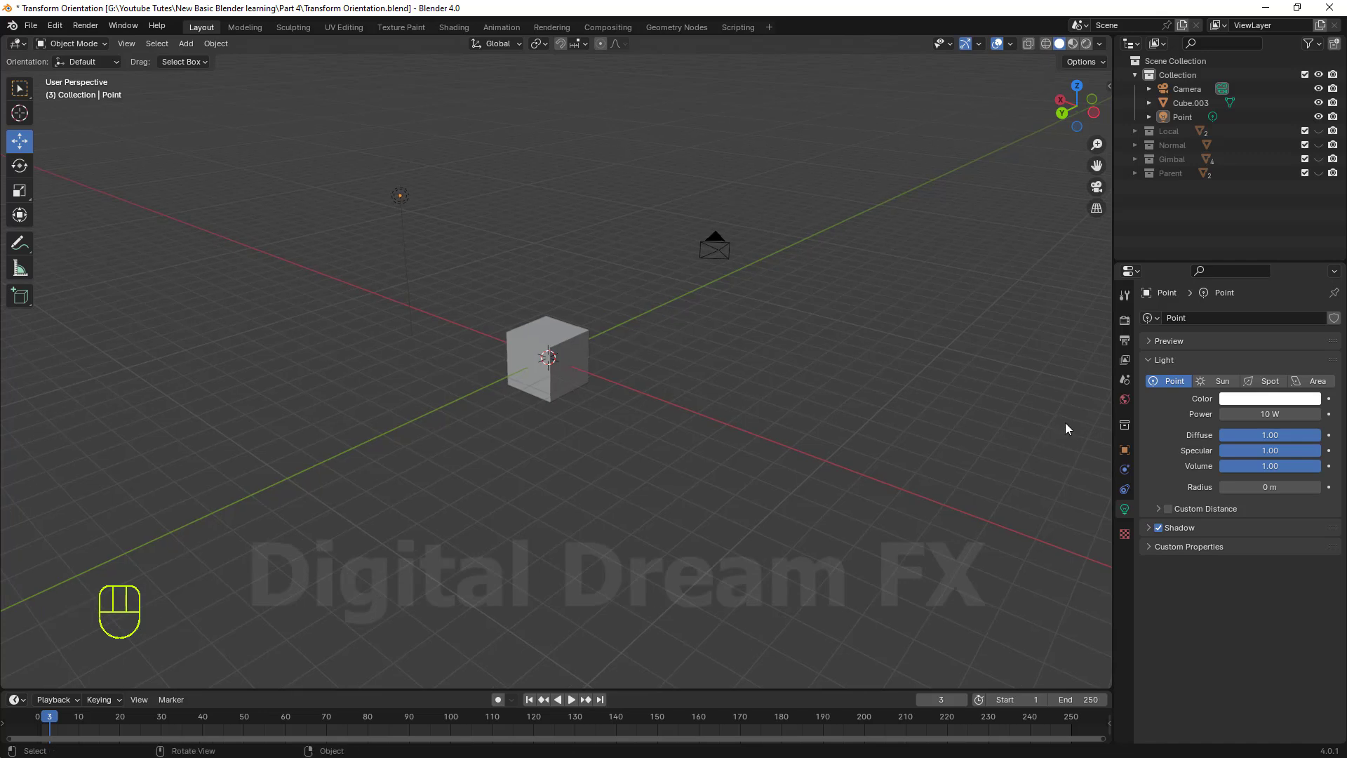
pyautogui.click(1125, 450)
pyautogui.click(537, 354)
pyautogui.keyDown('shift'); pyautogui.moveTo(1109, 461); pyautogui.dragTo(1085, 462, button='middle'); pyautogui.keyUp('shift')
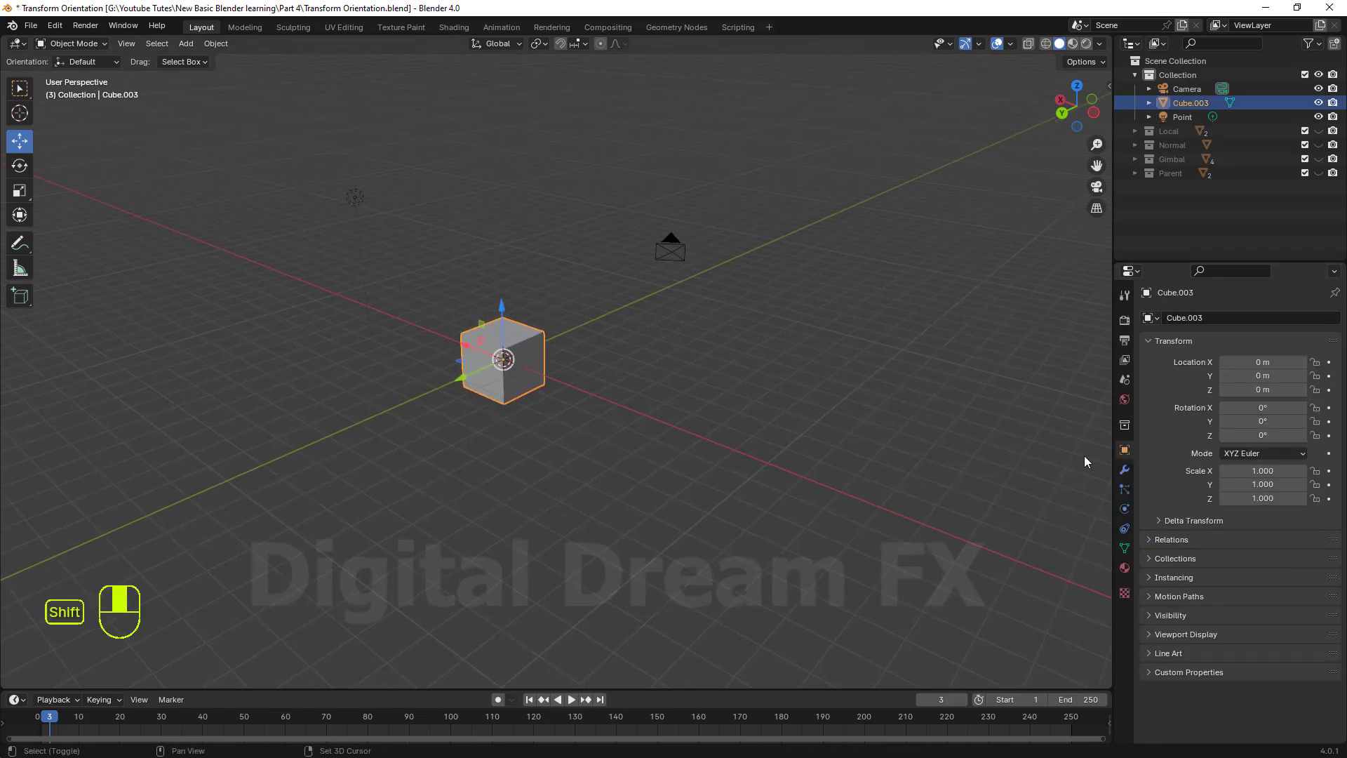
pyautogui.keyDown('shift'); pyautogui.moveTo(707, 476); pyautogui.dragTo(788, 412, button='middle'); pyautogui.keyUp('shift')
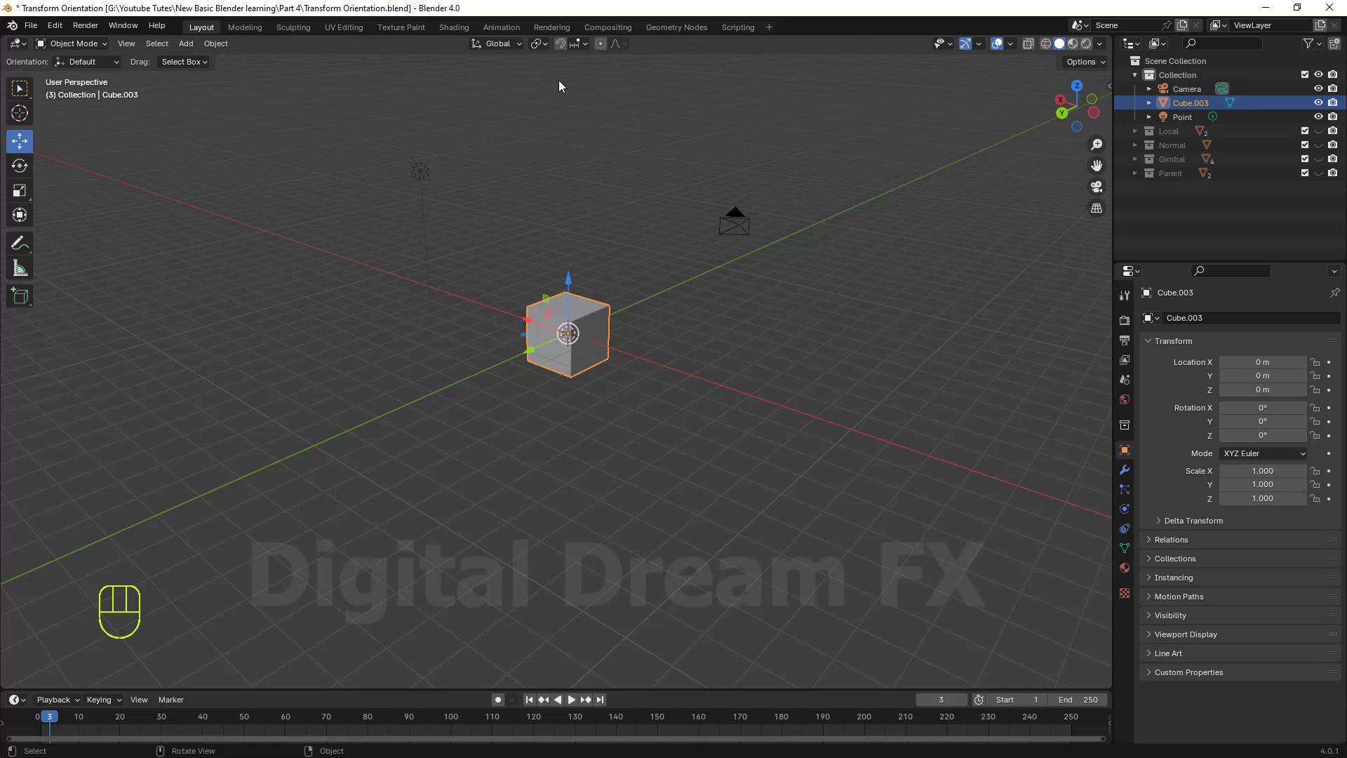
pyautogui.click(502, 44)
pyautogui.keyDown('shift'); pyautogui.moveTo(844, 462); pyautogui.dragTo(844, 495, button='middle'); pyautogui.keyUp('shift')
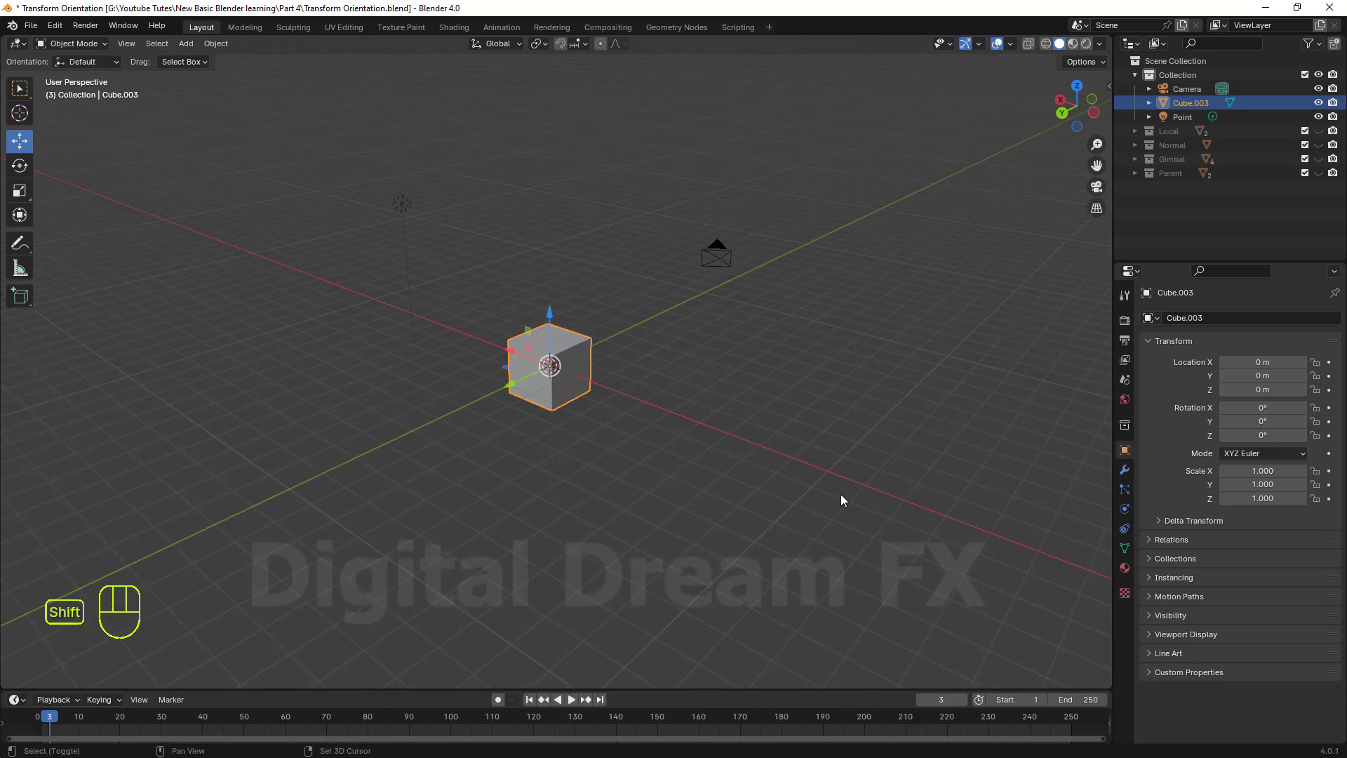
# Delete the camera, the point light and the cube from the scene.
pyautogui.moveTo(756, 291); pyautogui.dragTo(193, 128)
pyautogui.press('Delete')
pyautogui.keyDown('shift'); pyautogui.moveTo(639, 407); pyautogui.dragTo(640, 384, button='middle'); pyautogui.keyUp('shift')
pyautogui.click(576, 358)
pyautogui.moveTo(680, 427); pyautogui.dragTo(658, 424, button='middle')
pyautogui.keyDown('shift'); pyautogui.moveTo(704, 431); pyautogui.dragTo(654, 425, button='middle'); pyautogui.keyUp('shift')
pyautogui.scroll(1, 706, 449)
pyautogui.keyDown('shift'); pyautogui.moveTo(741, 457); pyautogui.dragTo(710, 465, button='middle'); pyautogui.keyUp('shift')
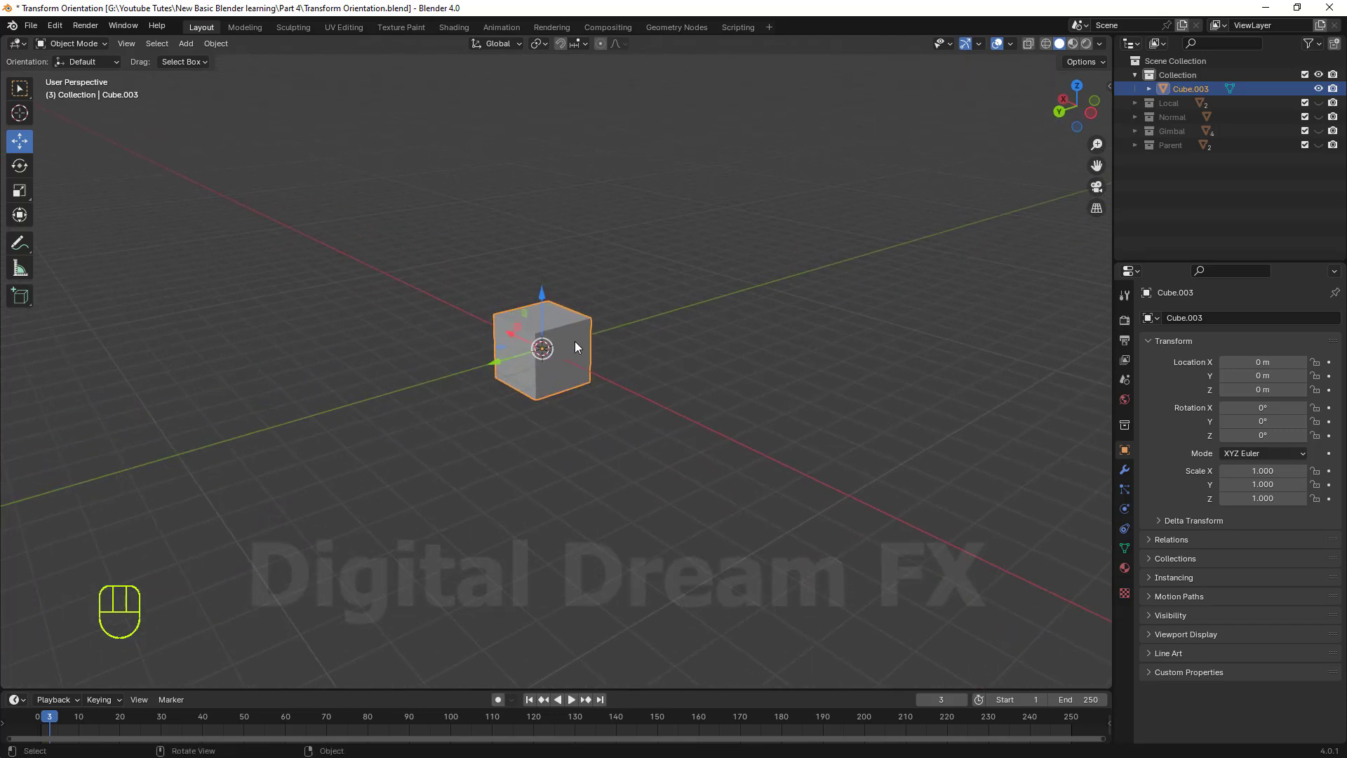
pyautogui.press('Delete')
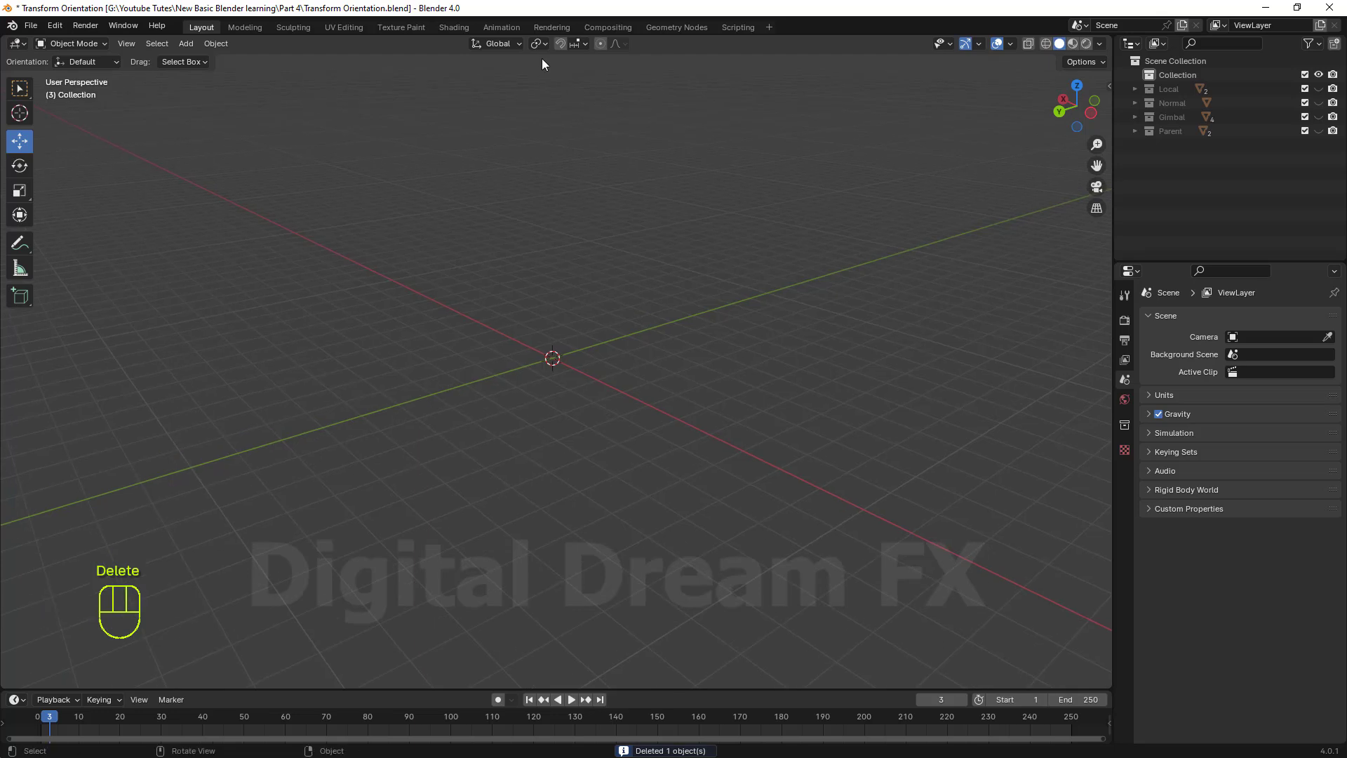
# Choose Global as the transform orientation.
pyautogui.click(517, 42)
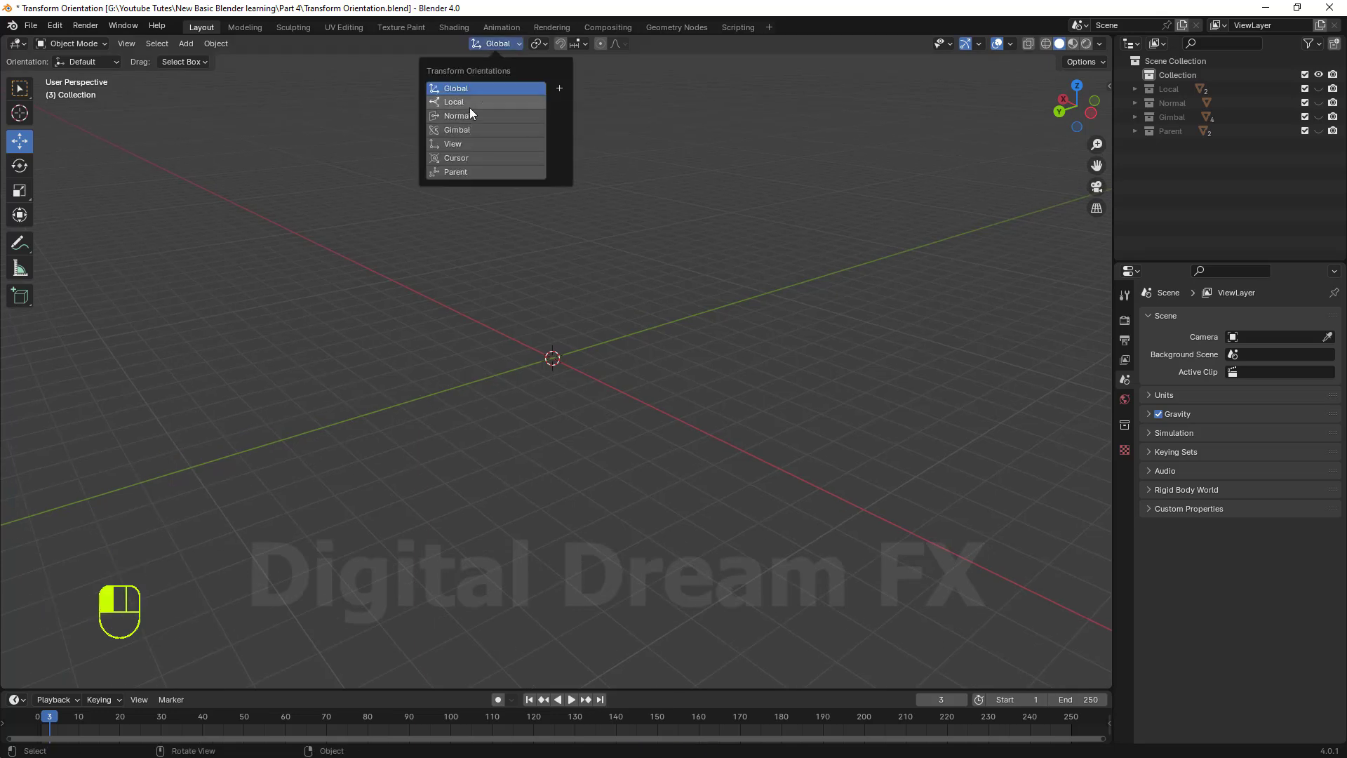
pyautogui.click(470, 91)
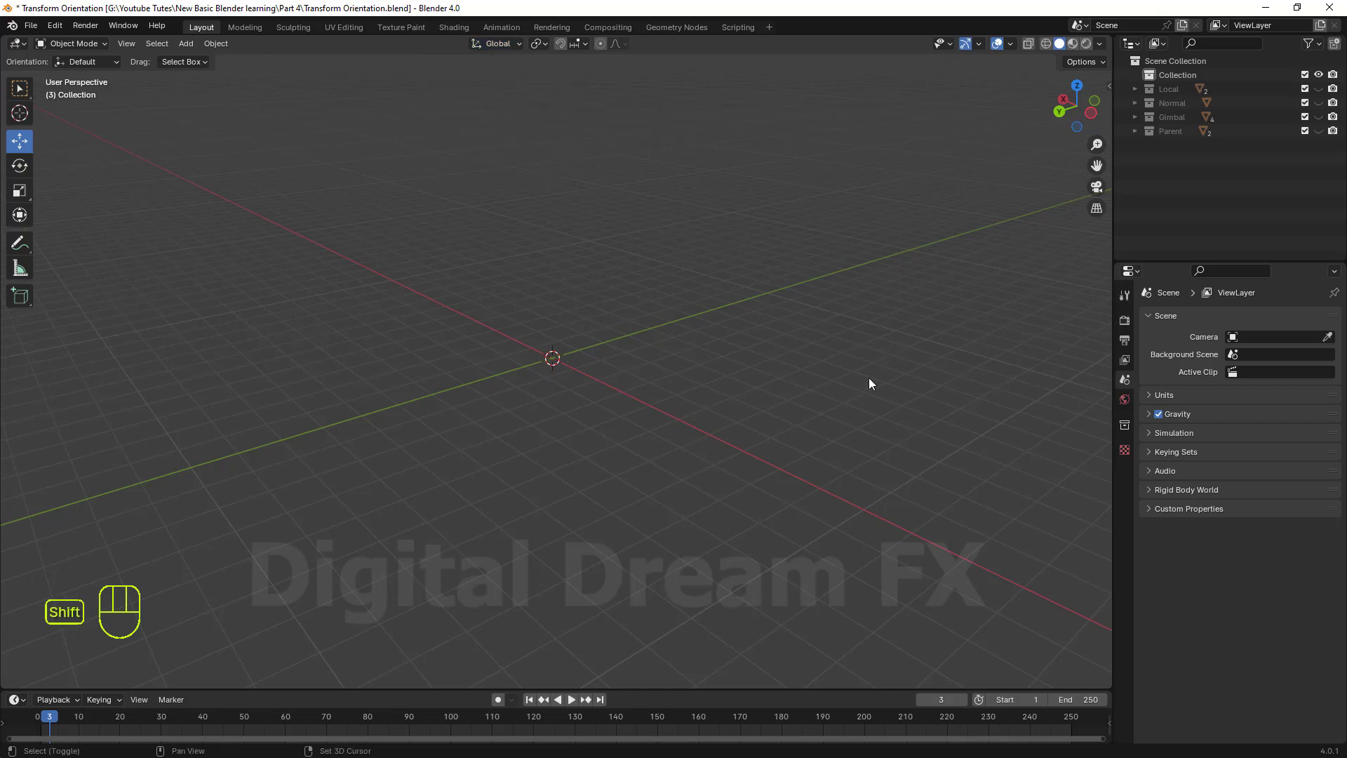
pyautogui.keyDown('shift'); pyautogui.moveTo(869, 378); pyautogui.dragTo(550, 338, button='middle'); pyautogui.keyUp('shift')
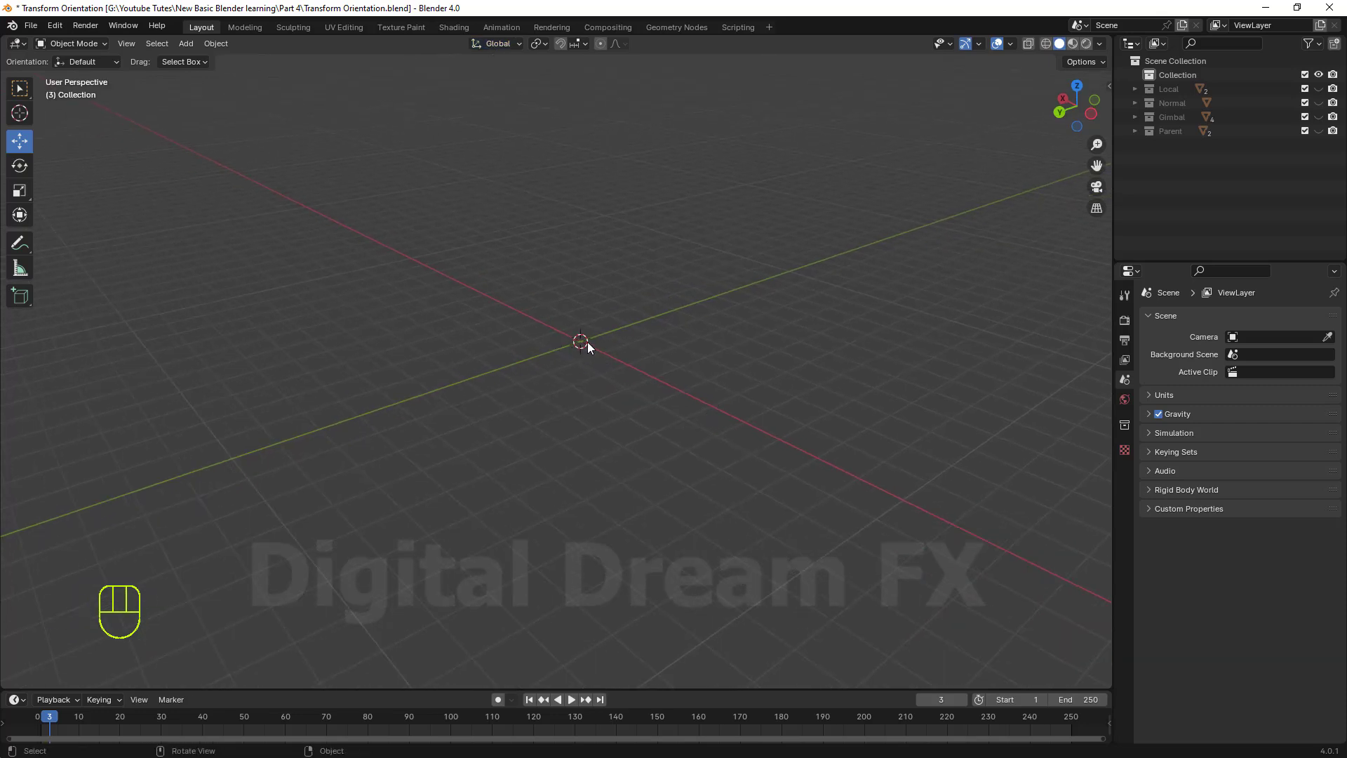
pyautogui.keyDown('shift'); pyautogui.moveTo(701, 378); pyautogui.dragTo(694, 387, button='middle'); pyautogui.keyUp('shift')
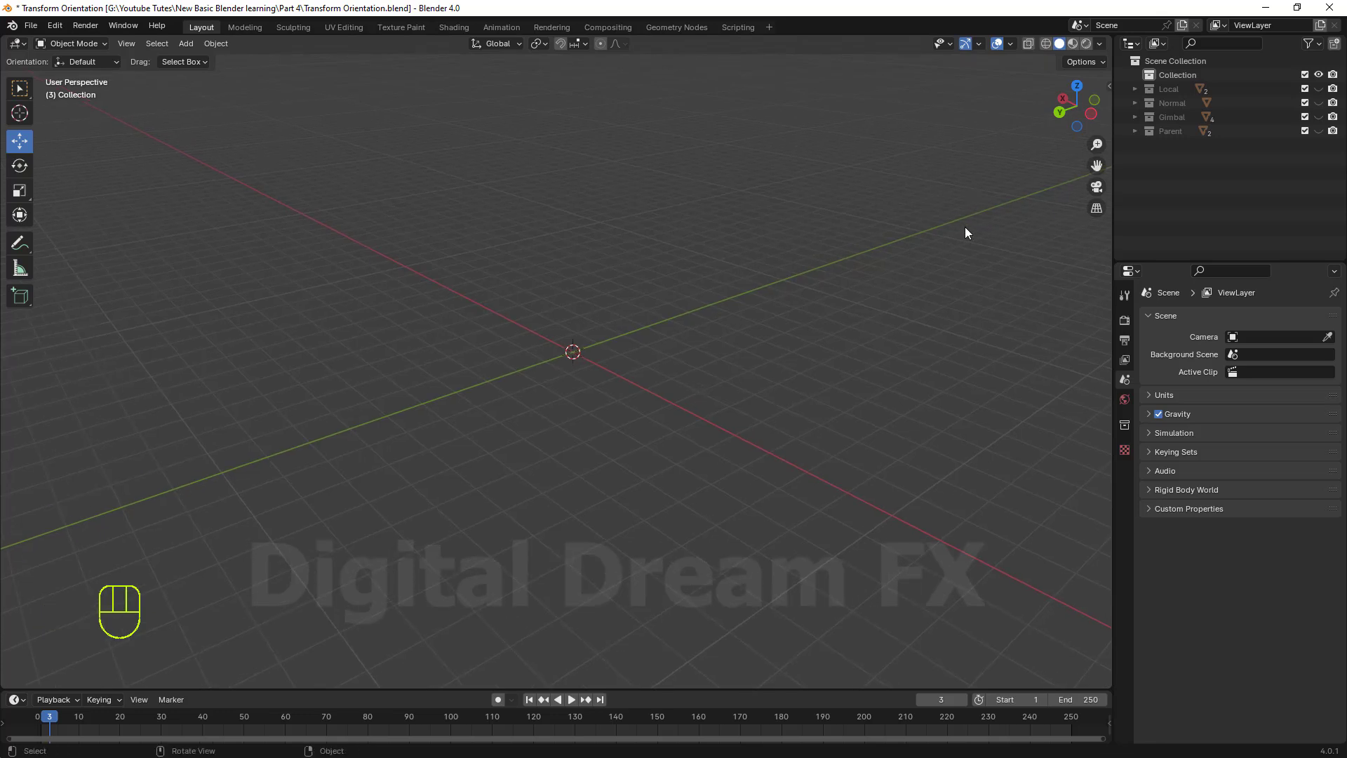
# Examine the global X, Y and Z axes of the empty scene from several viewing angles and compare them with the navigation gizmo.
pyautogui.moveTo(966, 226); pyautogui.dragTo(30, 226, button='middle')
pyautogui.keyDown('shift'); pyautogui.moveTo(785, 337); pyautogui.dragTo(958, 327, button='middle'); pyautogui.keyUp('shift')
pyautogui.moveTo(818, 337); pyautogui.dragTo(616, 349, button='middle')
pyautogui.moveTo(820, 352)
pyautogui.keyDown('shift'); pyautogui.mouseDown(button='middle')
pyautogui.moveTo(791, 367)
pyautogui.moveTo(822, 373)
pyautogui.mouseUp(button='middle'); pyautogui.keyUp('shift')
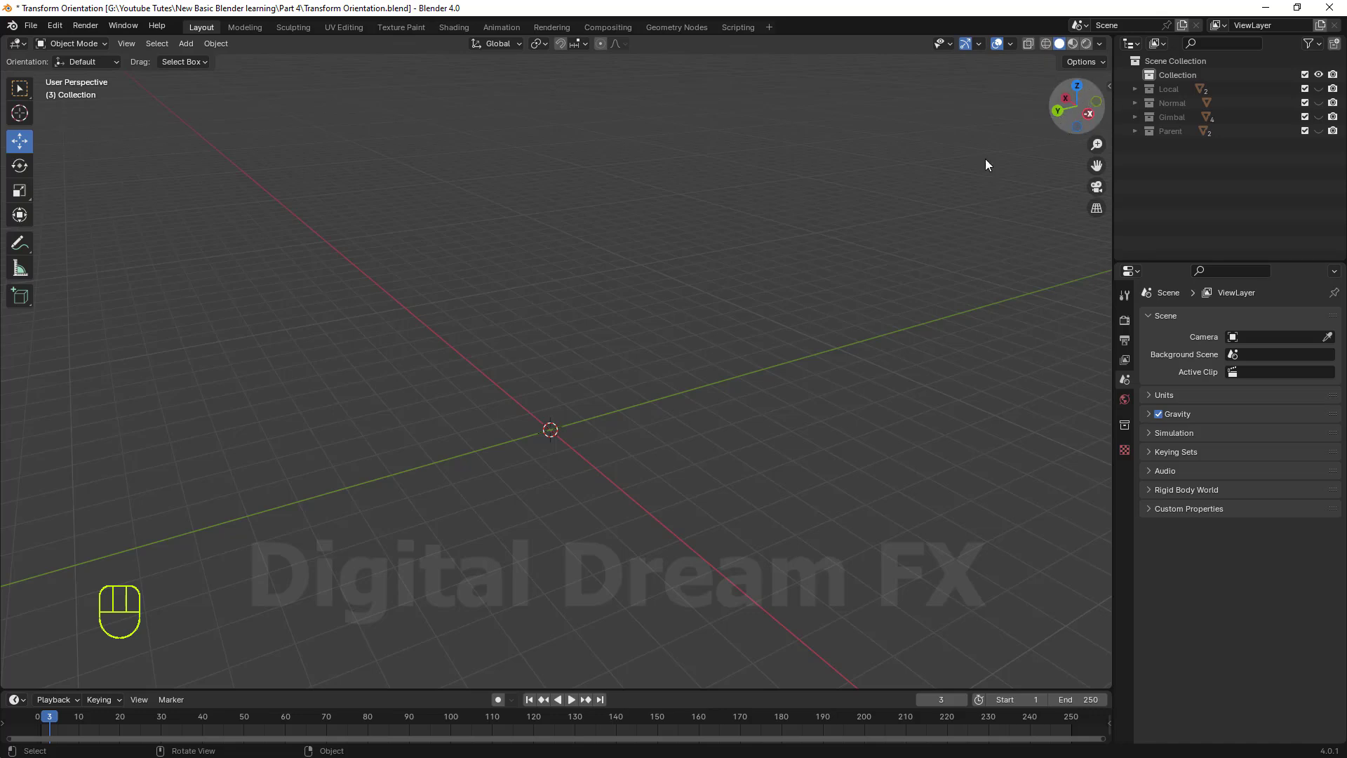
pyautogui.moveTo(989, 165); pyautogui.dragTo(934, 267, button='middle')
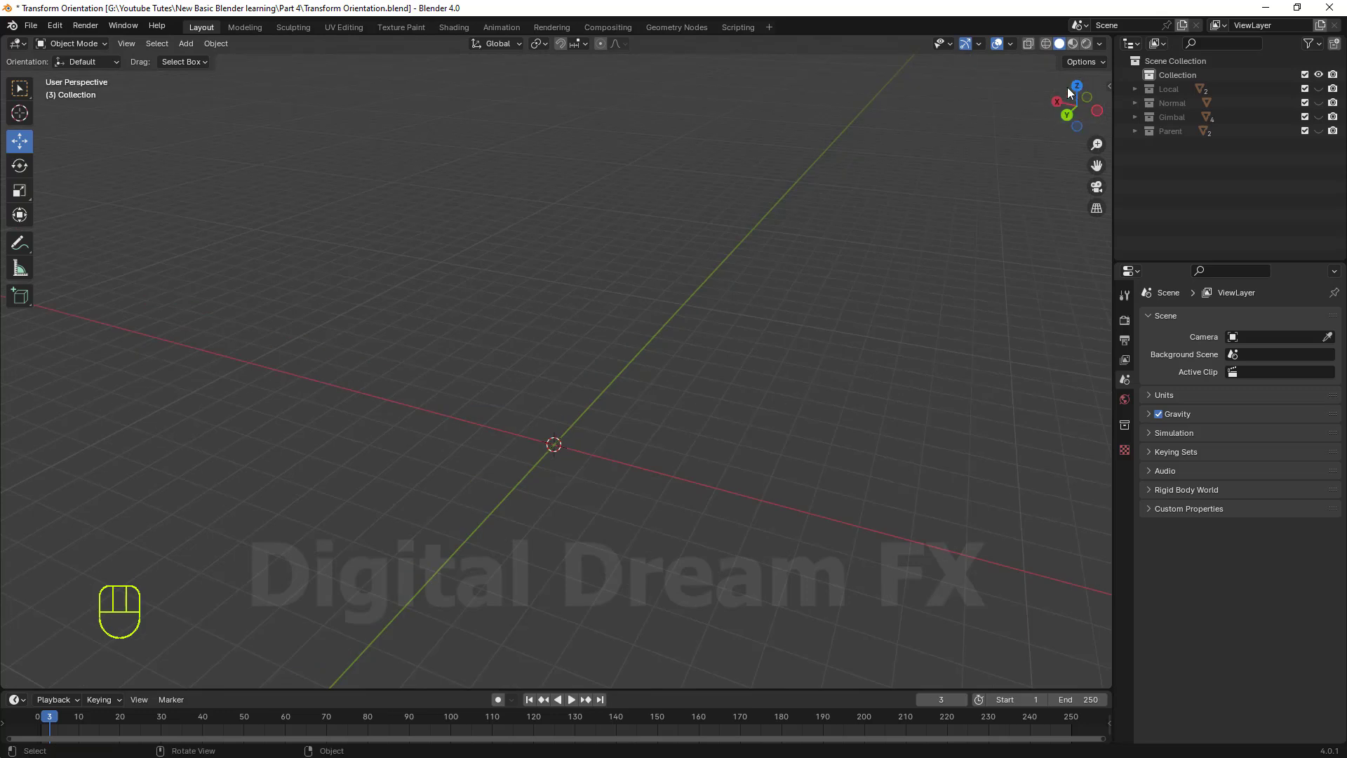
pyautogui.moveTo(659, 385); pyautogui.dragTo(747, 435, button='middle')
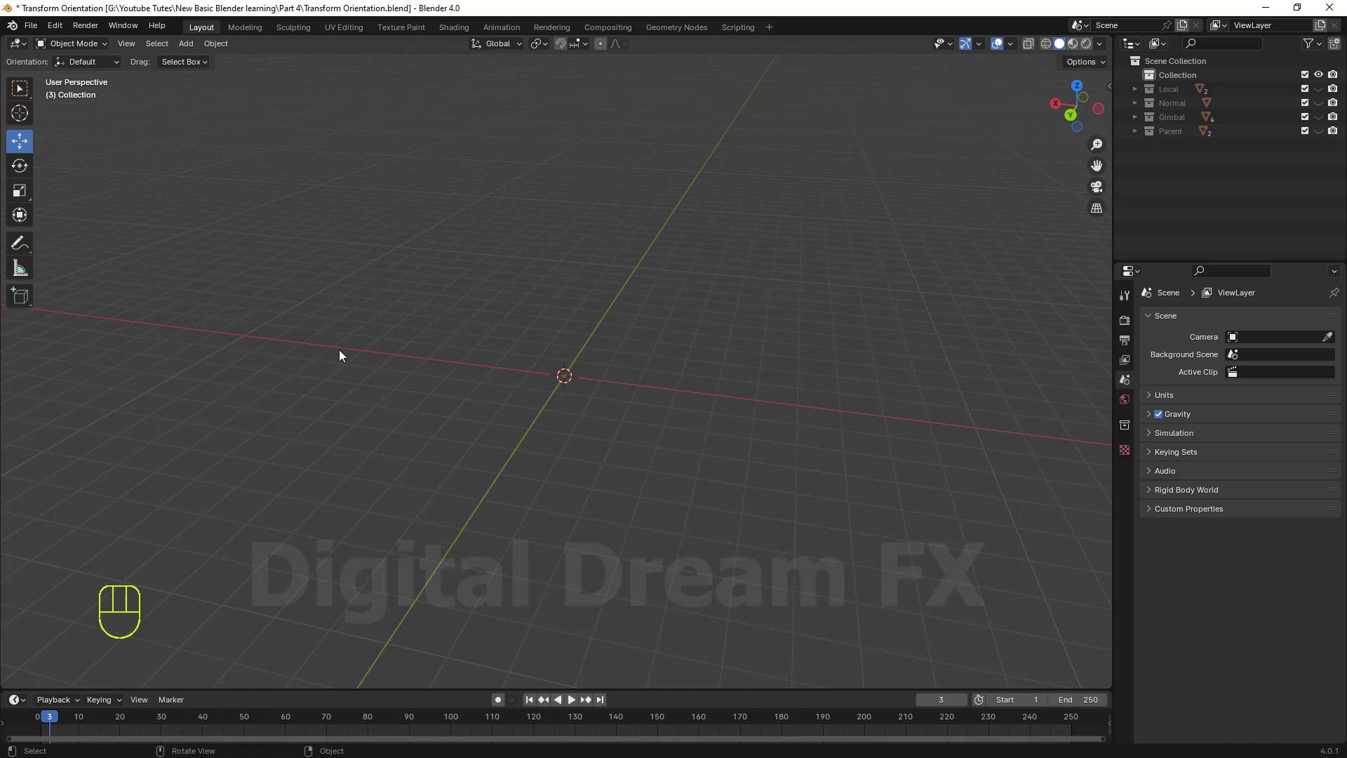
pyautogui.keyDown('shift'); pyautogui.moveTo(731, 377); pyautogui.dragTo(730, 382, button='middle'); pyautogui.keyUp('shift')
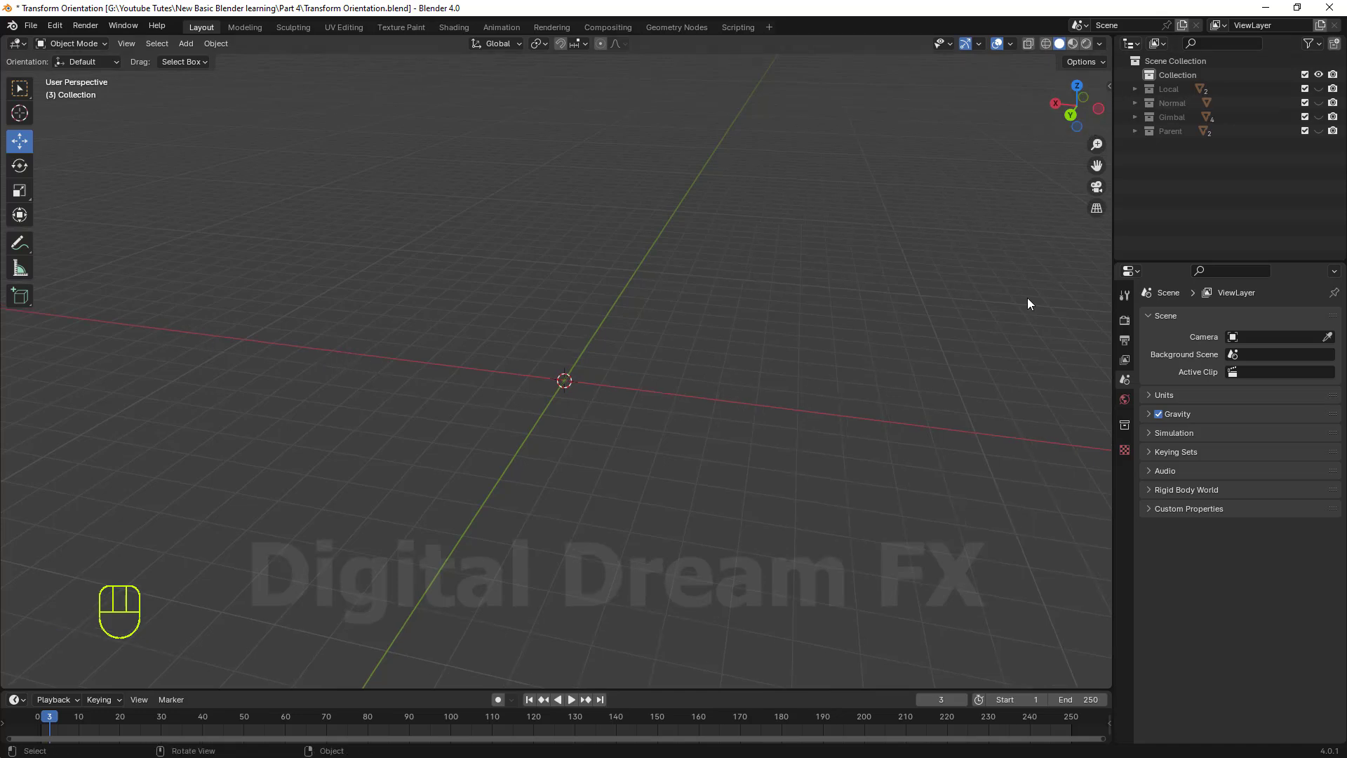
pyautogui.moveTo(1028, 298); pyautogui.dragTo(933, 270, button='middle')
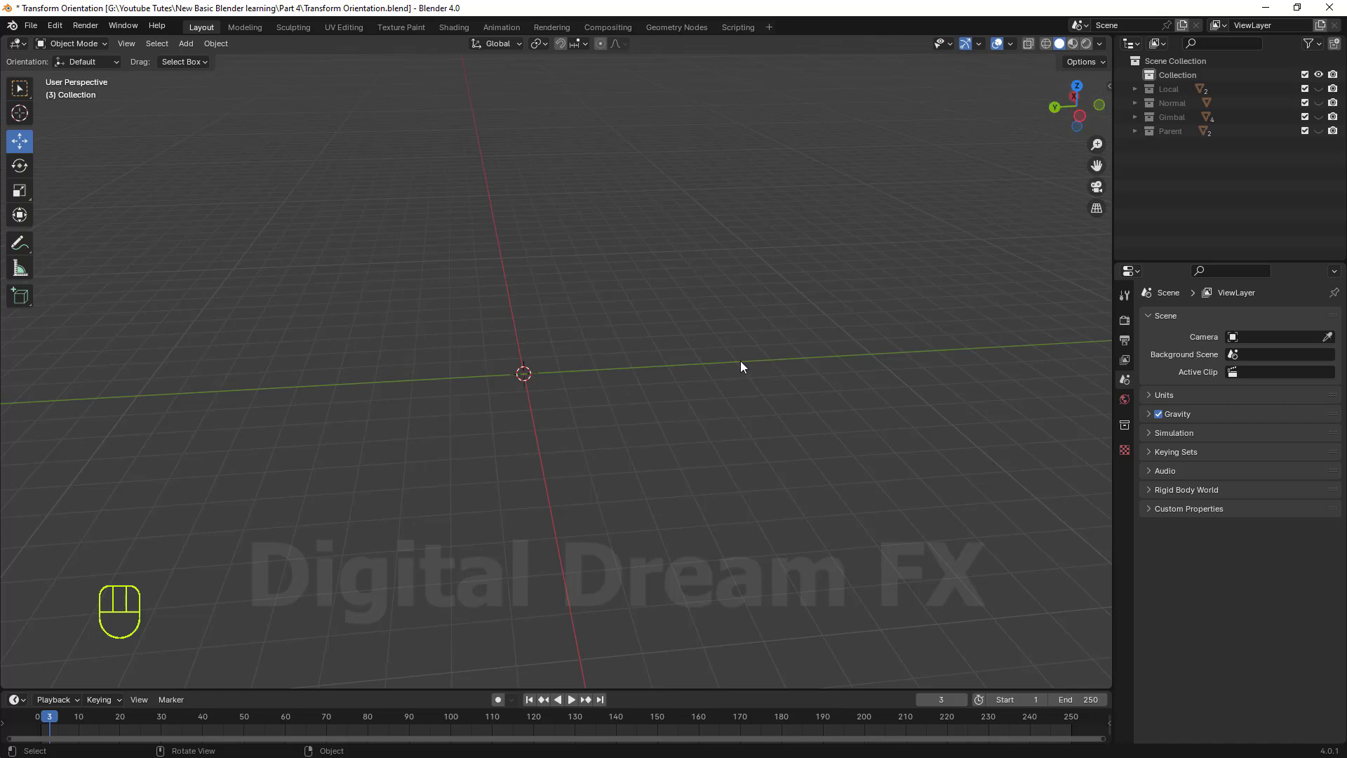
pyautogui.moveTo(634, 397); pyautogui.dragTo(912, 393, button='middle')
pyautogui.moveTo(515, 546); pyautogui.dragTo(598, 112, button='middle')
pyautogui.moveTo(564, 547)
pyautogui.keyDown('shift'); pyautogui.mouseDown(button='middle')
pyautogui.moveTo(516, 566)
pyautogui.moveTo(537, 544)
pyautogui.mouseUp(button='middle'); pyautogui.keyUp('shift')
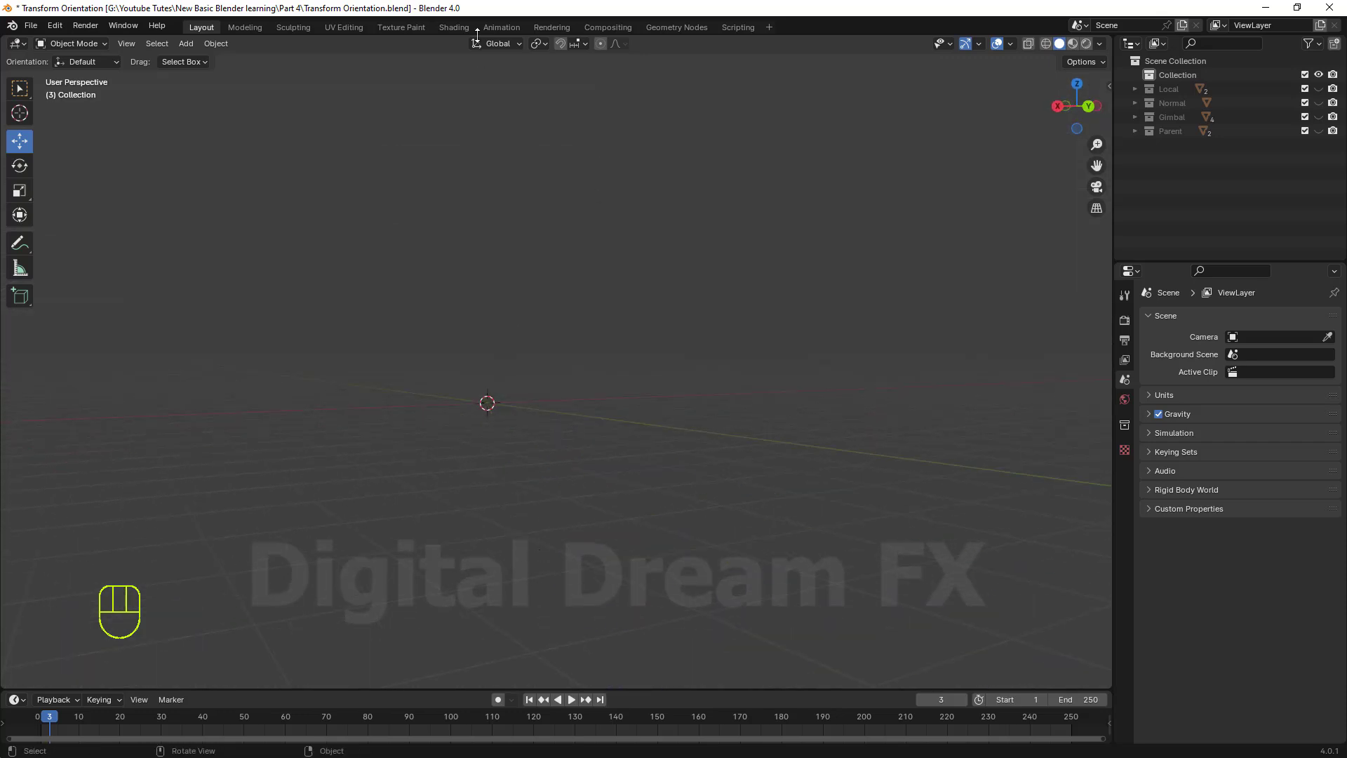
pyautogui.keyDown('shift'); pyautogui.moveTo(501, 399); pyautogui.dragTo(511, 394, button='middle'); pyautogui.keyUp('shift')
pyautogui.moveTo(451, 463); pyautogui.dragTo(443, 479, button='middle')
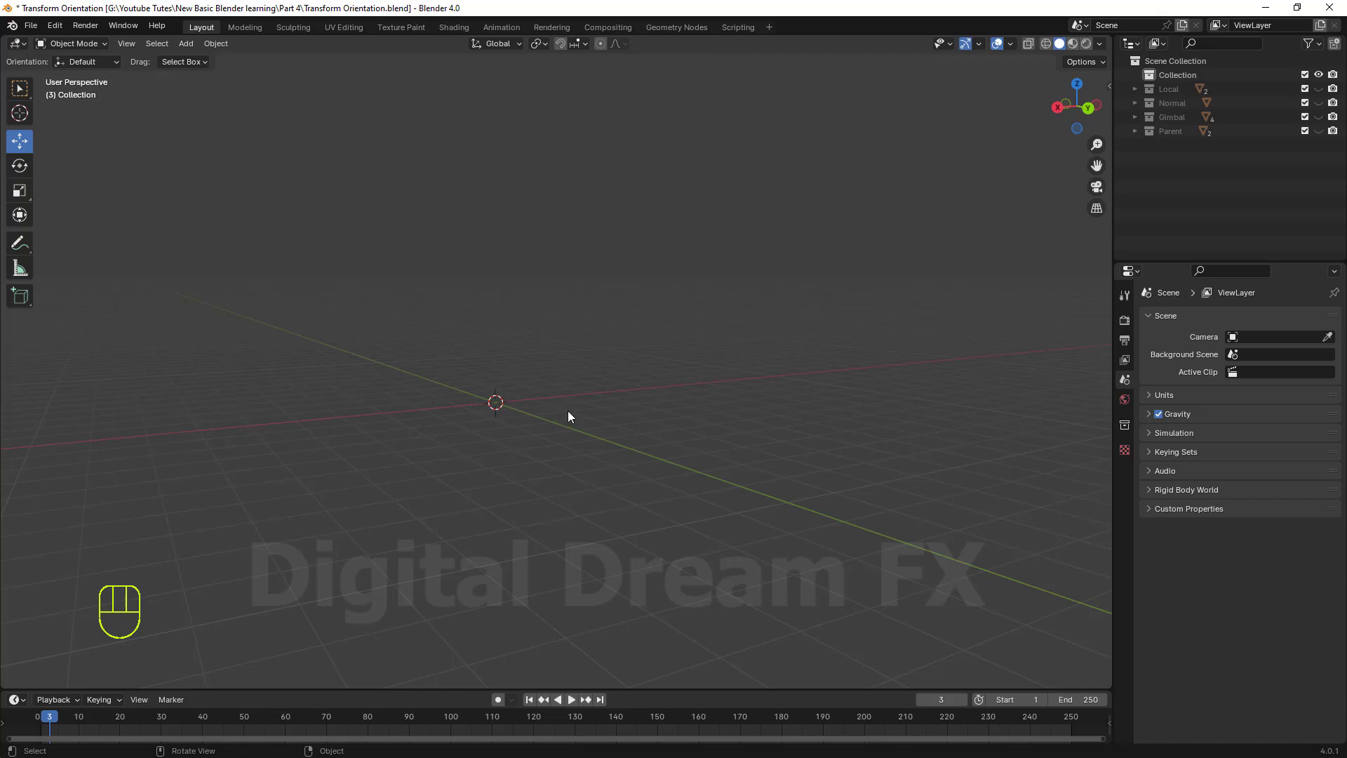
pyautogui.keyDown('shift'); pyautogui.moveTo(585, 399); pyautogui.dragTo(613, 394, button='middle'); pyautogui.keyUp('shift')
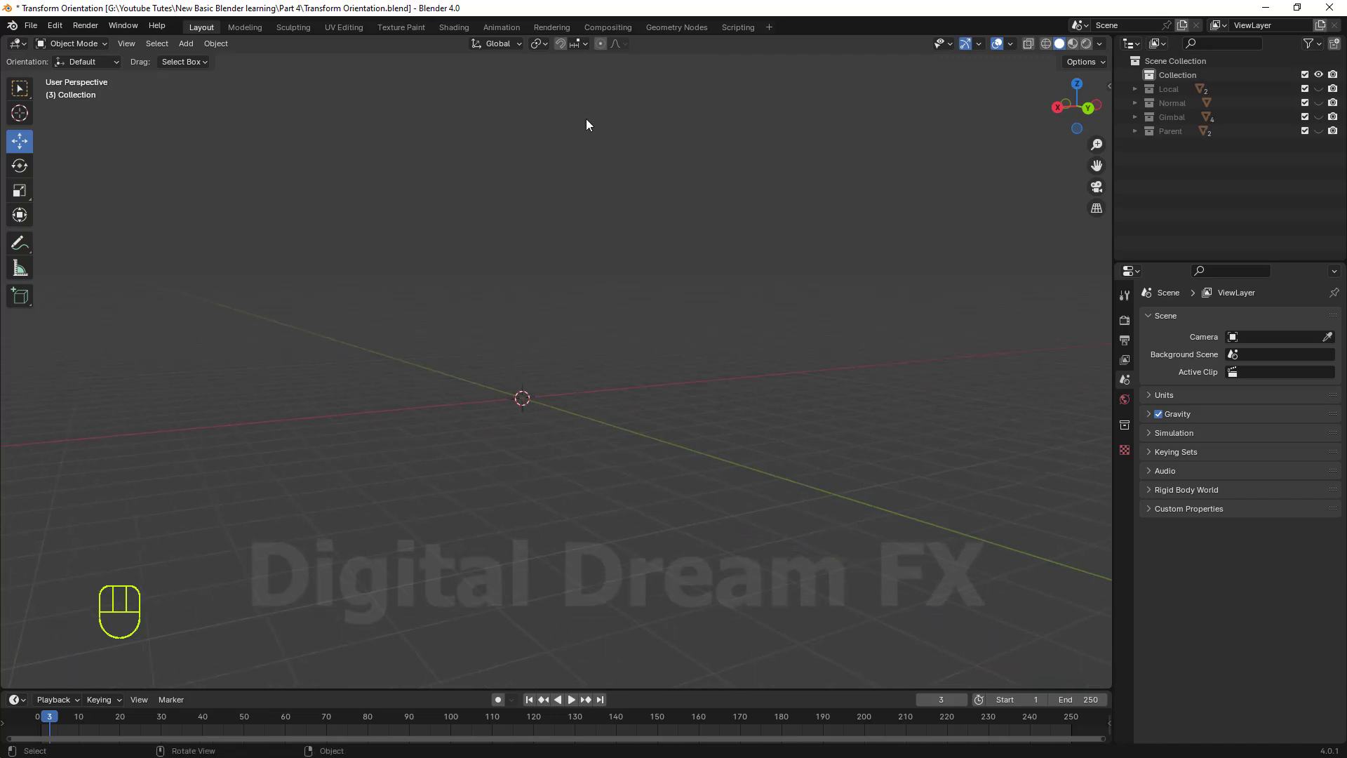
pyautogui.moveTo(586, 463)
pyautogui.keyDown('shift'); pyautogui.mouseDown(button='middle')
pyautogui.moveTo(574, 473)
pyautogui.moveTo(570, 449)
pyautogui.mouseUp(button='middle'); pyautogui.keyUp('shift')
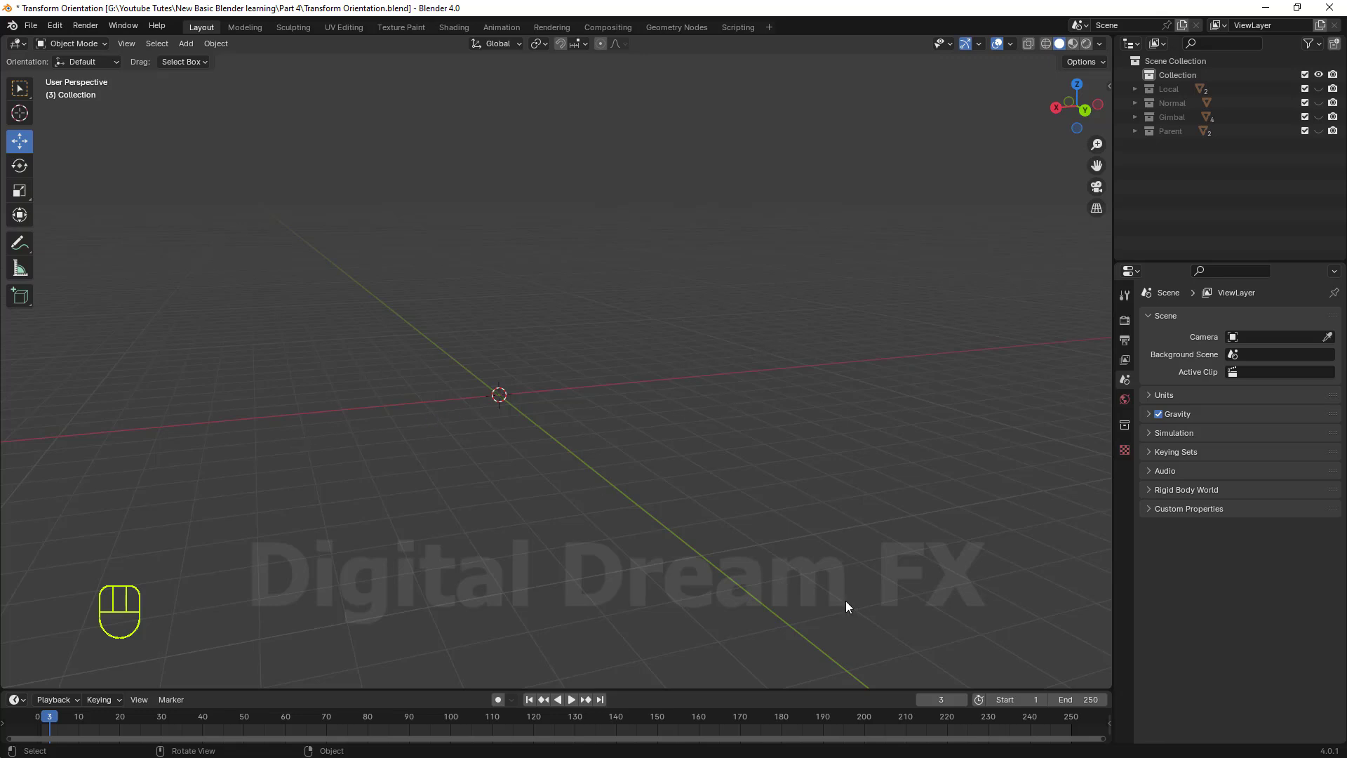
pyautogui.moveTo(845, 601); pyautogui.dragTo(533, 484, button='middle')
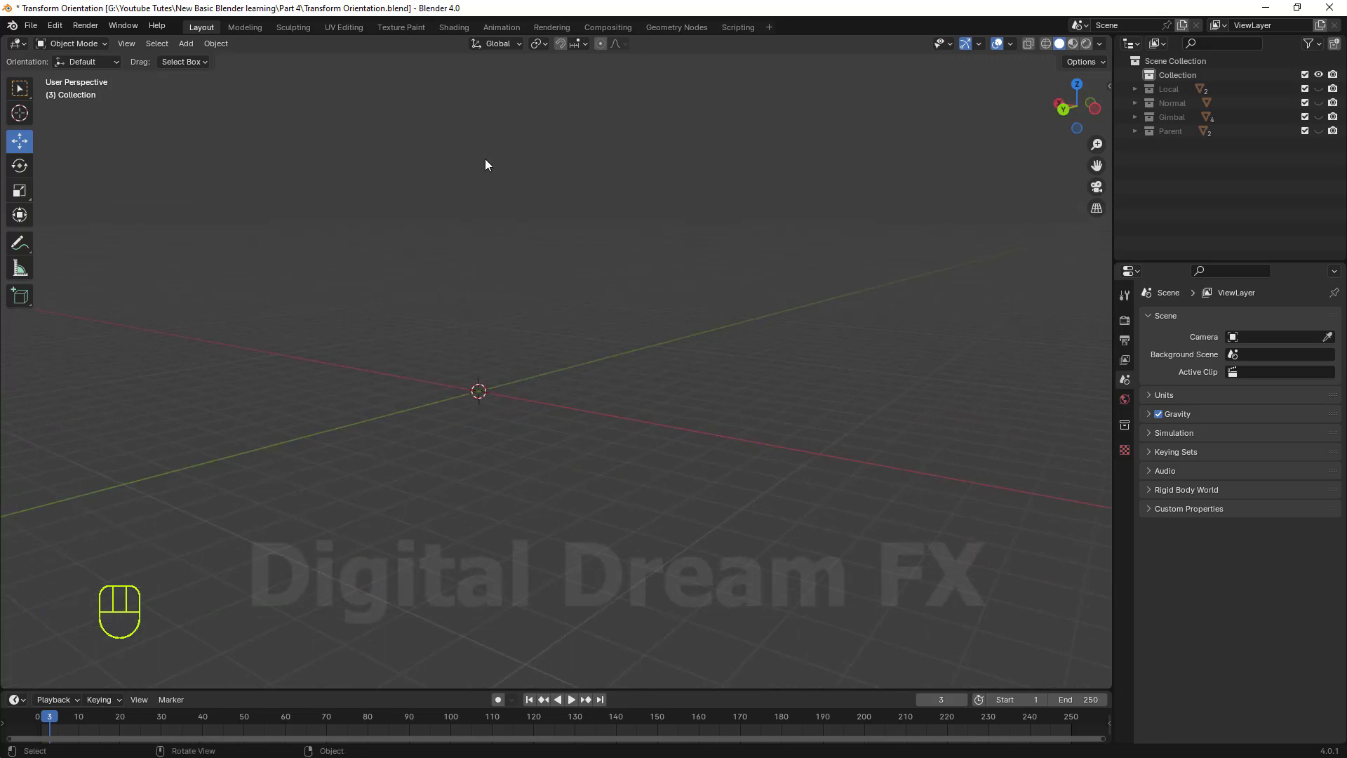
pyautogui.moveTo(486, 165); pyautogui.dragTo(431, 393, button='middle')
pyautogui.moveTo(489, 495); pyautogui.dragTo(520, 479, button='middle')
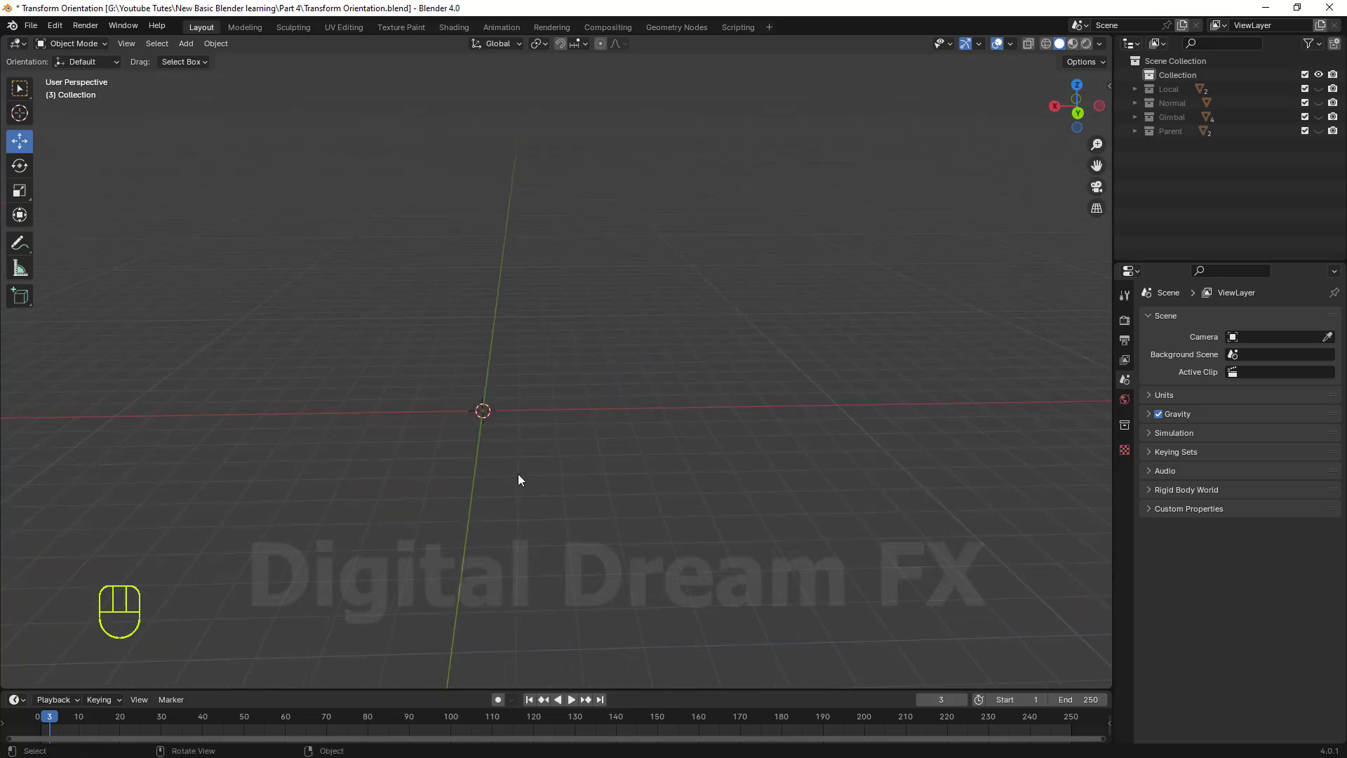
pyautogui.moveTo(721, 431); pyautogui.dragTo(527, 396, button='middle')
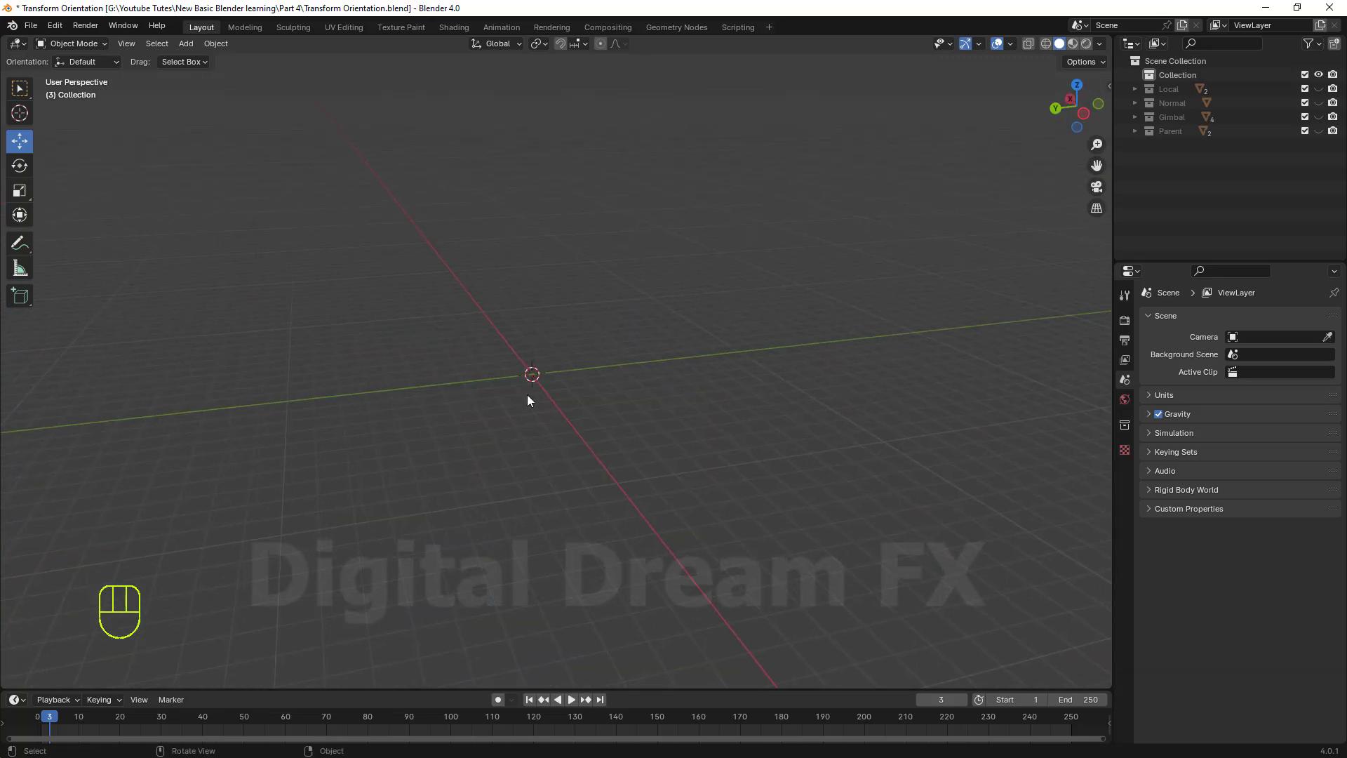
pyautogui.moveTo(601, 430); pyautogui.dragTo(724, 419, button='middle')
pyautogui.keyDown('shift'); pyautogui.moveTo(539, 460); pyautogui.dragTo(603, 464, button='middle'); pyautogui.keyUp('shift')
pyautogui.moveTo(602, 376); pyautogui.dragTo(602, 386, button='middle')
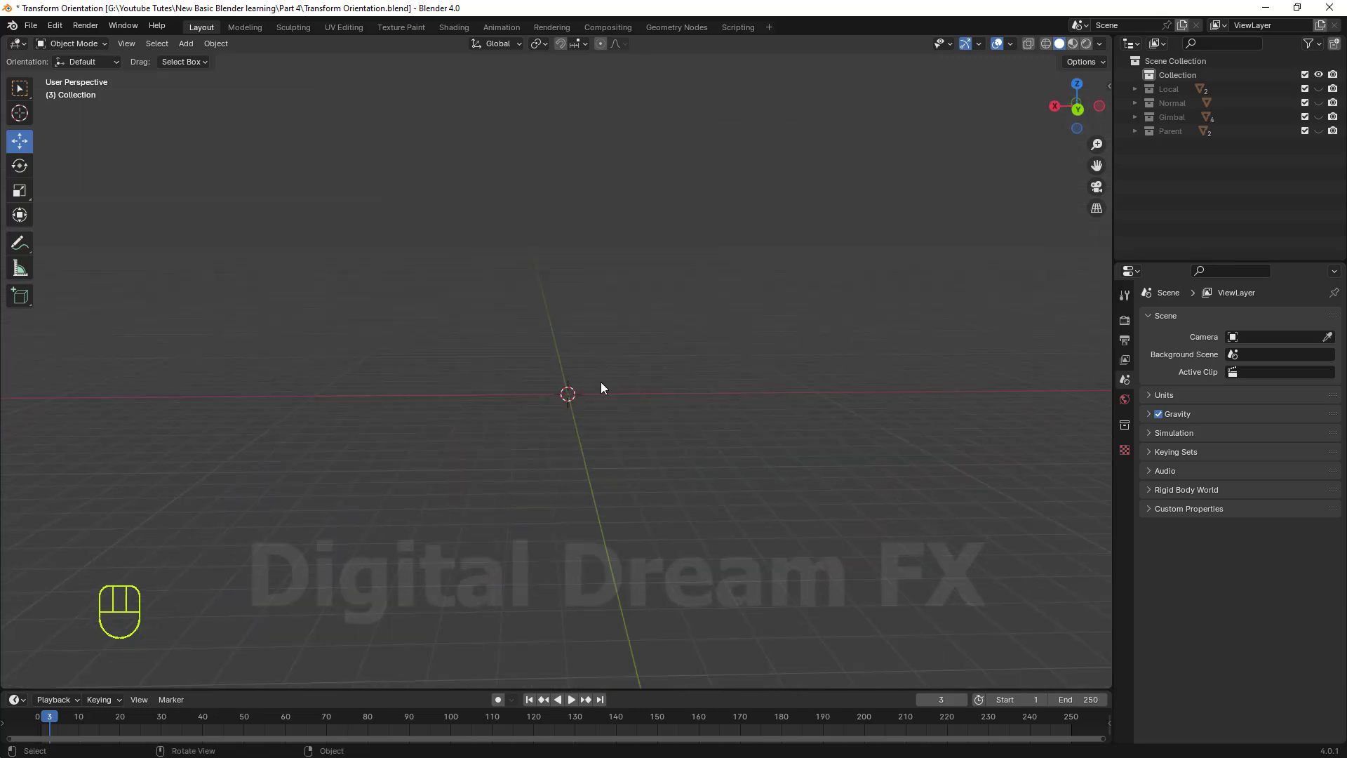
pyautogui.keyDown('shift'); pyautogui.moveTo(648, 445); pyautogui.dragTo(671, 427, button='middle'); pyautogui.keyUp('shift')
pyautogui.click(508, 45)
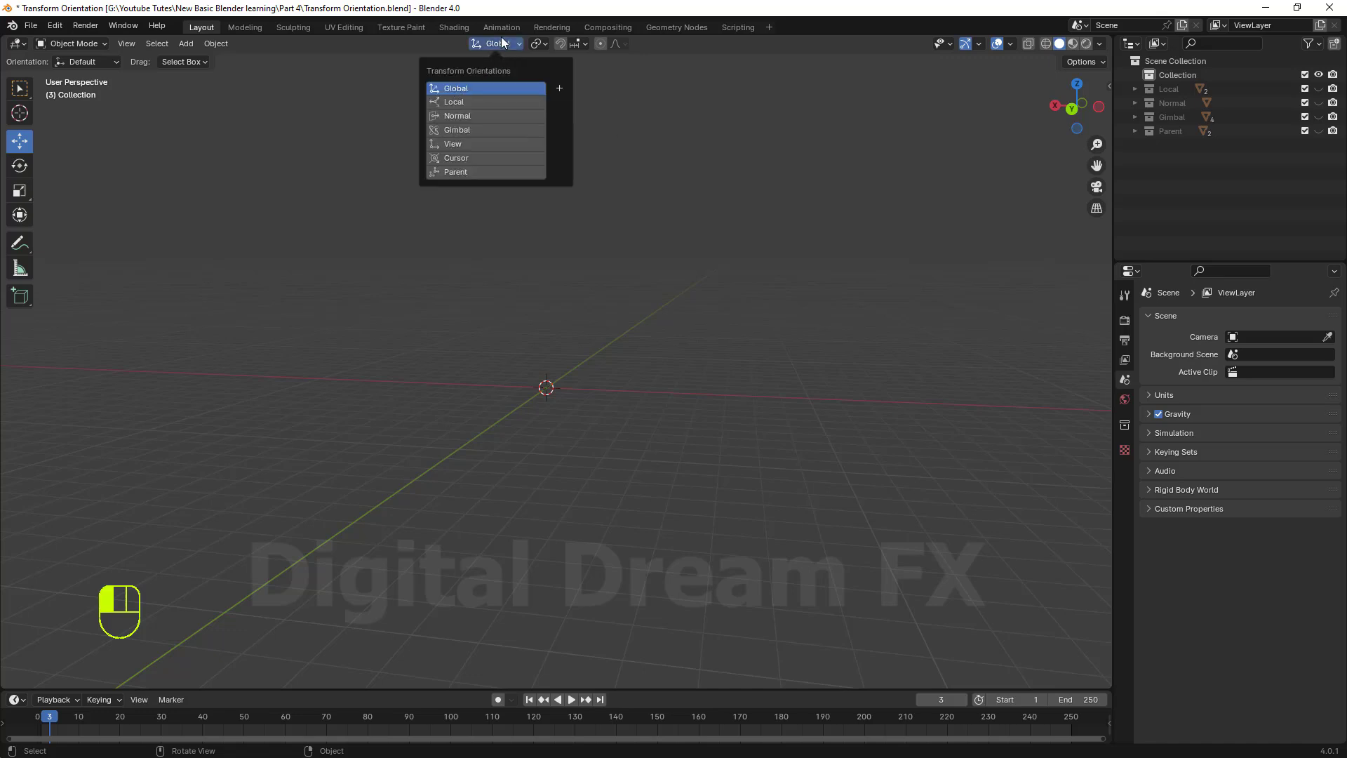
pyautogui.keyDown('shift'); pyautogui.moveTo(668, 421); pyautogui.dragTo(656, 451, button='middle'); pyautogui.keyUp('shift')
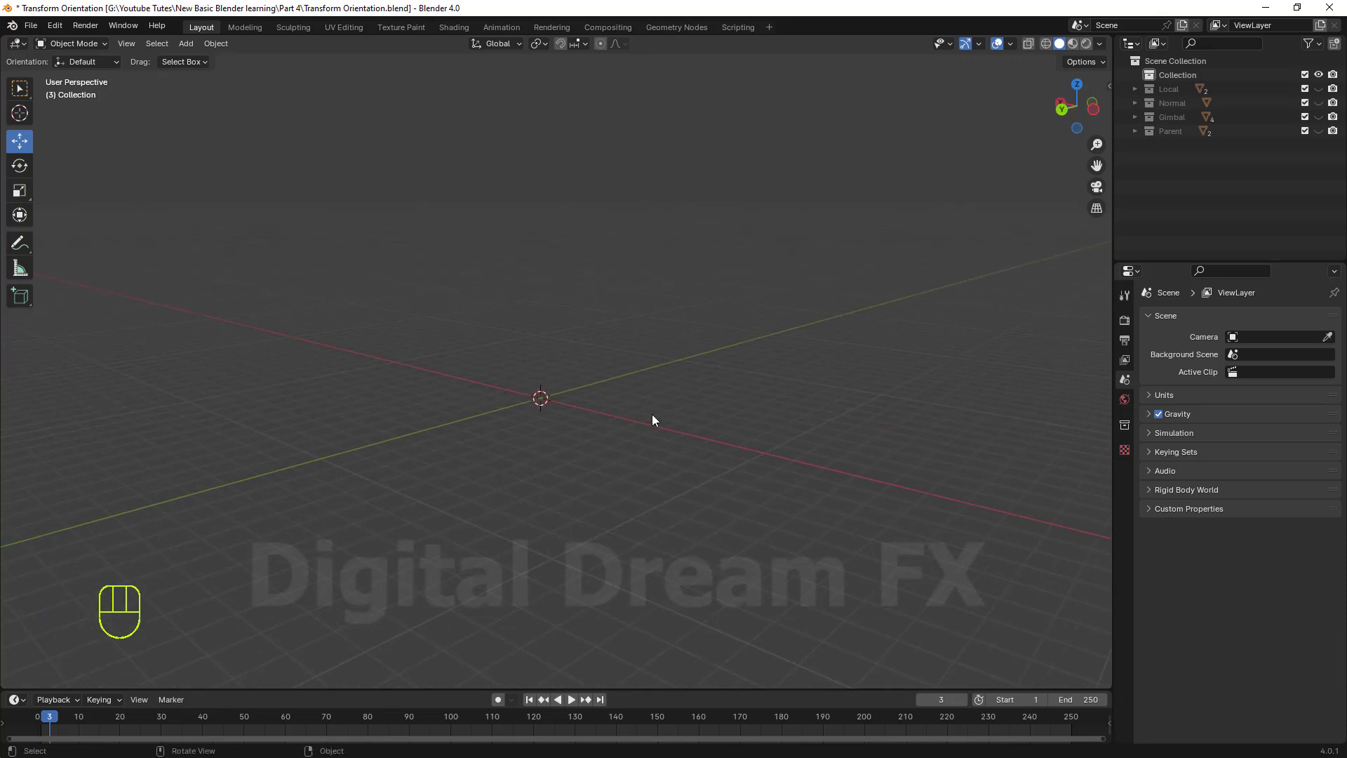
# Add a cube mesh at the world origin.
pyautogui.hotkey('shift', 'a')
pyautogui.moveTo(608, 244)
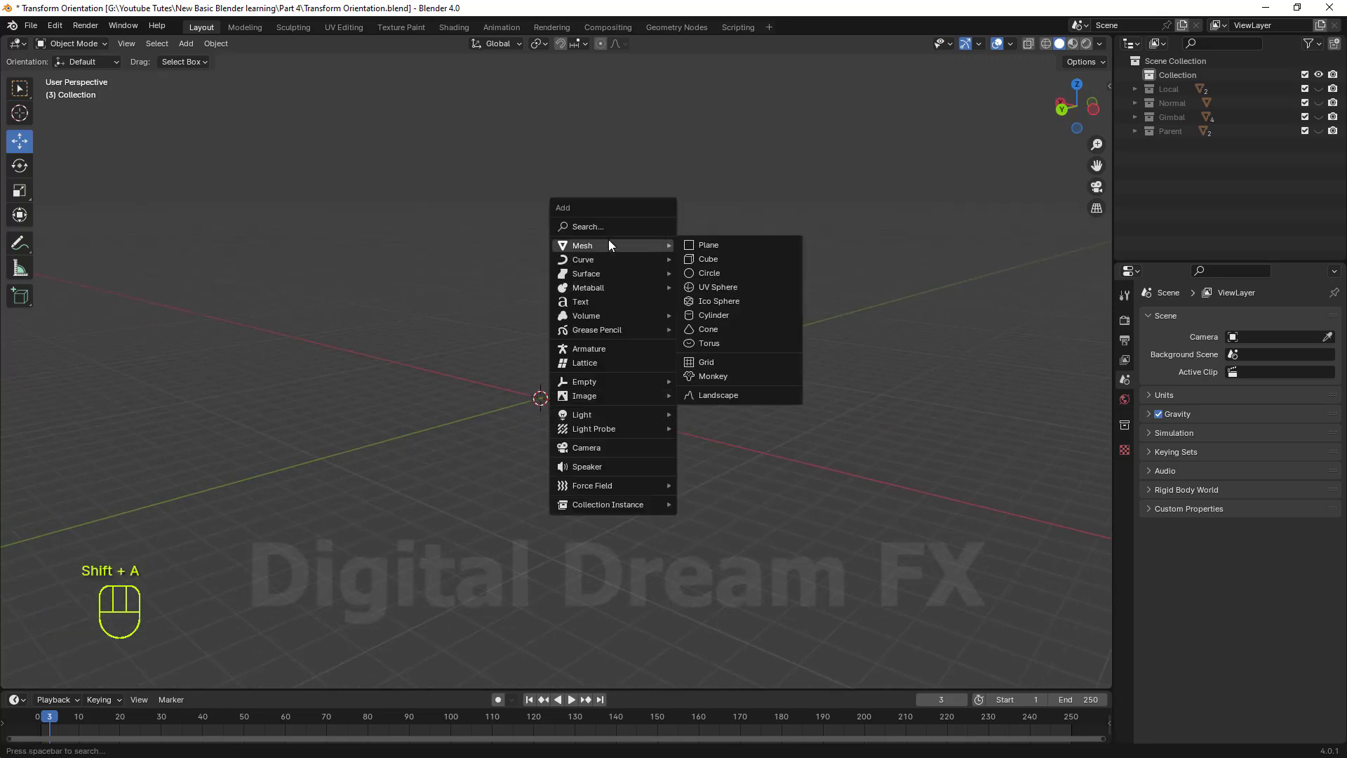
pyautogui.click(735, 260)
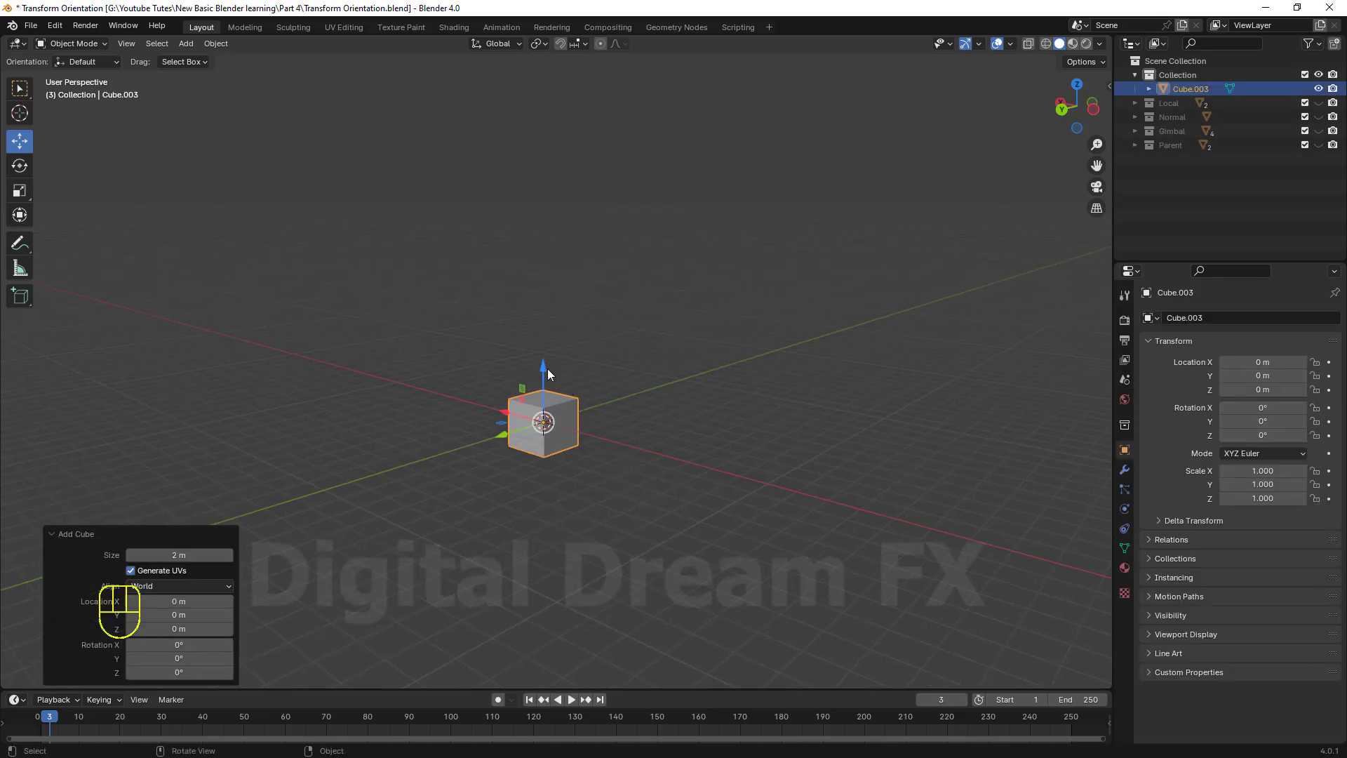
# Move the cube up and back down along the global Z axis, leaving it at about Z 1.68 m.
pyautogui.moveTo(543, 339); pyautogui.dragTo(543, 268)
pyautogui.keyDown('shift'); pyautogui.moveTo(593, 424); pyautogui.dragTo(620, 505, button='middle'); pyautogui.keyUp('shift')
pyautogui.scroll(2, 600, 449)
pyautogui.keyDown('shift'); pyautogui.moveTo(621, 506); pyautogui.dragTo(677, 481, button='middle'); pyautogui.keyUp('shift')
pyautogui.moveTo(571, 412); pyautogui.dragTo(580, 428, button='middle')
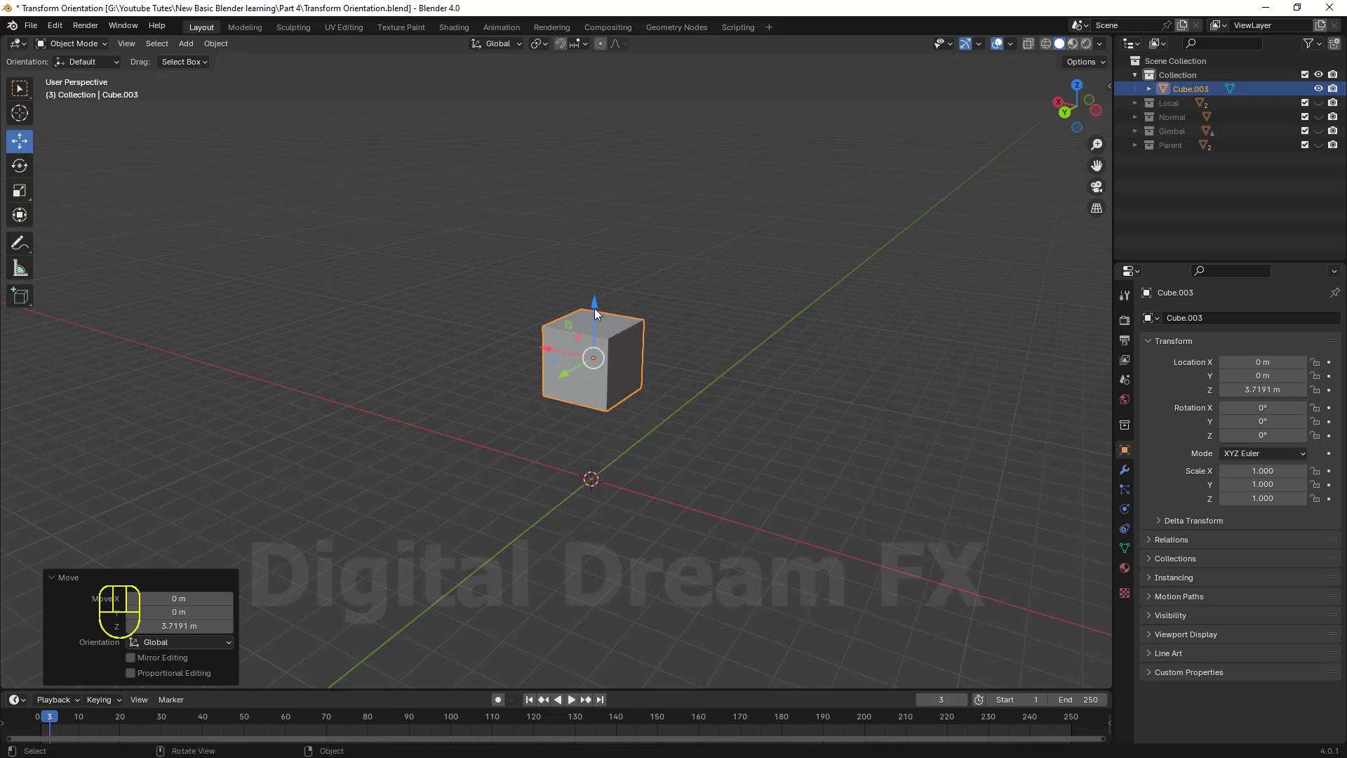
pyautogui.moveTo(595, 301); pyautogui.dragTo(672, 403)
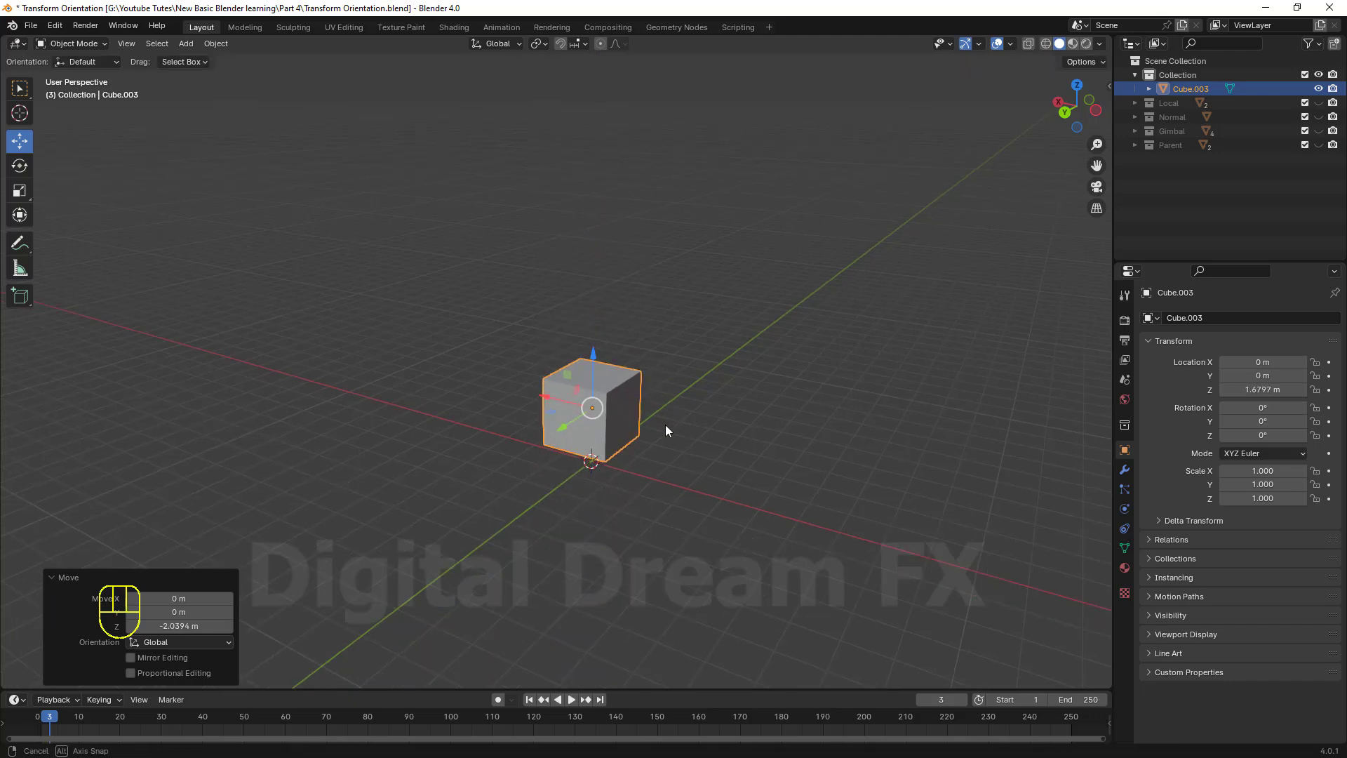
# Move the cube horizontally along the global axes to about X 0.43 m, Y -5.70 m.
pyautogui.moveTo(554, 430); pyautogui.dragTo(528, 520)
pyautogui.scroll(-1, 631, 533)
pyautogui.keyDown('shift'); pyautogui.moveTo(783, 539); pyautogui.dragTo(436, 516, button='middle'); pyautogui.keyUp('shift')
pyautogui.moveTo(437, 476); pyautogui.dragTo(653, 484)
pyautogui.moveTo(653, 484); pyautogui.dragTo(728, 543, button='middle')
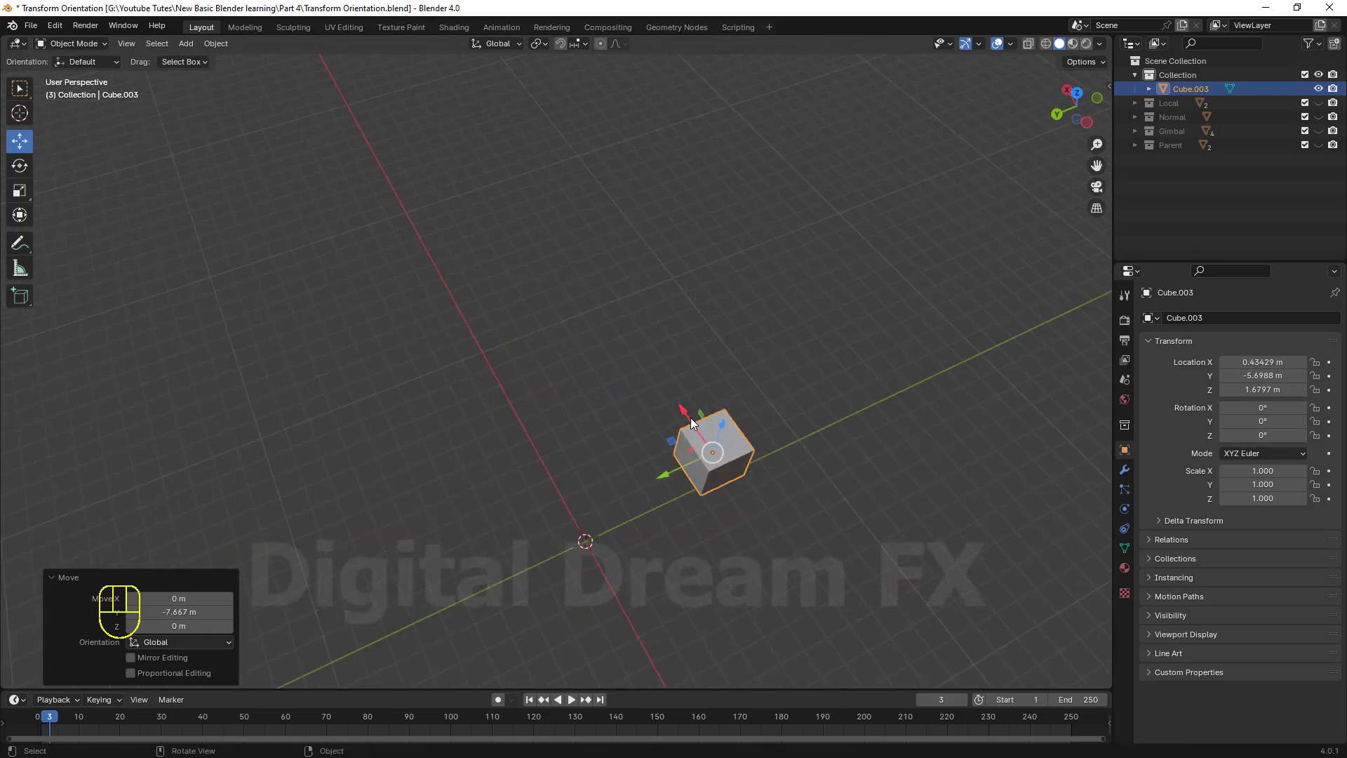
# Move the cube about 5.66 m along the global X axis and view its position relative to the world axes.
pyautogui.moveTo(679, 407); pyautogui.dragTo(608, 309)
pyautogui.moveTo(654, 451); pyautogui.dragTo(571, 562, button='middle')
pyautogui.moveTo(690, 347); pyautogui.dragTo(584, 447, button='middle')
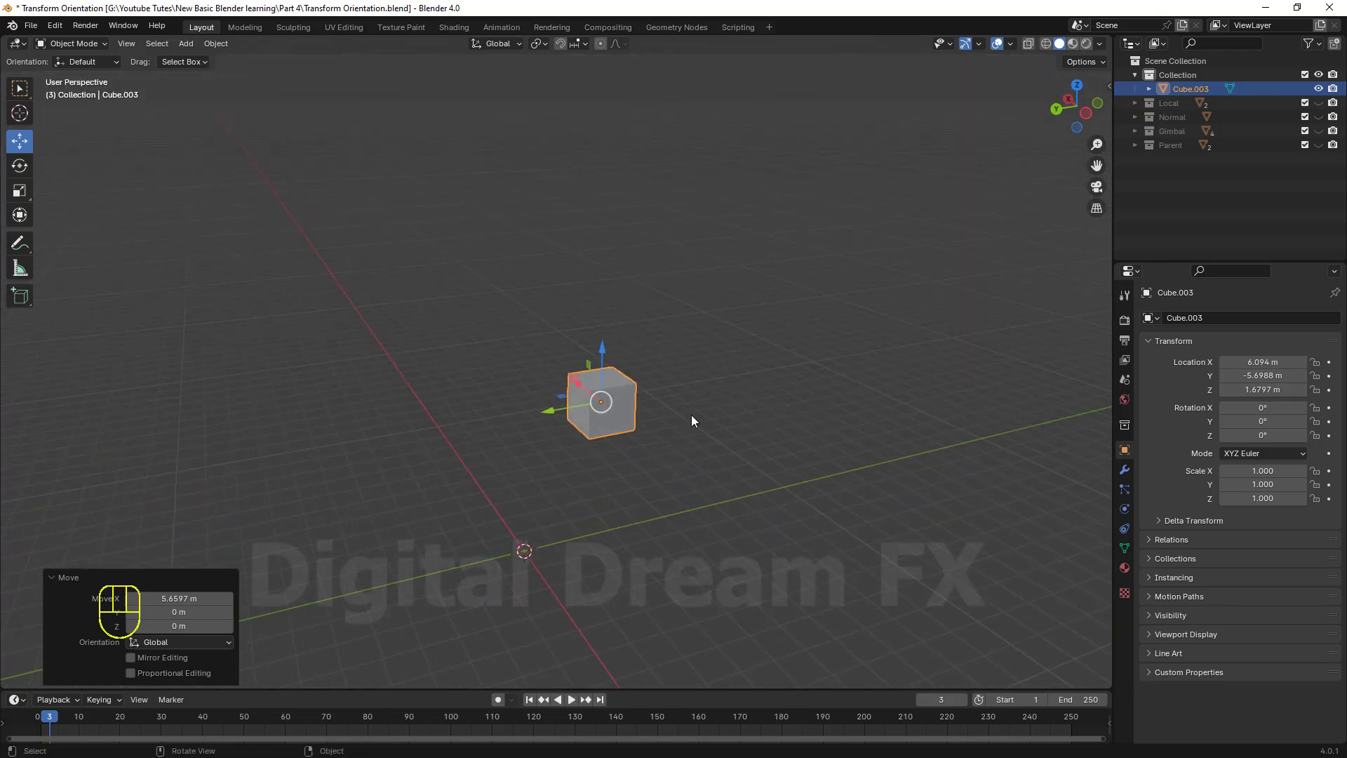
pyautogui.scroll(-1, 691, 421)
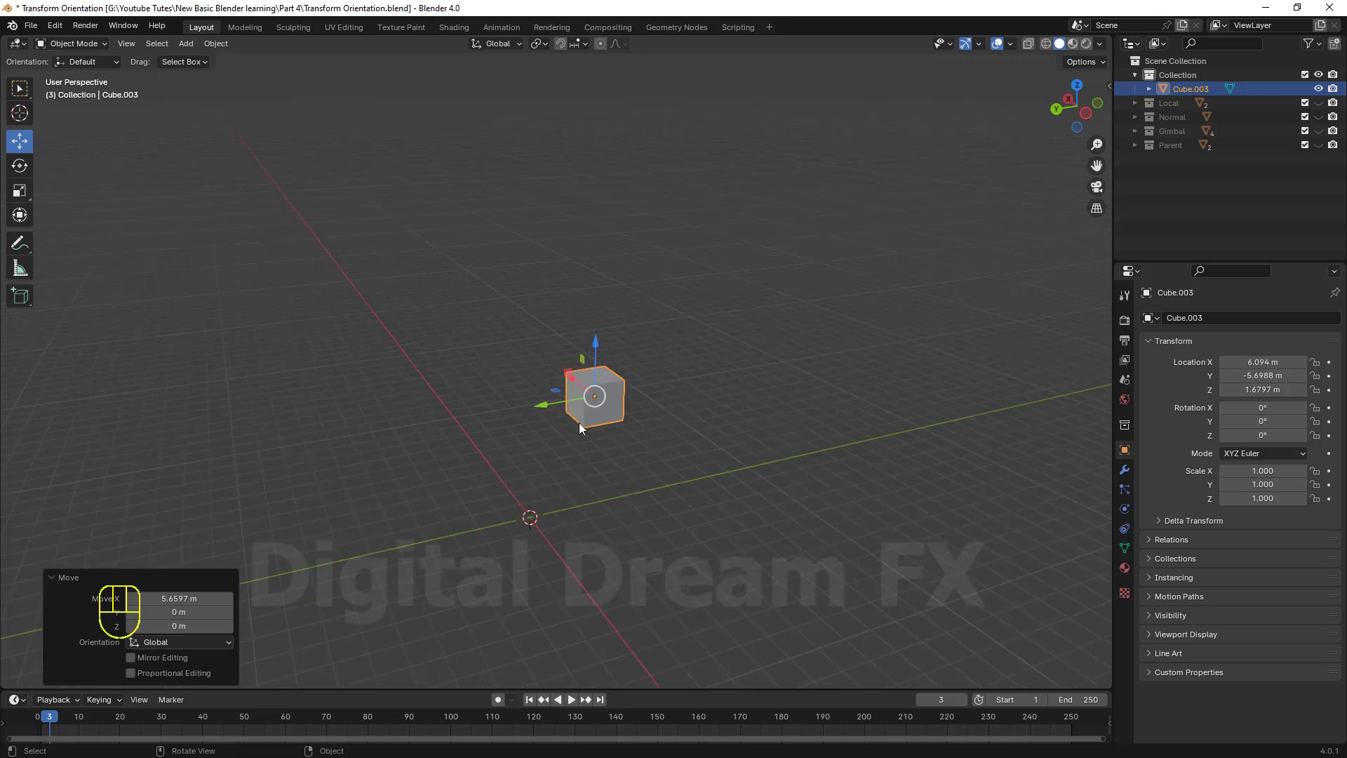
pyautogui.moveTo(579, 422); pyautogui.dragTo(650, 364, button='middle')
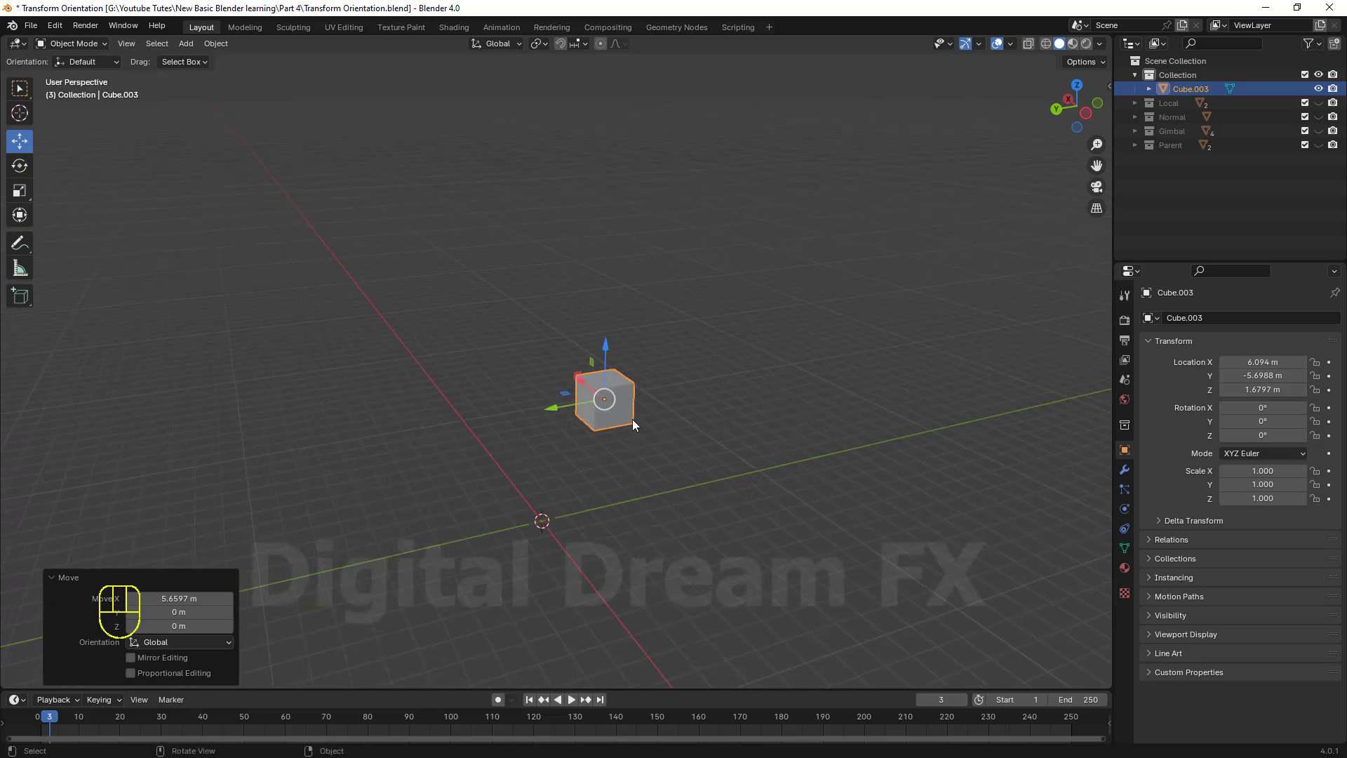
pyautogui.moveTo(633, 418); pyautogui.dragTo(888, 542, button='middle')
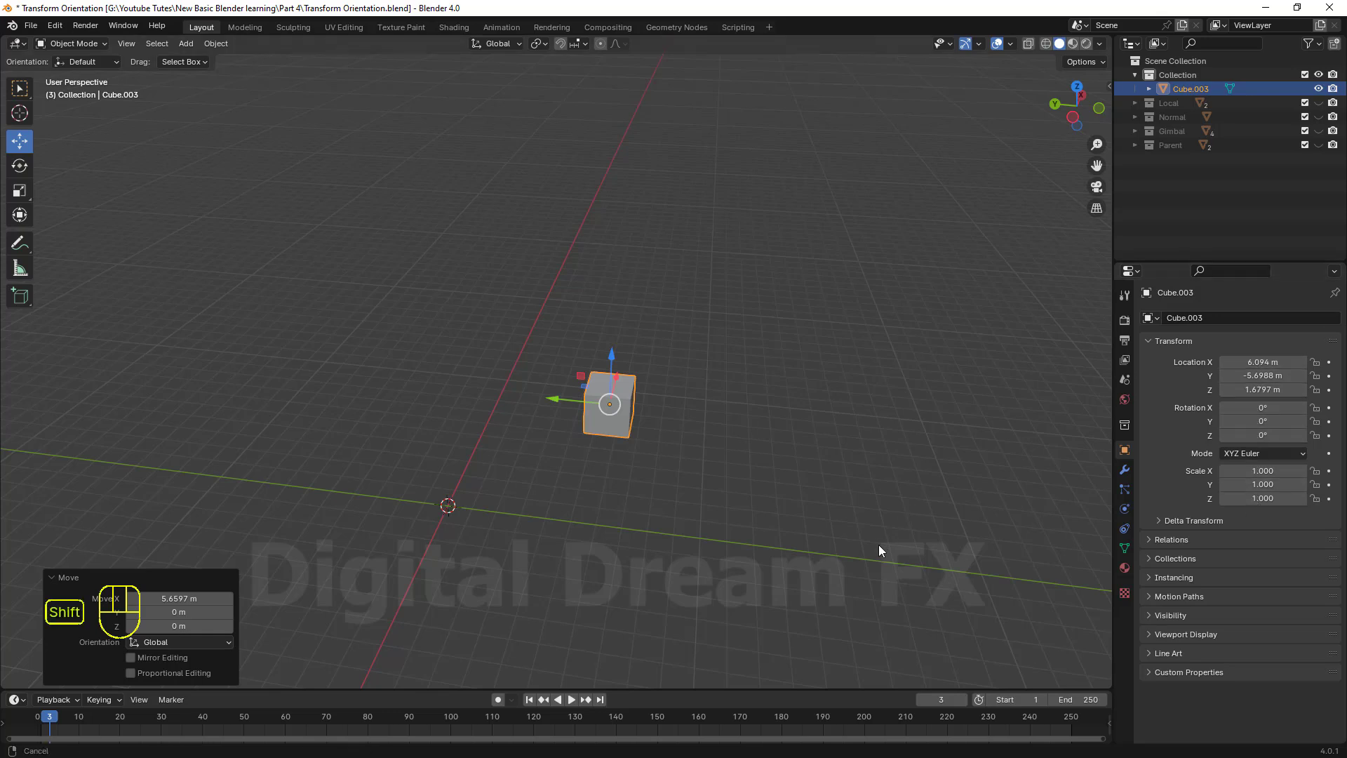
# Examine the cube and its global move axes from several angles against the world axes.
pyautogui.moveTo(878, 544); pyautogui.dragTo(685, 503, button='middle')
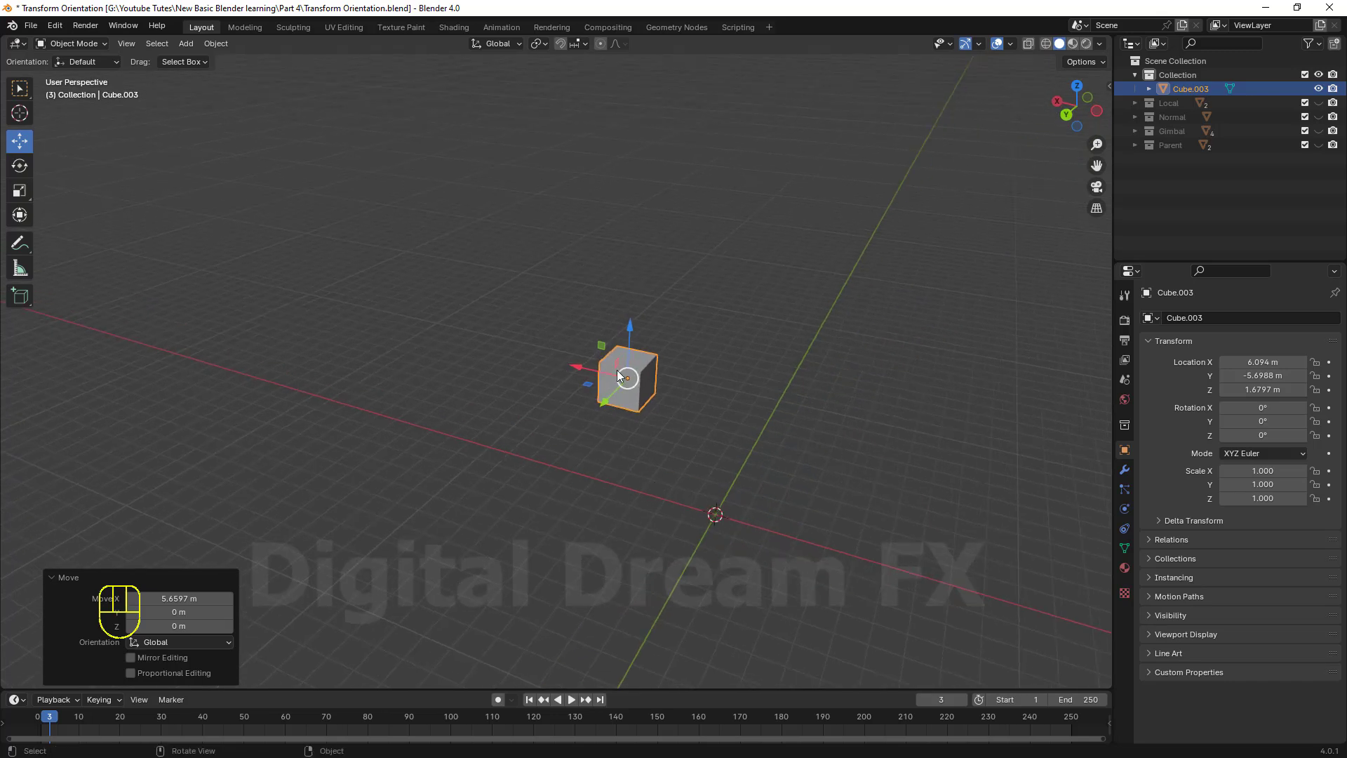
pyautogui.moveTo(617, 369); pyautogui.dragTo(600, 408, button='middle')
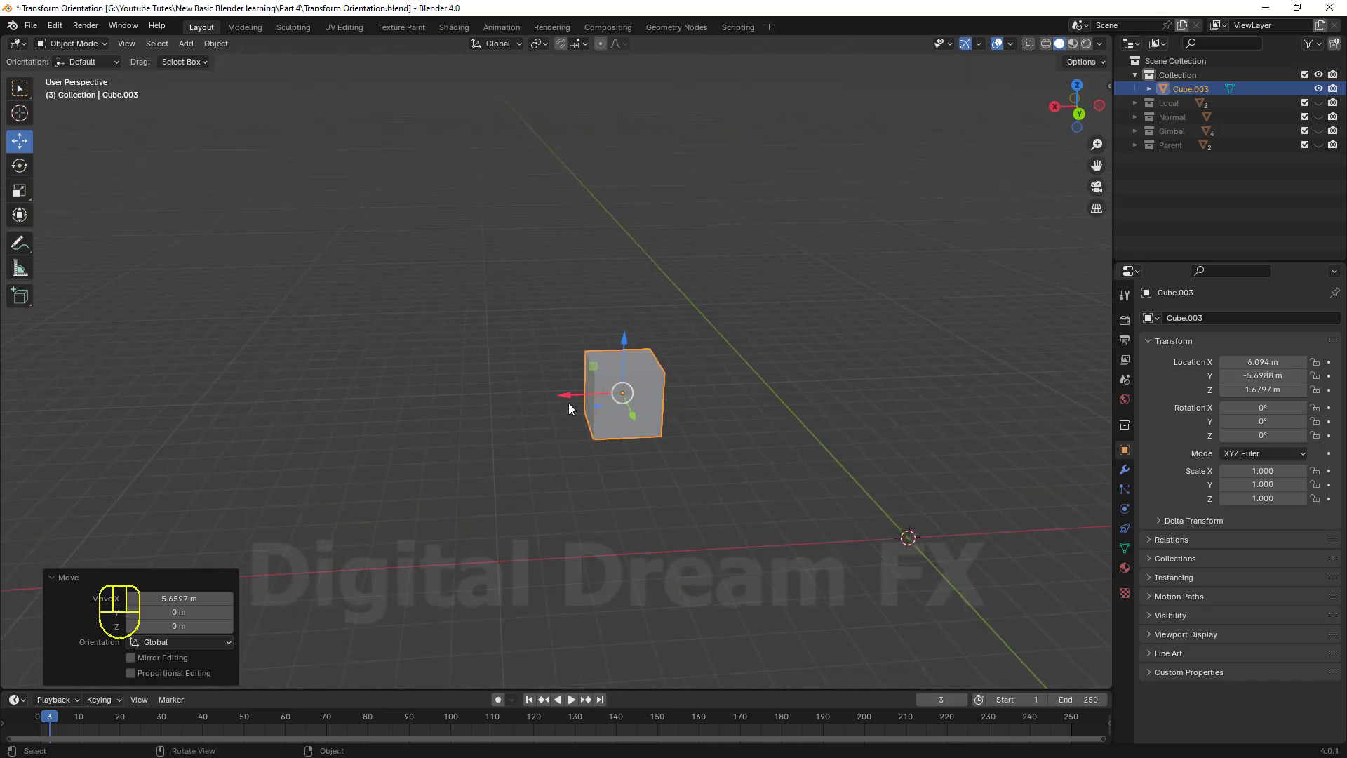
pyautogui.moveTo(633, 452); pyautogui.dragTo(650, 447, button='middle')
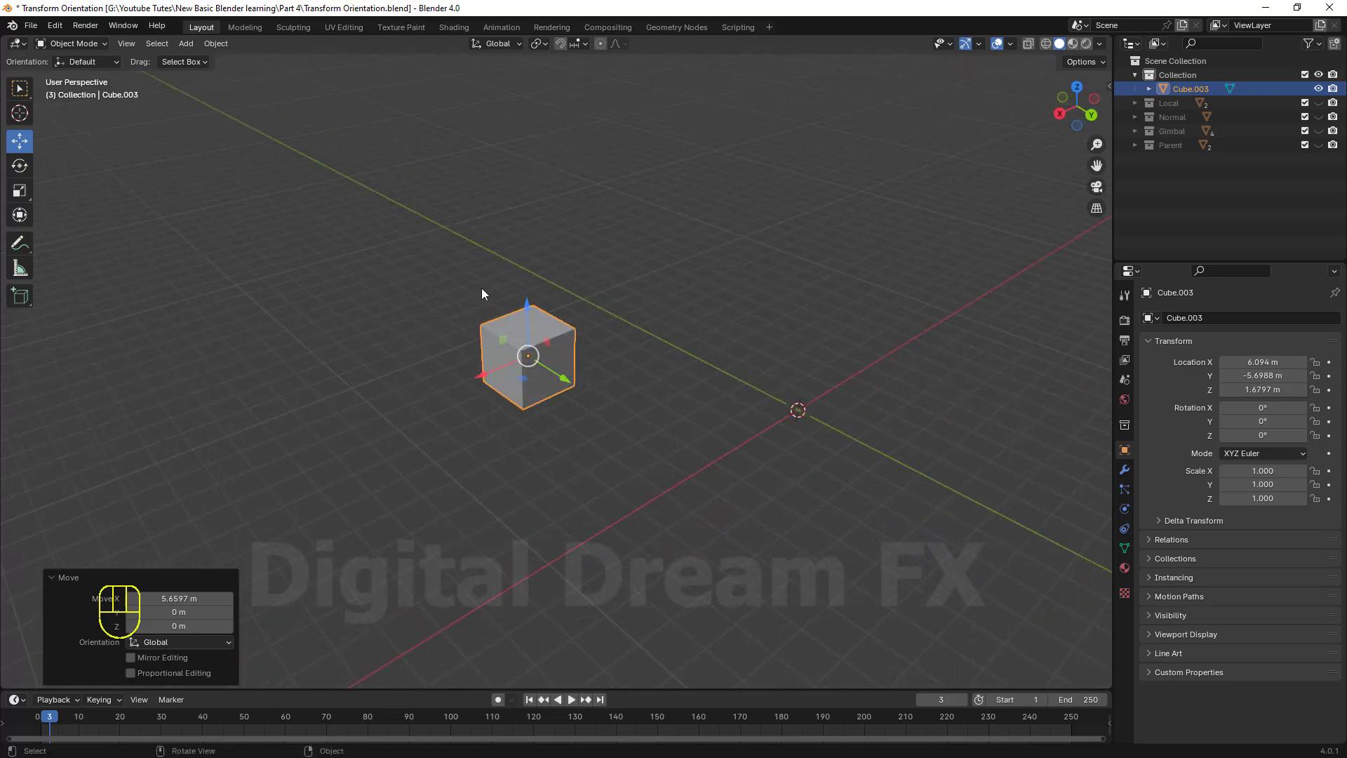
pyautogui.moveTo(707, 410); pyautogui.dragTo(619, 436, button='middle')
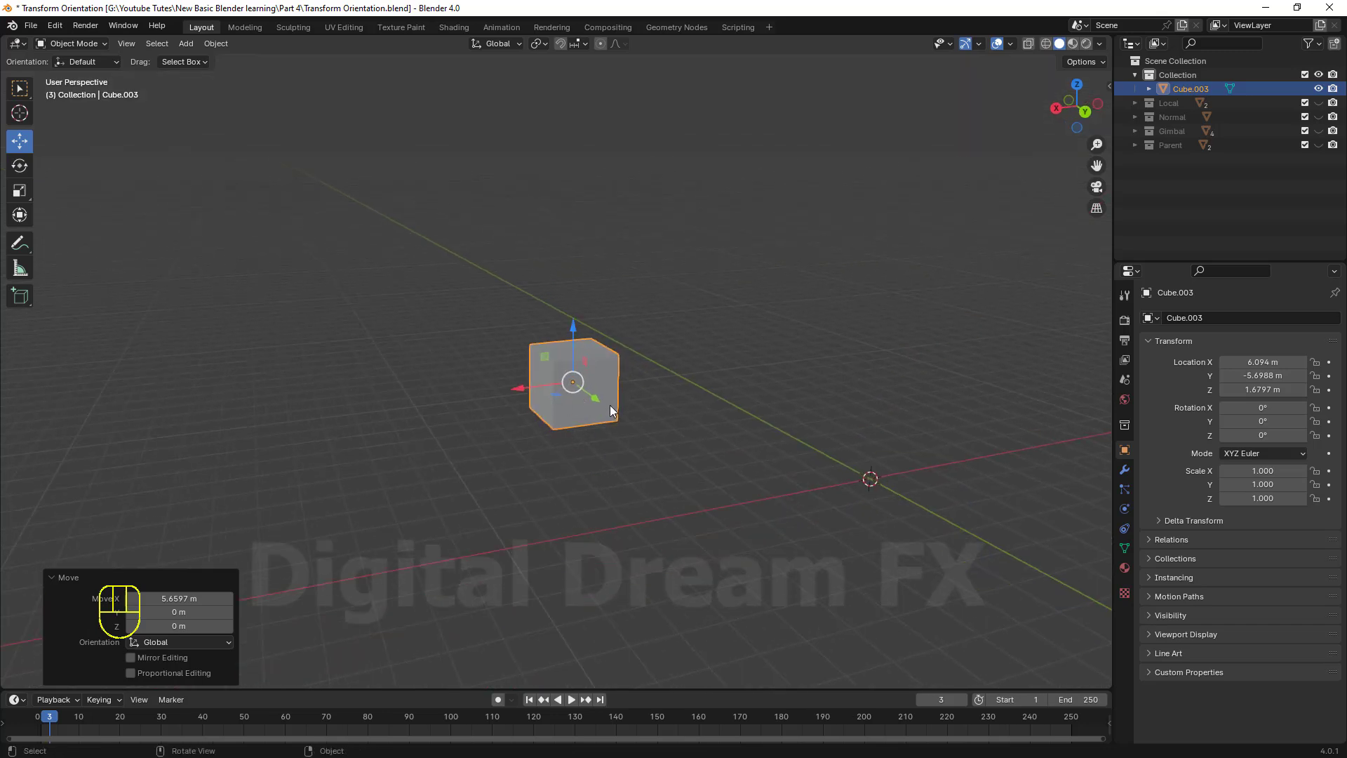
pyautogui.scroll(-2, 688, 465)
pyautogui.keyDown('shift'); pyautogui.moveTo(688, 466); pyautogui.dragTo(738, 415, button='middle'); pyautogui.keyUp('shift')
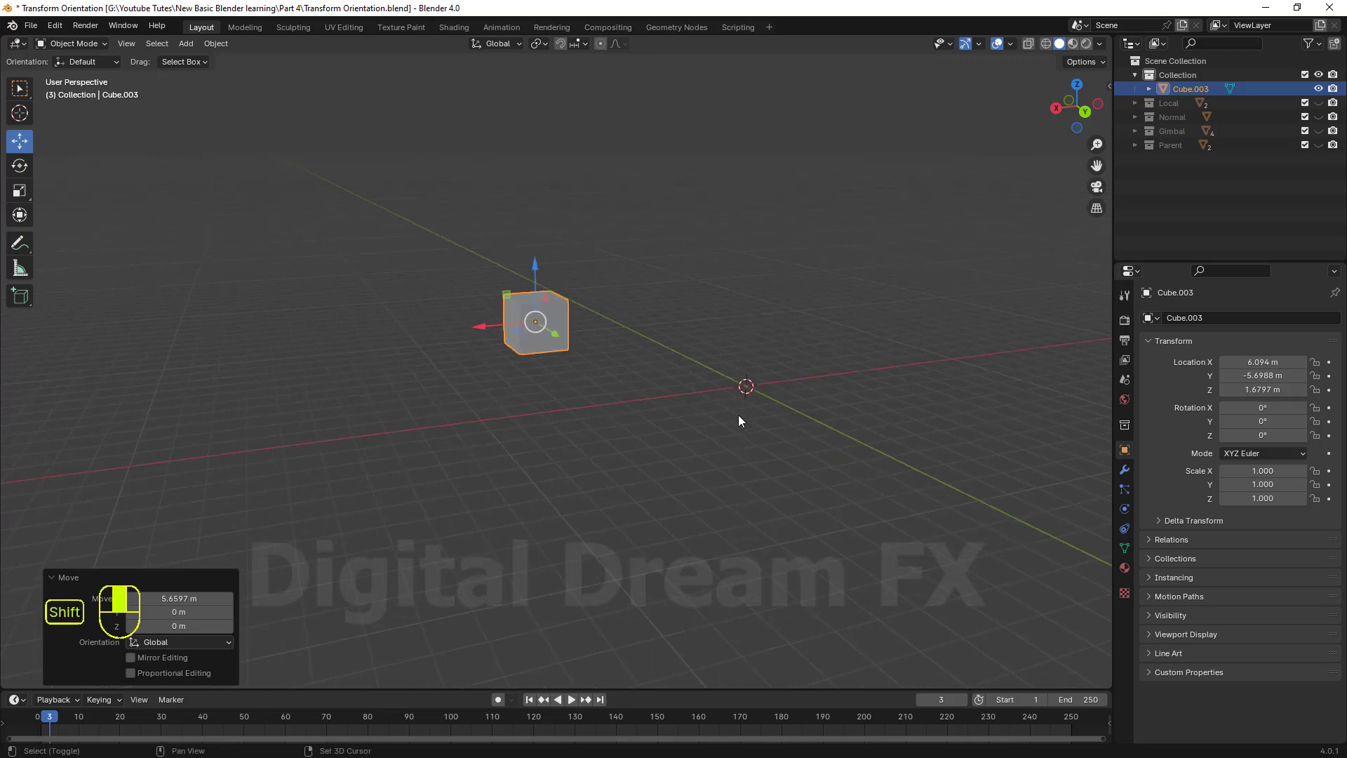
pyautogui.scroll(-1, 764, 453)
pyautogui.keyDown('shift'); pyautogui.moveTo(747, 463); pyautogui.dragTo(632, 513, button='middle'); pyautogui.keyUp('shift')
# Rotate the cube about 37.2° around the global Z axis, plus a global X rotation of about -21.8°.
pyautogui.click(19, 165)
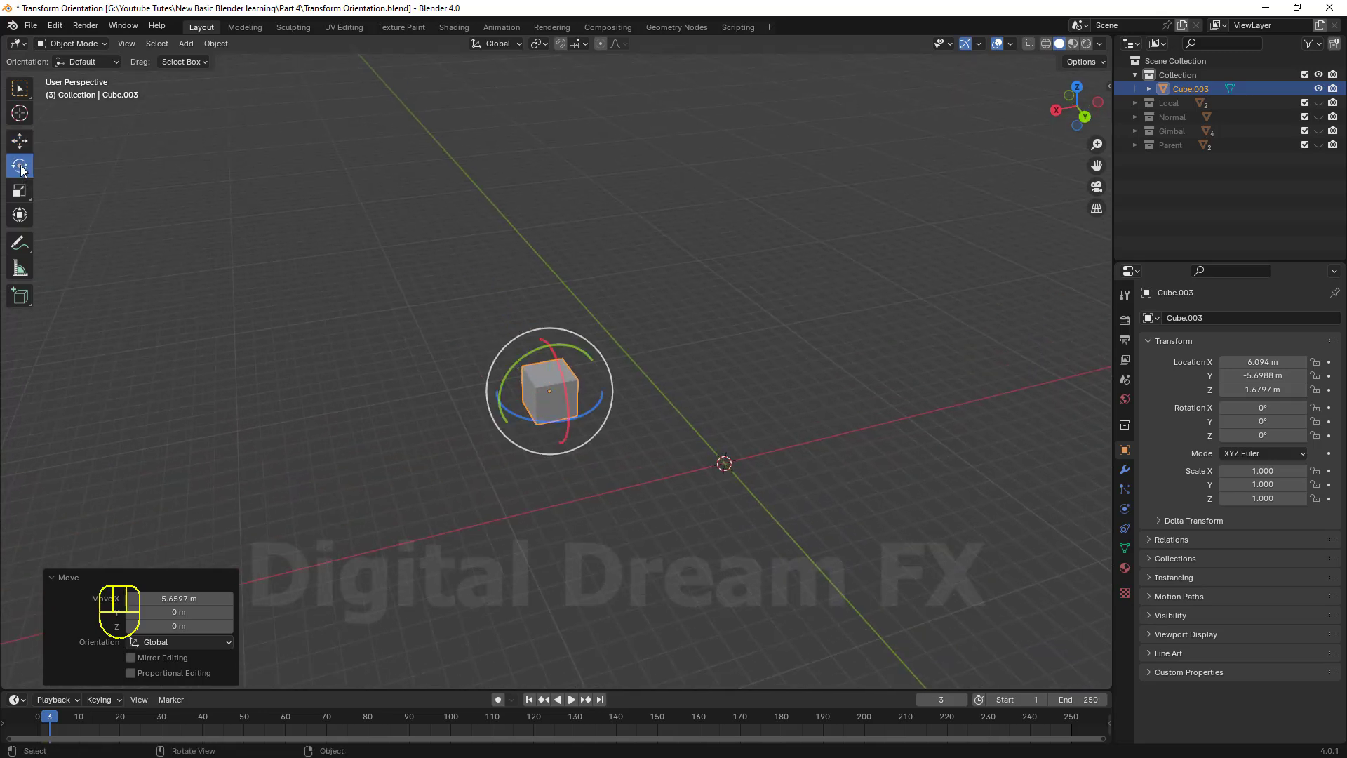
pyautogui.keyDown('shift'); pyautogui.moveTo(541, 418); pyautogui.dragTo(564, 406, button='middle'); pyautogui.keyUp('shift')
pyautogui.moveTo(577, 413); pyautogui.dragTo(656, 473)
pyautogui.moveTo(656, 473); pyautogui.dragTo(612, 474, button='middle')
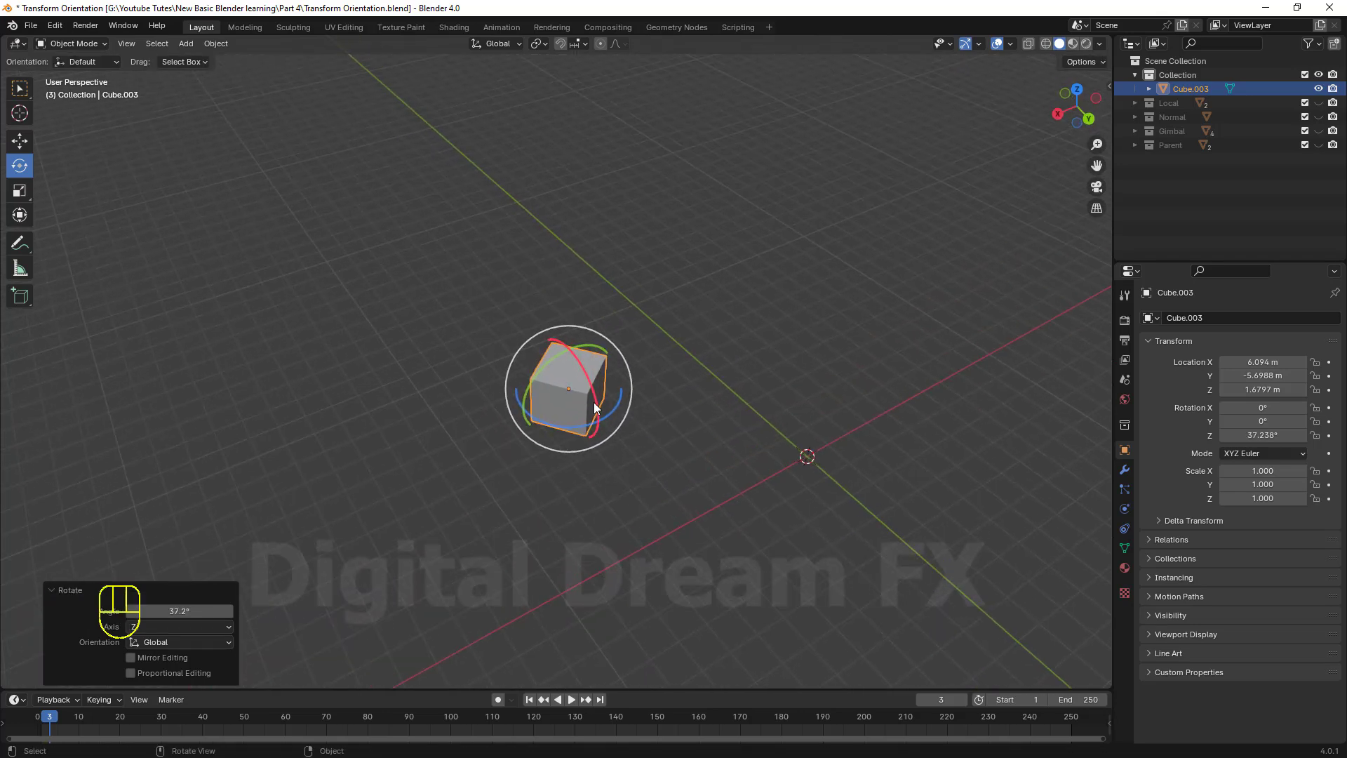
pyautogui.moveTo(594, 385); pyautogui.dragTo(615, 395)
pyautogui.moveTo(608, 440); pyautogui.dragTo(393, 365, button='middle')
# Activate the Scale tool and inspect its Global-aligned handles on the rotated cube.
pyautogui.click(20, 190)
pyautogui.moveTo(264, 289); pyautogui.dragTo(365, 323, button='middle')
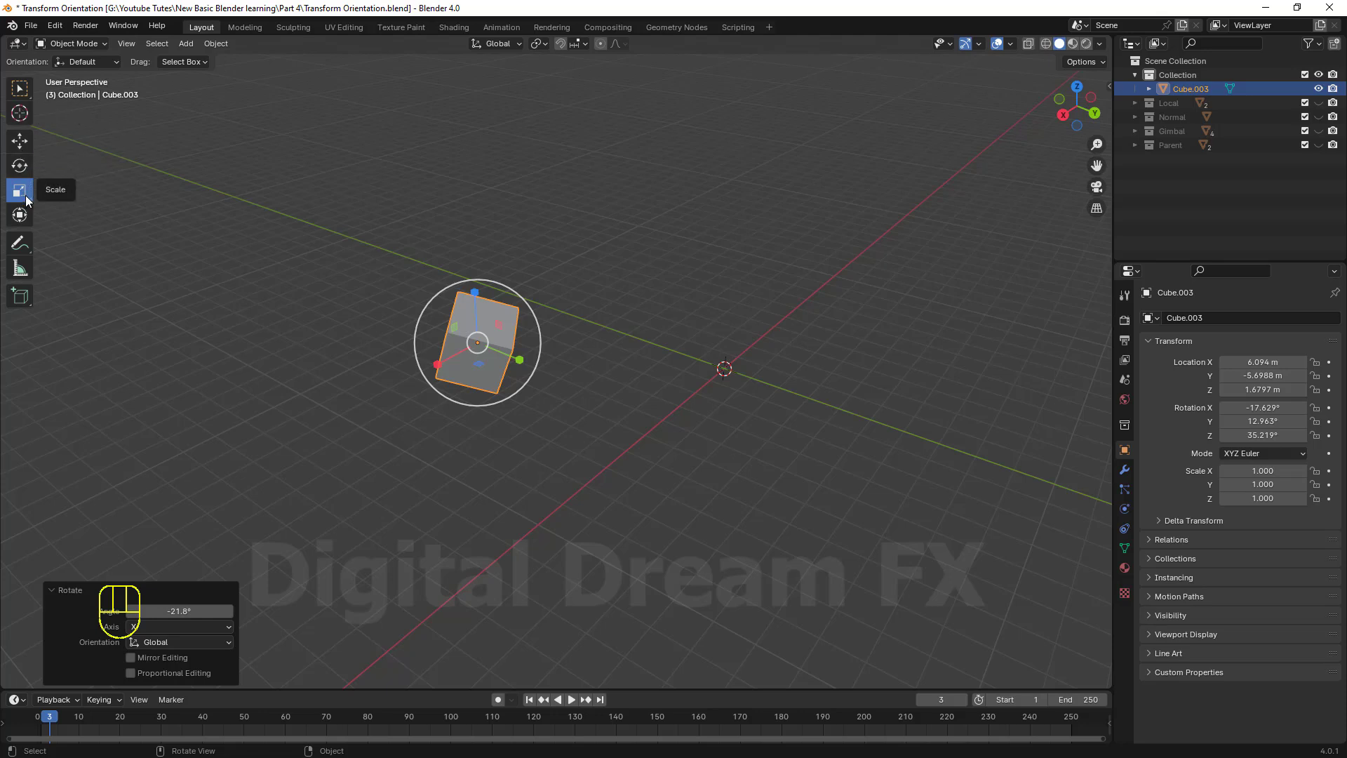
pyautogui.moveTo(570, 297); pyautogui.dragTo(563, 343, button='middle')
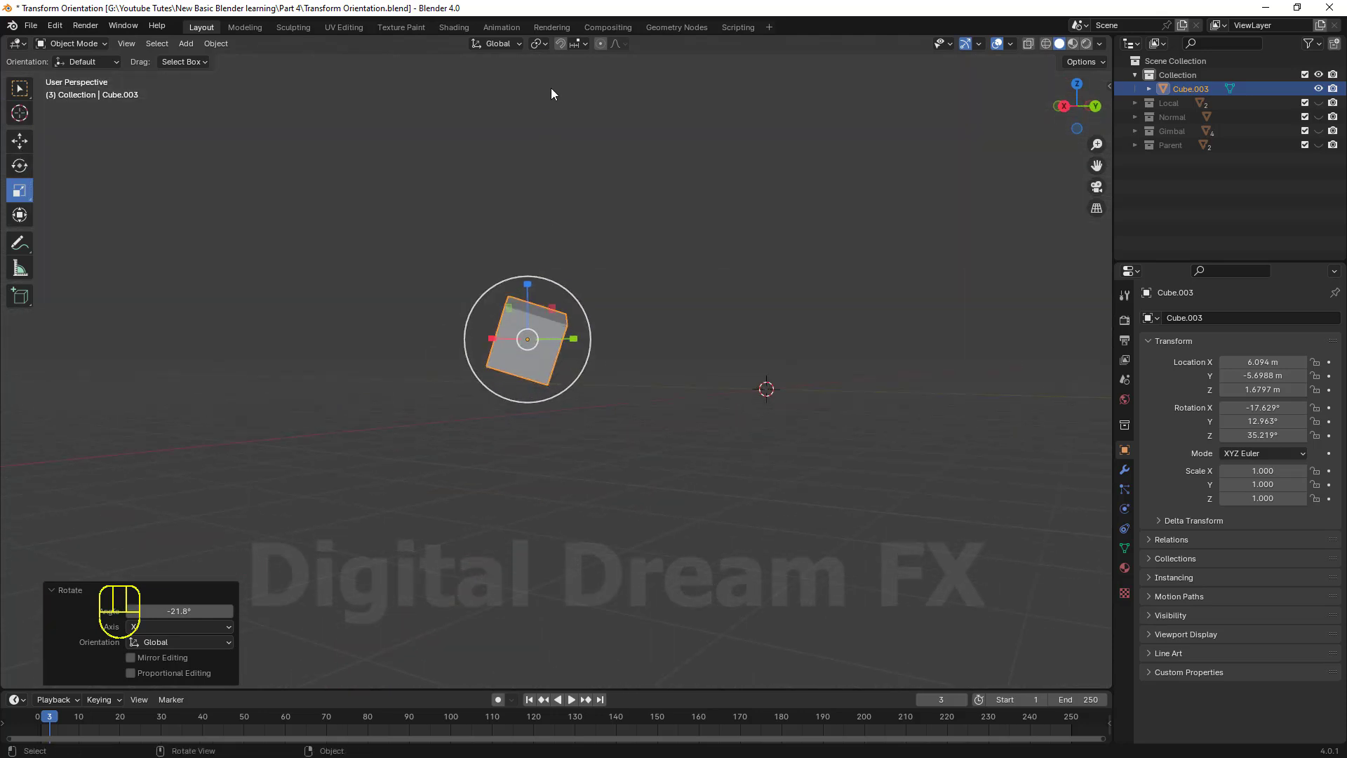
pyautogui.moveTo(650, 371); pyautogui.dragTo(574, 309, button='middle')
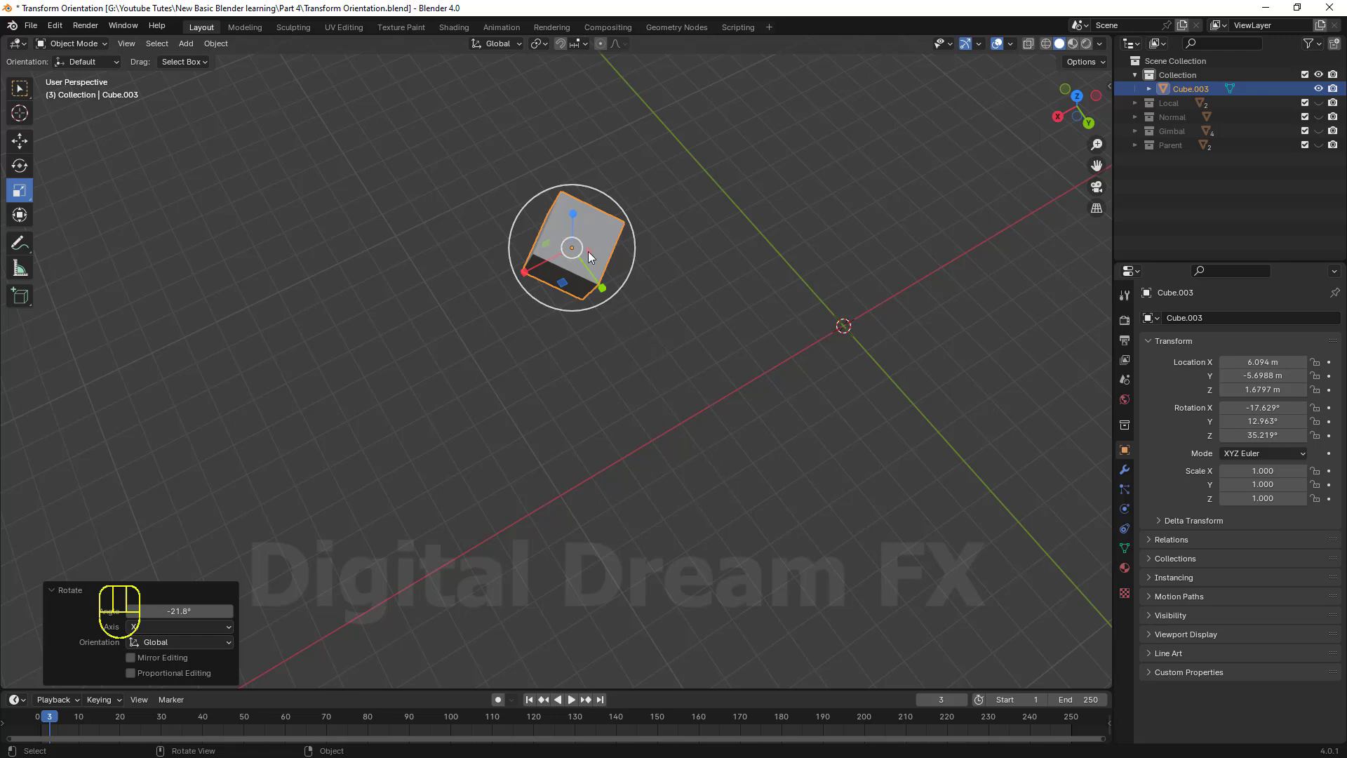
pyautogui.moveTo(486, 328); pyautogui.dragTo(637, 421, button='middle')
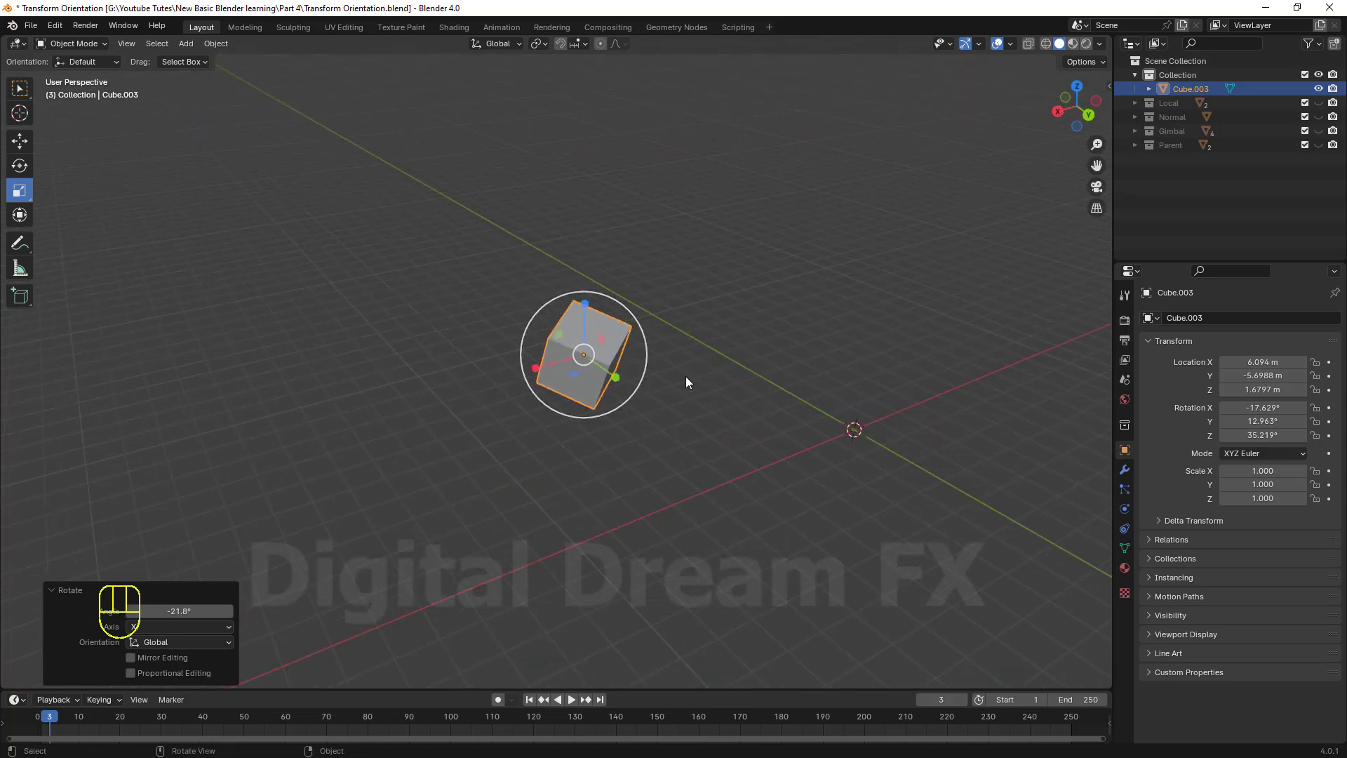
pyautogui.keyDown('shift'); pyautogui.moveTo(686, 381); pyautogui.dragTo(596, 403, button='middle'); pyautogui.keyUp('shift')
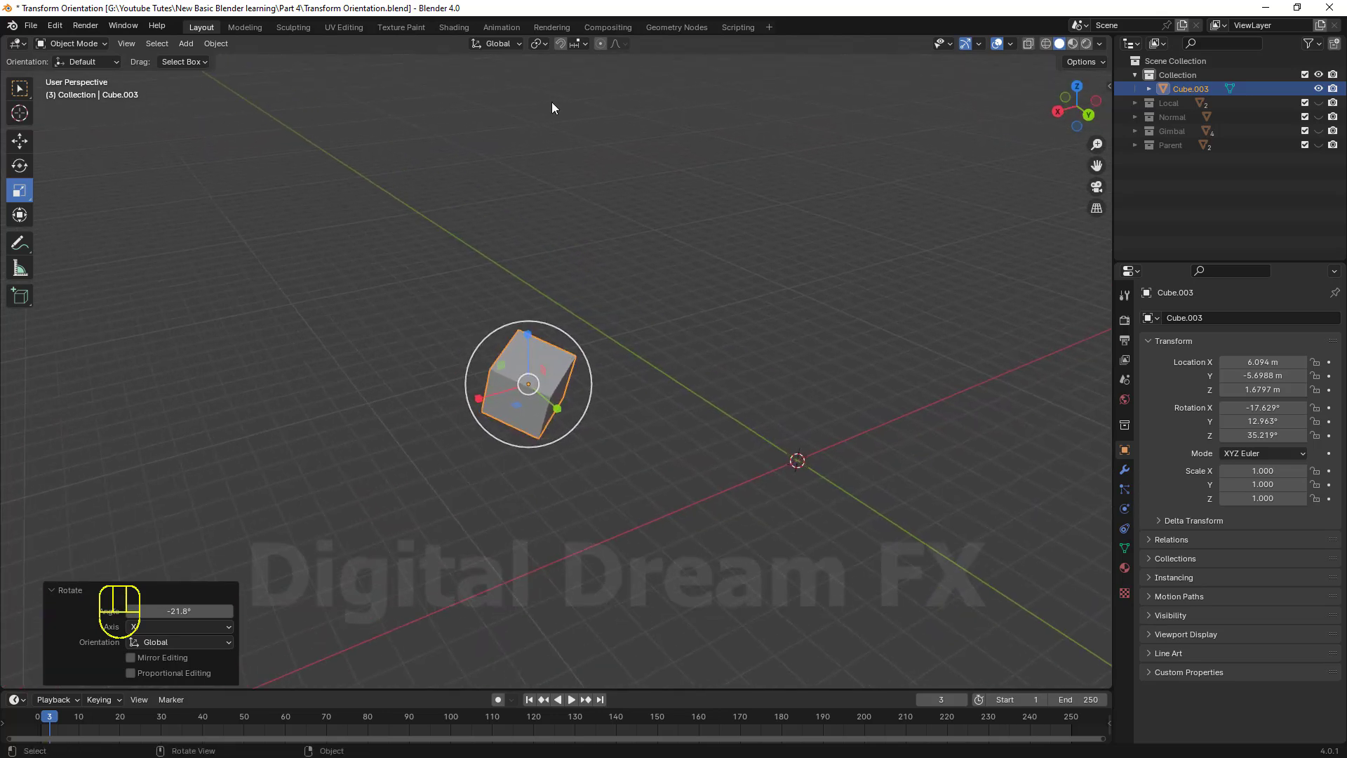
# Set the transform orientation to Local and try scaling the rotated cube along its own axis, undoing the attempt.
pyautogui.click(511, 44)
pyautogui.click(482, 100)
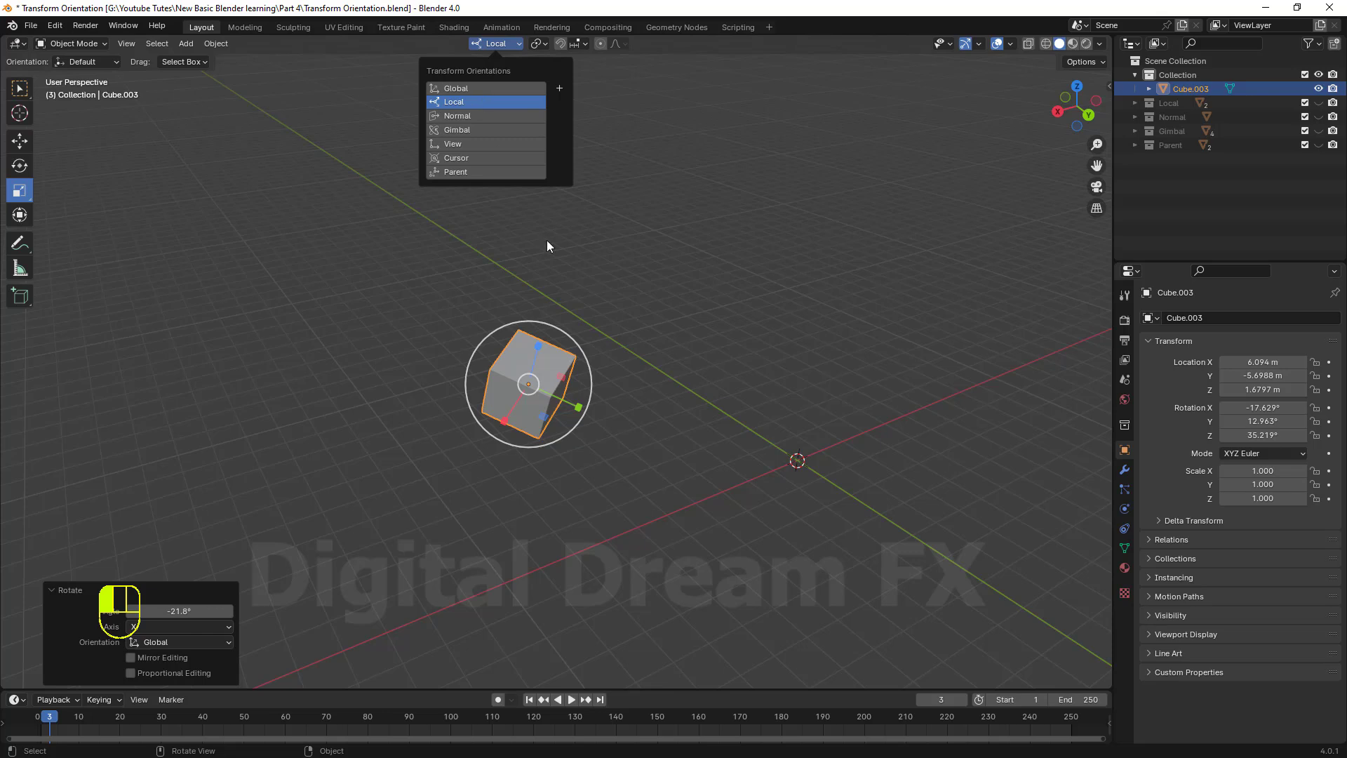
pyautogui.moveTo(547, 246); pyautogui.dragTo(618, 384, button='middle')
pyautogui.moveTo(618, 385); pyautogui.dragTo(806, 419)
pyautogui.hotkey('ctrl', 'z')
pyautogui.moveTo(639, 414); pyautogui.dragTo(574, 449, button='middle')
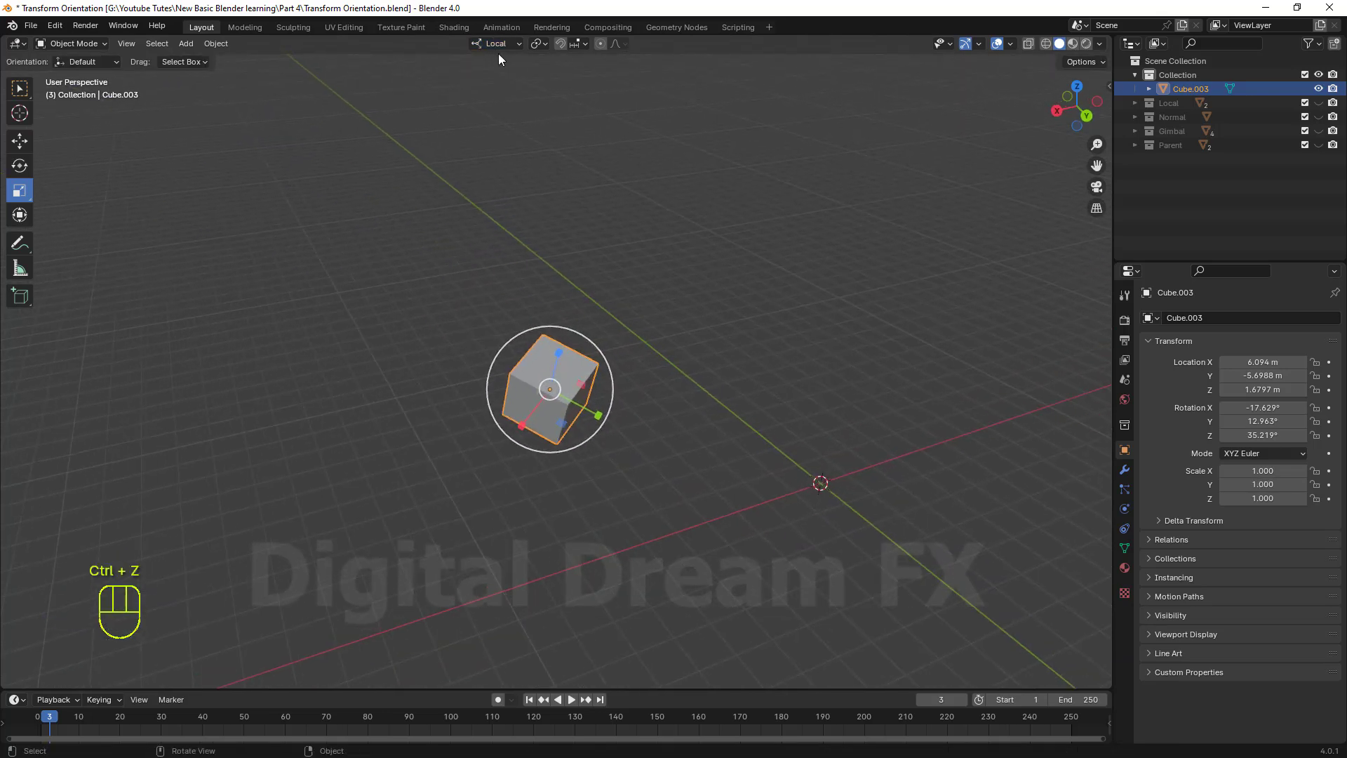
# Return the transform orientation to Global and scale the rotated cube along the global axes to about 7.467 × 4.796 × 1.022.
pyautogui.click(498, 44)
pyautogui.click(487, 90)
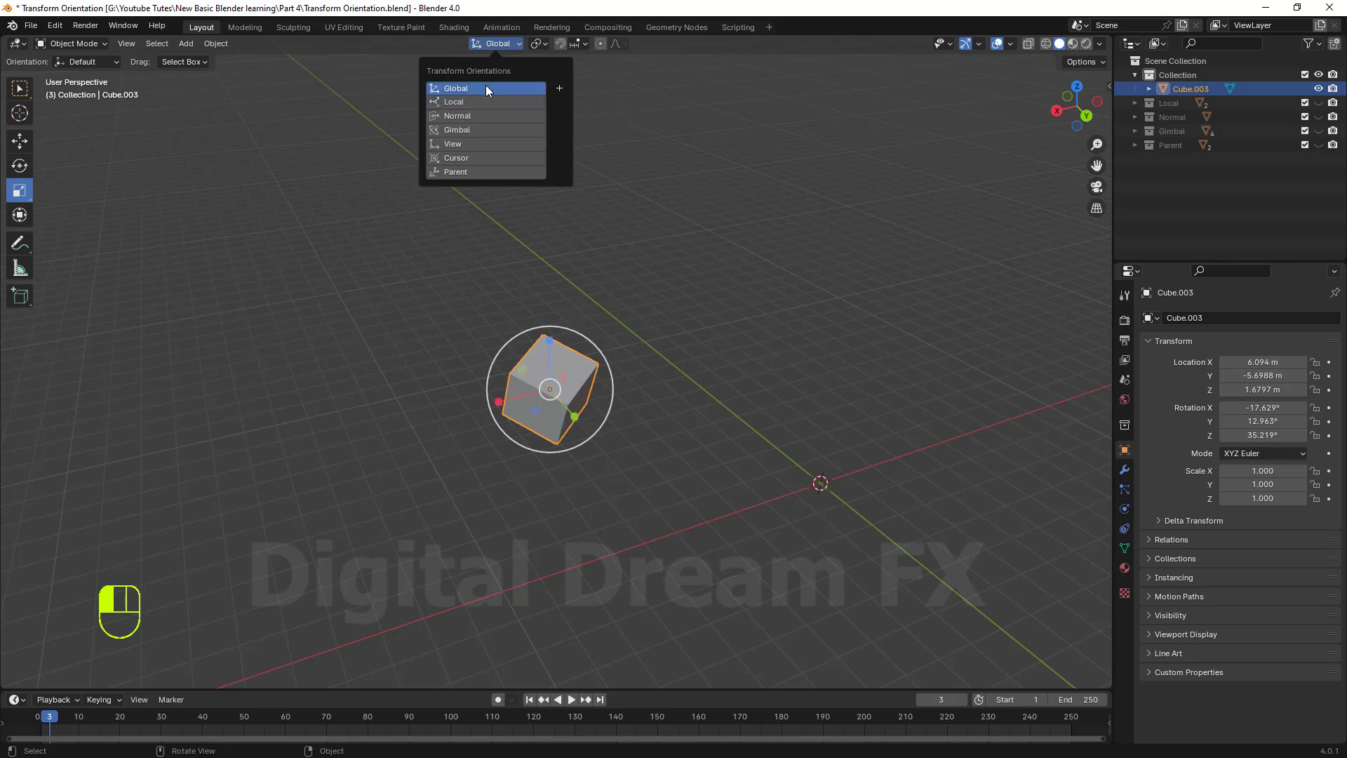
pyautogui.moveTo(583, 333); pyautogui.dragTo(603, 324, button='middle')
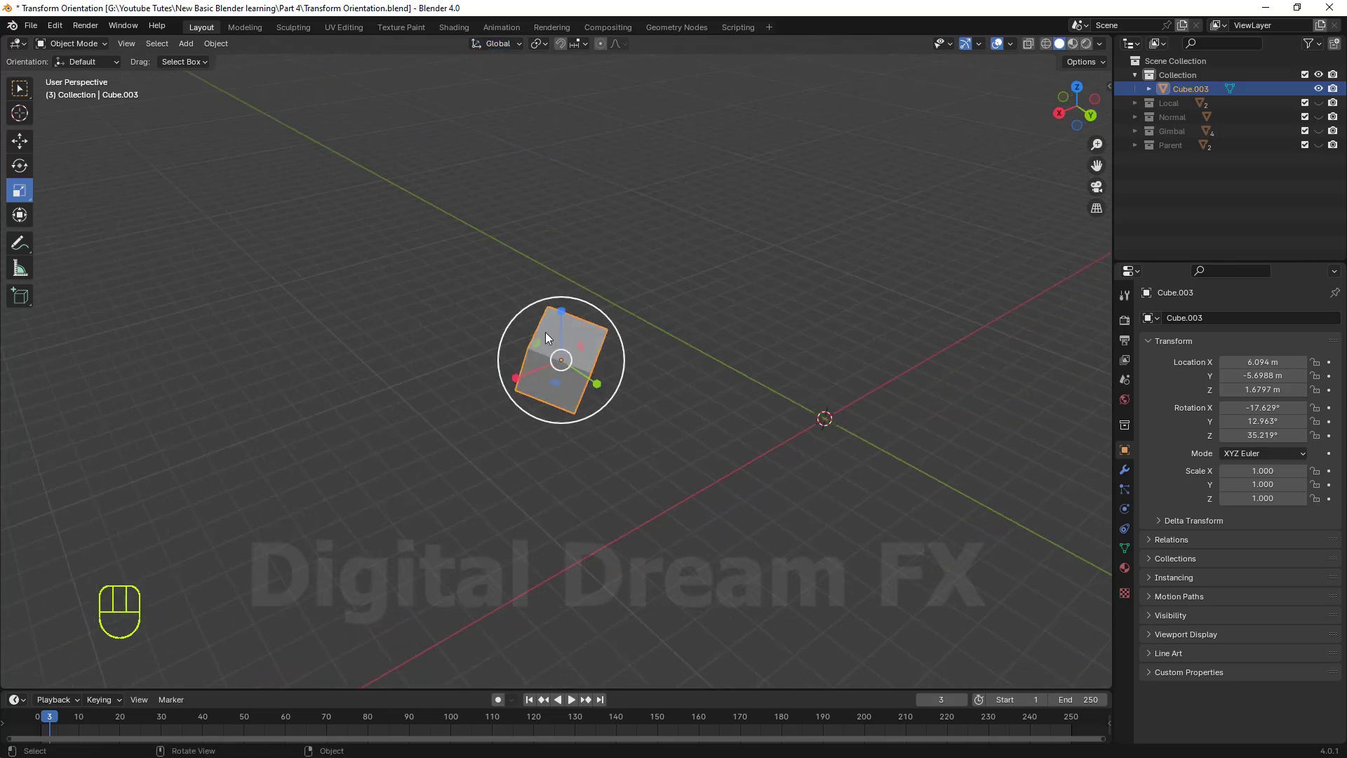
pyautogui.moveTo(600, 384)
pyautogui.mouseDown()
pyautogui.moveTo(640, 418)
pyautogui.moveTo(604, 384)
pyautogui.moveTo(620, 398)
pyautogui.mouseUp()
pyautogui.moveTo(518, 384); pyautogui.dragTo(295, 464)
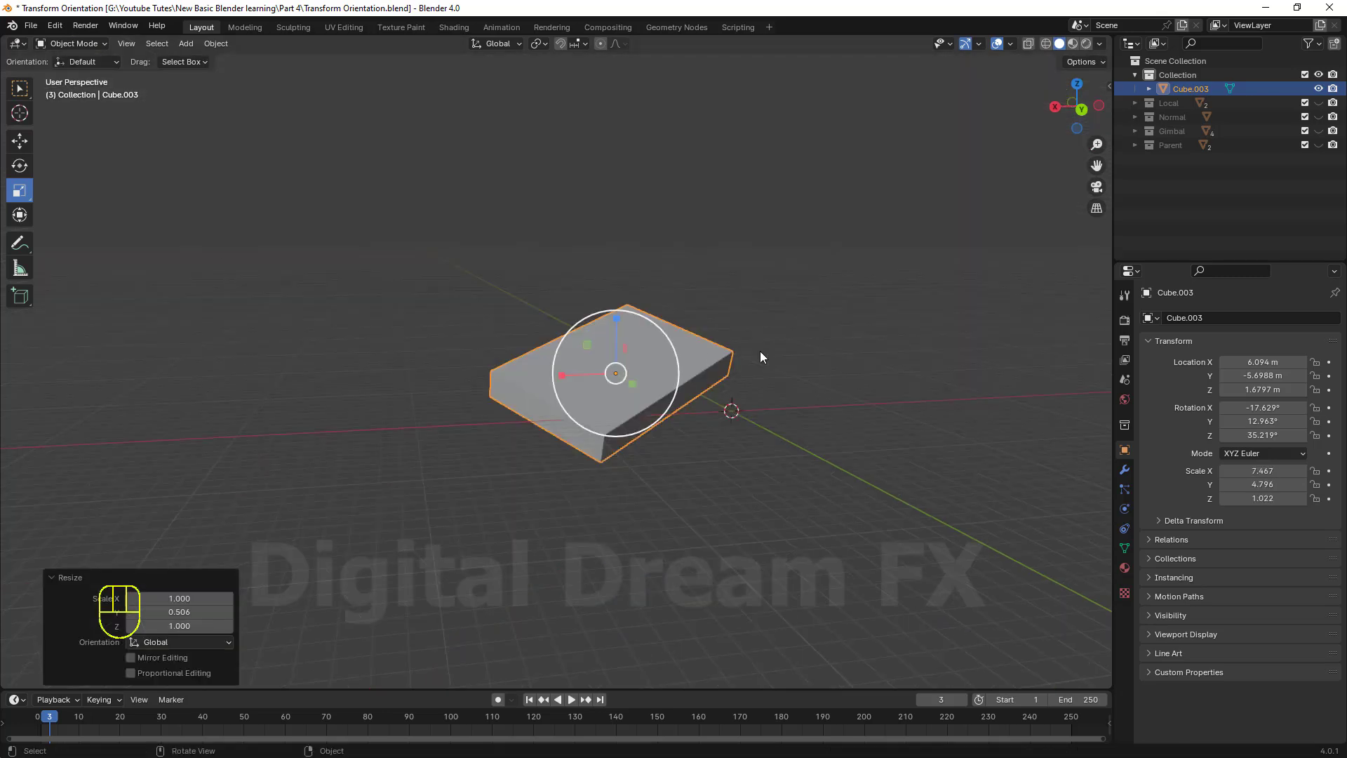
# Rotate the scaled cube around the global X axis by about -94.4° and back by about 47.7°.
pyautogui.click(20, 166)
pyautogui.moveTo(612, 366); pyautogui.dragTo(633, 376, button='middle')
pyautogui.moveTo(635, 351); pyautogui.dragTo(654, 421)
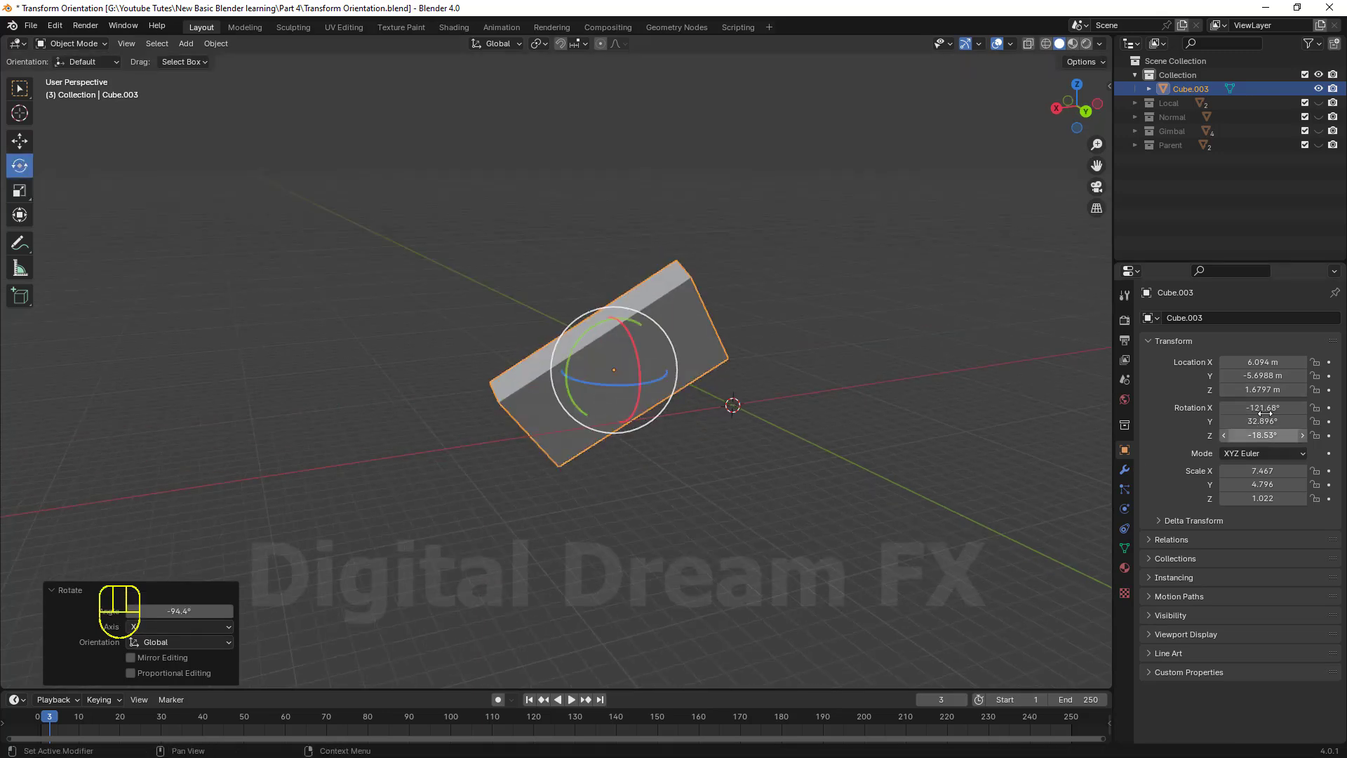
pyautogui.moveTo(634, 339); pyautogui.dragTo(600, 278)
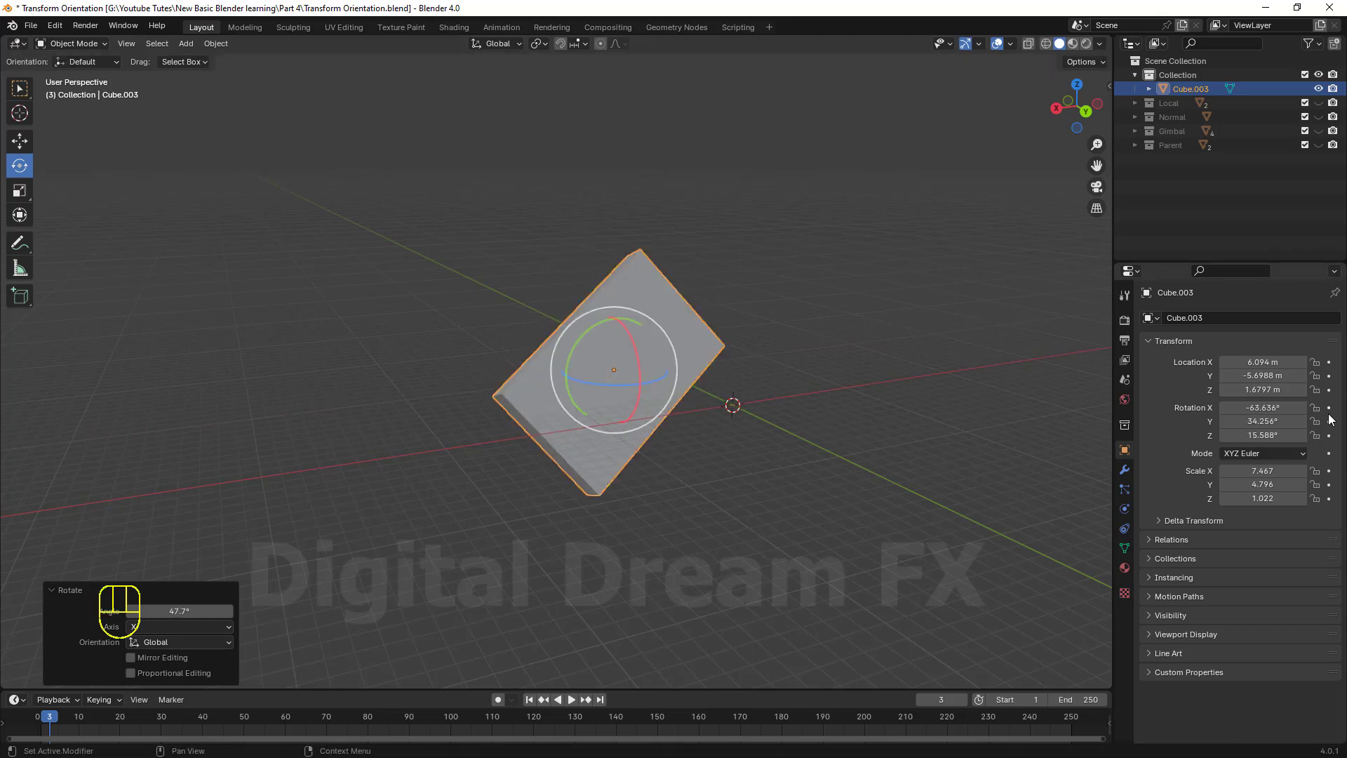
# Try rotating the scaled cube around the global Y axis and undo the rotation.
pyautogui.moveTo(591, 327); pyautogui.dragTo(596, 386)
pyautogui.hotkey('ctrl', 'z')
pyautogui.moveTo(596, 386); pyautogui.dragTo(490, 49, button='middle')
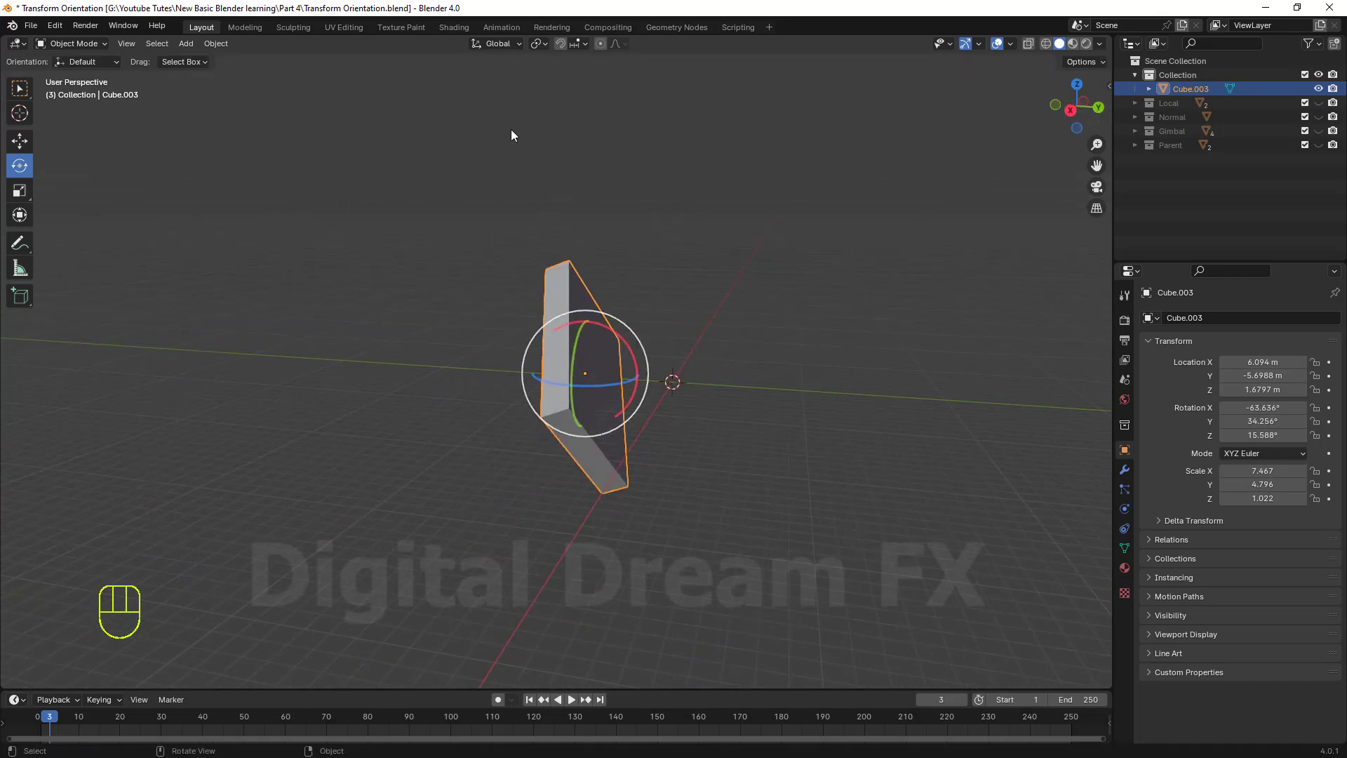
# Set the transform orientation to Local and view the rotation gizmo aligned to the cube.
pyautogui.click(497, 44)
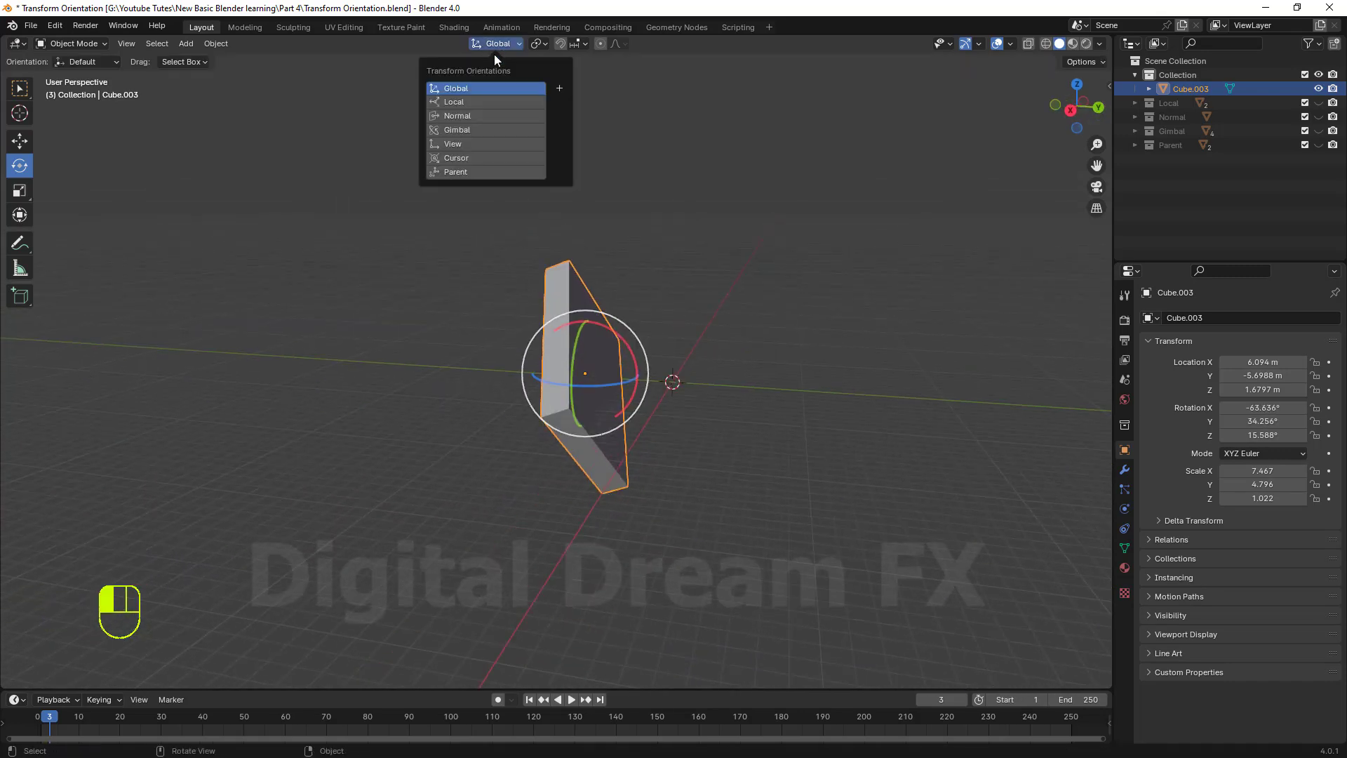
pyautogui.click(480, 103)
pyautogui.moveTo(634, 293); pyautogui.dragTo(603, 357, button='middle')
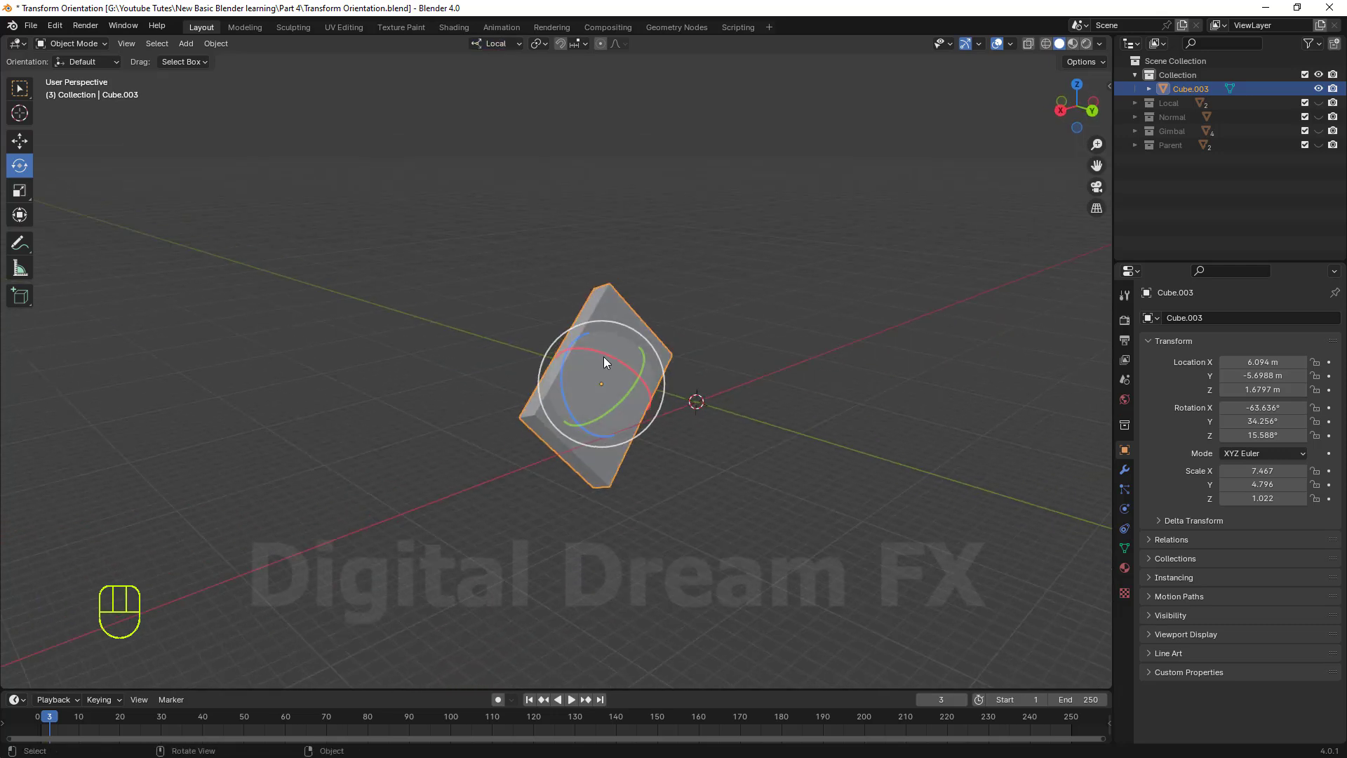
# Try rotating the cube around its local X axis, first by about -103°, undoing each rotation.
pyautogui.moveTo(603, 357); pyautogui.dragTo(621, 383)
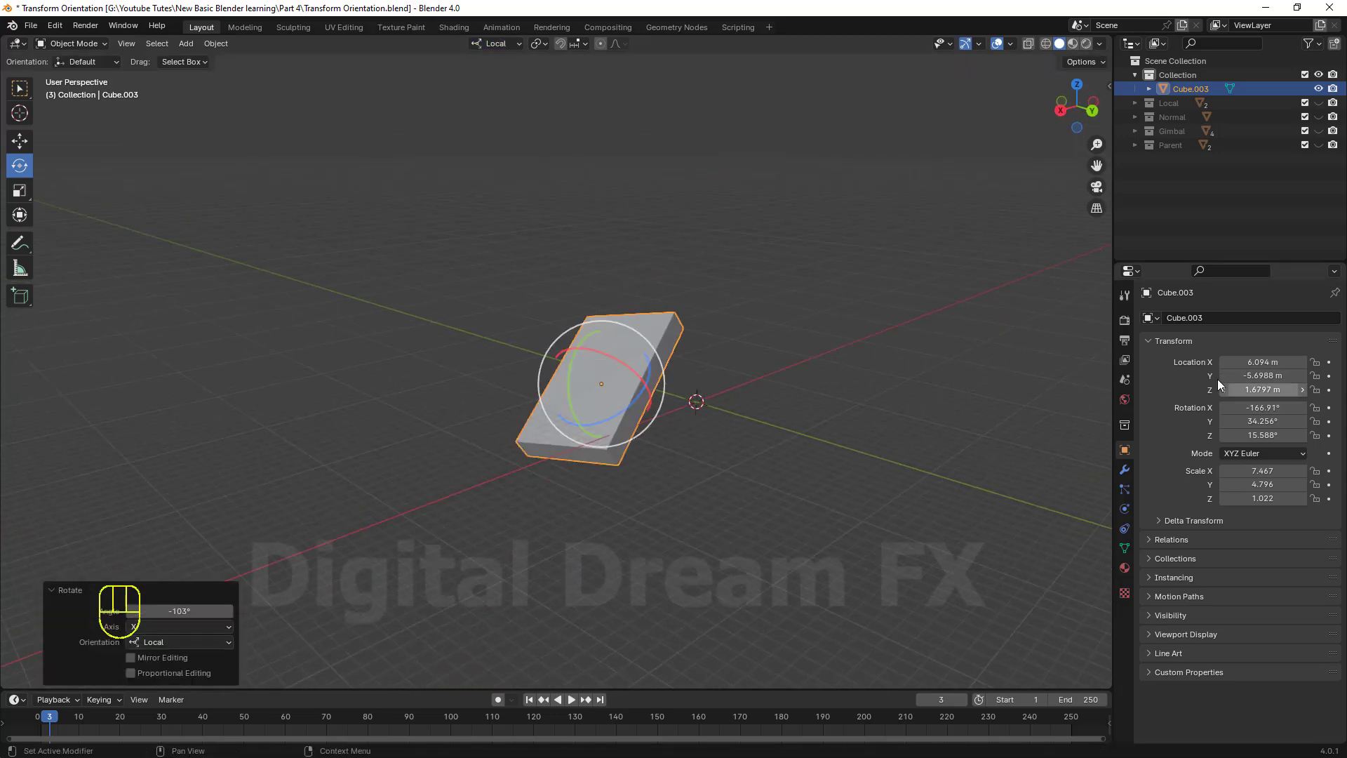
pyautogui.hotkey('ctrl', 'z')
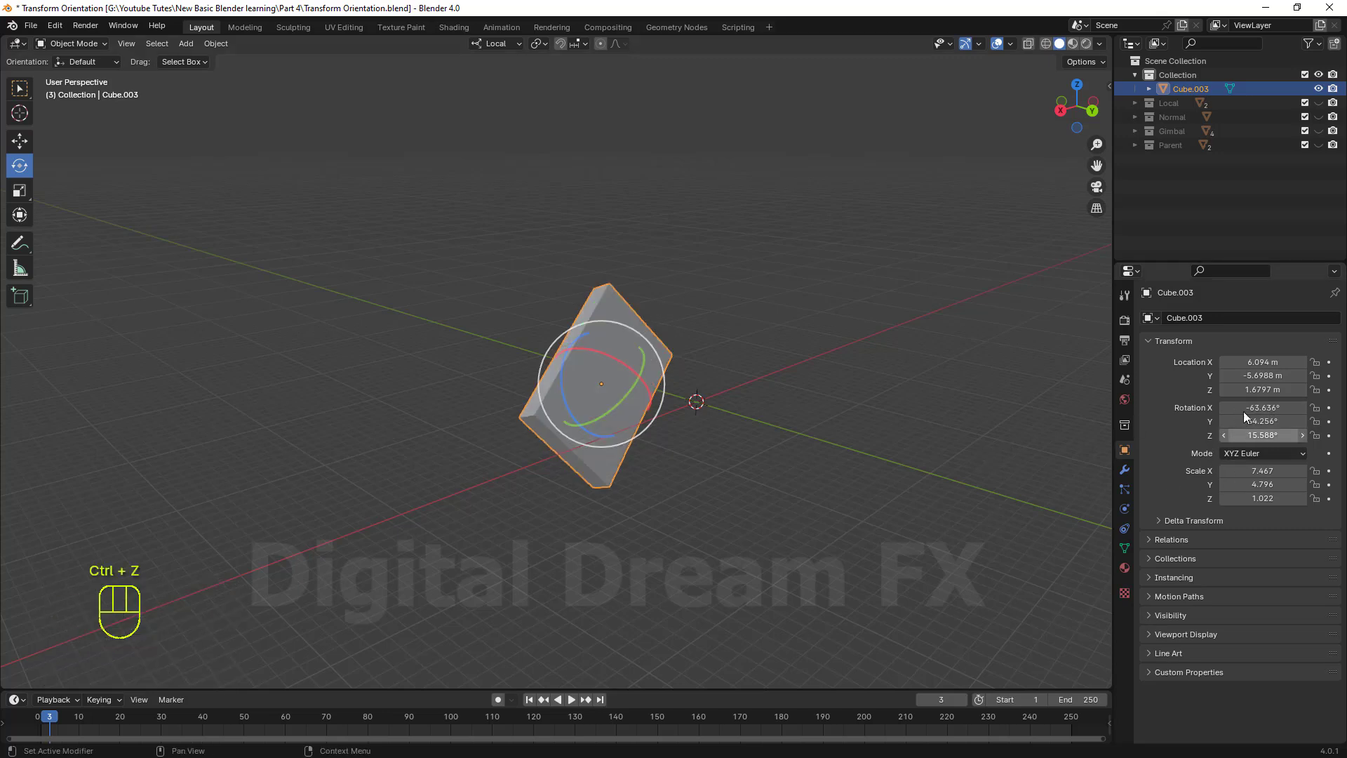
pyautogui.moveTo(617, 361); pyautogui.dragTo(505, 421)
pyautogui.hotkey('ctrl', 'z')
pyautogui.moveTo(738, 451); pyautogui.dragTo(727, 452, button='middle')
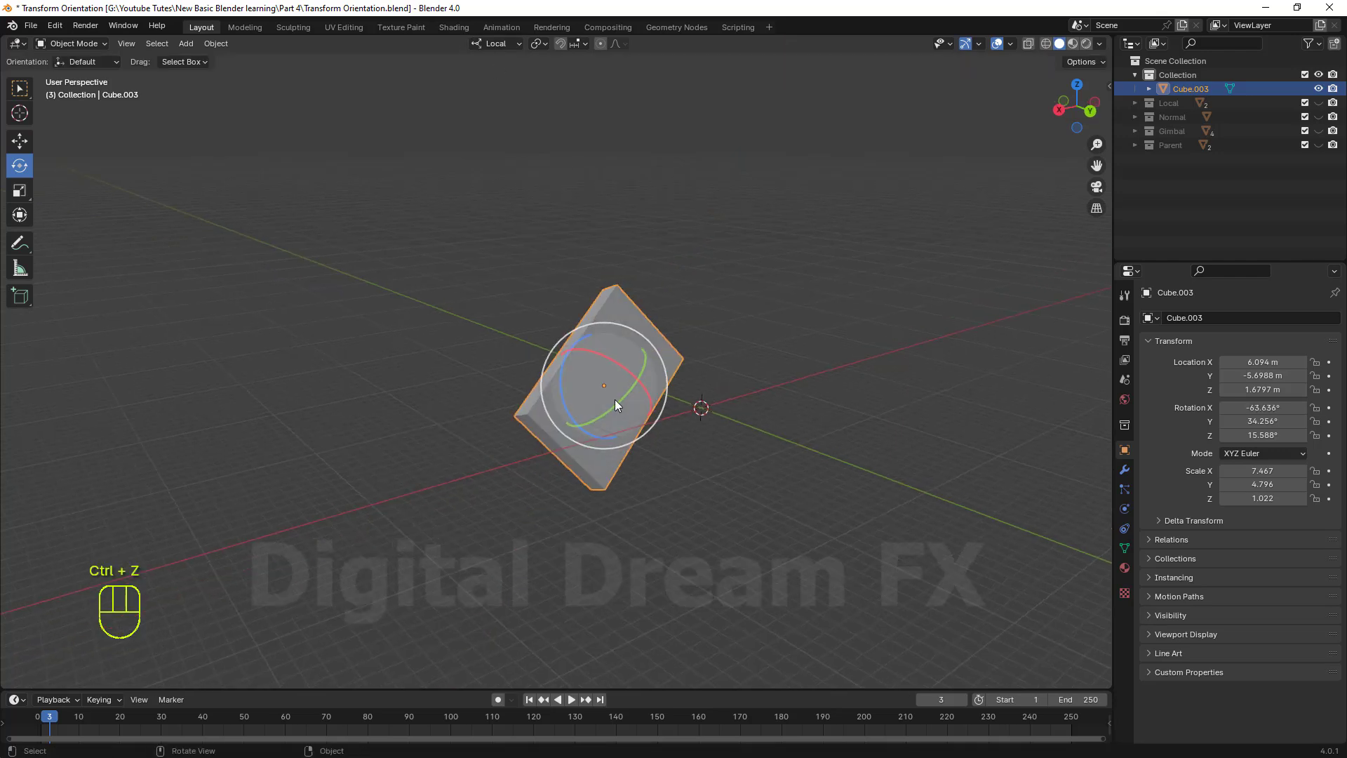
# Try rotating the cube around its local Y axis and undo the rotation.
pyautogui.keyDown('ctrl'); pyautogui.moveTo(628, 394); pyautogui.dragTo(612, 421); pyautogui.keyUp('ctrl')
pyautogui.hotkey('ctrl', 'z')
pyautogui.moveTo(598, 382); pyautogui.dragTo(584, 527, button='middle')
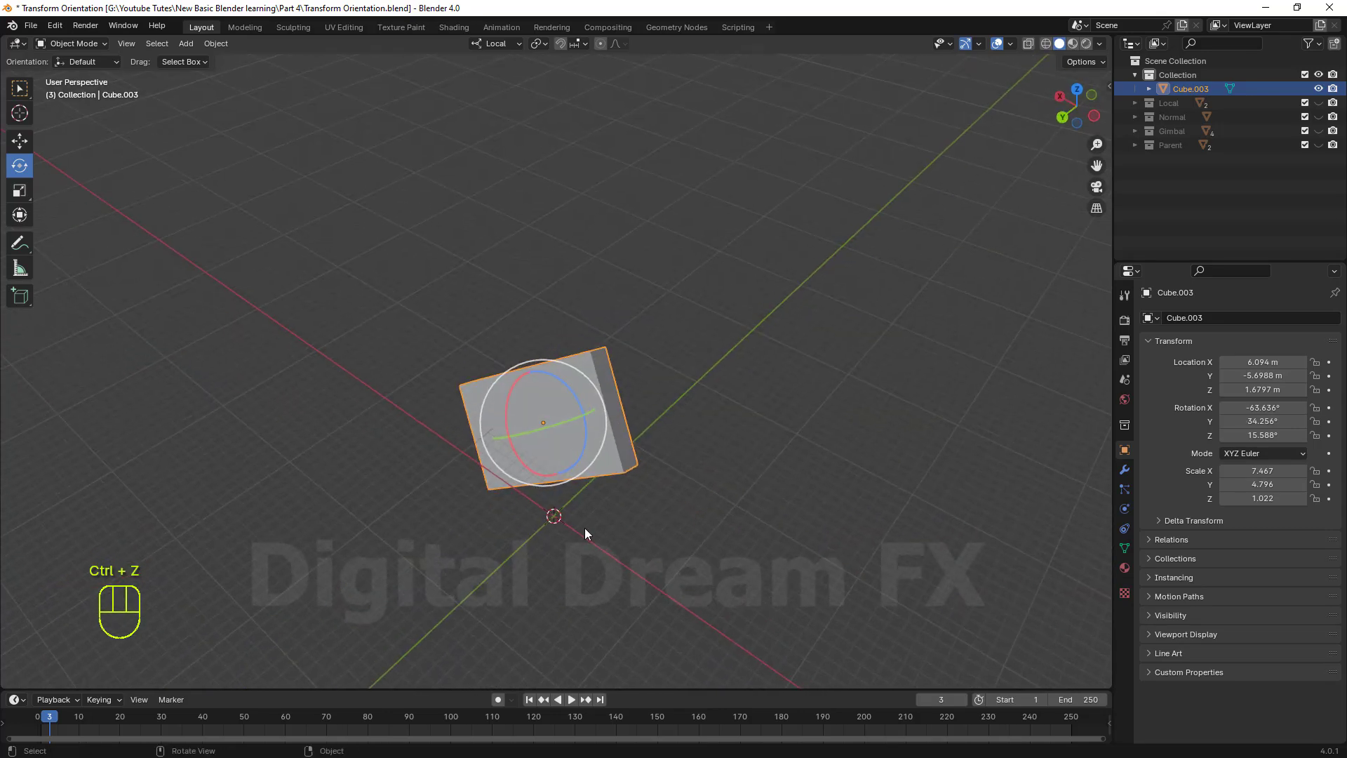
pyautogui.moveTo(605, 450); pyautogui.dragTo(544, 405, button='middle')
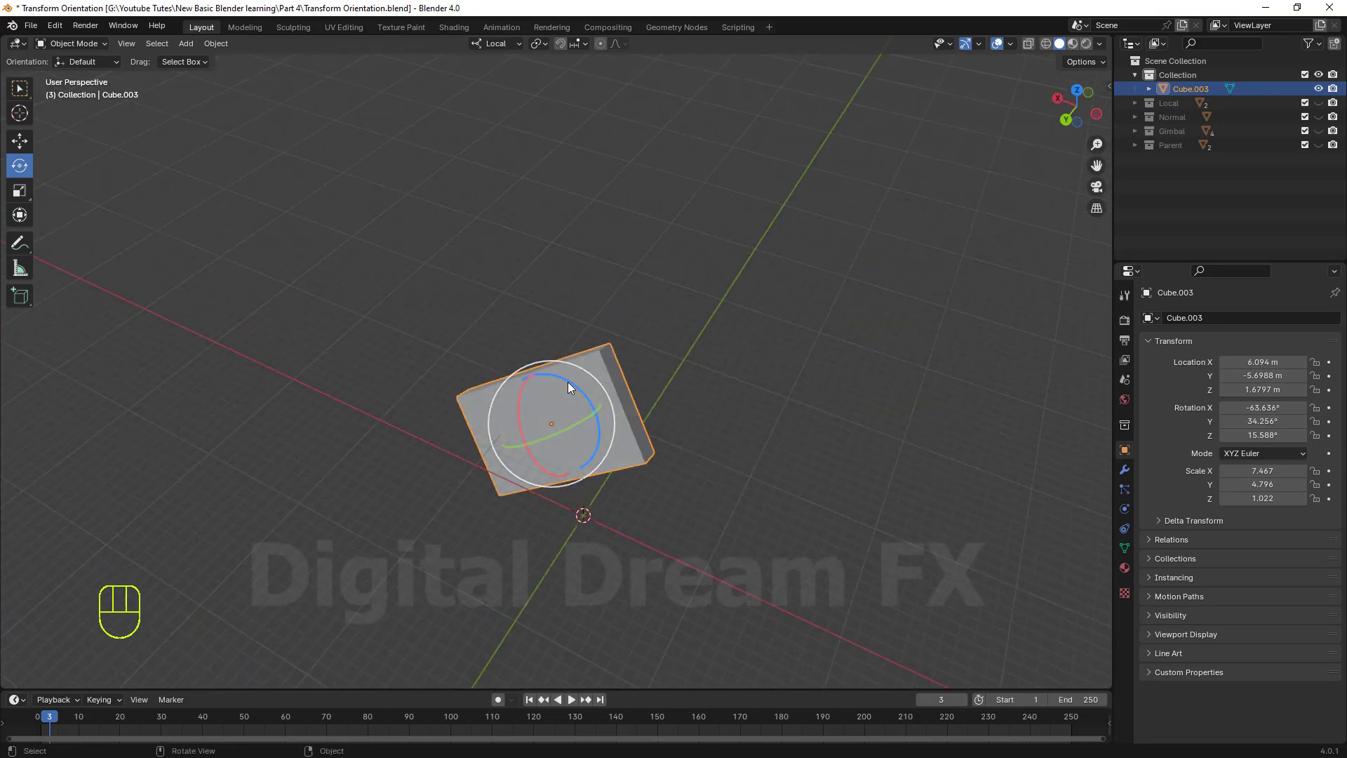
# Try rotating the cube around its local Z axis and the other local axes, undoing every rotation.
pyautogui.moveTo(567, 382); pyautogui.dragTo(557, 445)
pyautogui.hotkey('ctrl', 'z')
pyautogui.moveTo(539, 469); pyautogui.dragTo(575, 427, button='middle')
pyautogui.moveTo(574, 411); pyautogui.dragTo(625, 473)
pyautogui.hotkey('ctrl', 'z')
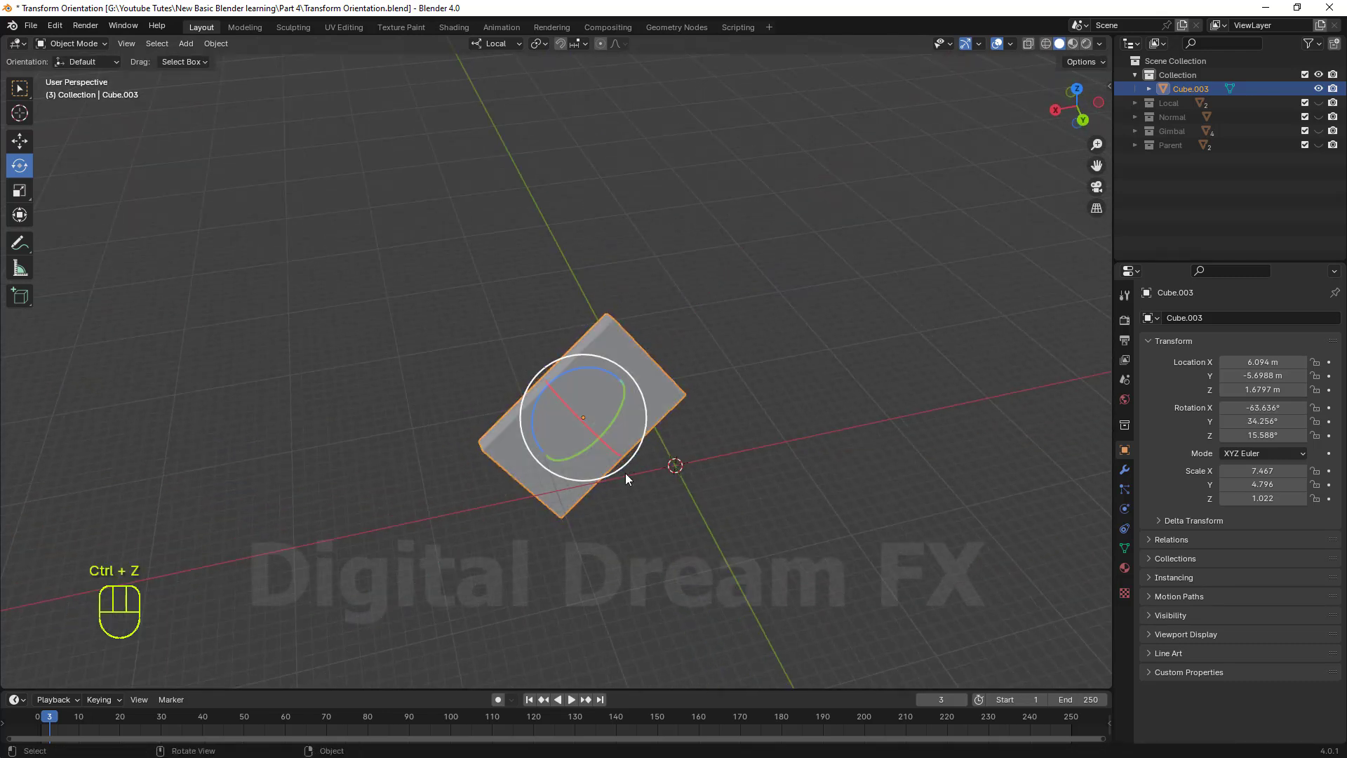
pyautogui.moveTo(565, 499); pyautogui.dragTo(621, 477, button='middle')
pyautogui.moveTo(632, 423); pyautogui.dragTo(642, 393)
pyautogui.hotkey('ctrl', 'z')
pyautogui.moveTo(632, 456); pyautogui.dragTo(635, 487, button='middle')
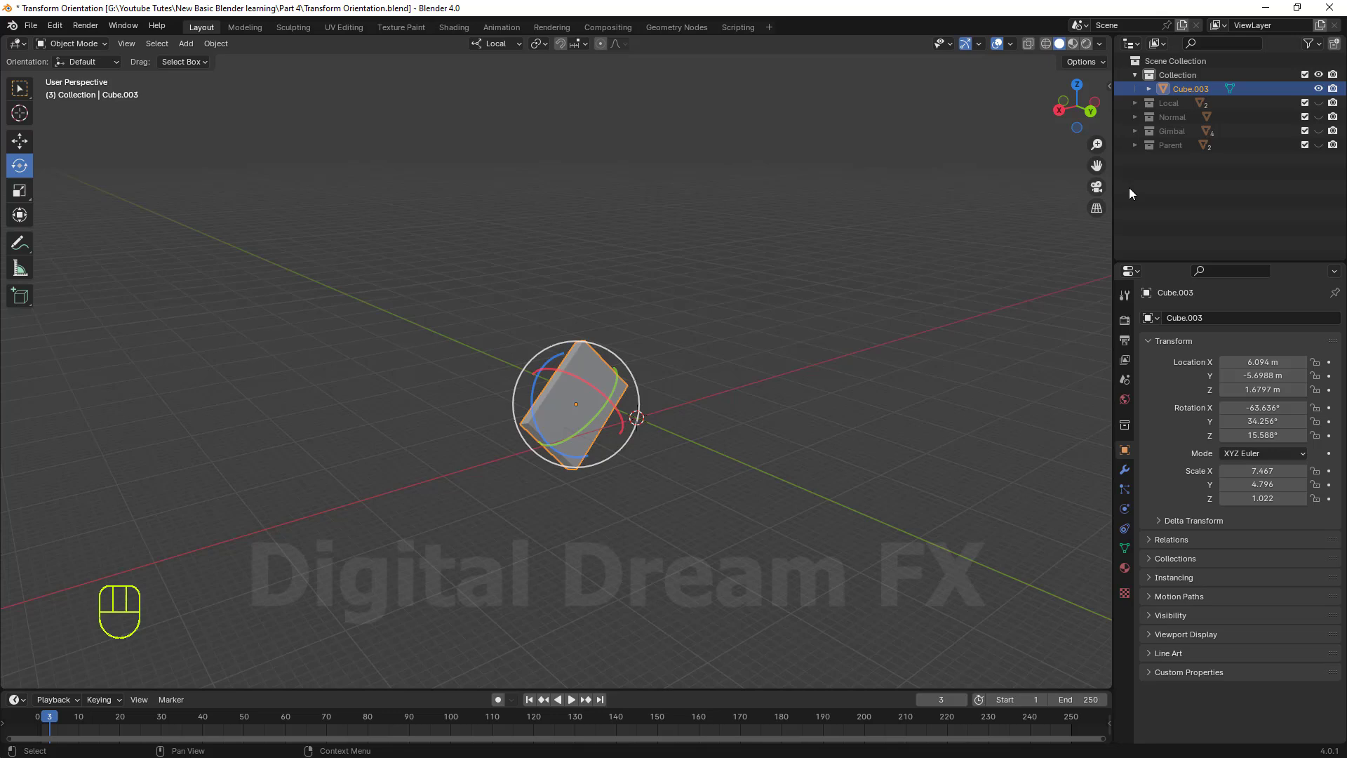
# Unhide the Local collection and delete the scaled cube.
pyautogui.click(1168, 103)
pyautogui.click(1320, 104)
pyautogui.keyDown('shift'); pyautogui.moveTo(564, 403); pyautogui.dragTo(534, 443, button='middle'); pyautogui.keyUp('shift')
pyautogui.click(531, 443)
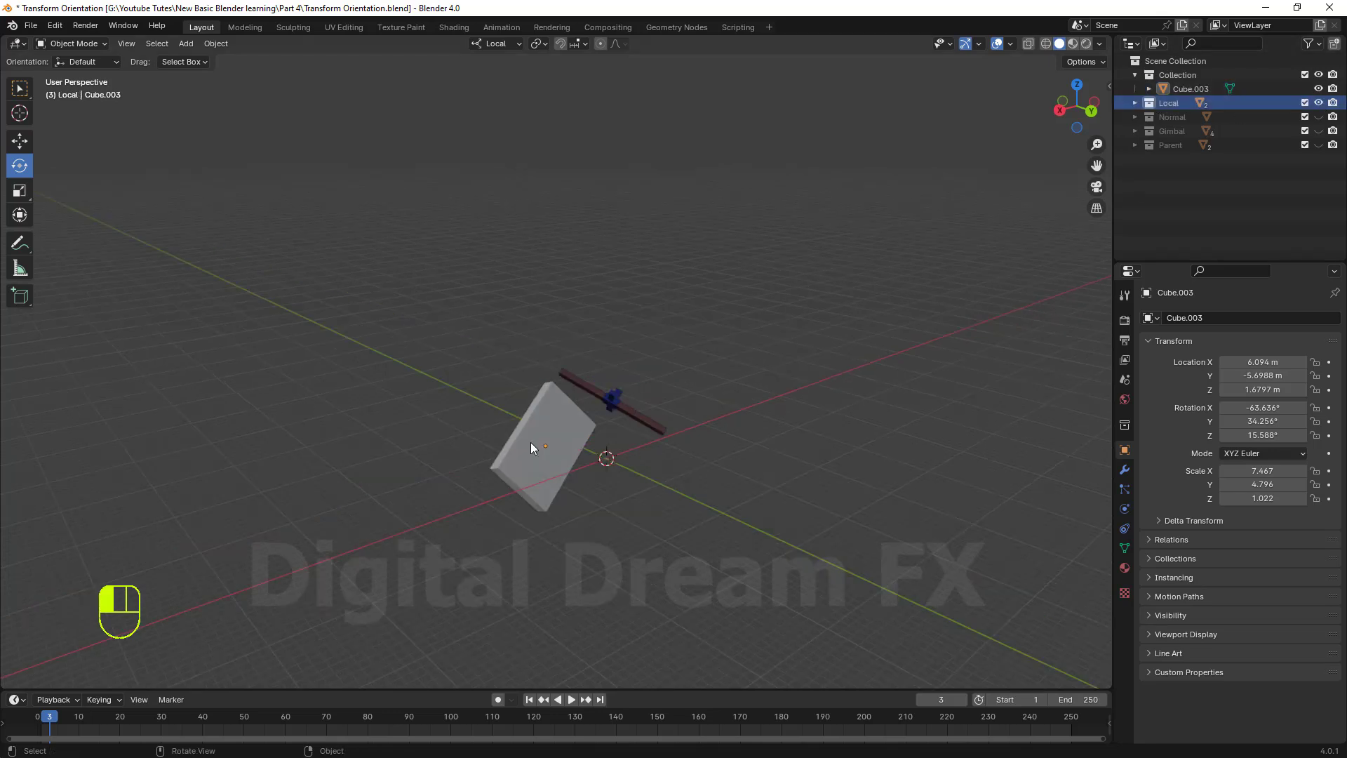
pyautogui.press('Delete')
pyautogui.keyDown('shift'); pyautogui.moveTo(635, 352); pyautogui.dragTo(604, 381, button='middle'); pyautogui.keyUp('shift')
# Keep the transform orientation on Local and select the blue cross-shaped piece mounted on the slanted bar.
pyautogui.click(500, 43)
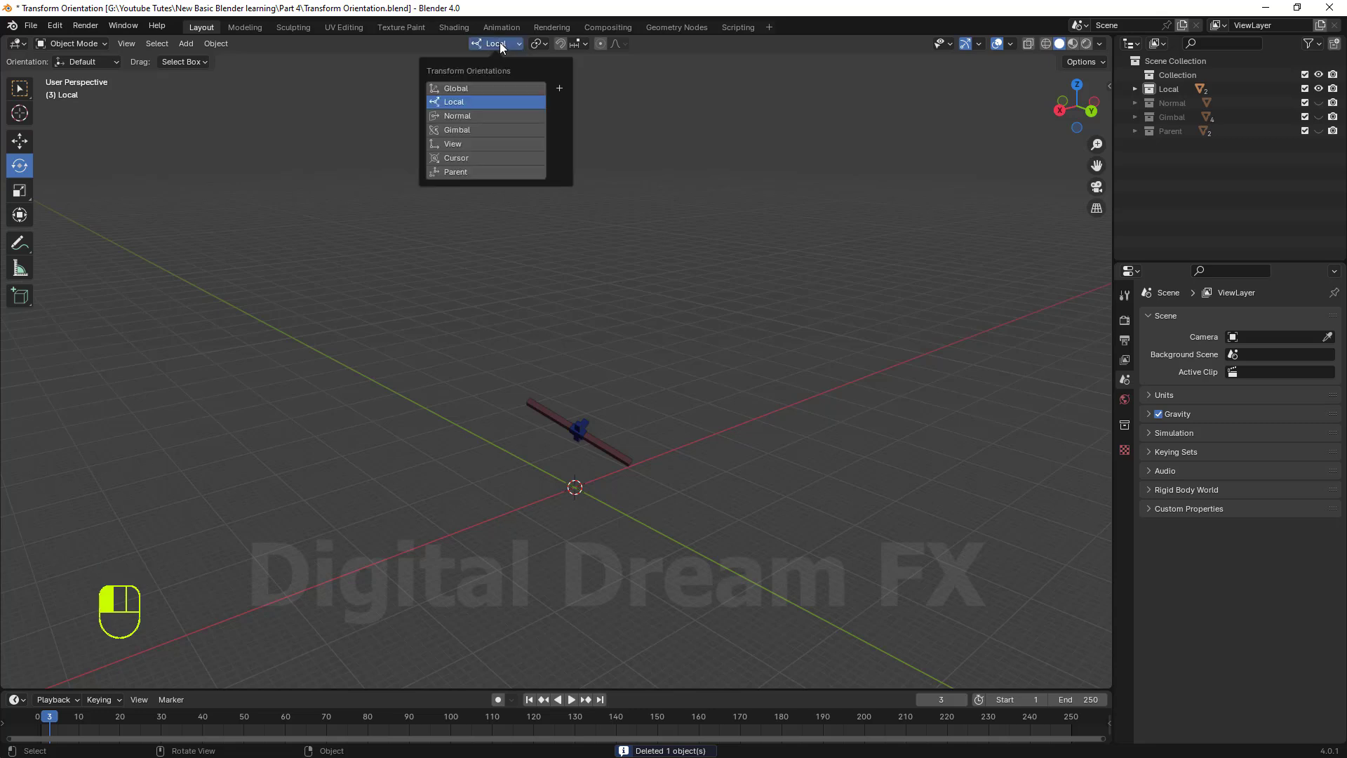
pyautogui.click(476, 102)
pyautogui.moveTo(776, 340); pyautogui.dragTo(884, 426, button='middle')
pyautogui.moveTo(884, 427); pyautogui.dragTo(793, 429, button='middle')
pyautogui.click(525, 438)
pyautogui.moveTo(630, 454); pyautogui.dragTo(702, 453, button='middle')
pyautogui.scroll(2, 658, 453)
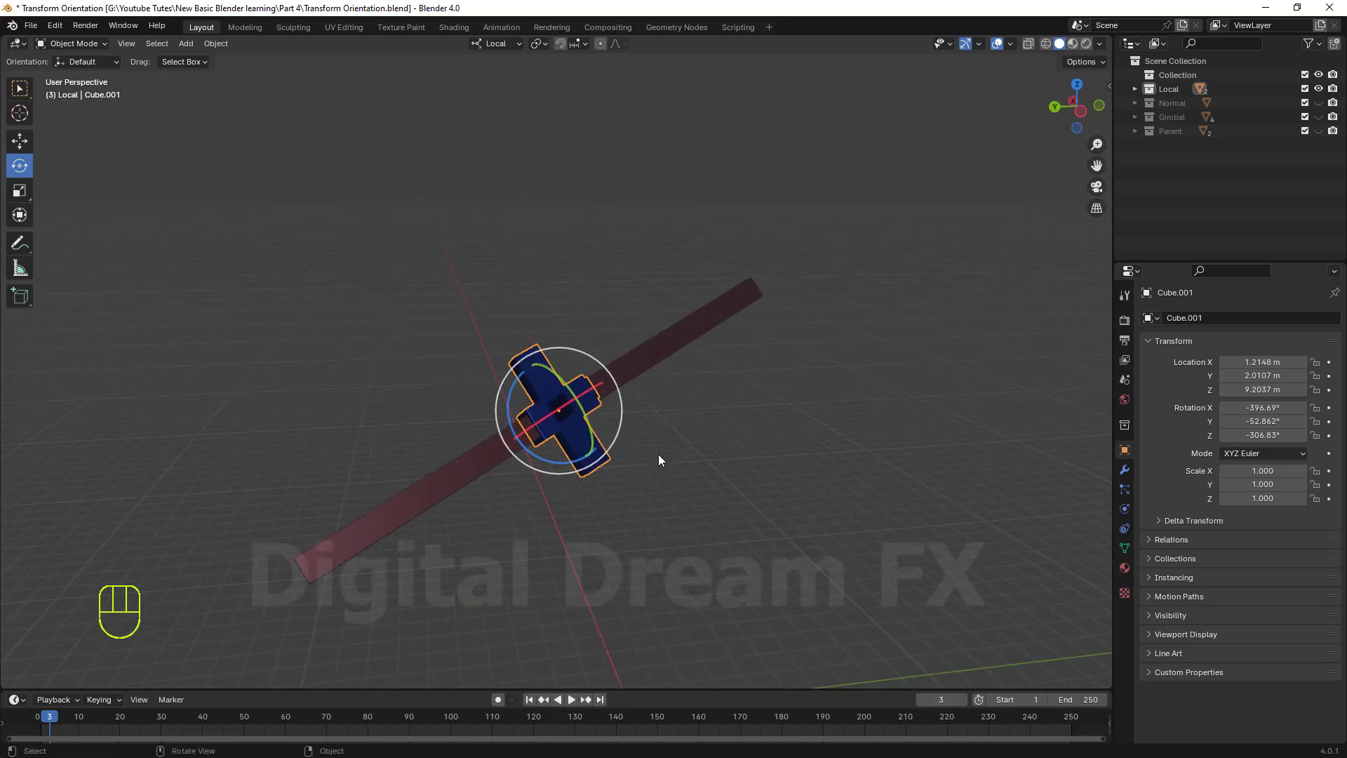
pyautogui.keyDown('shift'); pyautogui.moveTo(459, 387); pyautogui.dragTo(471, 396, button='middle'); pyautogui.keyUp('shift')
# Move the blue piece about -0.78 m along its local Y axis so it slides along the slanted bar.
pyautogui.click(21, 144)
pyautogui.moveTo(754, 438); pyautogui.dragTo(709, 473, button='middle')
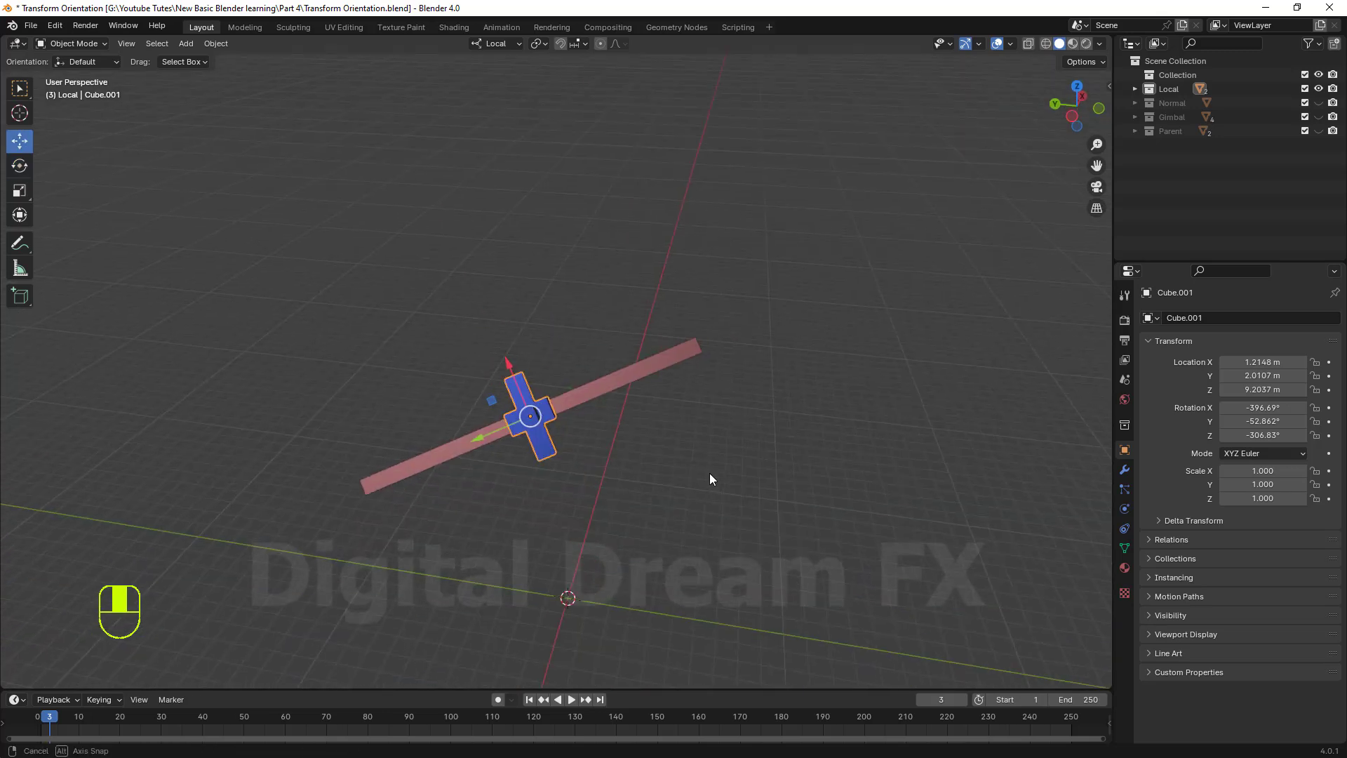
pyautogui.scroll(3, 604, 484)
pyautogui.keyDown('shift'); pyautogui.moveTo(572, 492); pyautogui.dragTo(631, 463, button='middle'); pyautogui.keyUp('shift')
pyautogui.moveTo(518, 442); pyautogui.dragTo(566, 498)
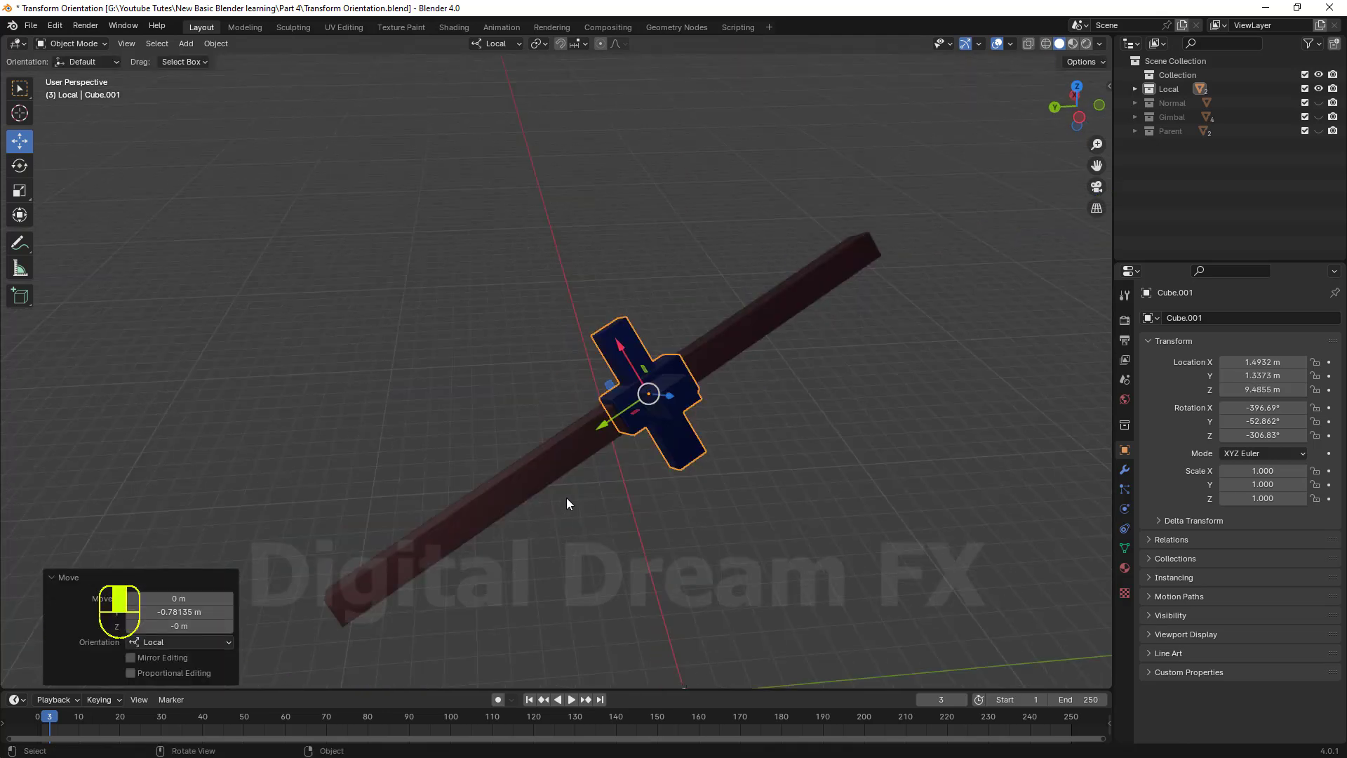
pyautogui.click(545, 462)
pyautogui.moveTo(545, 461); pyautogui.dragTo(704, 462, button='middle')
# Try another move of the blue piece with the Local-aligned gizmo and undo it.
pyautogui.click(622, 355)
pyautogui.moveTo(638, 435); pyautogui.dragTo(678, 456, button='middle')
pyautogui.moveTo(551, 433); pyautogui.dragTo(594, 442)
pyautogui.hotkey('ctrl', 'z')
pyautogui.moveTo(541, 450); pyautogui.dragTo(579, 452, button='middle')
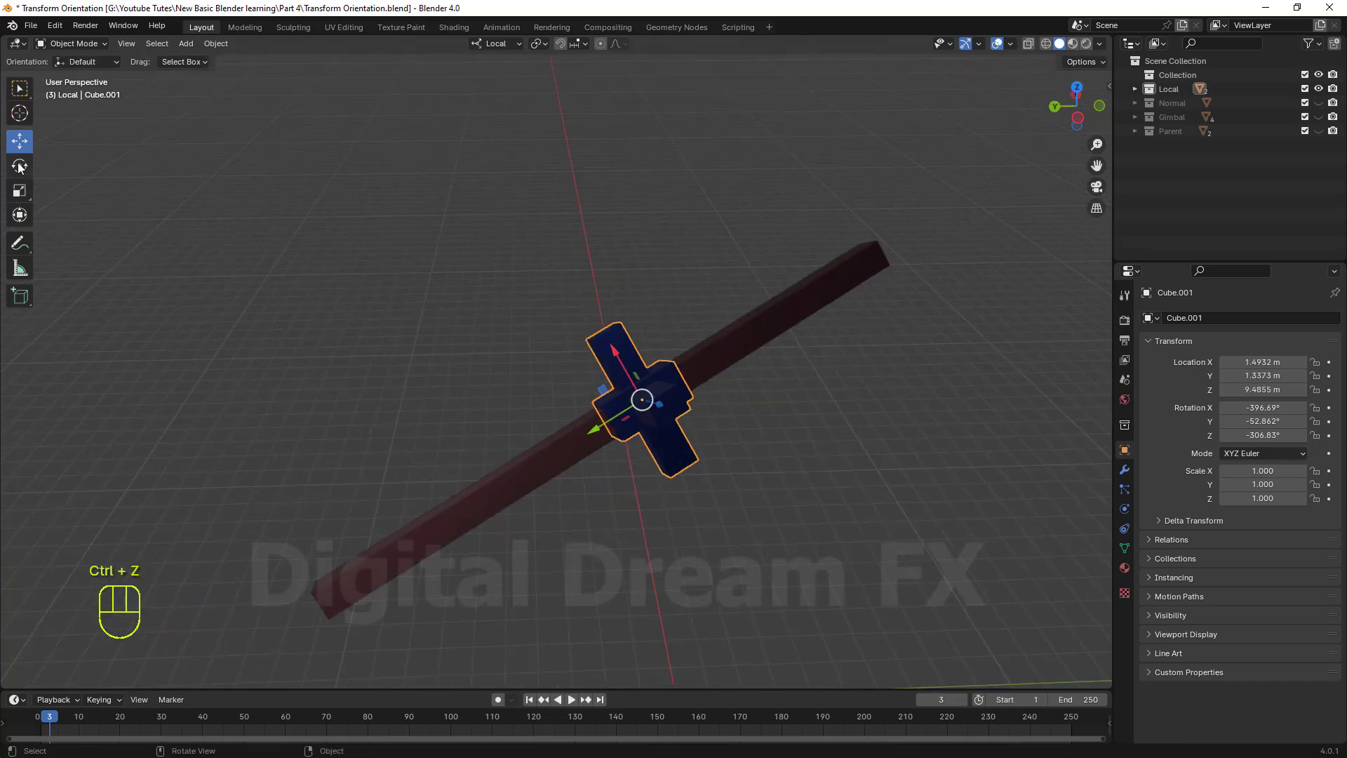
# Try rotating the blue piece around its local axes with the Rotate tool and undo each attempt.
pyautogui.click(20, 166)
pyautogui.moveTo(607, 361); pyautogui.dragTo(627, 278)
pyautogui.click(601, 410)
pyautogui.hotkey('ctrl', 'z')
pyautogui.keyDown('shift'); pyautogui.click(568, 452); pyautogui.keyUp('shift')
pyautogui.hotkey('ctrl', 'z')
pyautogui.moveTo(659, 415); pyautogui.dragTo(748, 407, button='middle')
pyautogui.moveTo(710, 330); pyautogui.dragTo(806, 450)
pyautogui.hotkey('ctrl', 'z')
# Rotate the blue piece about its local Y axis so it turns around the slanted bar.
pyautogui.click(806, 449)
pyautogui.keyDown('shift'); pyautogui.moveTo(805, 450); pyautogui.dragTo(642, 438, button='middle'); pyautogui.keyUp('shift')
pyautogui.scroll(2, 654, 470)
pyautogui.click(588, 339)
pyautogui.scroll(-2, 610, 386)
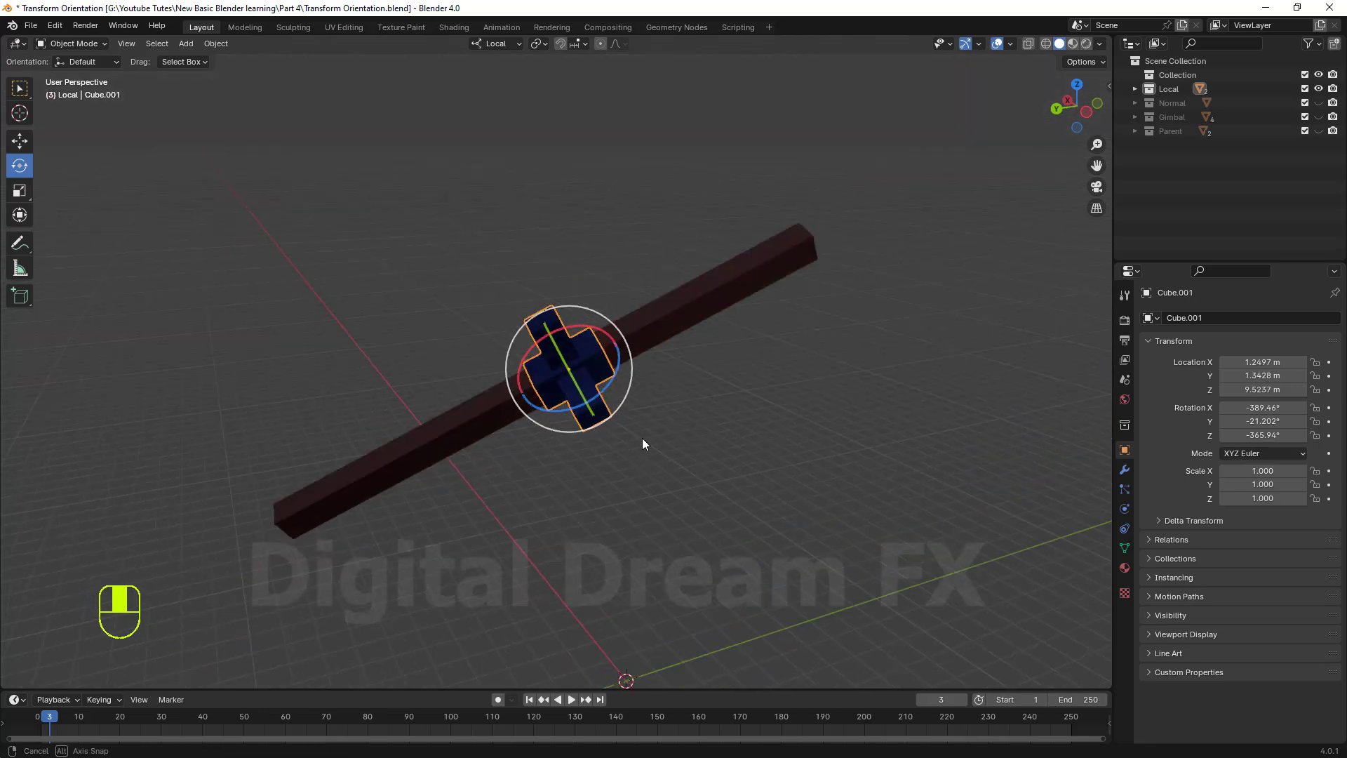
# Move the blue piece about -3.94 m along its local Y axis toward the upper end of the slanted bar.
pyautogui.click(19, 141)
pyautogui.press('g')
pyautogui.press('y')
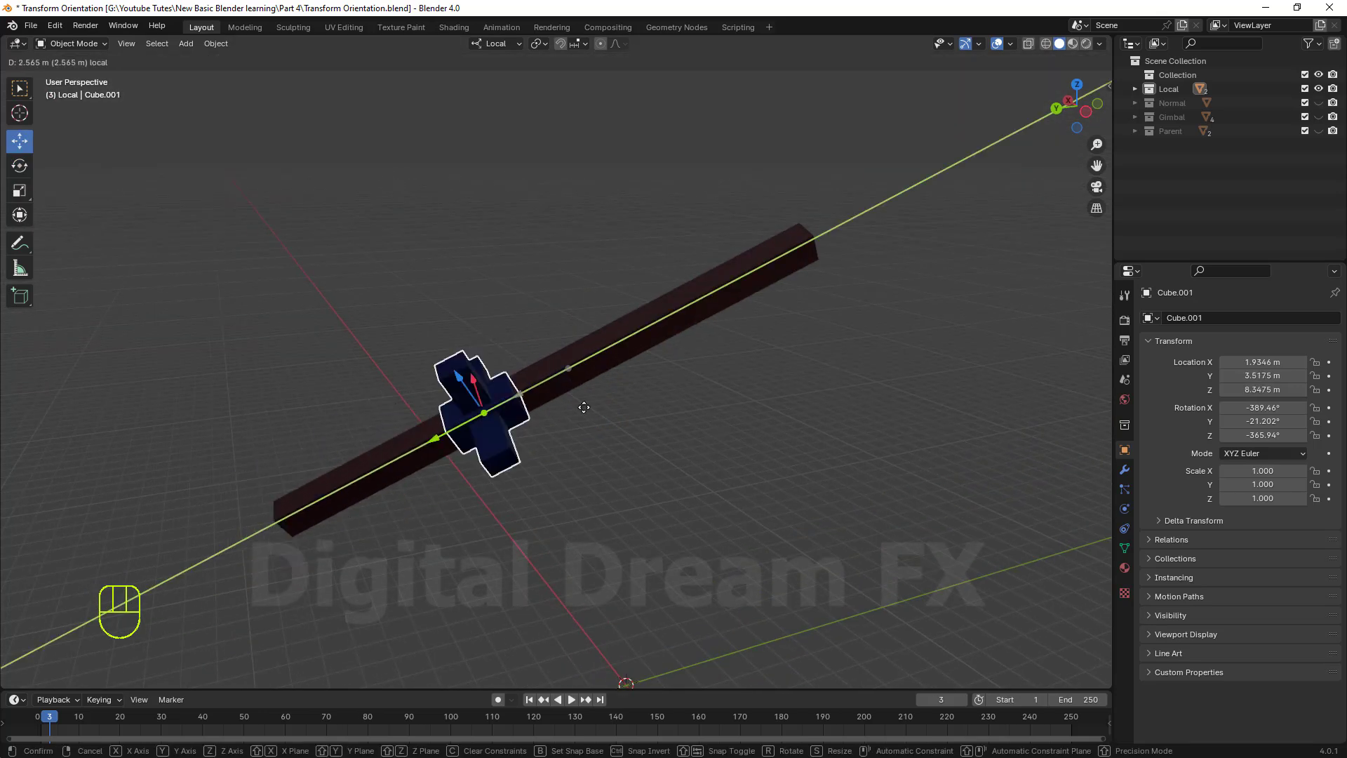
pyautogui.click(735, 482)
pyautogui.moveTo(735, 482); pyautogui.dragTo(807, 421, button='middle')
# Switch the transform orientation to Global and try moving the blue piece along the global Y and Z axes, undoing each move.
pyautogui.click(496, 43)
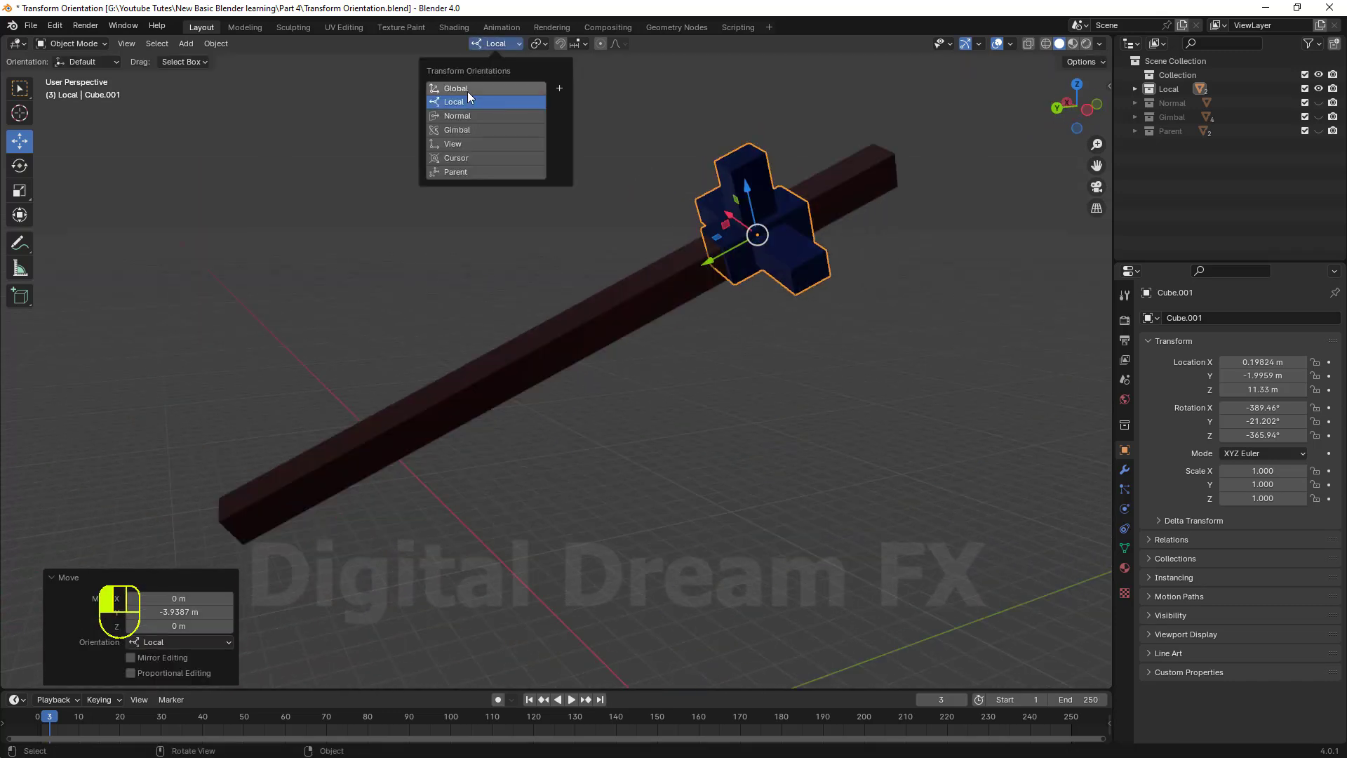
pyautogui.click(468, 87)
pyautogui.moveTo(583, 279); pyautogui.dragTo(630, 293, button='middle')
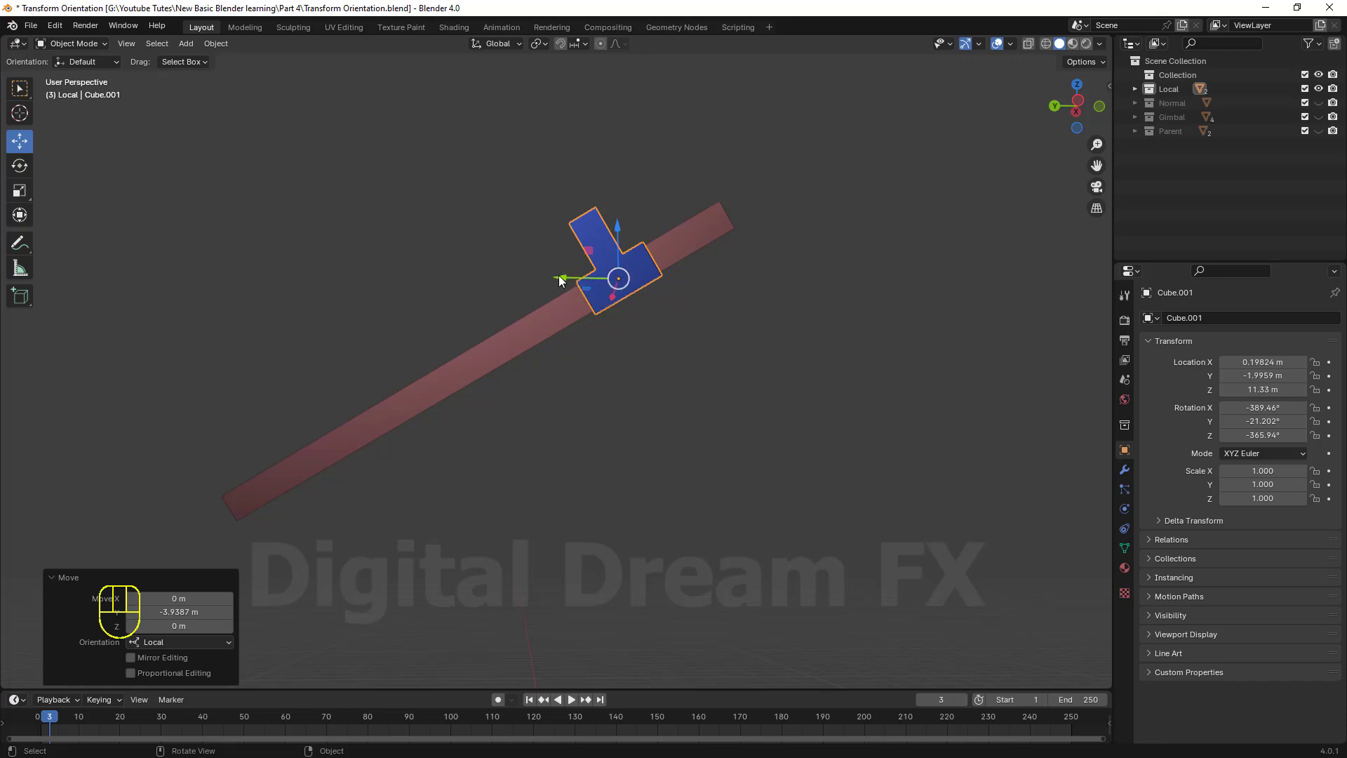
pyautogui.moveTo(562, 280); pyautogui.dragTo(706, 302)
pyautogui.hotkey('ctrl', 'z')
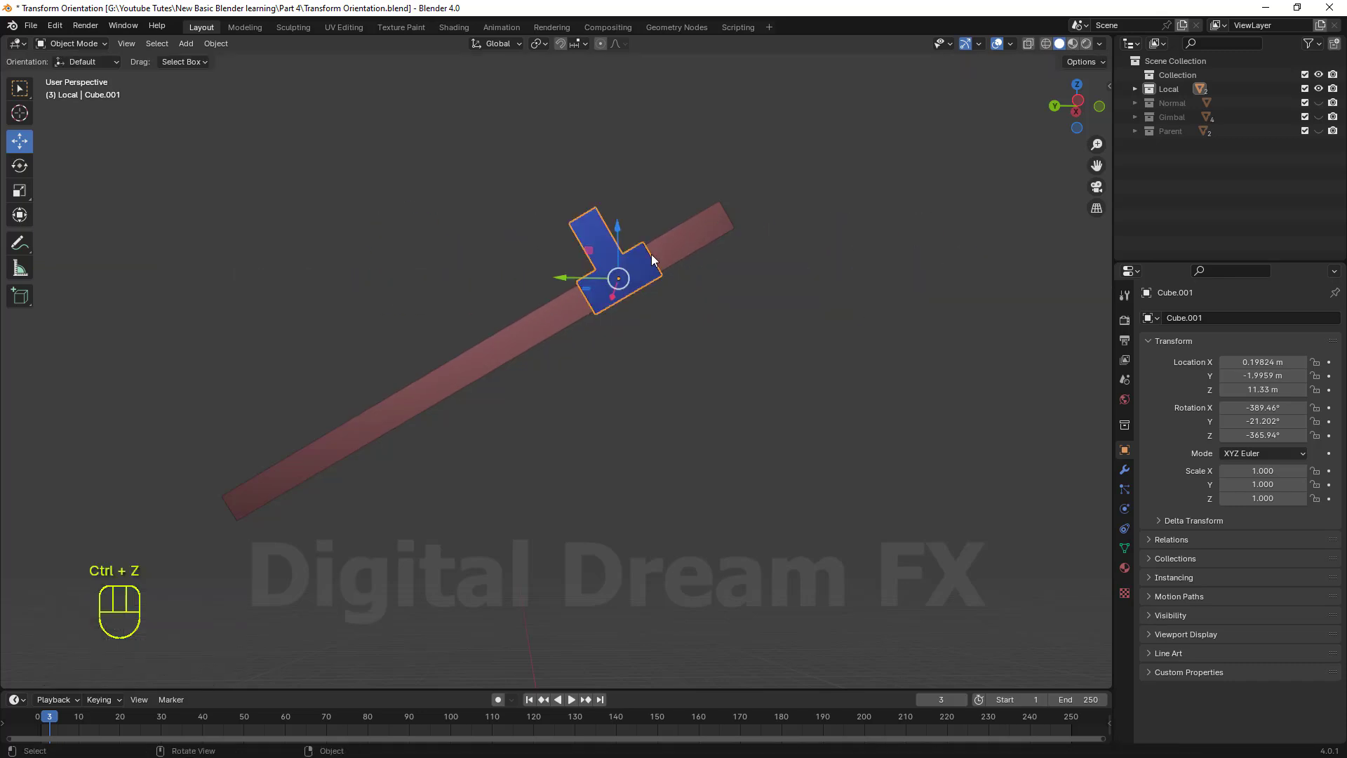
pyautogui.moveTo(621, 231); pyautogui.dragTo(629, 91)
pyautogui.hotkey('ctrl', 'z')
# Try moving the blue piece along the global X axis and freely toward the middle of the bar, undoing both moves.
pyautogui.moveTo(655, 344); pyautogui.dragTo(698, 376, button='middle')
pyautogui.moveTo(609, 292); pyautogui.dragTo(561, 295)
pyautogui.moveTo(561, 295); pyautogui.dragTo(634, 457, button='middle')
pyautogui.hotkey('ctrl', 'z')
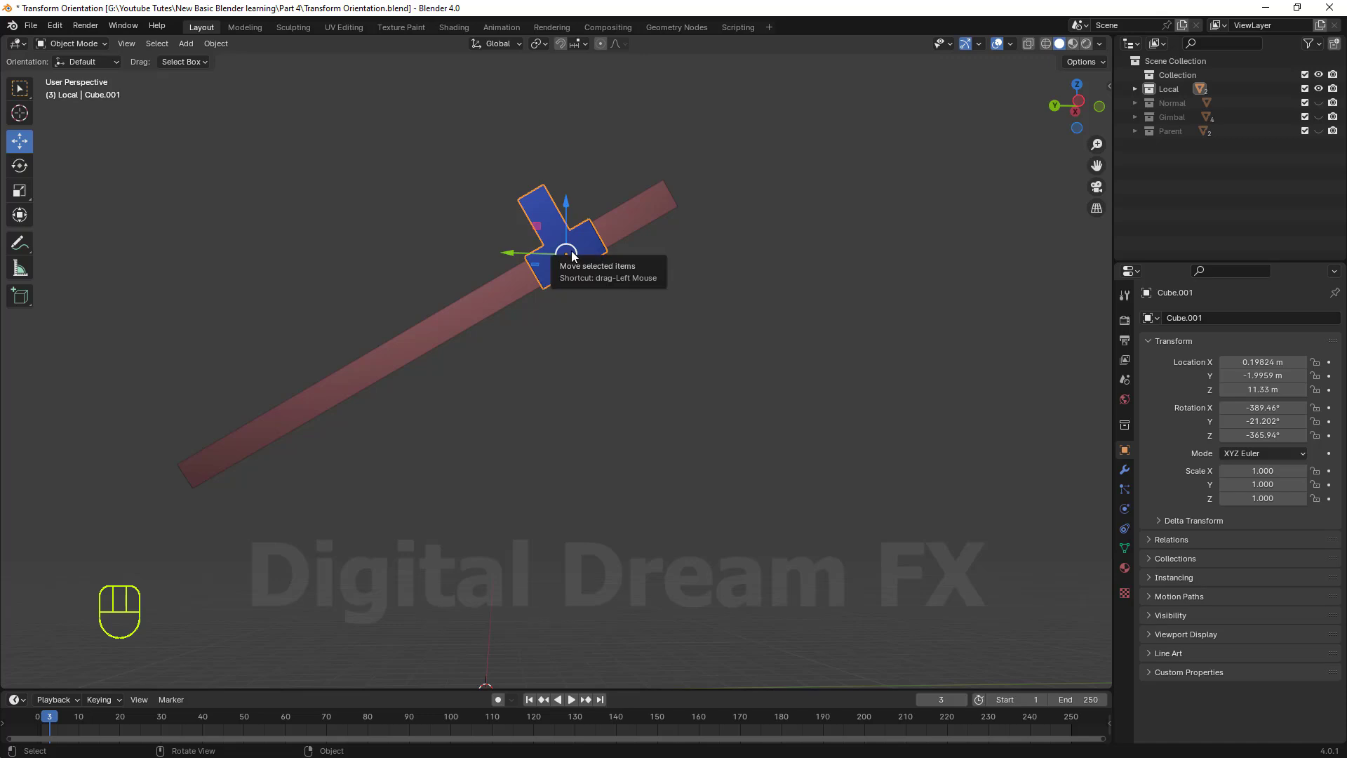
pyautogui.moveTo(562, 257); pyautogui.dragTo(387, 359)
pyautogui.moveTo(387, 359); pyautogui.dragTo(633, 428, button='middle')
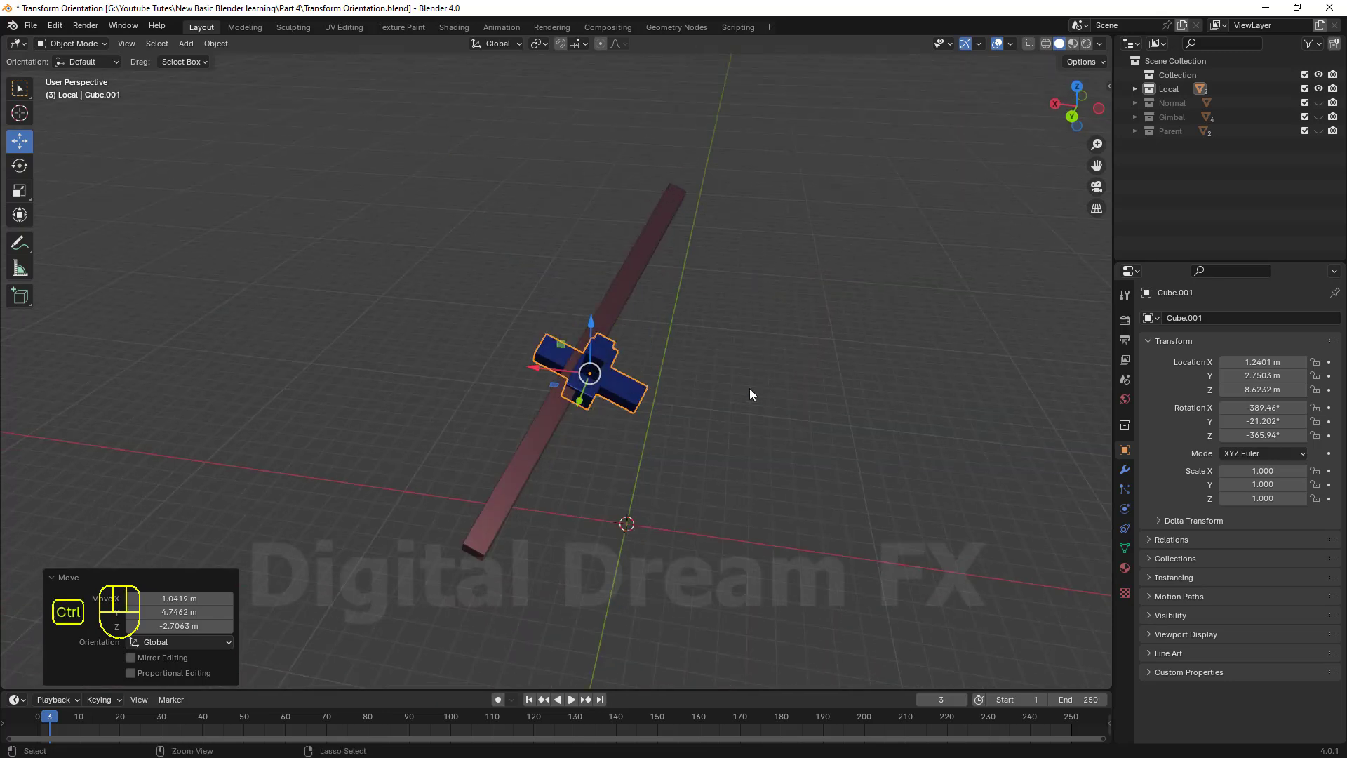
pyautogui.hotkey('ctrl', 'z')
# Set the transform orientation back to Local and move the blue piece about 1.86 m along its local Y axis.
pyautogui.moveTo(749, 389); pyautogui.dragTo(596, 316, button='middle')
pyautogui.click(502, 43)
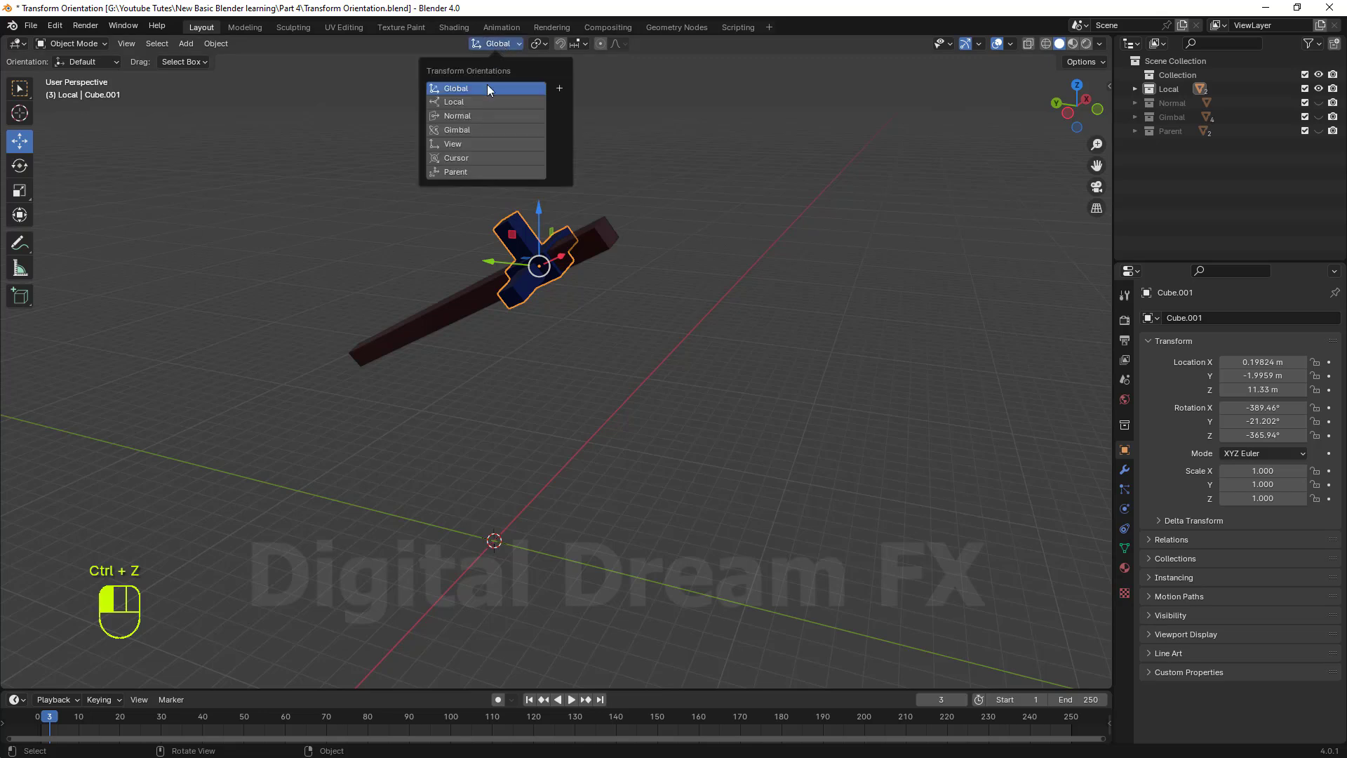
pyautogui.click(469, 99)
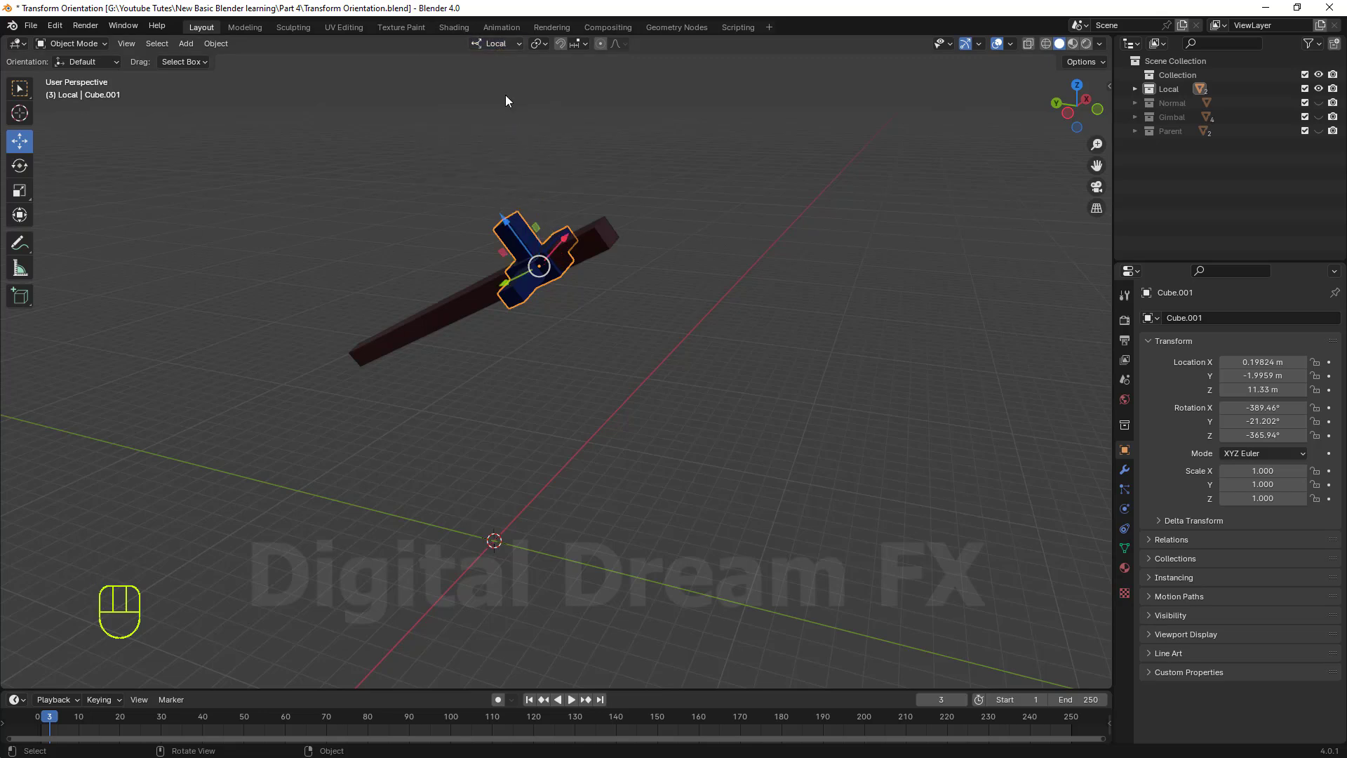
pyautogui.moveTo(505, 96); pyautogui.dragTo(545, 280, button='middle')
pyautogui.press('g')
pyautogui.press('y')
pyautogui.moveTo(310, 394); pyautogui.dragTo(503, 320)
pyautogui.moveTo(502, 320); pyautogui.dragTo(637, 349, button='middle')
# Move the blue piece a further 3.47 m or so along its local Y axis, down the slanted bar.
pyautogui.press('g')
pyautogui.press('y')
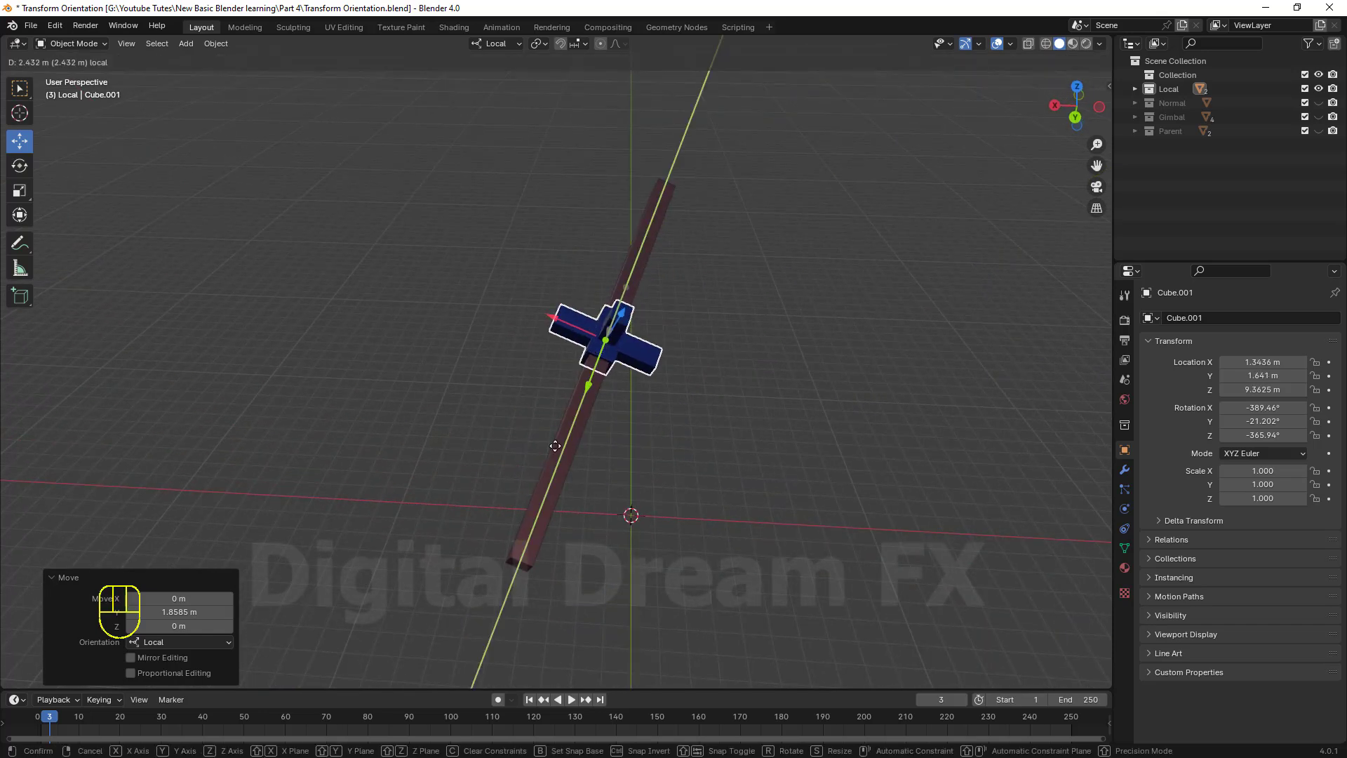
pyautogui.click(620, 427)
pyautogui.moveTo(620, 427); pyautogui.dragTo(549, 87, button='middle')
pyautogui.click(496, 43)
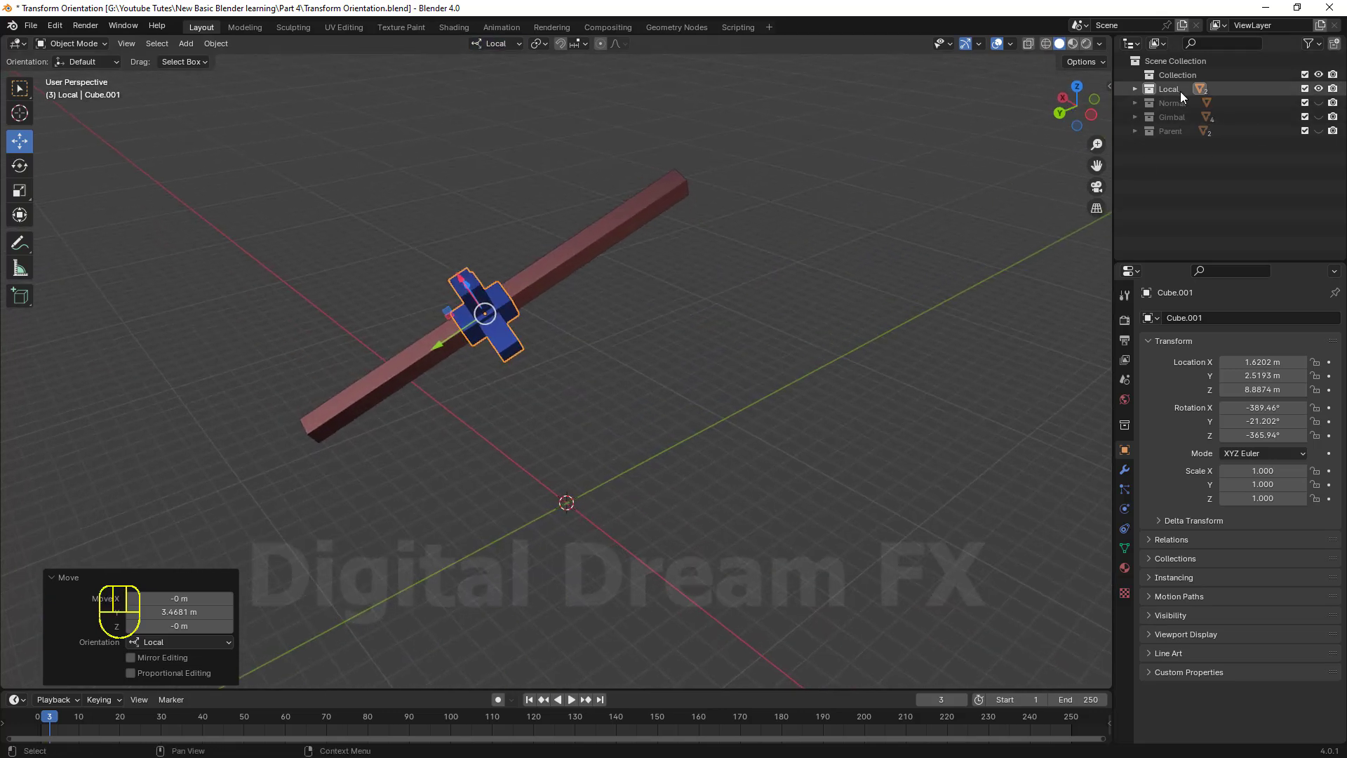
# Hide the Local collection and unhide the Normal collection containing the landscape mesh.
pyautogui.click(1318, 89)
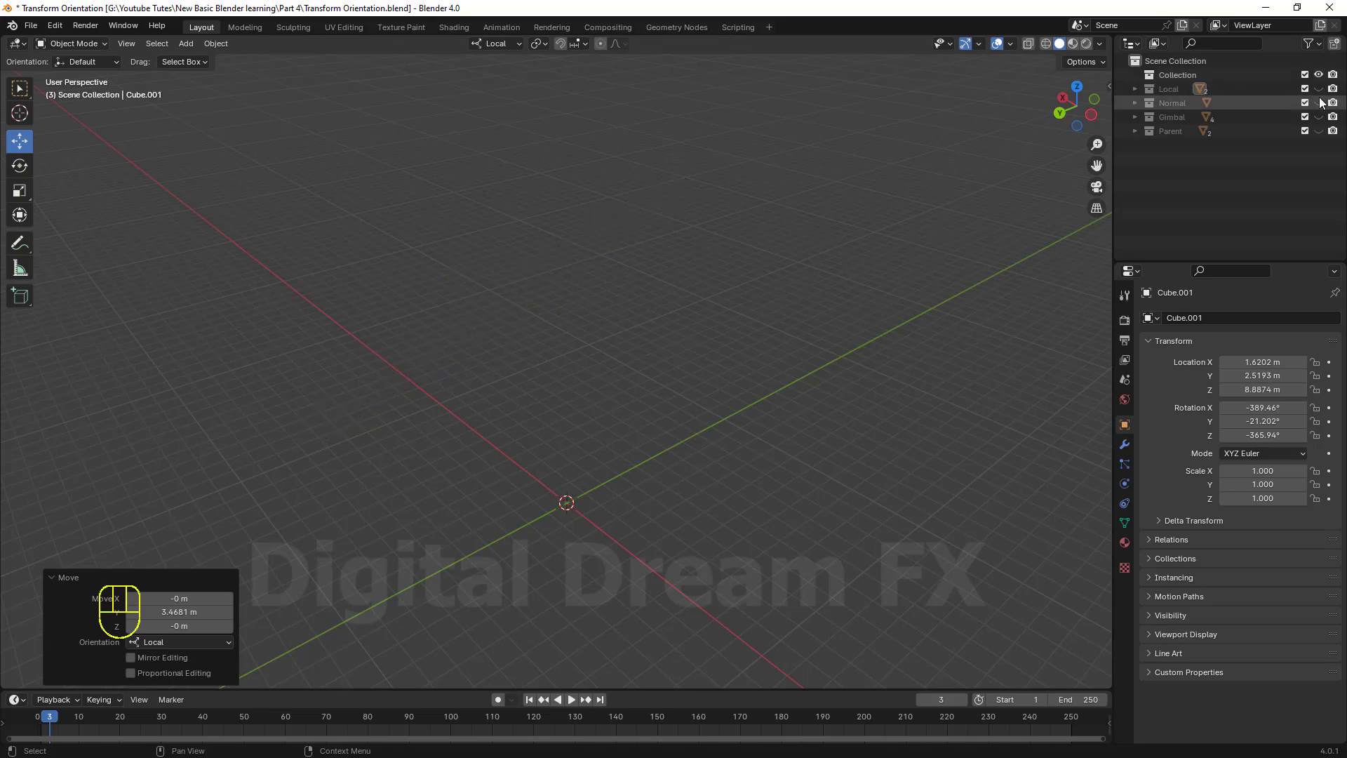
pyautogui.click(1318, 102)
pyautogui.moveTo(913, 130); pyautogui.dragTo(523, 335, button='middle')
pyautogui.scroll(8, 526, 329)
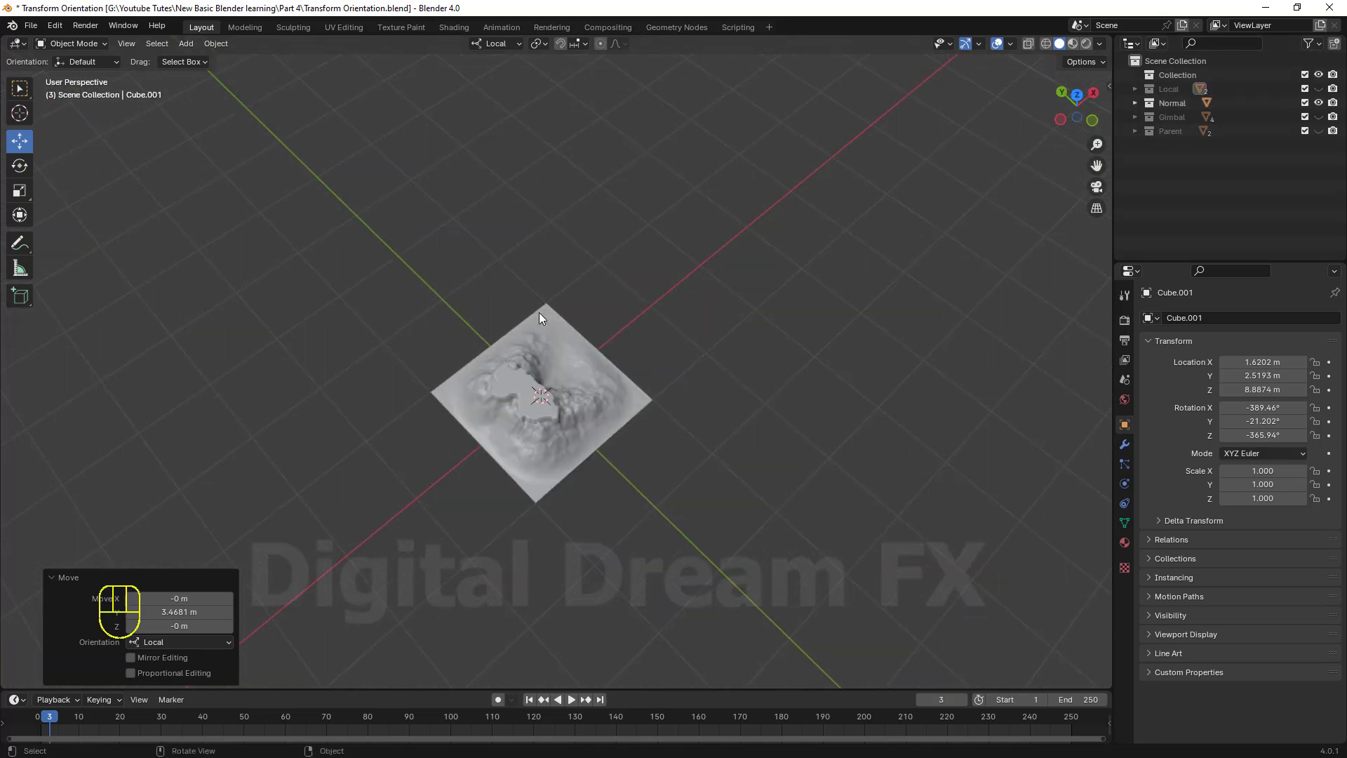
# Move the landscape mesh about 3.29 m along the Y axis, away from the origin, and deselect it.
pyautogui.keyDown('shift'); pyautogui.moveTo(741, 449); pyautogui.dragTo(584, 388, button='middle'); pyautogui.keyUp('shift')
pyautogui.click(747, 450)
pyautogui.scroll(-1, 607, 337)
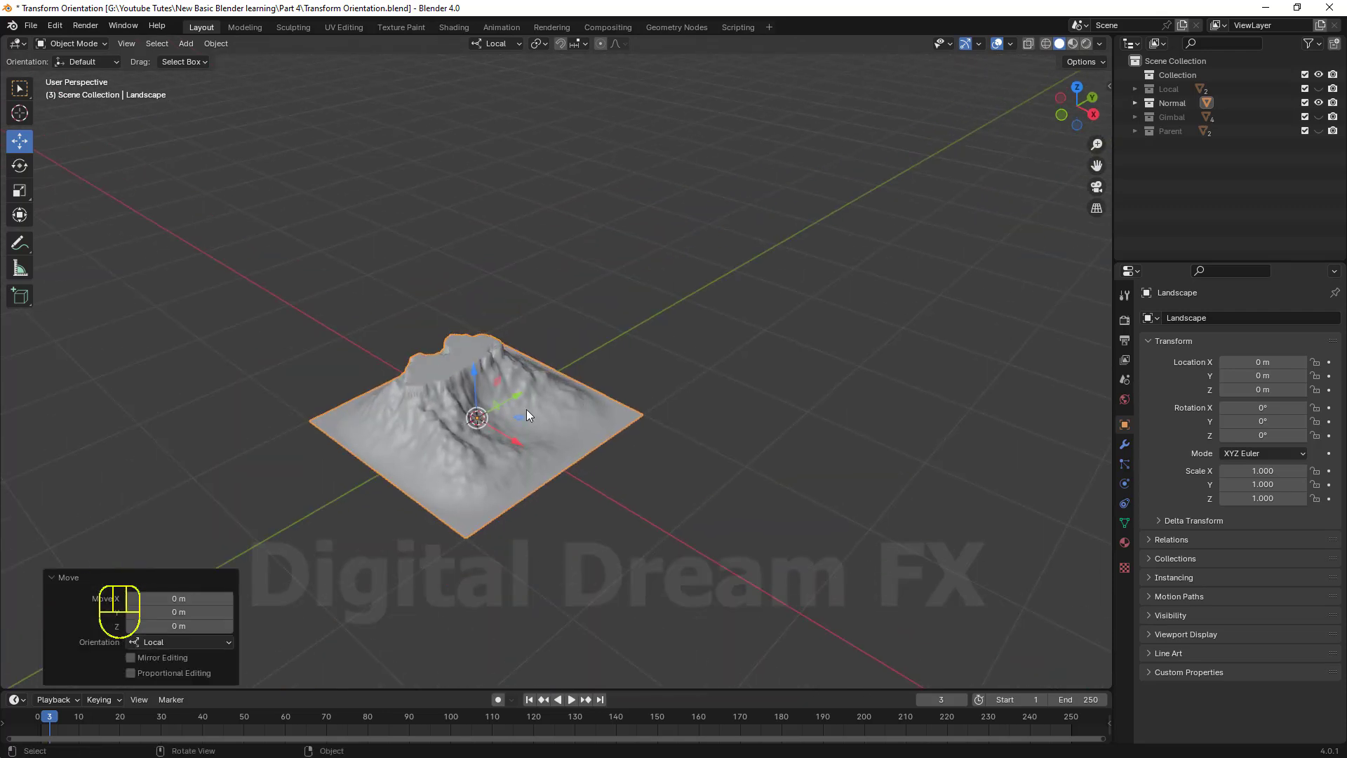
pyautogui.moveTo(517, 397); pyautogui.dragTo(730, 270)
pyautogui.keyDown('shift'); pyautogui.moveTo(511, 403); pyautogui.dragTo(551, 372, button='middle'); pyautogui.keyUp('shift')
pyautogui.click(508, 418)
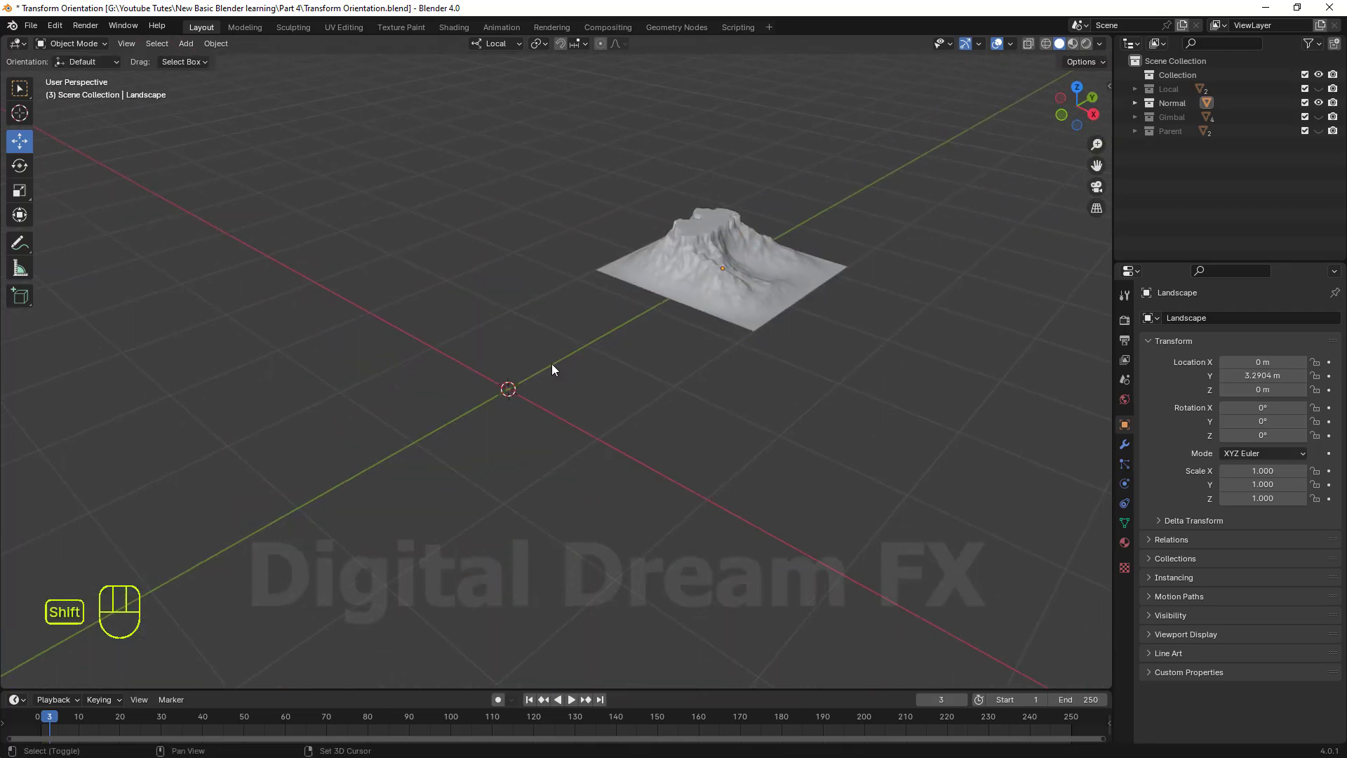
# Add a 2 m cube mesh at the world origin.
pyautogui.hotkey('shift', 'a')
pyautogui.moveTo(517, 363)
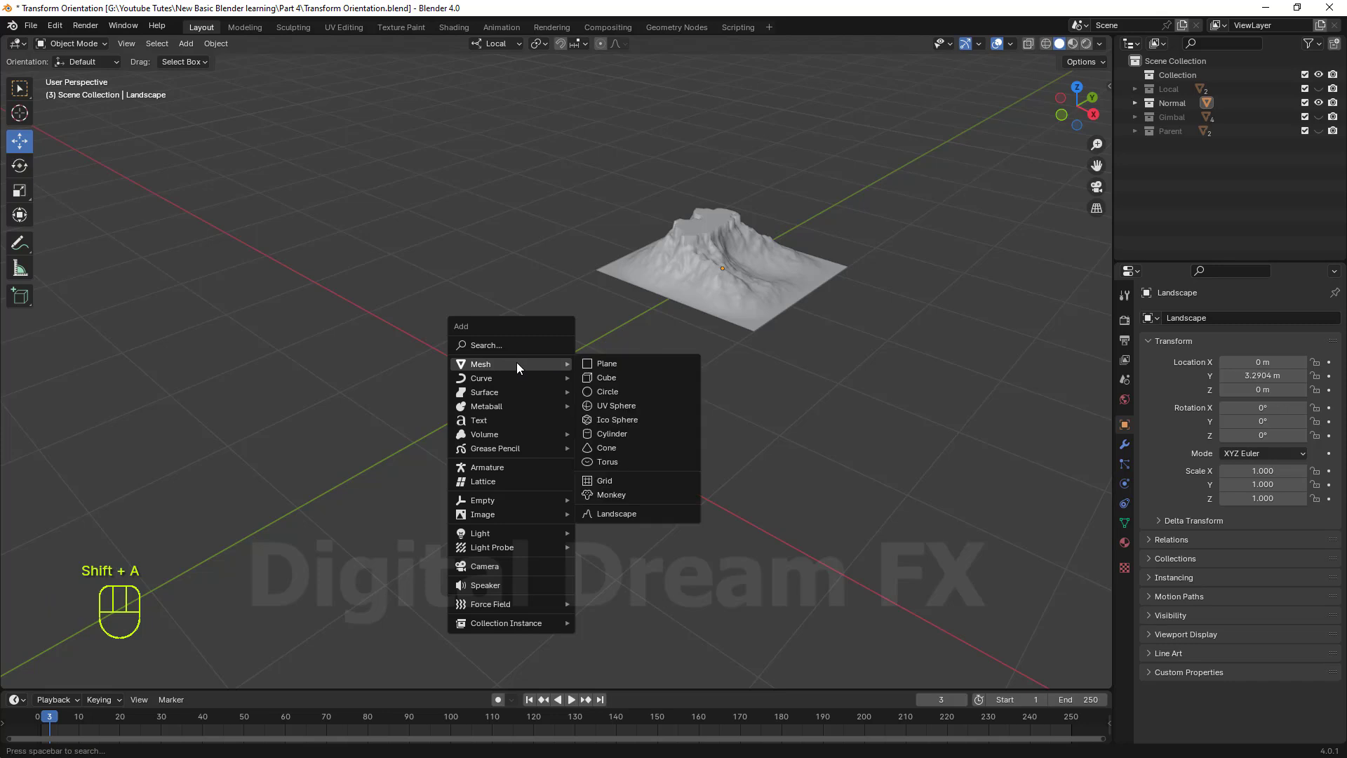
pyautogui.click(659, 377)
pyautogui.keyDown('shift'); pyautogui.moveTo(581, 404); pyautogui.dragTo(653, 372, button='middle'); pyautogui.keyUp('shift')
pyautogui.scroll(-1, 632, 379)
pyautogui.moveTo(614, 384); pyautogui.dragTo(563, 394, button='middle')
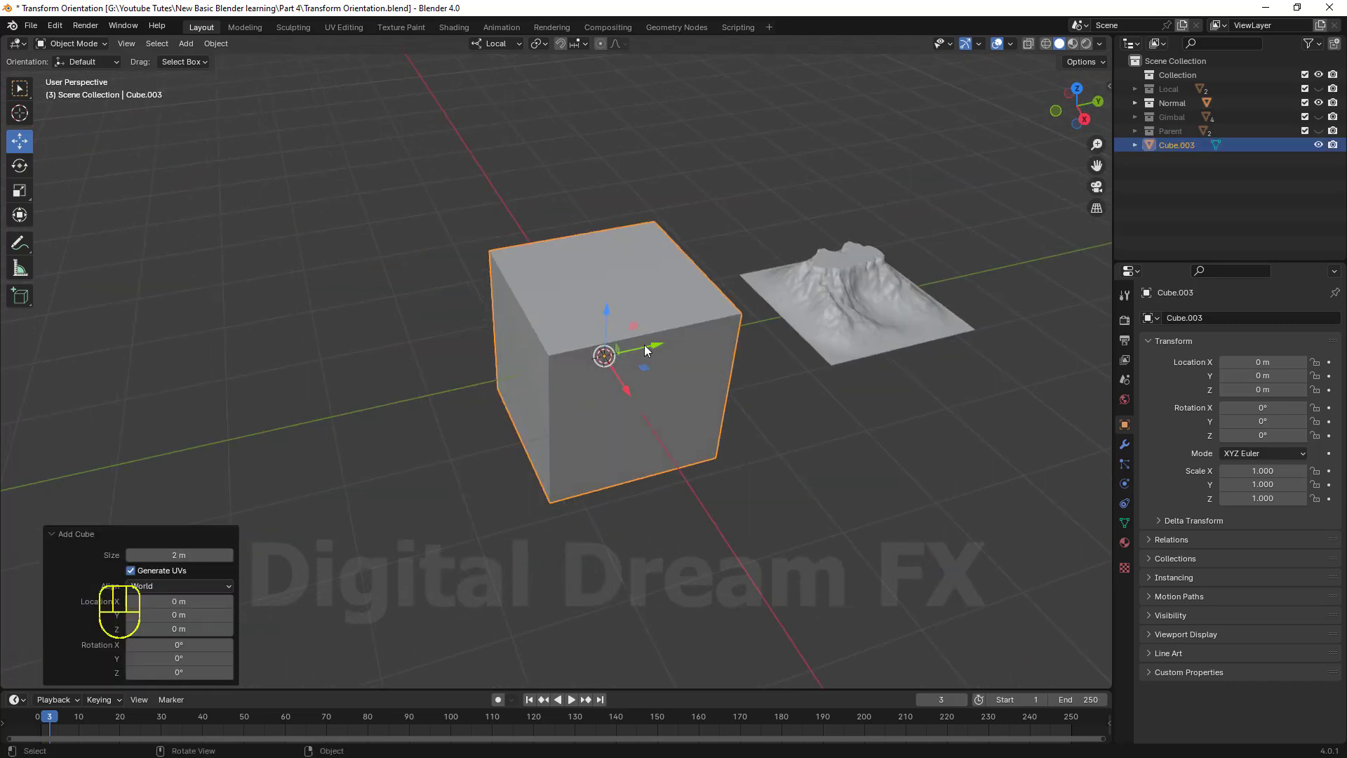
# Move the new cube about -1.19 m along the Y axis, away from the landscape.
pyautogui.moveTo(647, 349); pyautogui.dragTo(552, 370)
pyautogui.moveTo(569, 379); pyautogui.dragTo(632, 363, button='middle')
pyautogui.scroll(3, 634, 362)
pyautogui.keyDown('shift'); pyautogui.moveTo(632, 425); pyautogui.dragTo(651, 361, button='middle'); pyautogui.keyUp('shift')
pyautogui.scroll(-3, 638, 359)
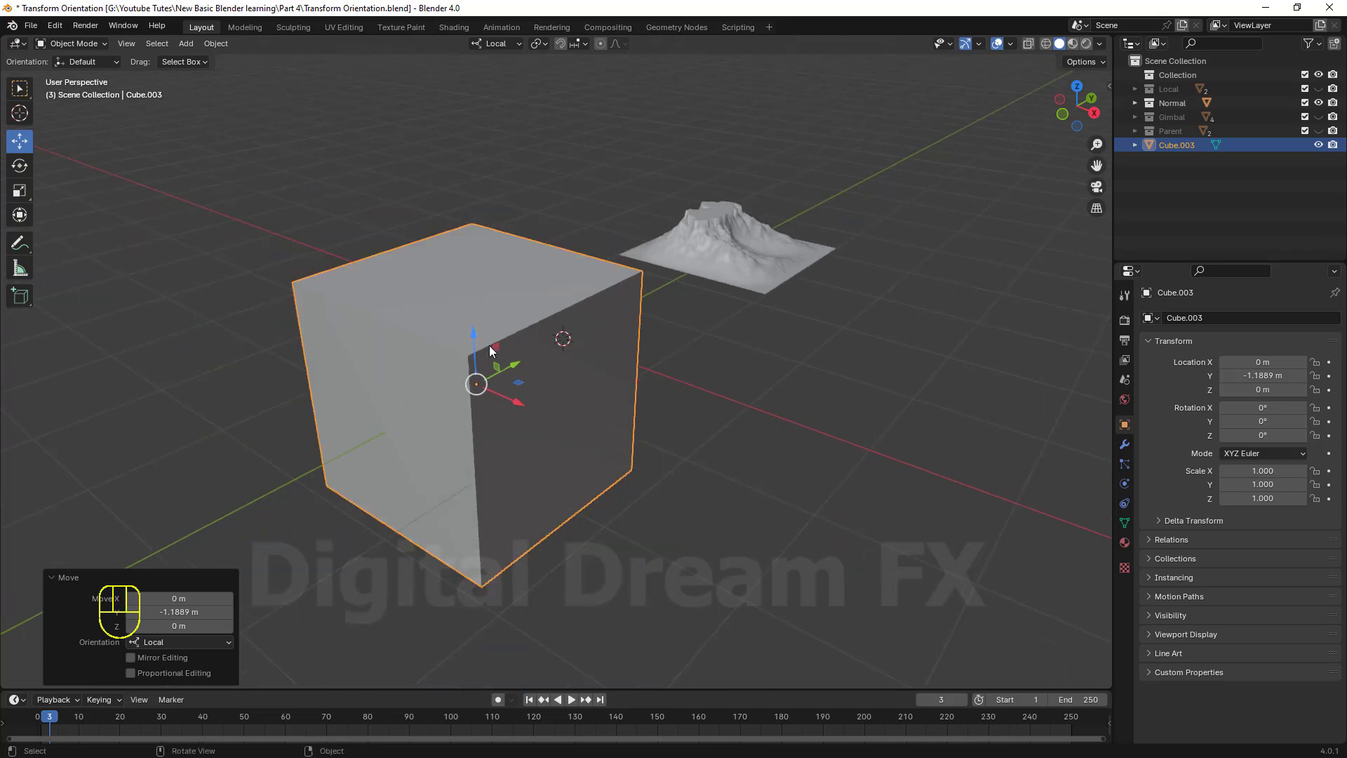
# Examine the new cube's faces and corners from several angles.
pyautogui.moveTo(490, 345); pyautogui.dragTo(553, 250, button='middle')
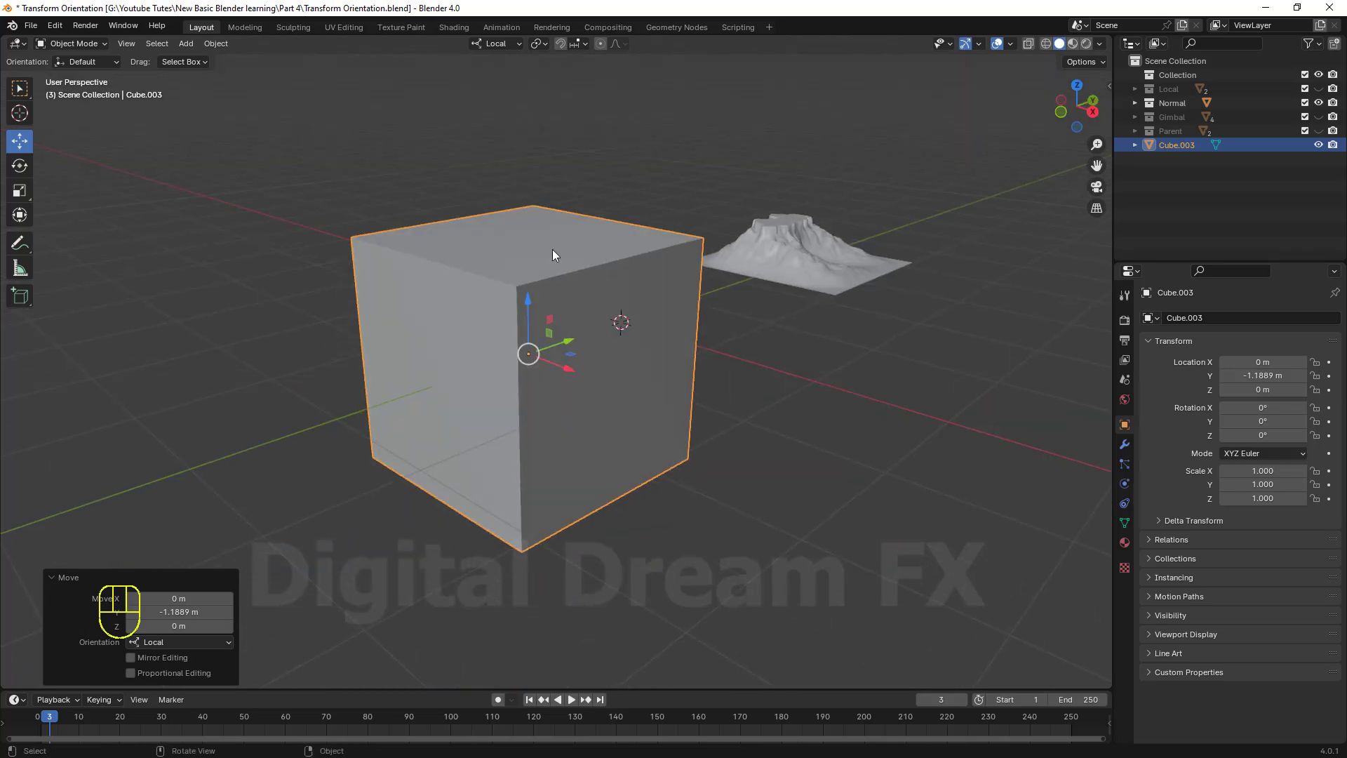
pyautogui.scroll(-1, 574, 317)
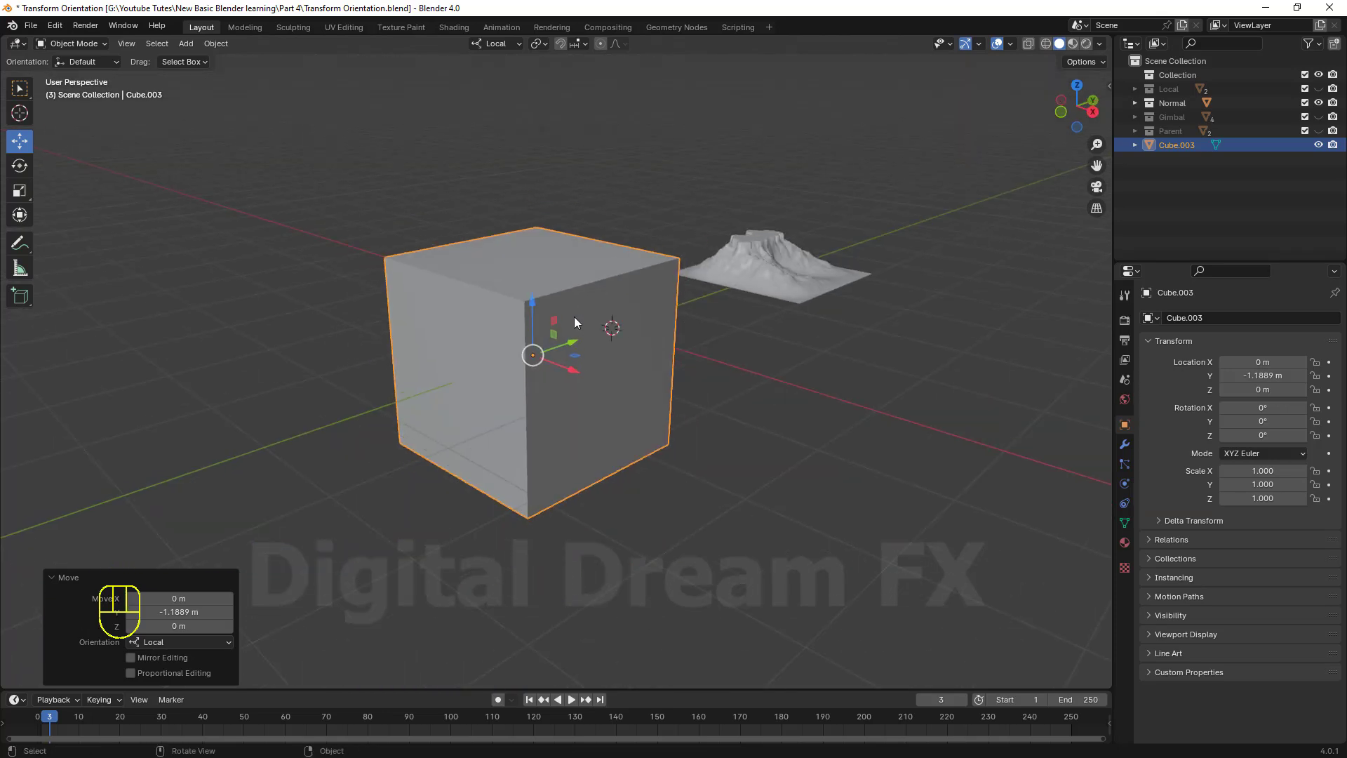
pyautogui.moveTo(574, 317); pyautogui.dragTo(558, 343, button='middle')
pyautogui.scroll(3, 566, 329)
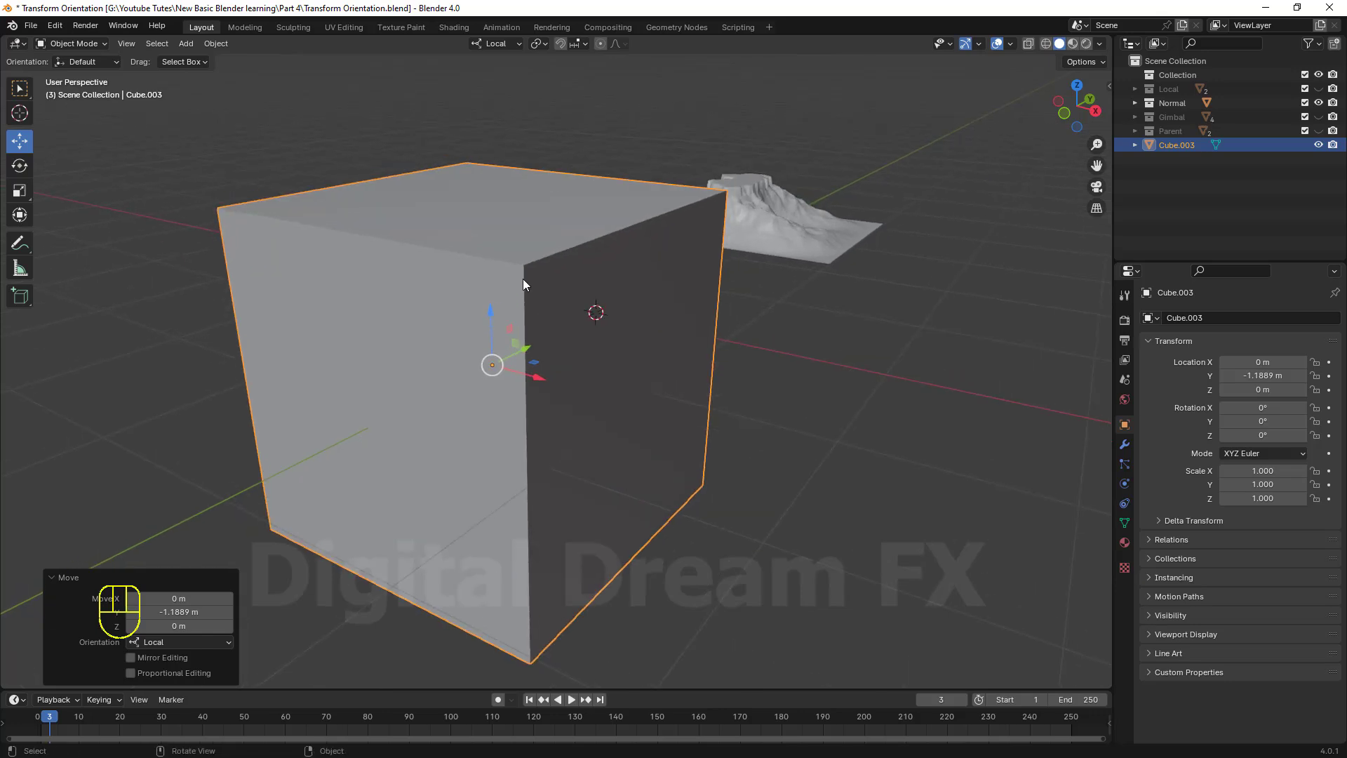
pyautogui.keyDown('shift'); pyautogui.moveTo(523, 279); pyautogui.dragTo(527, 287, button='middle'); pyautogui.keyUp('shift')
pyautogui.scroll(-3, 602, 294)
pyautogui.scroll(3, 604, 300)
pyautogui.moveTo(611, 313); pyautogui.dragTo(587, 316, button='middle')
pyautogui.keyDown('shift'); pyautogui.moveTo(611, 316); pyautogui.dragTo(585, 291, button='middle'); pyautogui.keyUp('shift')
pyautogui.scroll(-2, 608, 294)
# Enter Edit Mode on the cube and display its face, split and vertex normals at size 0.29.
pyautogui.press('Tab')
pyautogui.keyDown('shift'); pyautogui.moveTo(584, 290); pyautogui.dragTo(582, 292, button='middle'); pyautogui.keyUp('shift')
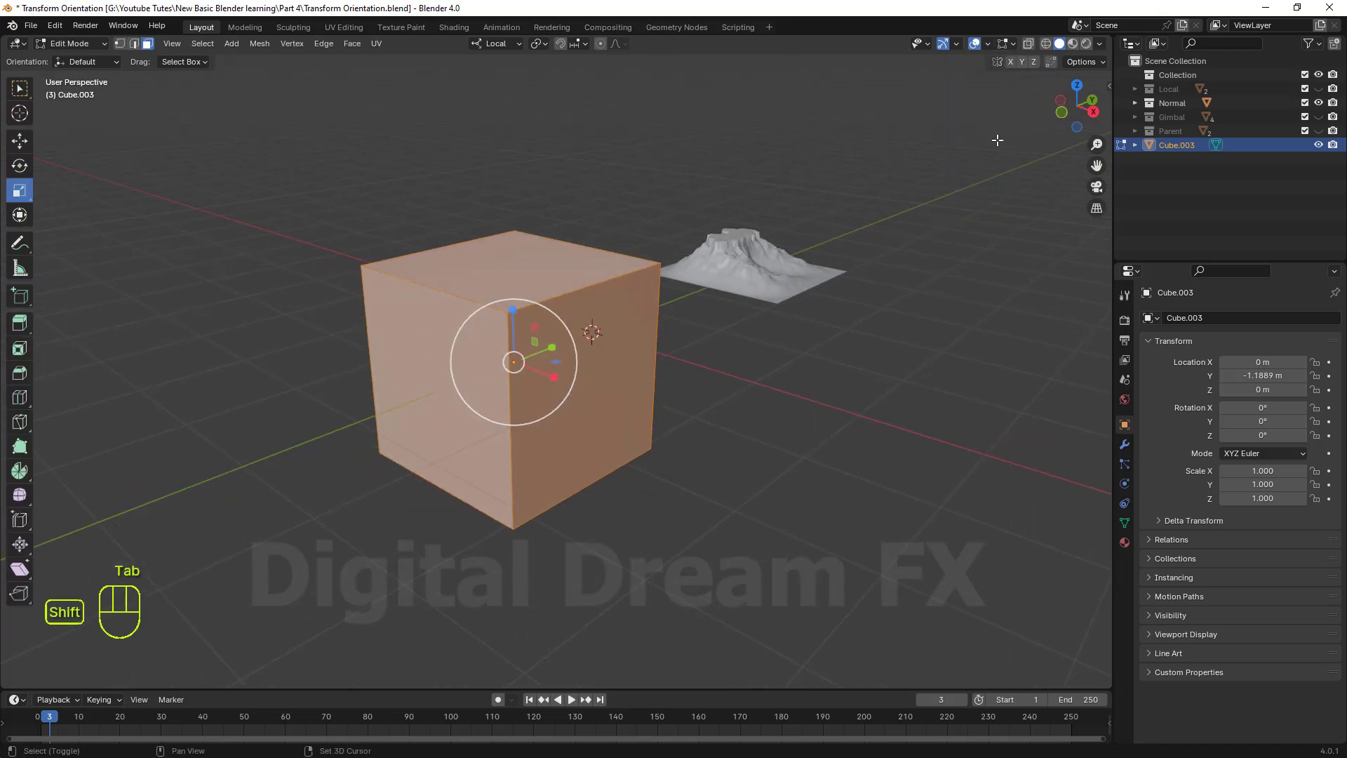
pyautogui.click(1012, 44)
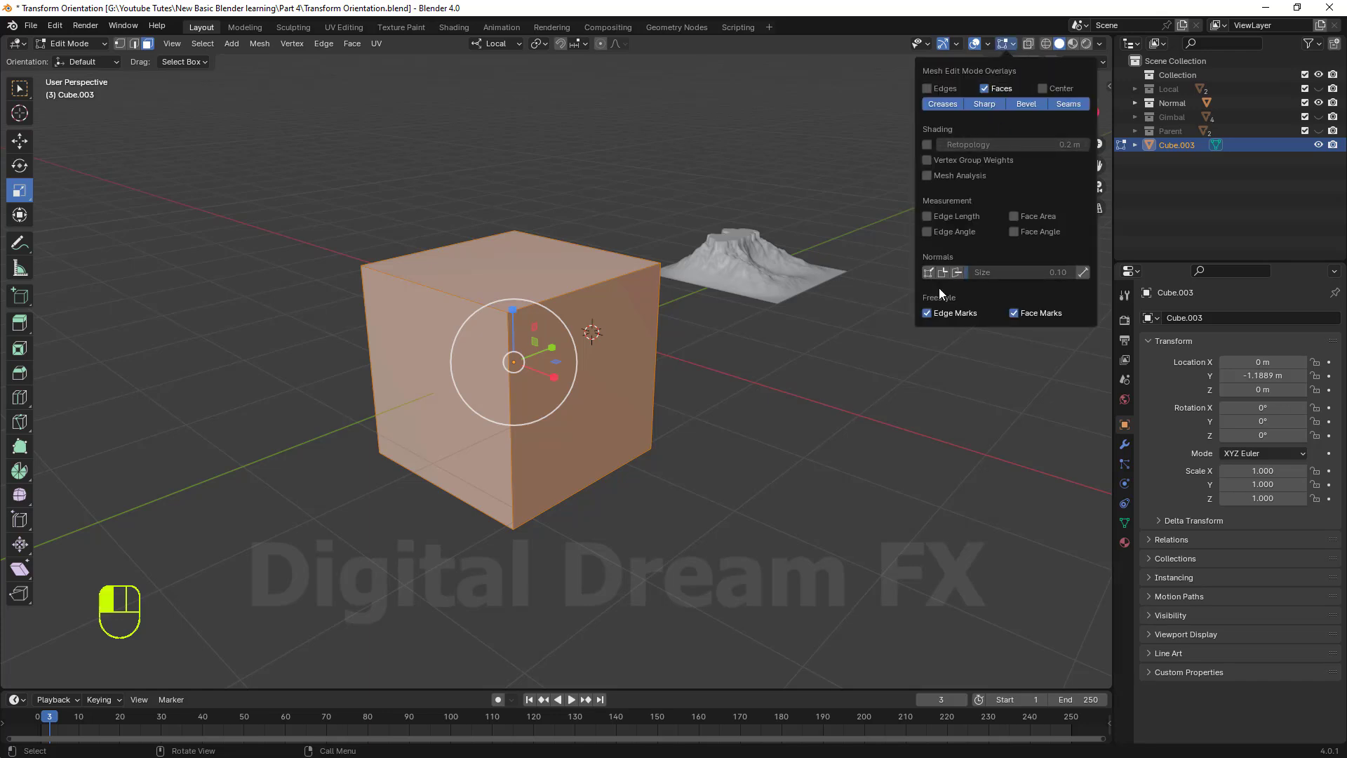
pyautogui.moveTo(973, 274); pyautogui.dragTo(978, 273)
pyautogui.click(958, 273)
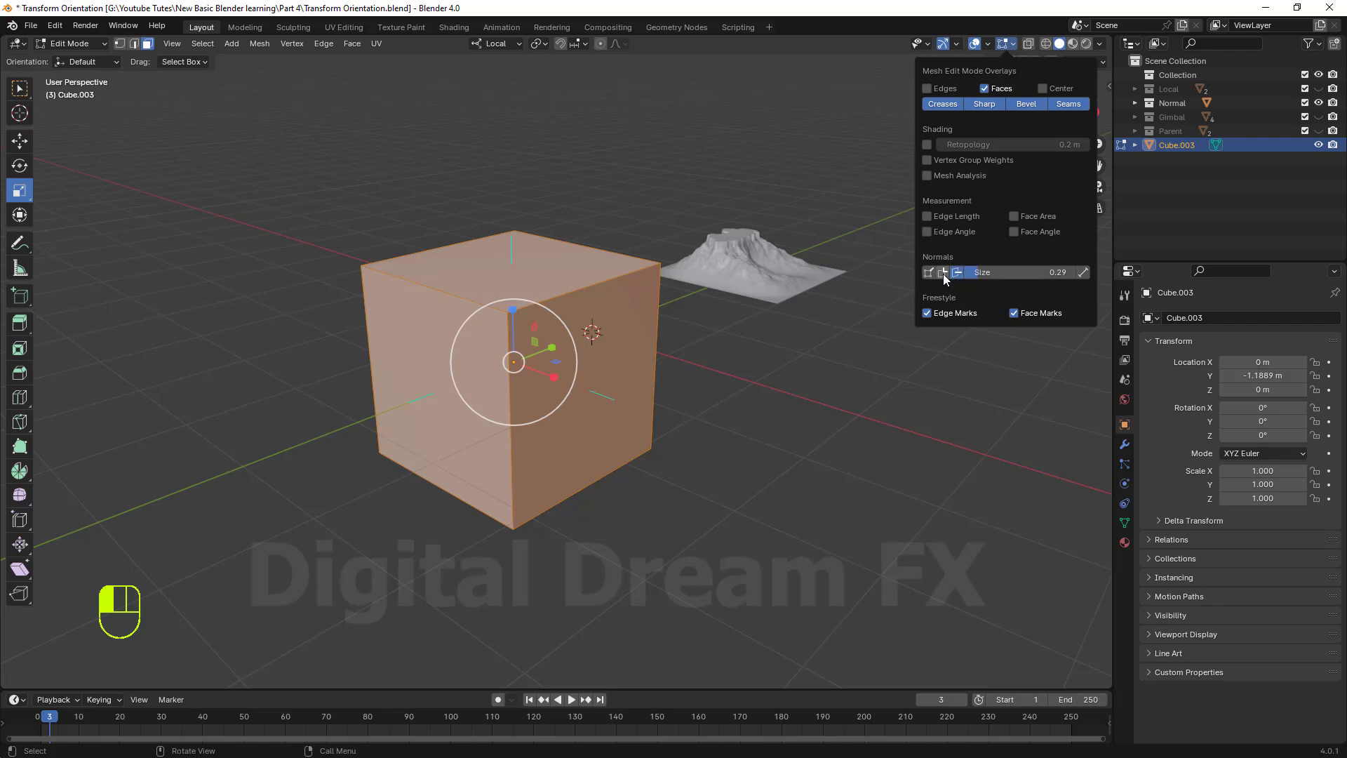
pyautogui.click(930, 274)
# Examine the normal lines on the cube's faces and vertices from all sides.
pyautogui.moveTo(596, 280); pyautogui.dragTo(447, 311, button='middle')
pyautogui.scroll(2, 658, 265)
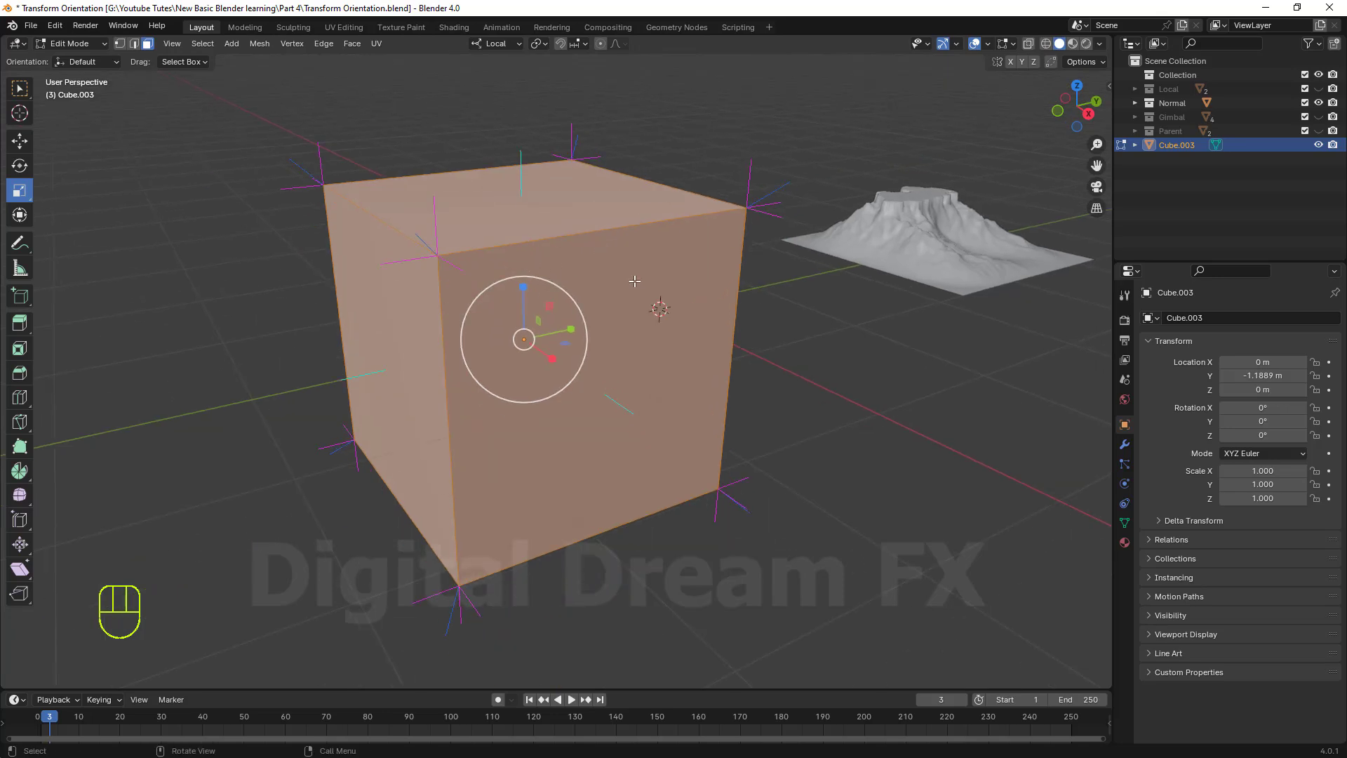
pyautogui.scroll(-1, 631, 277)
pyautogui.moveTo(540, 281); pyautogui.dragTo(725, 293, button='middle')
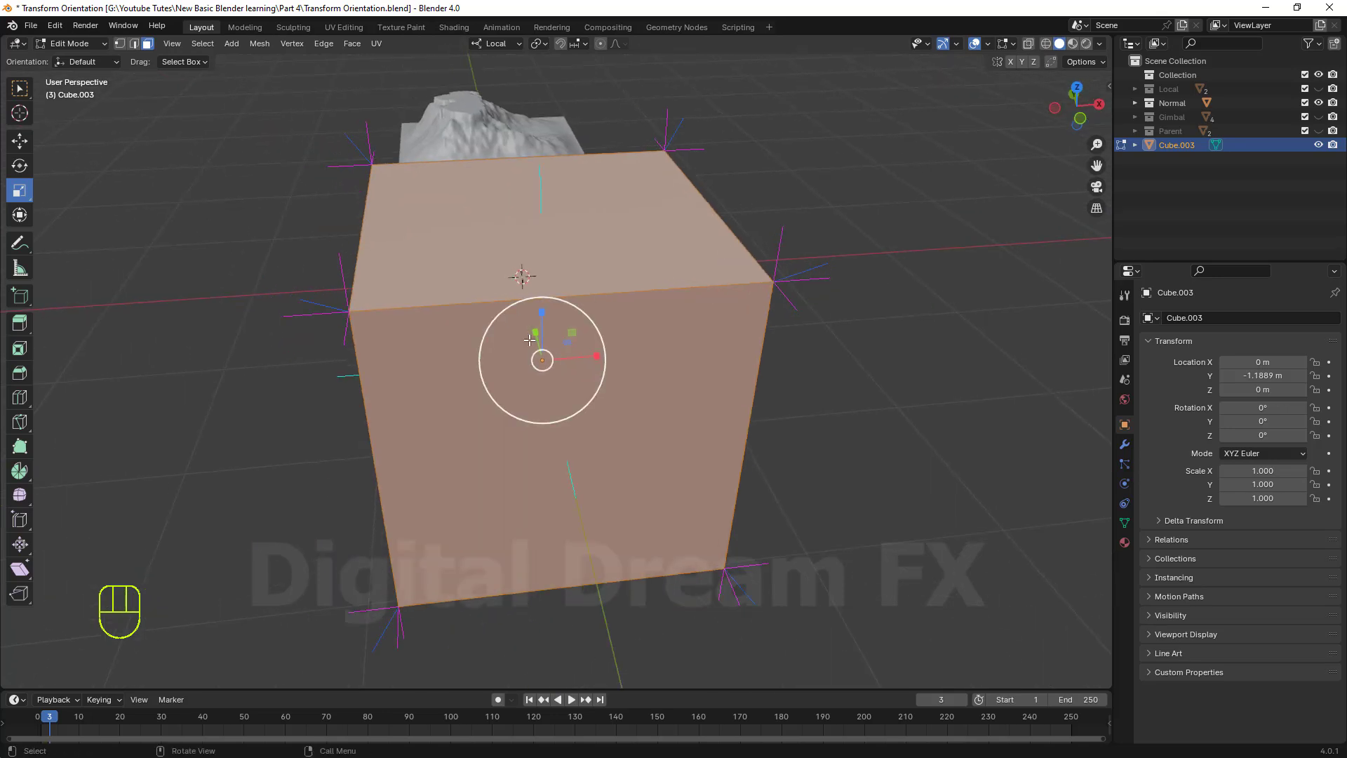
pyautogui.scroll(-2, 598, 335)
pyautogui.moveTo(601, 336); pyautogui.dragTo(645, 330, button='middle')
pyautogui.keyDown('shift'); pyautogui.moveTo(644, 329); pyautogui.dragTo(708, 360, button='middle'); pyautogui.keyUp('shift')
pyautogui.scroll(2, 670, 336)
pyautogui.moveTo(665, 265); pyautogui.dragTo(628, 320, button='middle')
pyautogui.scroll(-2, 679, 282)
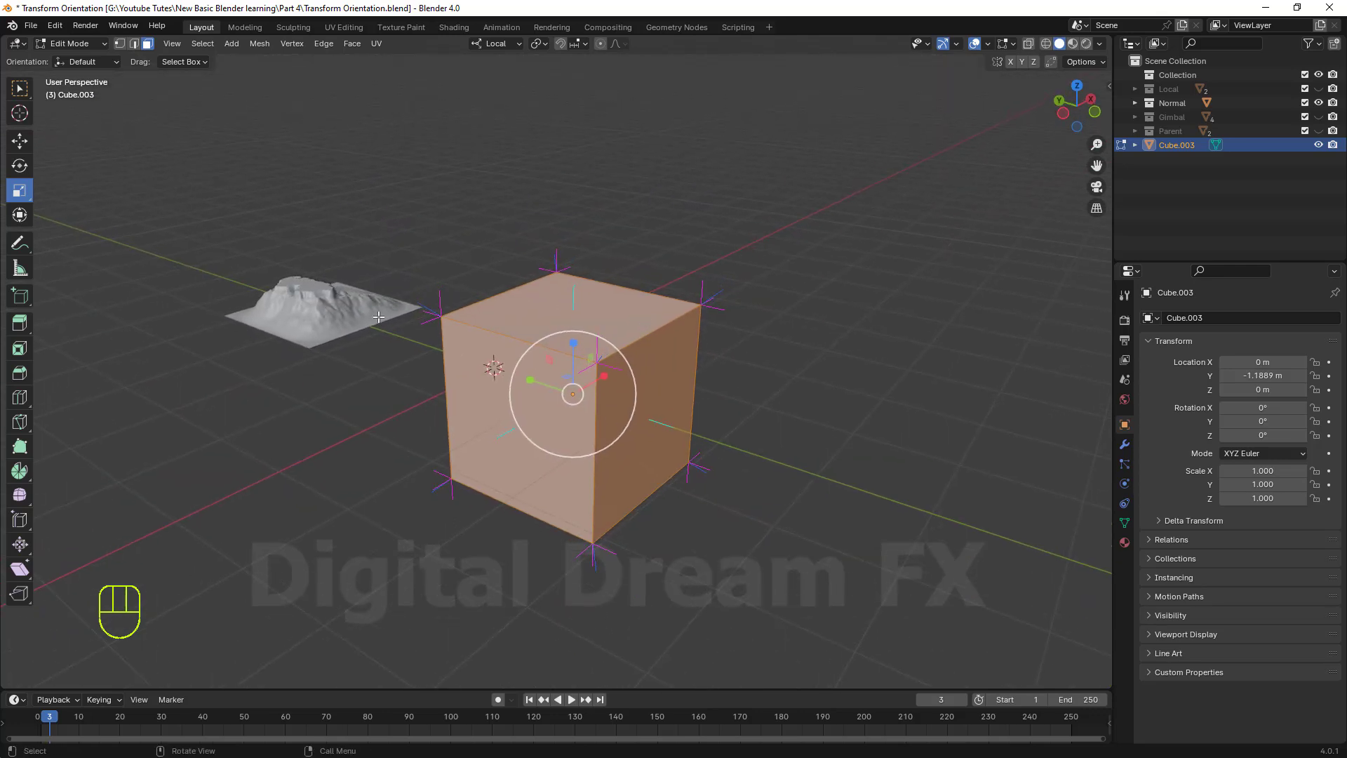
pyautogui.scroll(-1, 674, 317)
pyautogui.scroll(3, 620, 318)
pyautogui.moveTo(683, 316); pyautogui.dragTo(629, 282, button='middle')
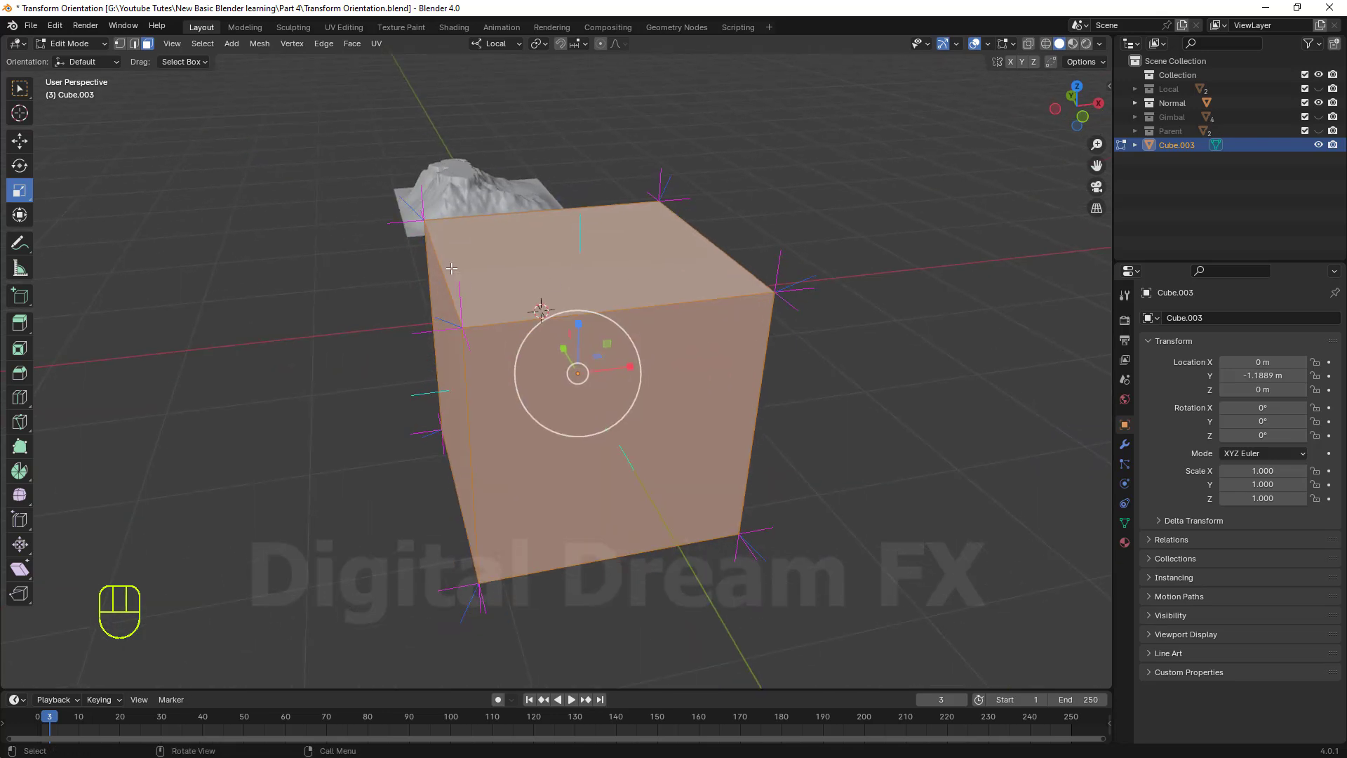
pyautogui.keyDown('shift'); pyautogui.moveTo(489, 257); pyautogui.dragTo(486, 293, button='middle'); pyautogui.keyUp('shift')
pyautogui.moveTo(486, 293)
pyautogui.mouseDown(button='middle')
pyautogui.moveTo(422, 287)
pyautogui.moveTo(484, 271)
pyautogui.mouseUp(button='middle')
pyautogui.scroll(-2, 533, 274)
# Try scaling the cube's mesh by 1.101 along its local Y axis and undo it.
pyautogui.keyDown('shift'); pyautogui.moveTo(597, 257); pyautogui.dragTo(527, 275, button='middle'); pyautogui.keyUp('shift')
pyautogui.keyDown('shift'); pyautogui.moveTo(546, 313); pyautogui.dragTo(561, 270, button='middle'); pyautogui.keyUp('shift')
pyautogui.moveTo(589, 332)
pyautogui.mouseDown()
pyautogui.moveTo(563, 343)
pyautogui.moveTo(594, 330)
pyautogui.mouseUp()
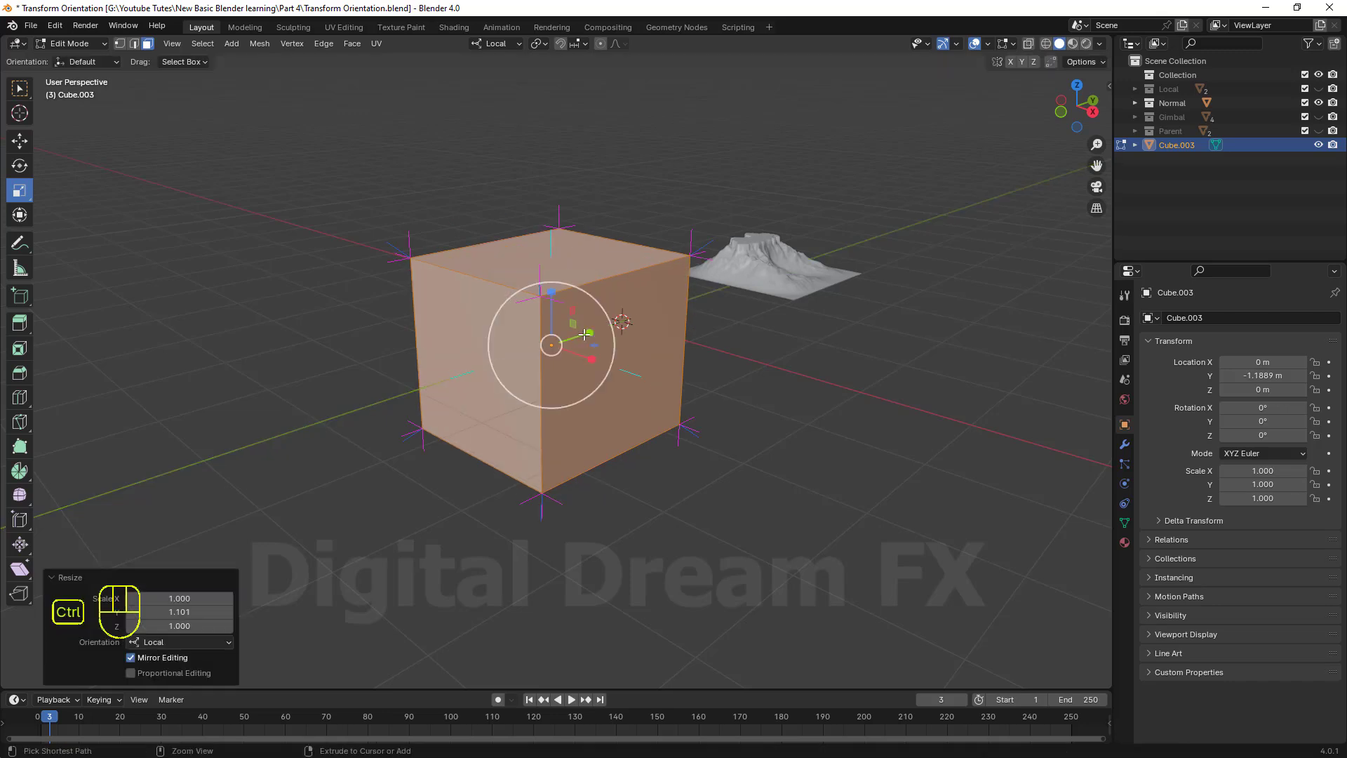
pyautogui.hotkey('ctrl', 'z')
# Deselect the whole cube mesh so its displayed normals stand out.
pyautogui.moveTo(579, 327); pyautogui.dragTo(603, 327, button='middle')
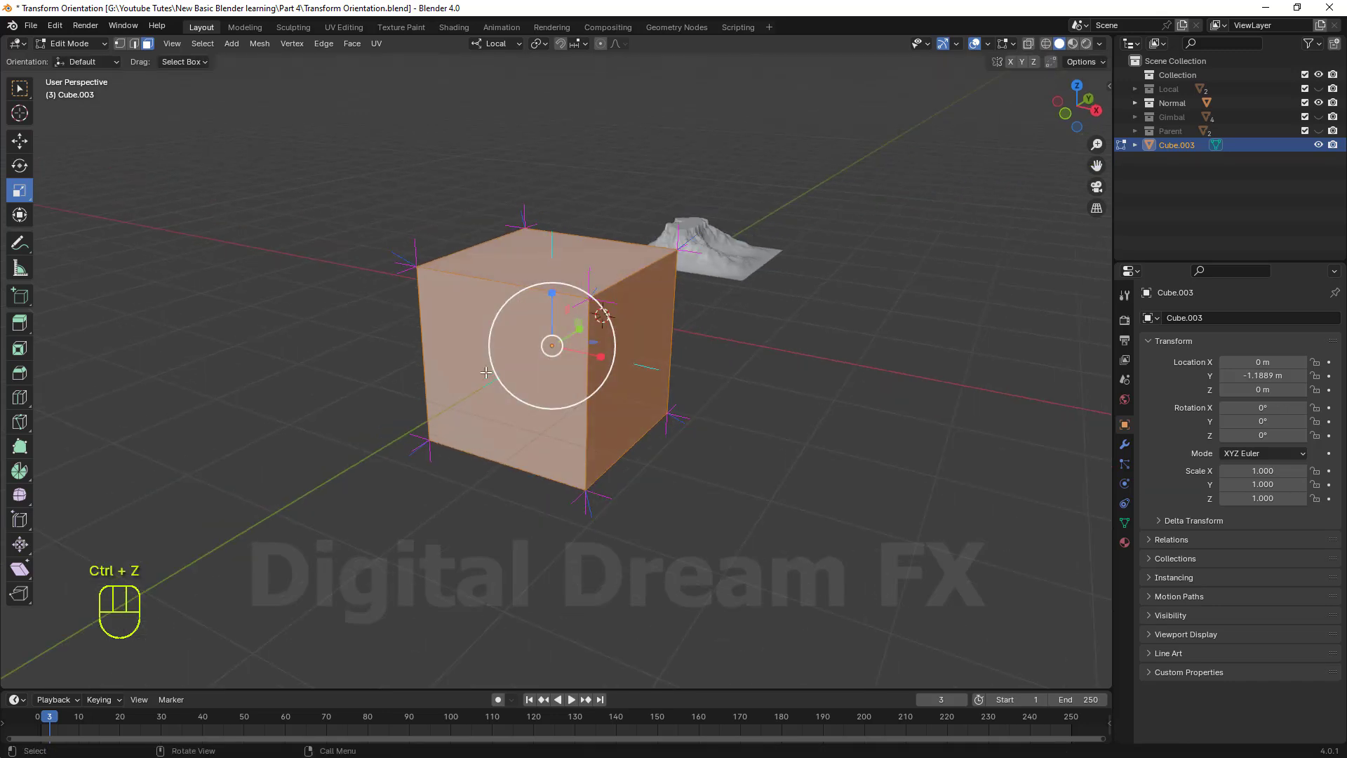
pyautogui.scroll(4, 725, 366)
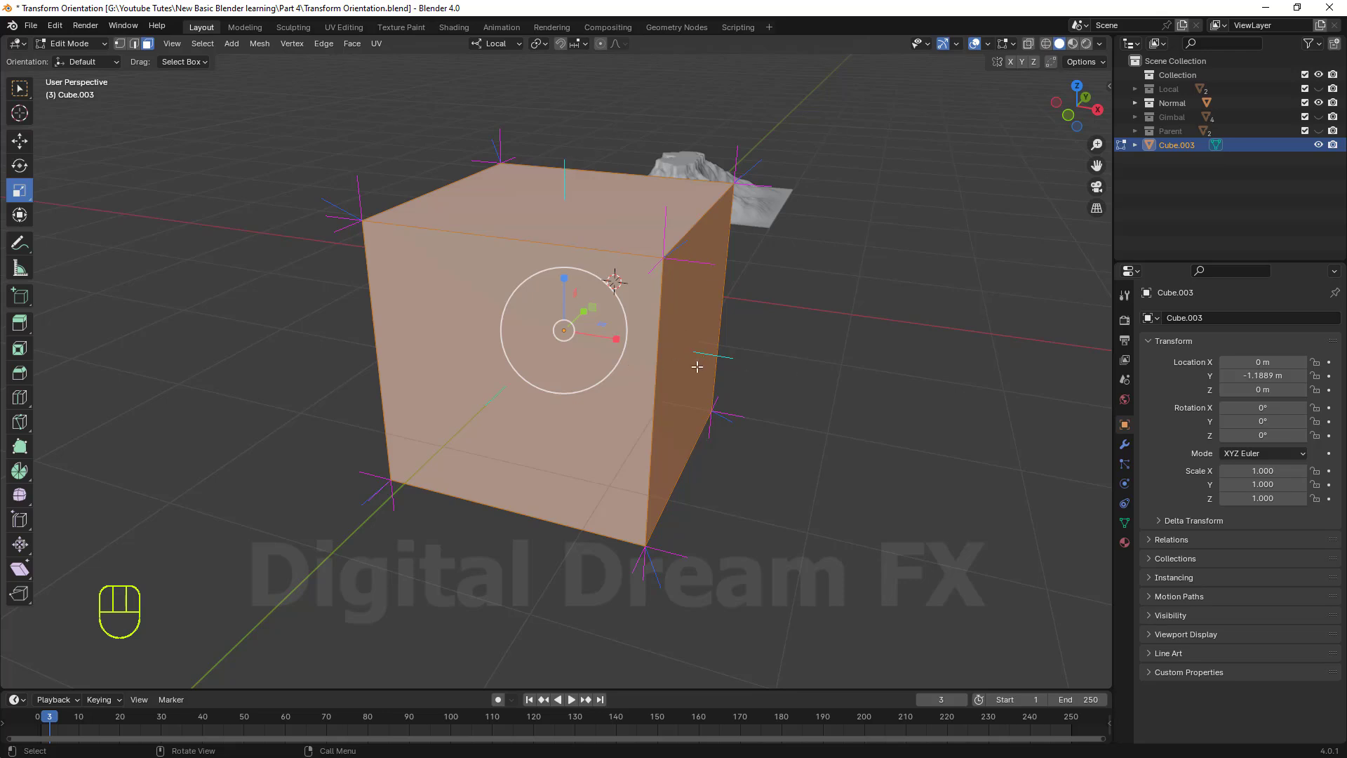
pyautogui.moveTo(680, 273); pyautogui.dragTo(885, 311, button='middle')
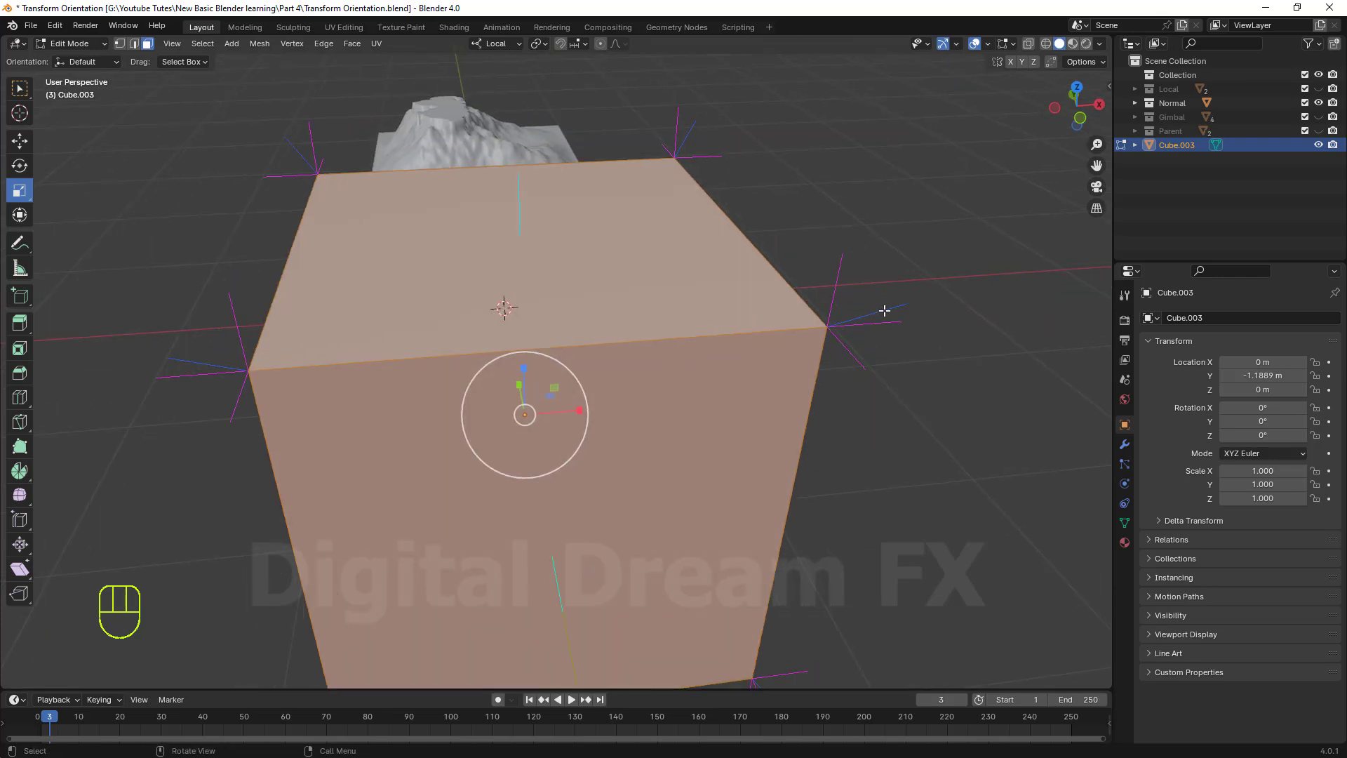
pyautogui.click(884, 311)
# Examine the normals of the deselected cube from above and from the side.
pyautogui.scroll(-2, 776, 319)
pyautogui.moveTo(750, 310); pyautogui.dragTo(797, 374, button='middle')
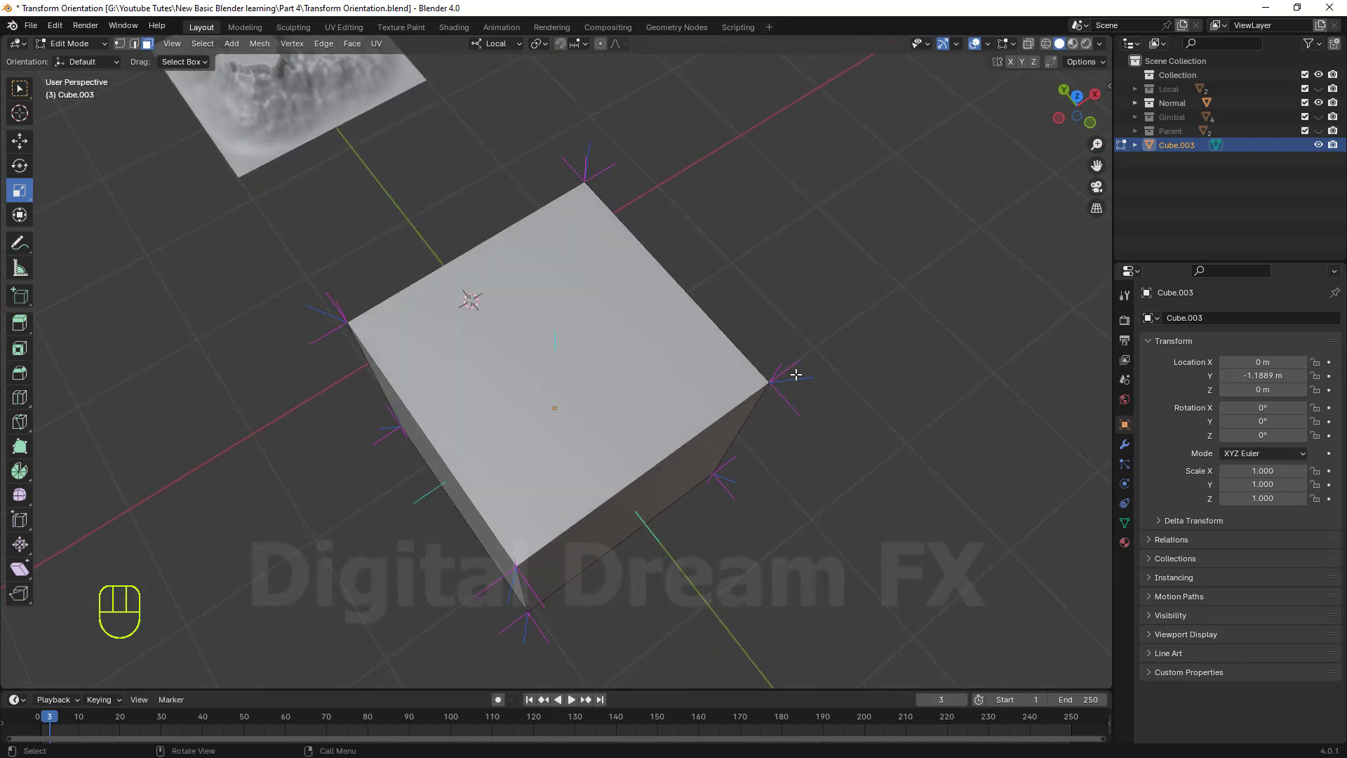
pyautogui.moveTo(340, 325); pyautogui.dragTo(586, 318, button='middle')
pyautogui.scroll(-2, 576, 316)
pyautogui.scroll(2, 579, 343)
pyautogui.moveTo(586, 318); pyautogui.dragTo(597, 342, button='middle')
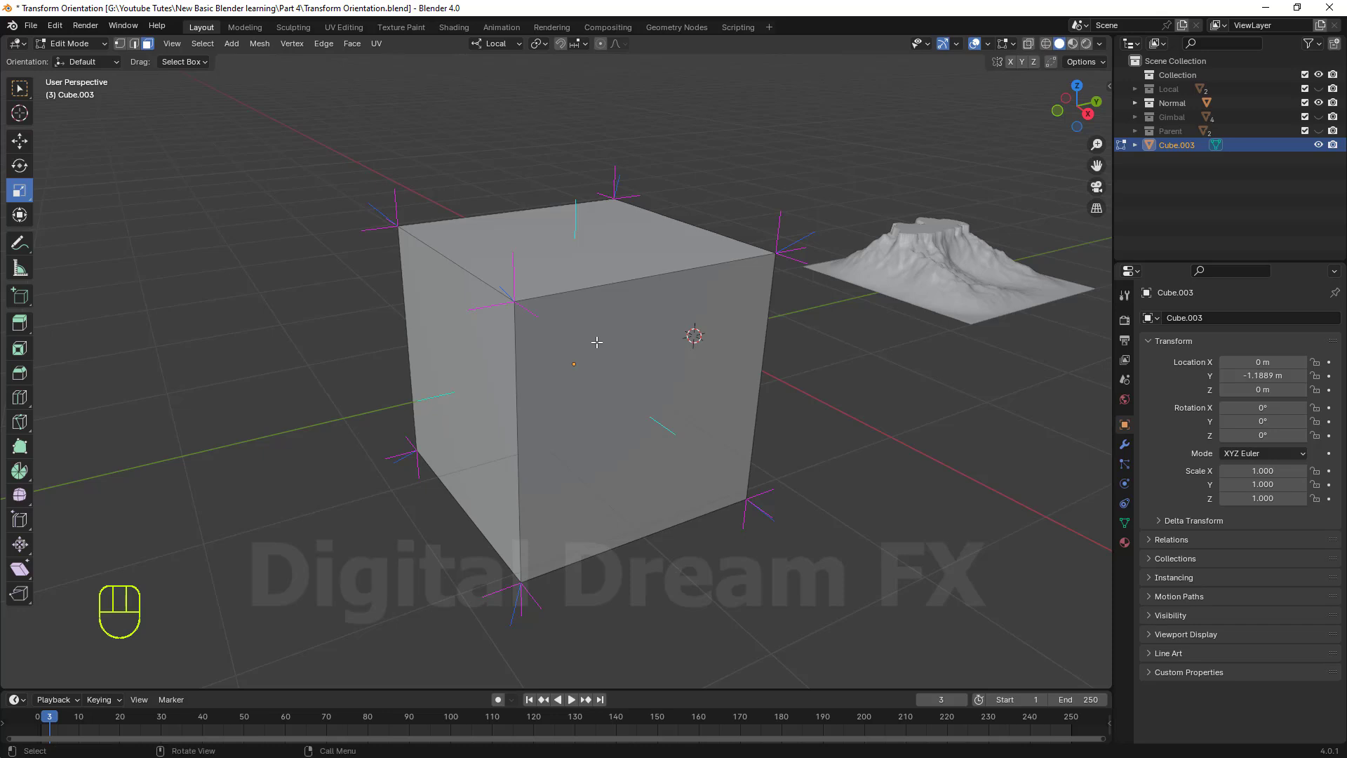
pyautogui.scroll(-1, 590, 331)
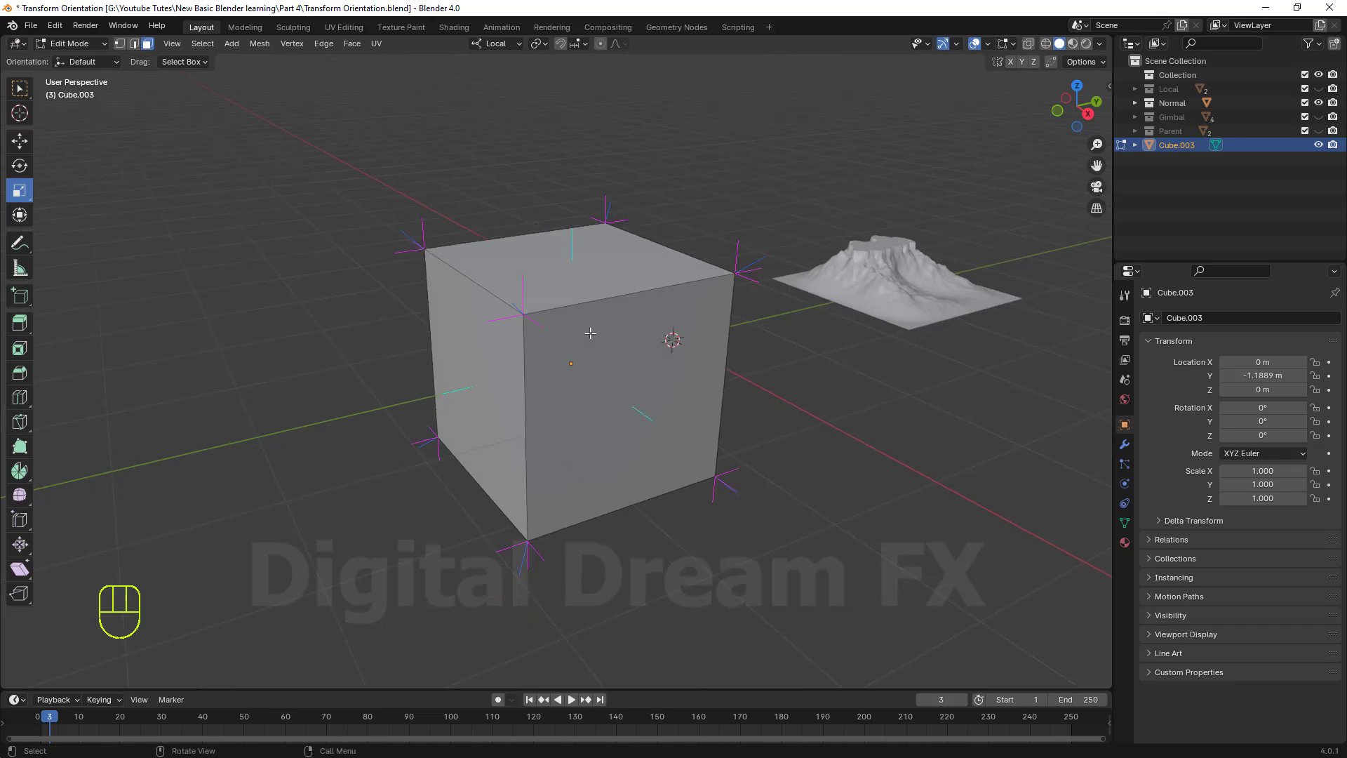
# Leave Edit Mode on the cube, select the Landscape mesh and enter Edit Mode on it.
pyautogui.scroll(2, 591, 330)
pyautogui.keyDown('shift'); pyautogui.moveTo(626, 329); pyautogui.dragTo(631, 296, button='middle'); pyautogui.keyUp('shift')
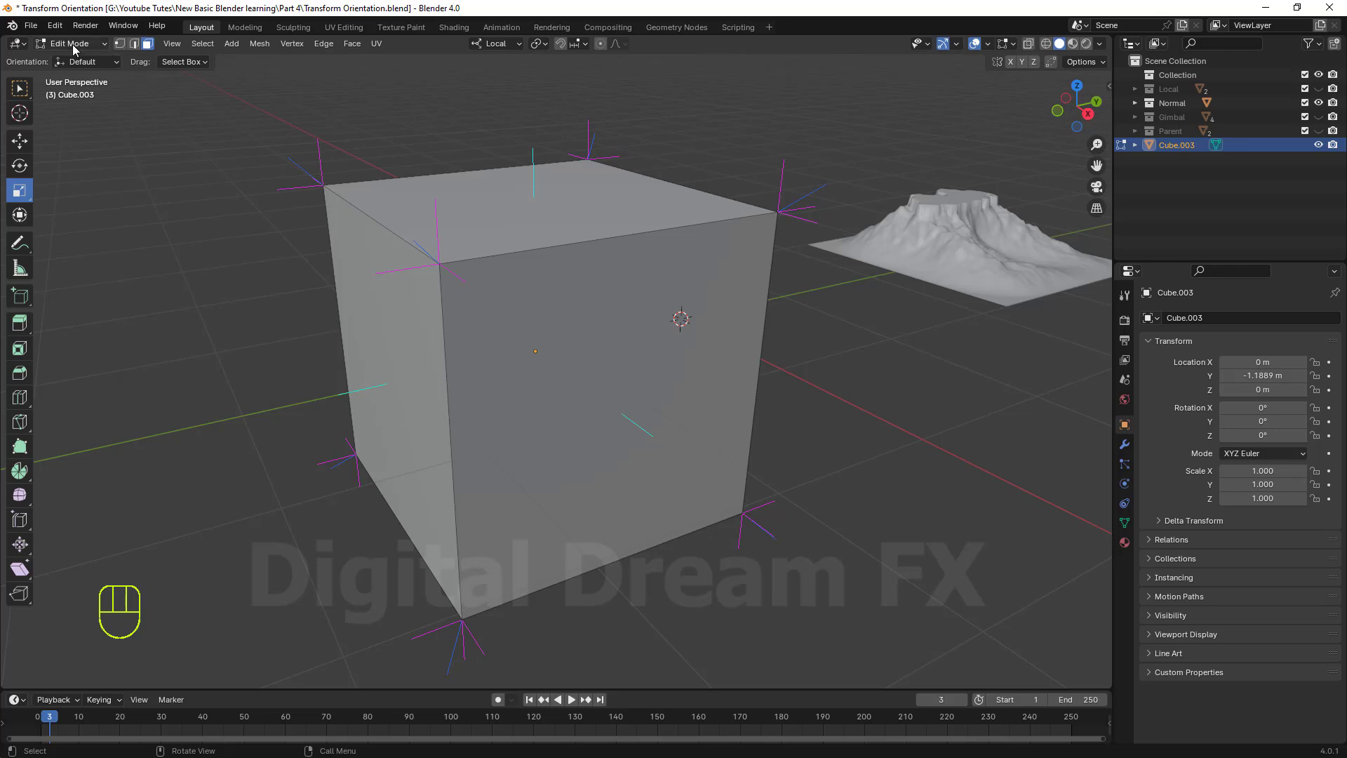
pyautogui.scroll(-2, 635, 295)
pyautogui.moveTo(644, 306)
pyautogui.mouseDown(button='middle')
pyautogui.moveTo(642, 317)
pyautogui.moveTo(639, 307)
pyautogui.mouseUp(button='middle')
pyautogui.keyDown('shift'); pyautogui.moveTo(639, 307); pyautogui.dragTo(472, 322, button='middle'); pyautogui.keyUp('shift')
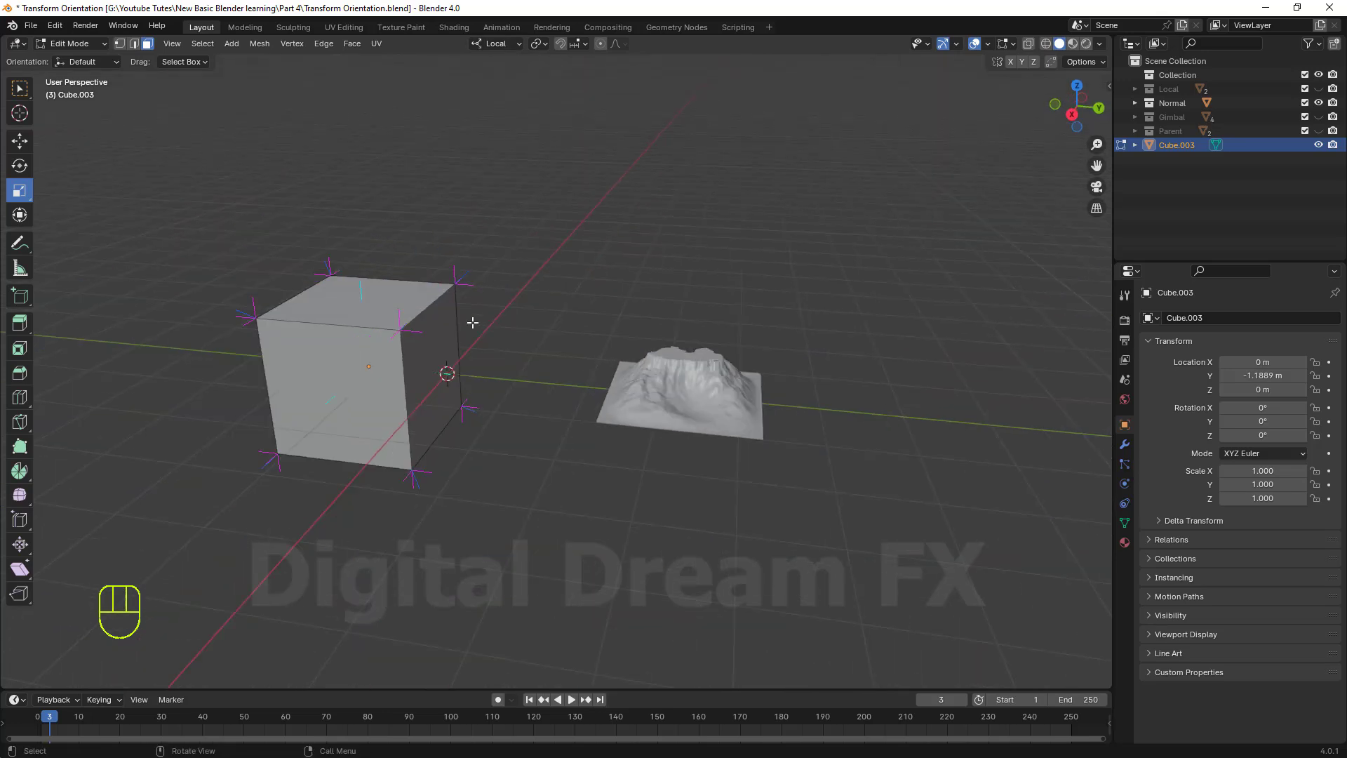
pyautogui.keyDown('shift'); pyautogui.moveTo(704, 370); pyautogui.dragTo(660, 381, button='middle'); pyautogui.keyUp('shift')
pyautogui.press('Tab')
pyautogui.scroll(2, 760, 382)
pyautogui.click(692, 388)
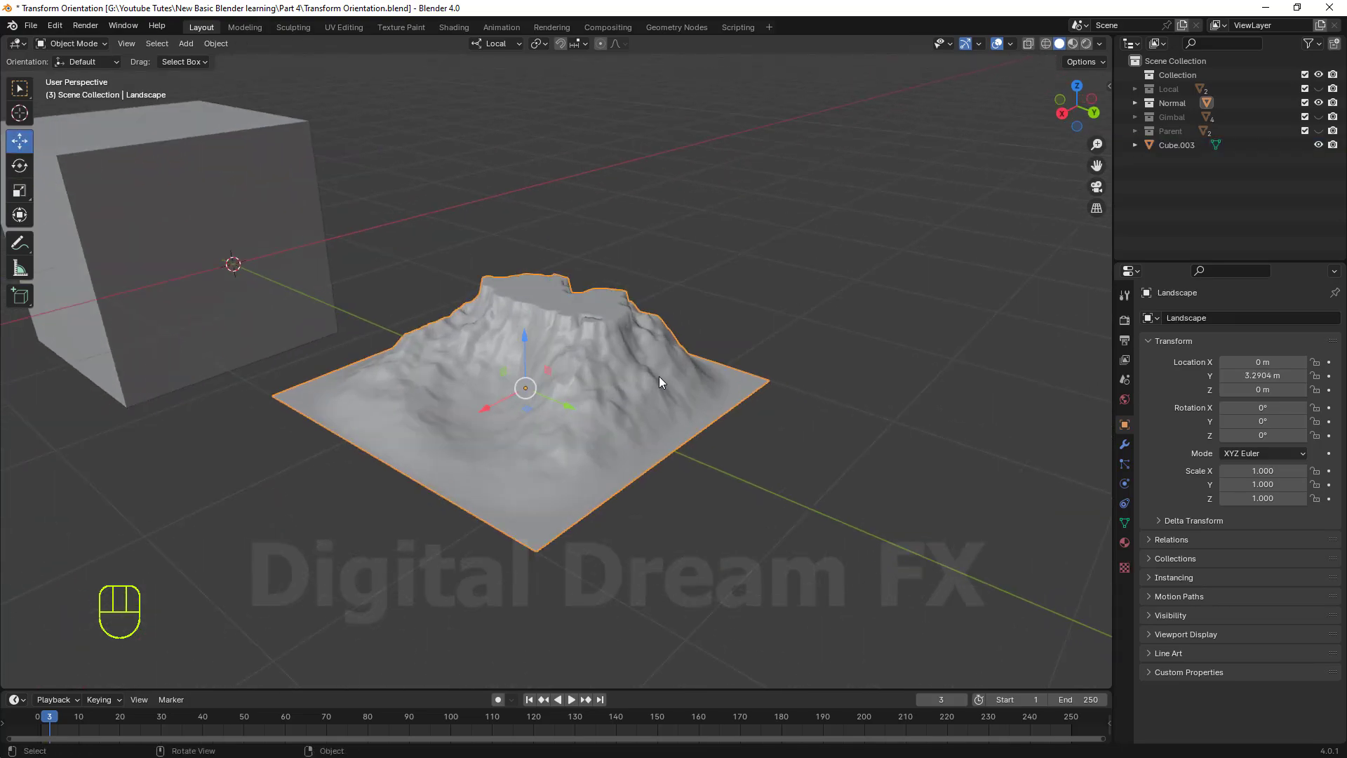
pyautogui.press('Tab')
# Examine the dense normal lines covering the landscape mesh from close up and from several sides.
pyautogui.scroll(5, 715, 320)
pyautogui.scroll(-6, 715, 321)
pyautogui.moveTo(715, 321); pyautogui.dragTo(661, 373, button='middle')
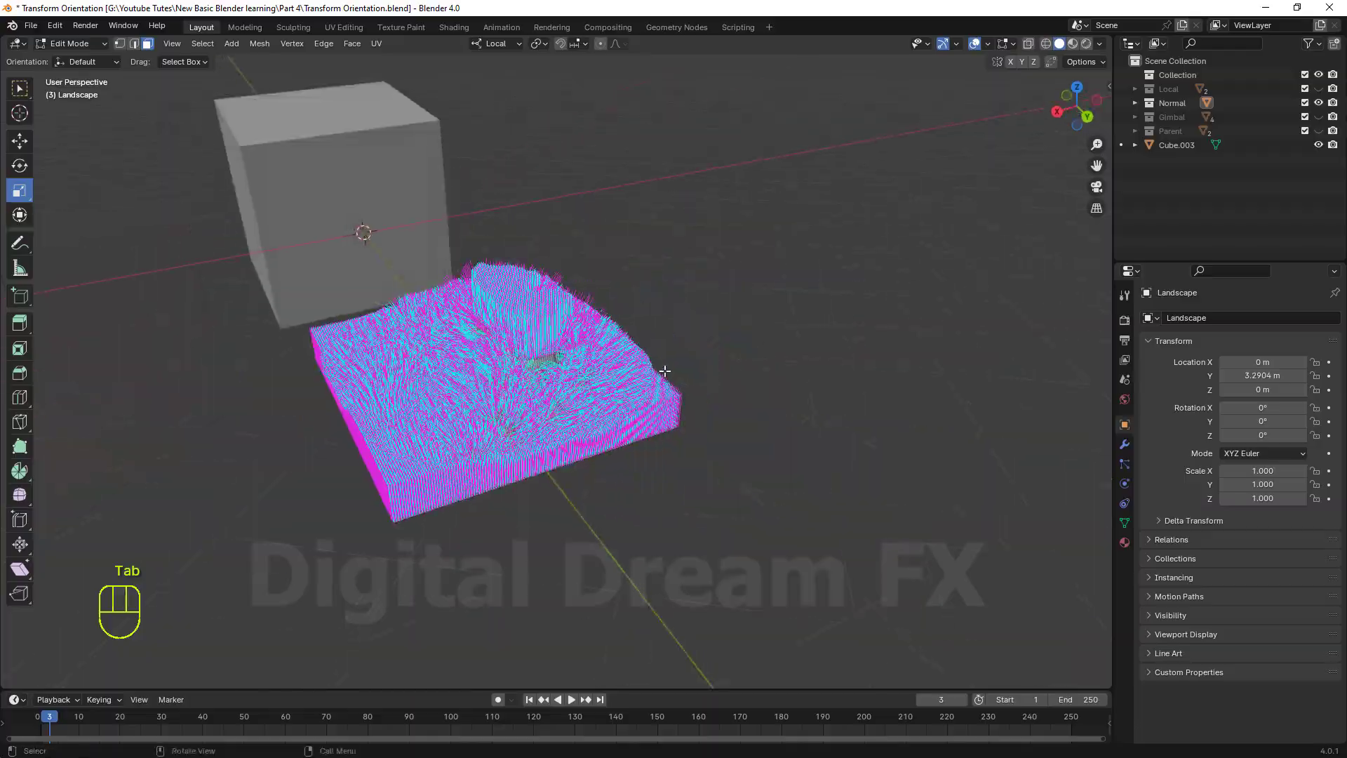
pyautogui.scroll(8, 662, 372)
pyautogui.moveTo(596, 414); pyautogui.dragTo(505, 452, button='middle')
pyautogui.keyDown('shift'); pyautogui.moveTo(648, 442); pyautogui.dragTo(665, 431, button='middle'); pyautogui.keyUp('shift')
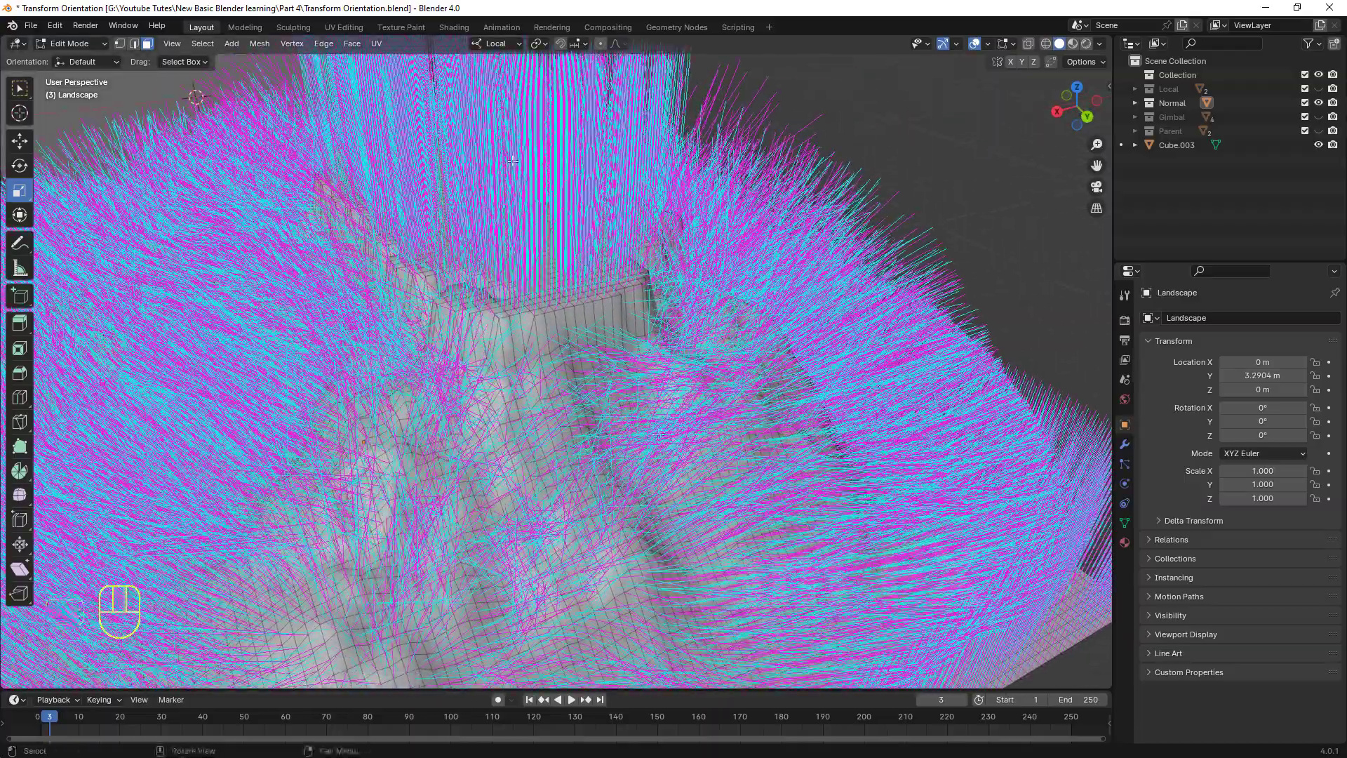
pyautogui.scroll(-5, 665, 430)
pyautogui.keyDown('shift'); pyautogui.moveTo(597, 329); pyautogui.dragTo(609, 281, button='middle'); pyautogui.keyUp('shift')
pyautogui.moveTo(609, 281); pyautogui.dragTo(656, 265, button='middle')
pyautogui.moveTo(636, 321)
pyautogui.keyDown('shift'); pyautogui.mouseDown(button='middle')
pyautogui.moveTo(610, 344)
pyautogui.moveTo(638, 322)
pyautogui.mouseUp(button='middle'); pyautogui.keyUp('shift')
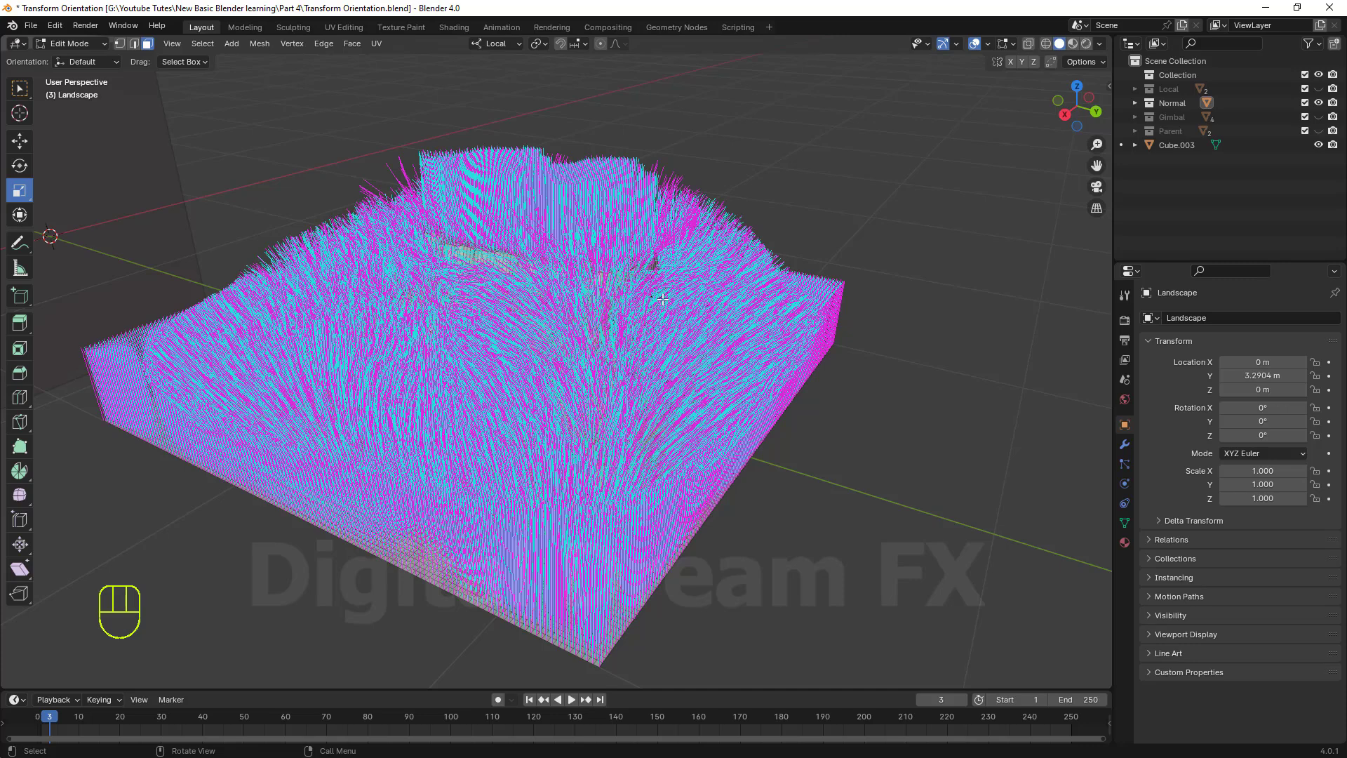
# Turn off the display of the landscape's vertex, split and face normals.
pyautogui.click(1015, 42)
pyautogui.click(956, 272)
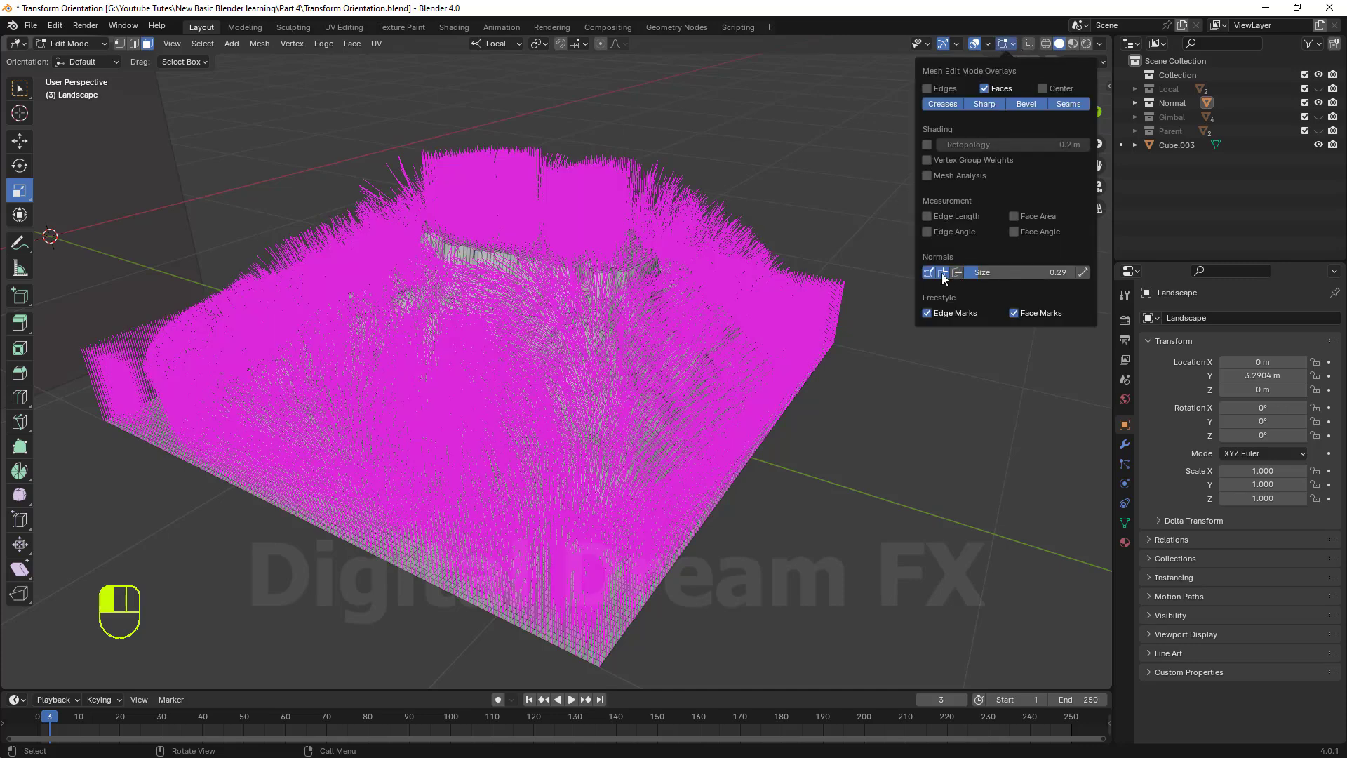
pyautogui.click(943, 272)
pyautogui.click(928, 272)
pyautogui.click(960, 272)
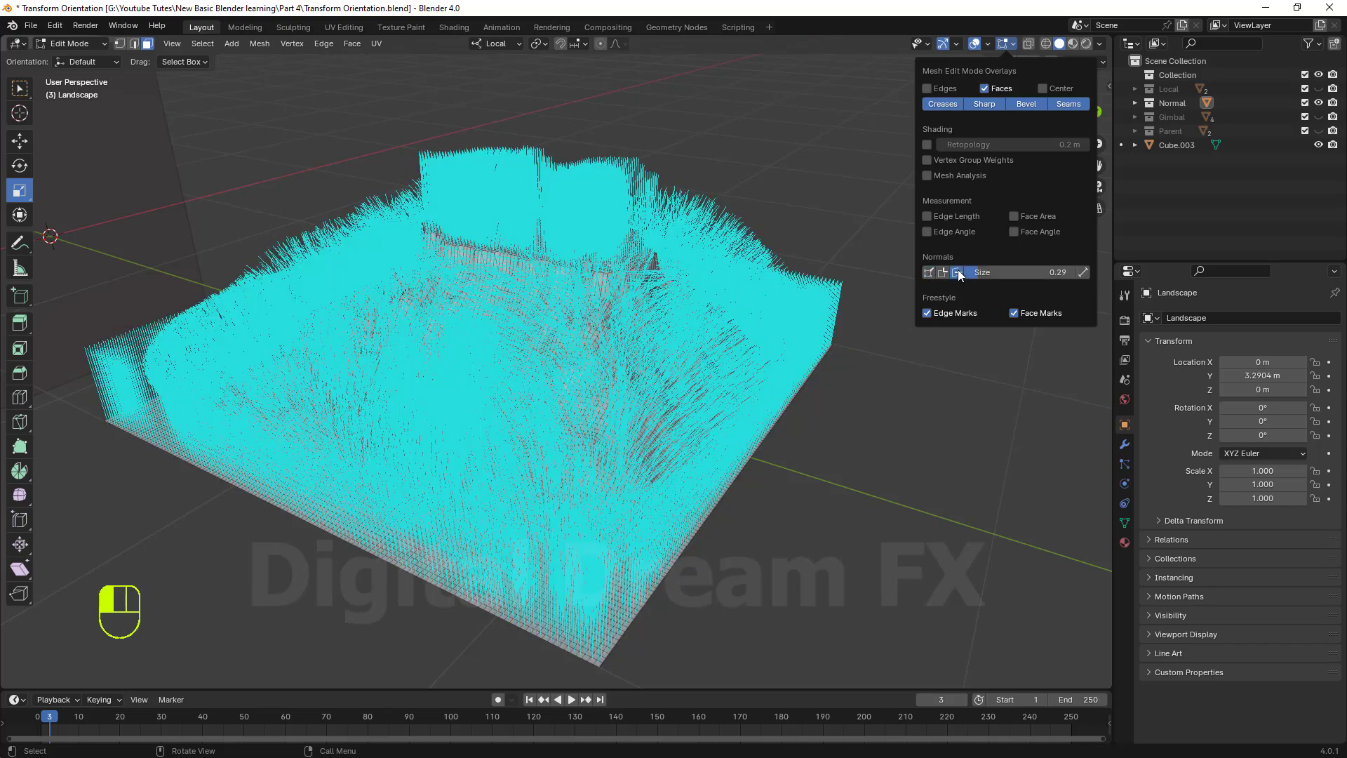
pyautogui.moveTo(821, 281); pyautogui.dragTo(888, 302, button='middle')
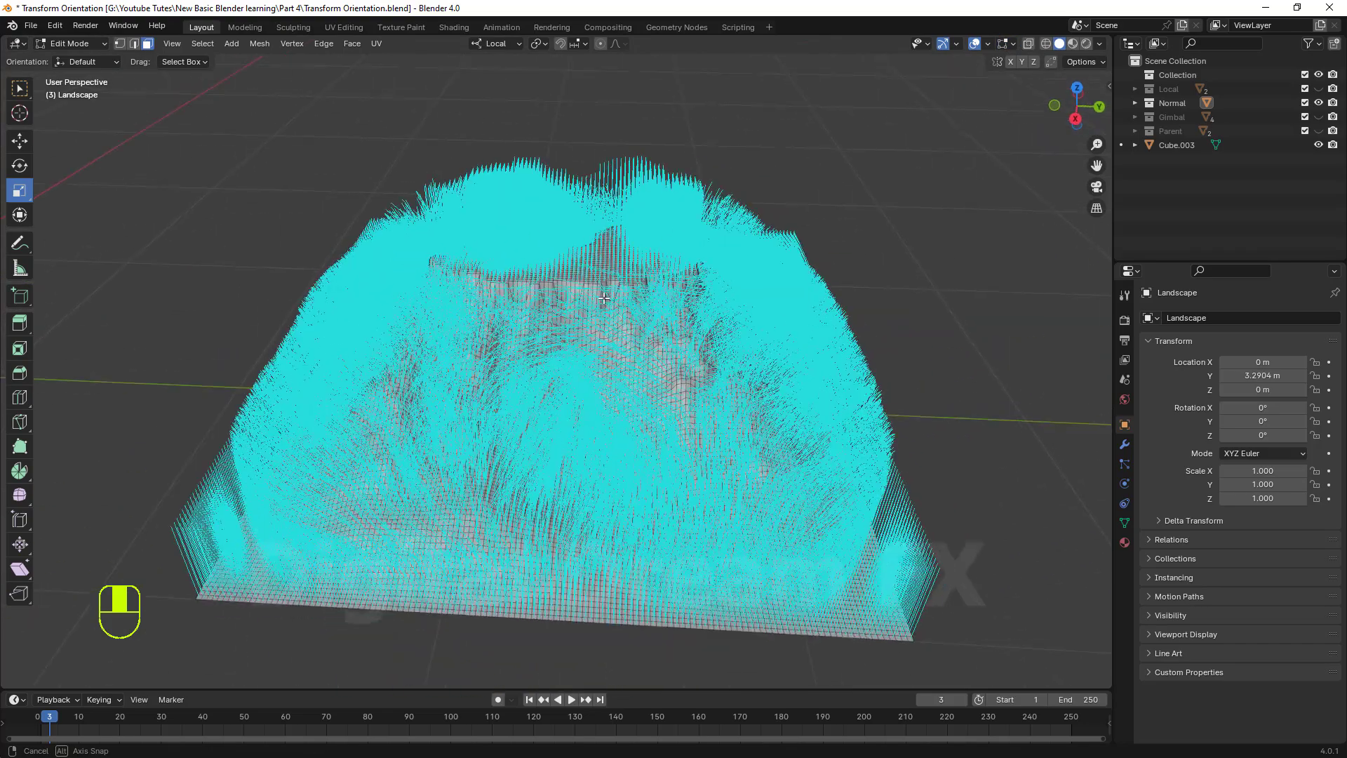
pyautogui.click(1011, 45)
pyautogui.click(960, 274)
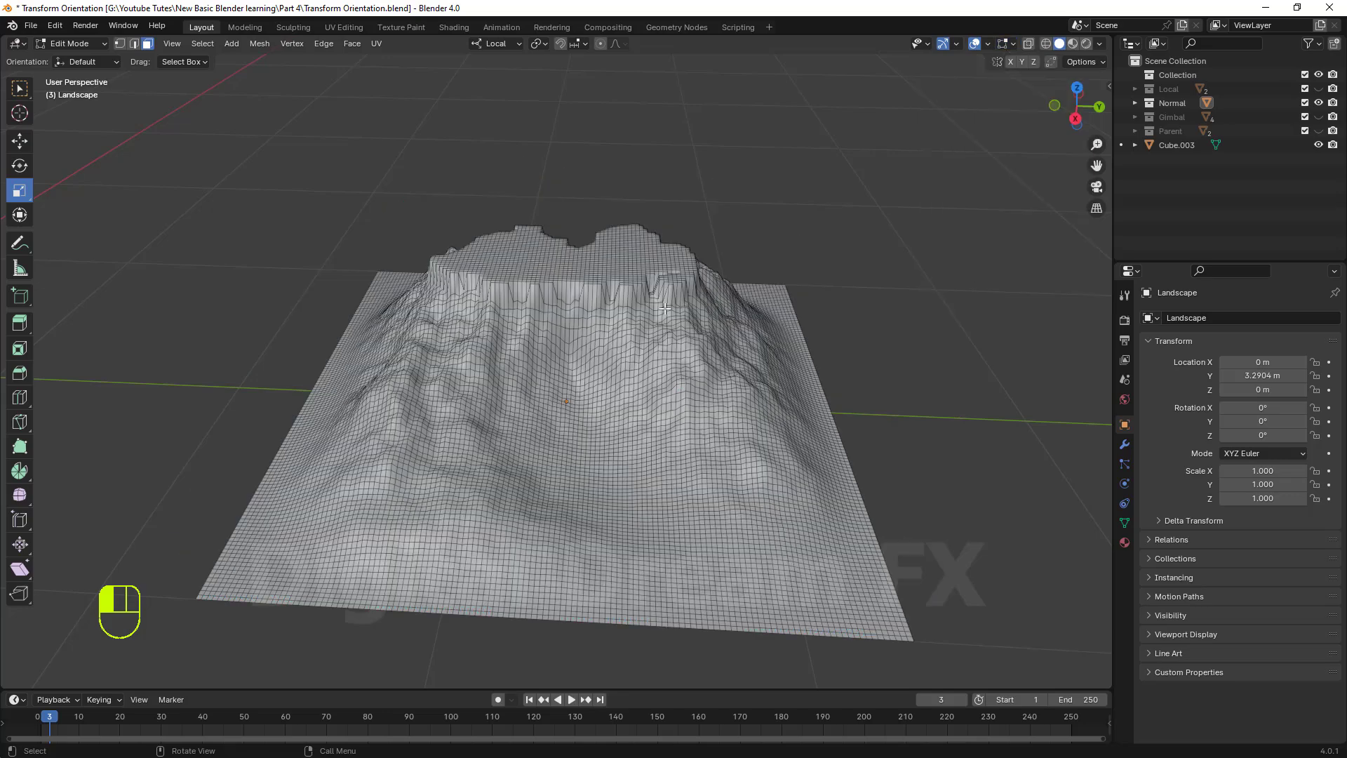
# Select a patch of faces on the slope below the summit rim and switch to vertex selection.
pyautogui.moveTo(666, 308); pyautogui.dragTo(746, 305, button='middle')
pyautogui.scroll(3, 745, 305)
pyautogui.moveTo(635, 319); pyautogui.dragTo(712, 323, button='middle')
pyautogui.scroll(3, 663, 354)
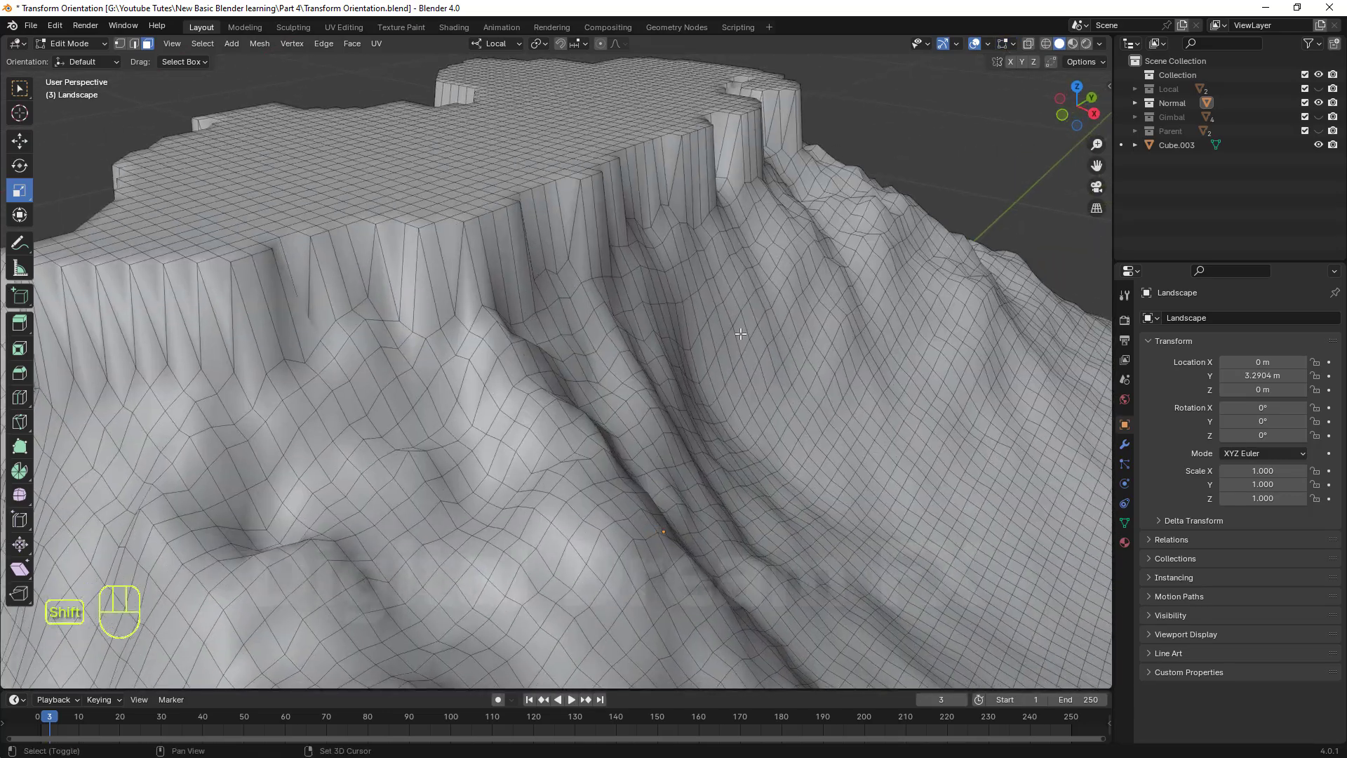
pyautogui.moveTo(715, 277); pyautogui.dragTo(768, 342)
pyautogui.keyDown('shift'); pyautogui.moveTo(788, 326); pyautogui.dragTo(754, 335, button='middle'); pyautogui.keyUp('shift')
pyautogui.press('1')
pyautogui.scroll(-3, 737, 370)
pyautogui.scroll(3, 740, 372)
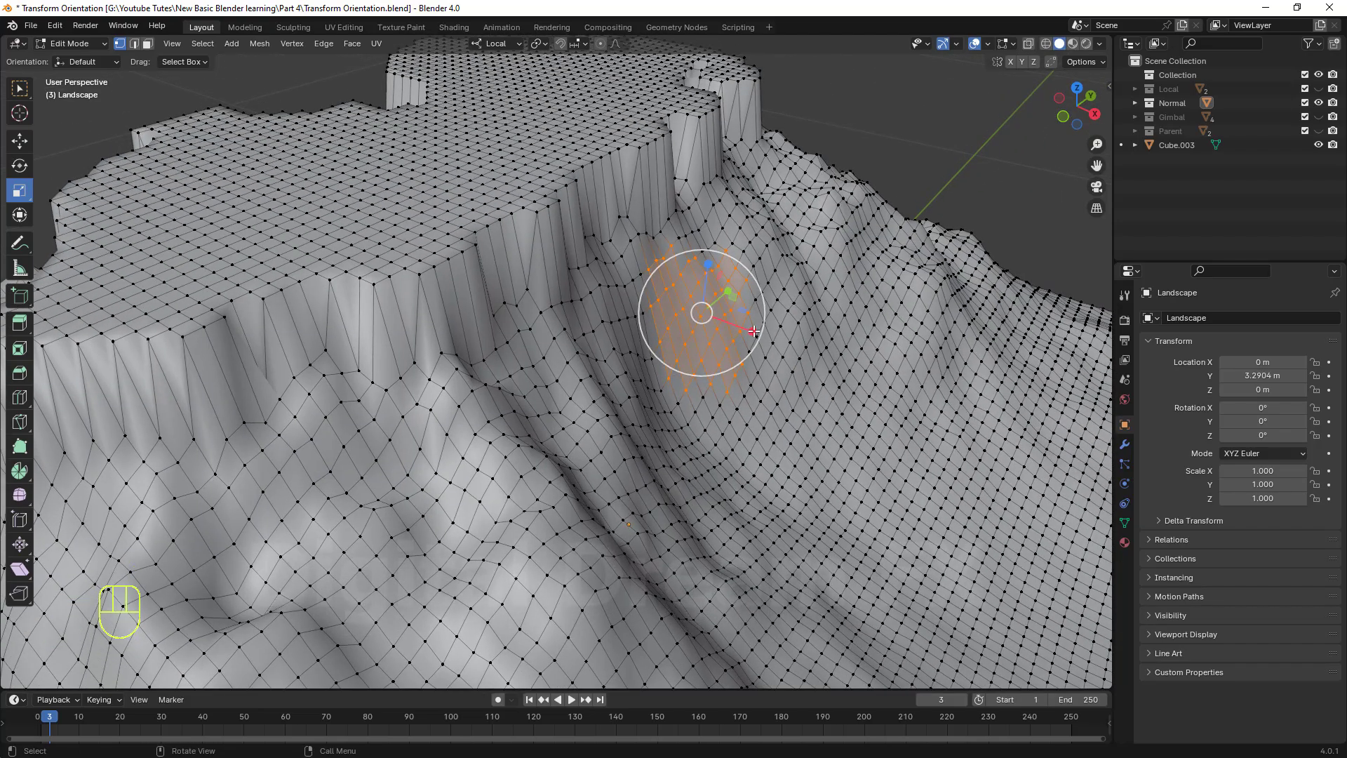
# Replace the selection with four separate vertices around the gully on the mountain's slope.
pyautogui.scroll(-4, 753, 330)
pyautogui.keyDown('shift'); pyautogui.moveTo(617, 343); pyautogui.dragTo(712, 399, button='middle'); pyautogui.keyUp('shift')
pyautogui.click(912, 154)
pyautogui.scroll(3, 702, 314)
pyautogui.click(713, 345)
pyautogui.scroll(4, 712, 399)
pyautogui.click(569, 460)
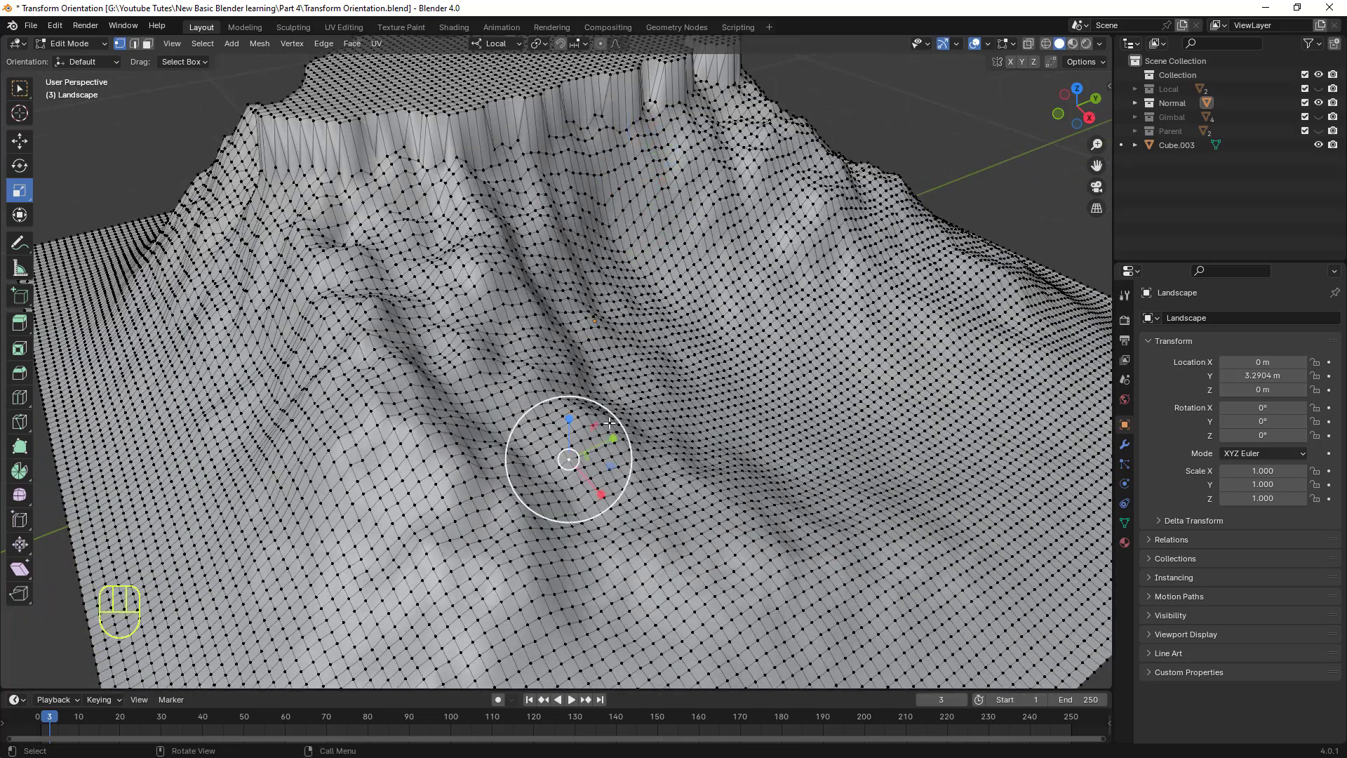
pyautogui.keyDown('shift'); pyautogui.click(640, 433); pyautogui.keyUp('shift')
pyautogui.keyDown('shift'); pyautogui.click(586, 413); pyautogui.keyUp('shift')
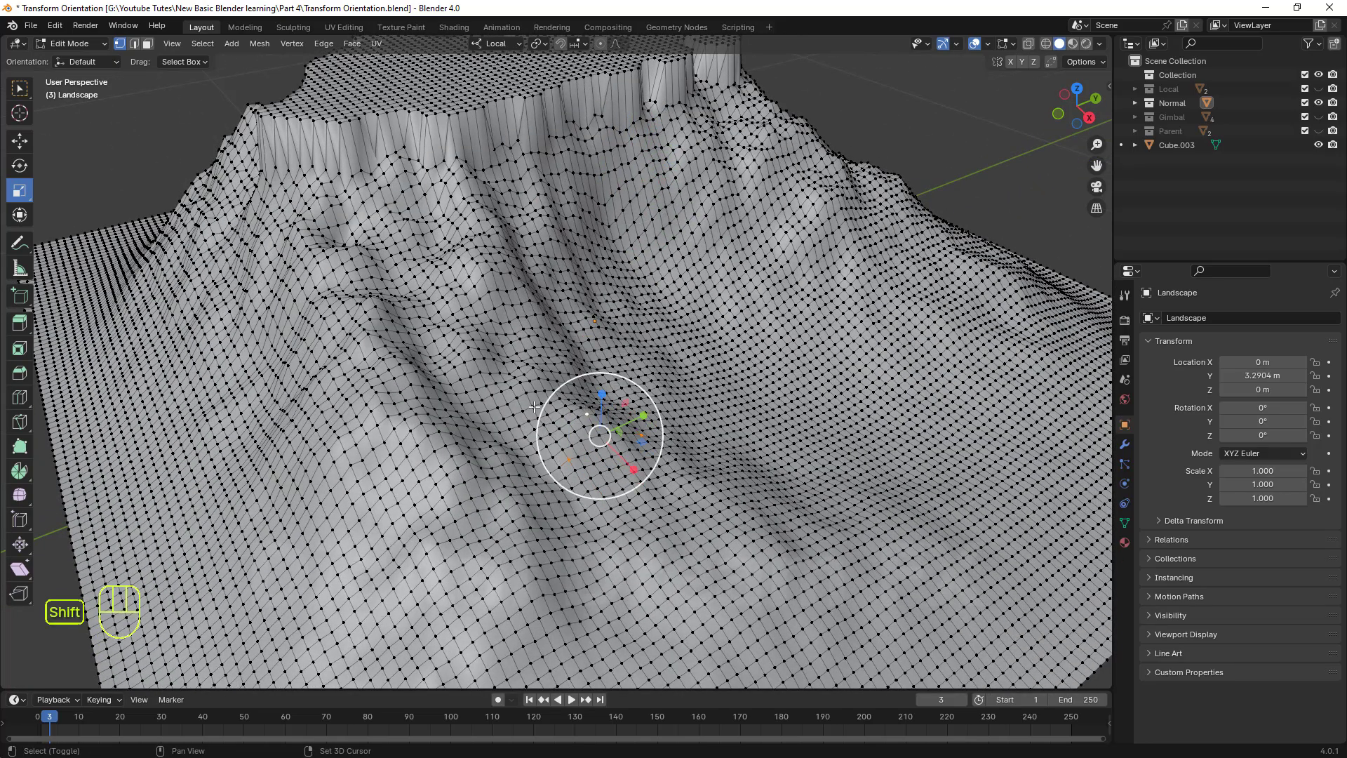
pyautogui.keyDown('shift'); pyautogui.click(529, 405); pyautogui.keyUp('shift')
# Change the transform orientation from Local to Normal for the selected vertices.
pyautogui.moveTo(530, 405); pyautogui.dragTo(534, 372, button='middle')
pyautogui.scroll(3, 540, 358)
pyautogui.keyDown('shift'); pyautogui.moveTo(565, 252); pyautogui.dragTo(551, 349, button='middle'); pyautogui.keyUp('shift')
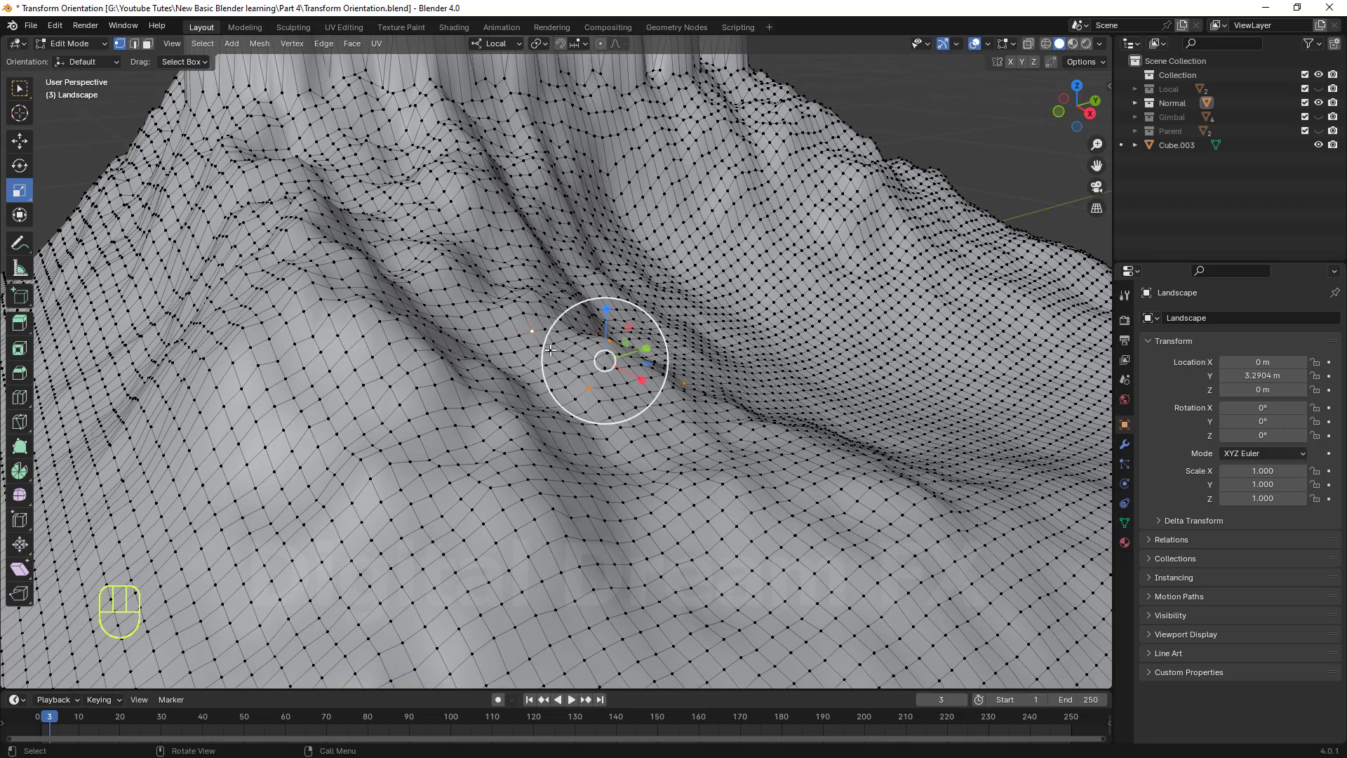
pyautogui.moveTo(581, 404)
pyautogui.keyDown('shift'); pyautogui.mouseDown(button='middle')
pyautogui.moveTo(631, 395)
pyautogui.moveTo(592, 424)
pyautogui.mouseUp(button='middle'); pyautogui.keyUp('shift')
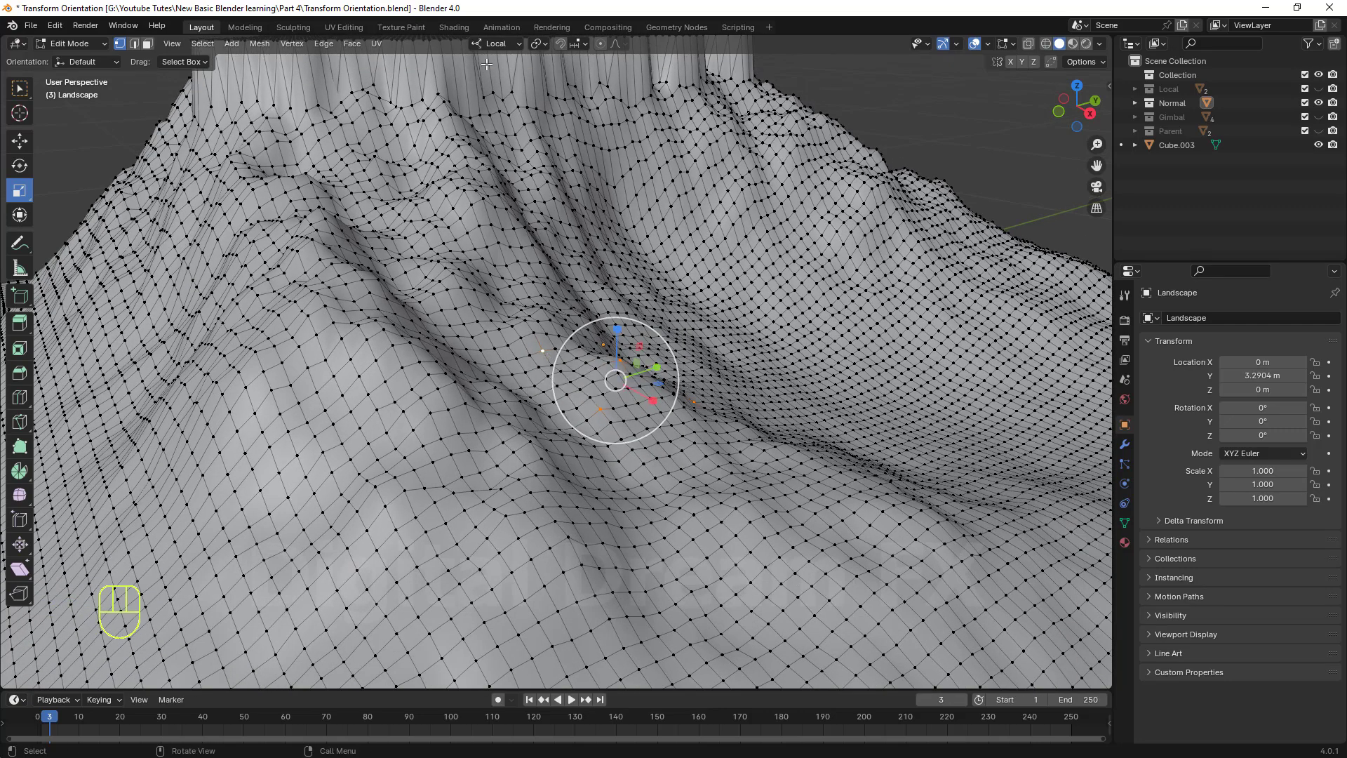
pyautogui.click(496, 44)
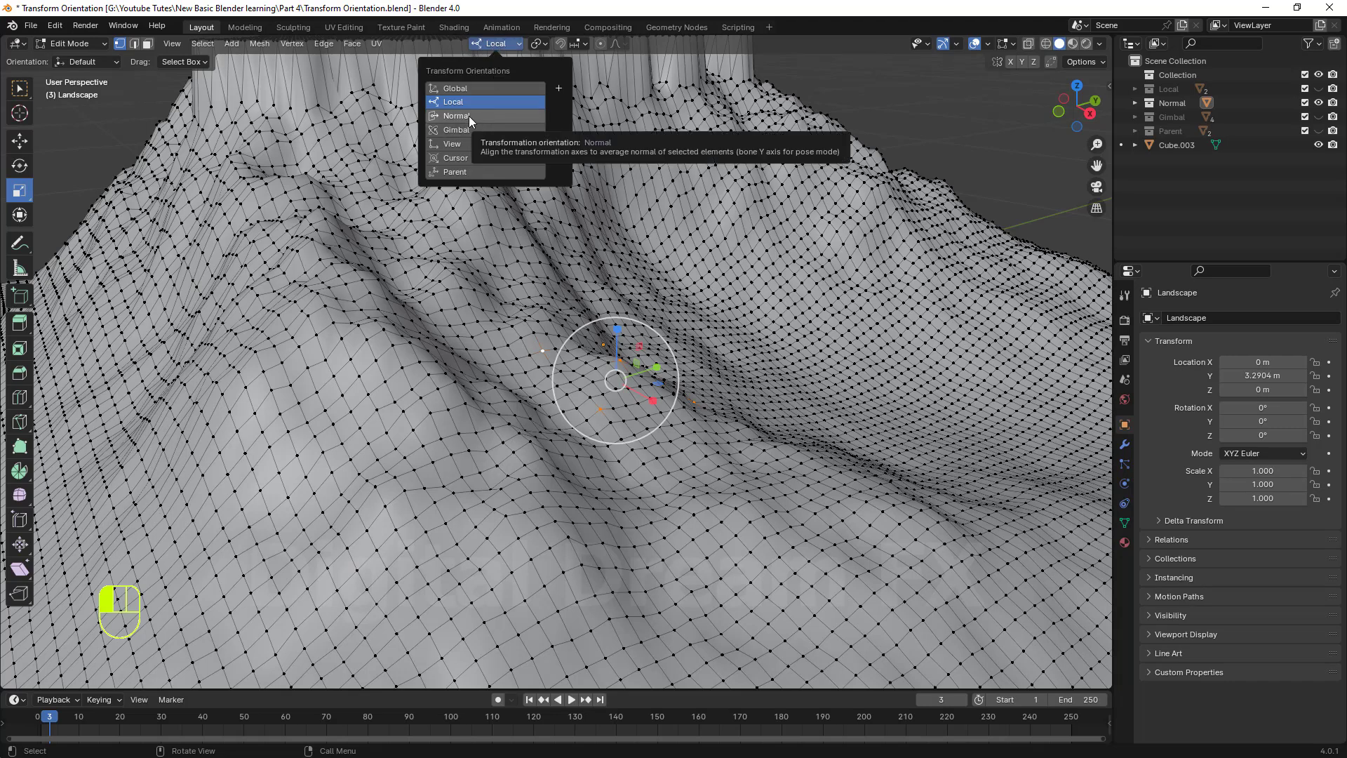
pyautogui.click(468, 115)
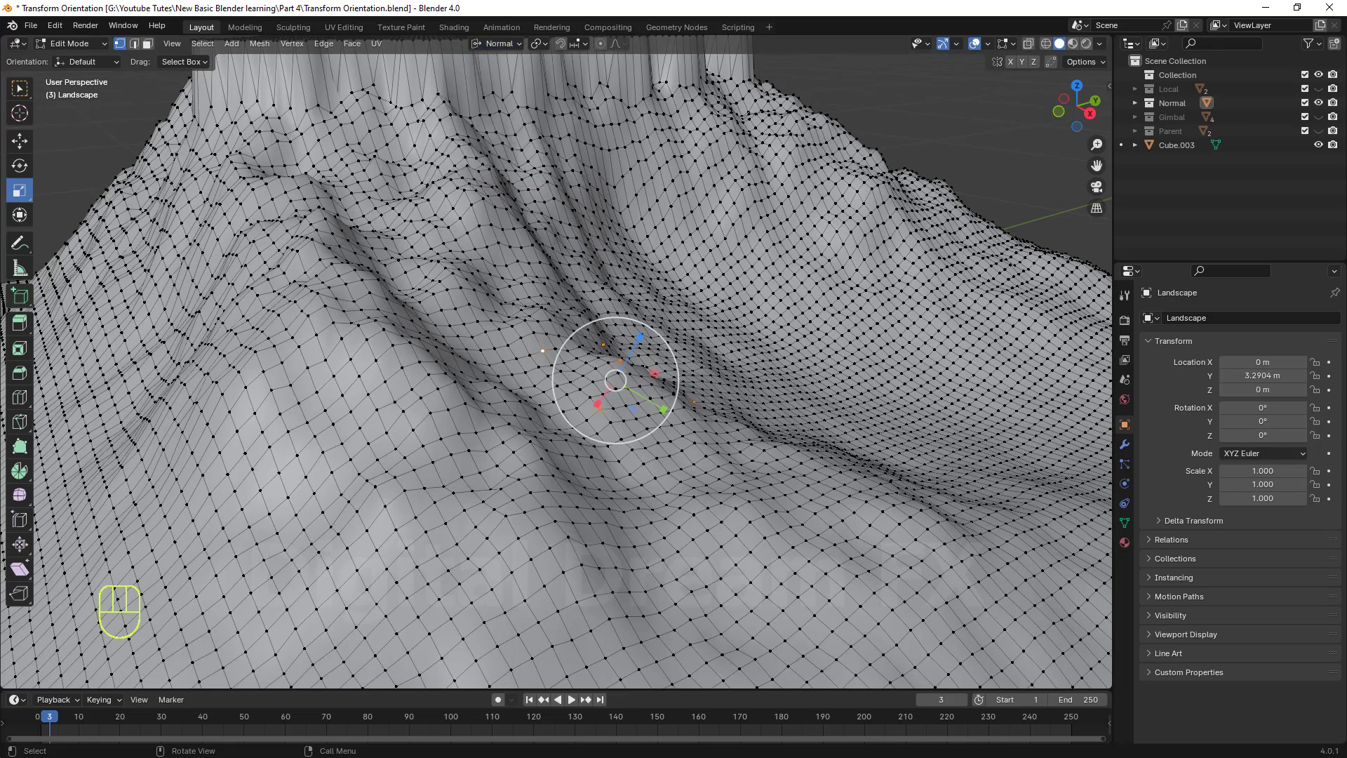
# Move the four selected vertices outward about 0.094 m along their normal Z axis.
pyautogui.click(19, 143)
pyautogui.moveTo(534, 365); pyautogui.dragTo(583, 341, button='middle')
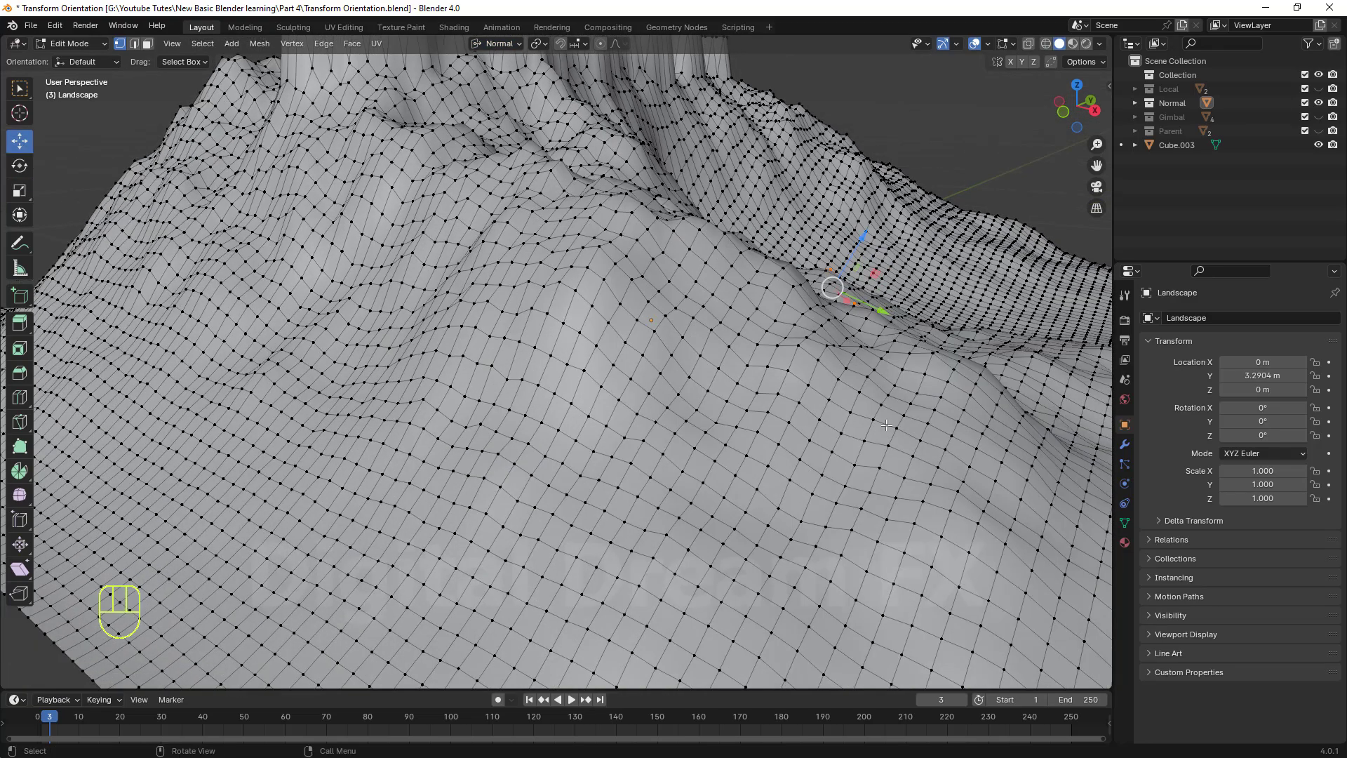
pyautogui.keyDown('shift'); pyautogui.moveTo(688, 302); pyautogui.dragTo(577, 362, button='middle'); pyautogui.keyUp('shift')
pyautogui.moveTo(756, 300); pyautogui.dragTo(807, 213)
pyautogui.scroll(-6, 806, 216)
pyautogui.moveTo(632, 309); pyautogui.dragTo(527, 333, button='middle')
pyautogui.scroll(5, 491, 365)
pyautogui.keyDown('shift'); pyautogui.moveTo(351, 505); pyautogui.dragTo(495, 414, button='middle'); pyautogui.keyUp('shift')
pyautogui.keyDown('shift'); pyautogui.moveTo(382, 312); pyautogui.dragTo(464, 356, button='middle'); pyautogui.keyUp('shift')
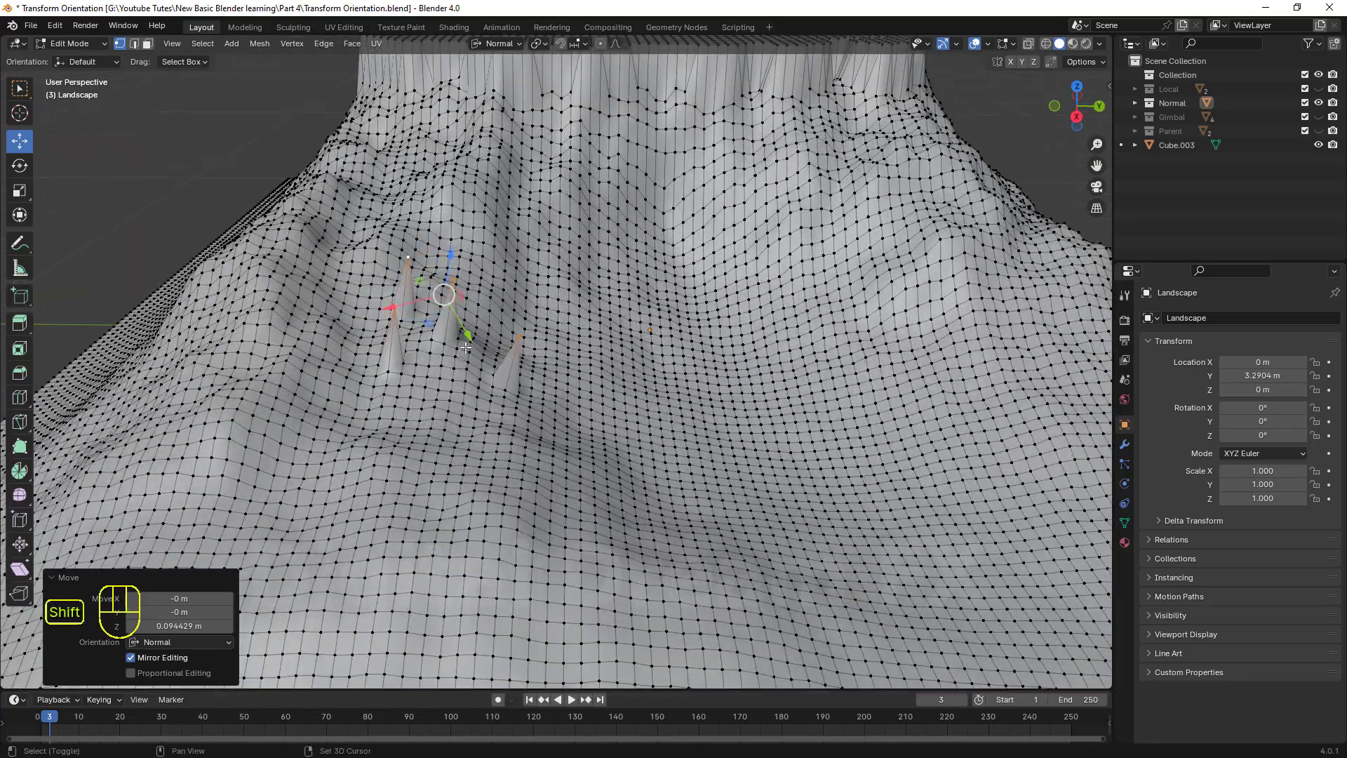
# Try moving the four vertices along their normal Y and X axes and undo each move.
pyautogui.moveTo(470, 339)
pyautogui.mouseDown()
pyautogui.moveTo(495, 378)
pyautogui.moveTo(472, 339)
pyautogui.mouseUp()
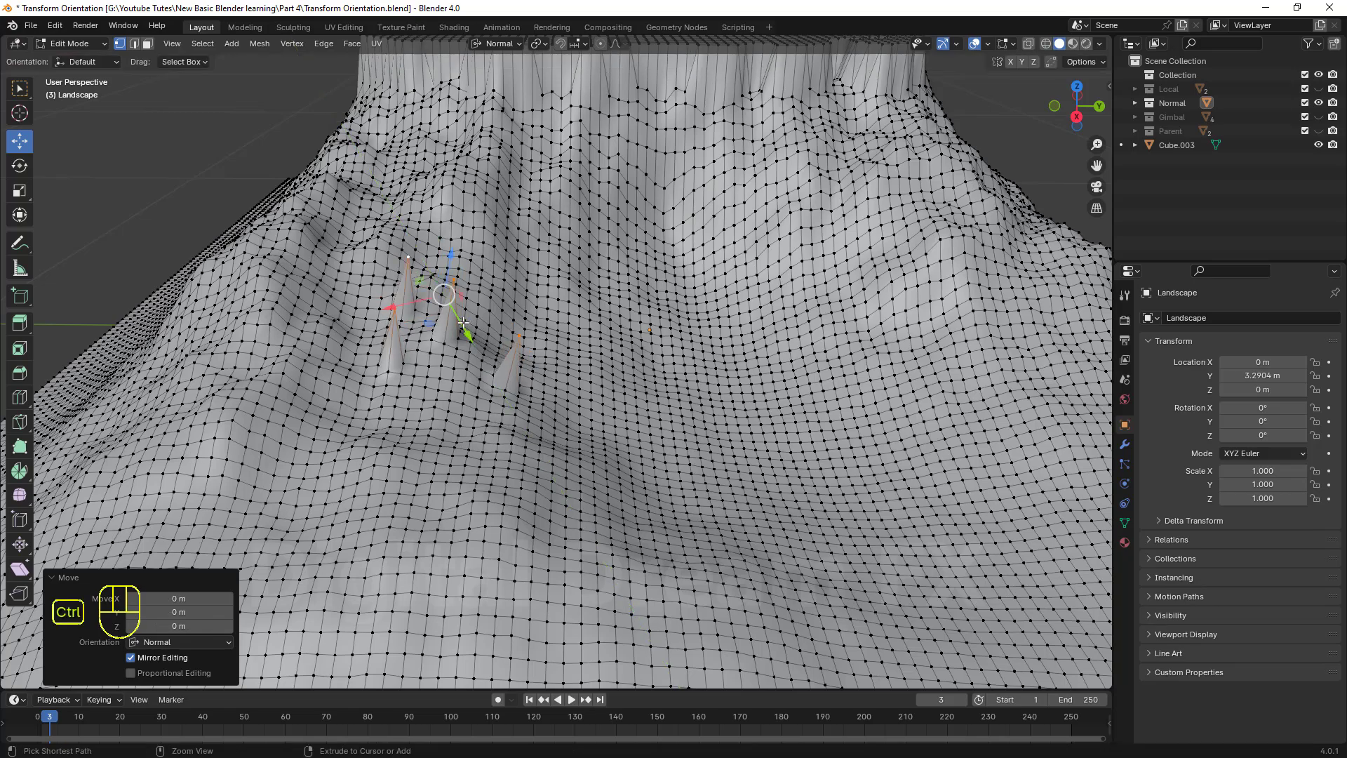
pyautogui.hotkey('ctrl', 'z')
pyautogui.moveTo(409, 303); pyautogui.dragTo(358, 323)
pyautogui.hotkey('ctrl', 'z')
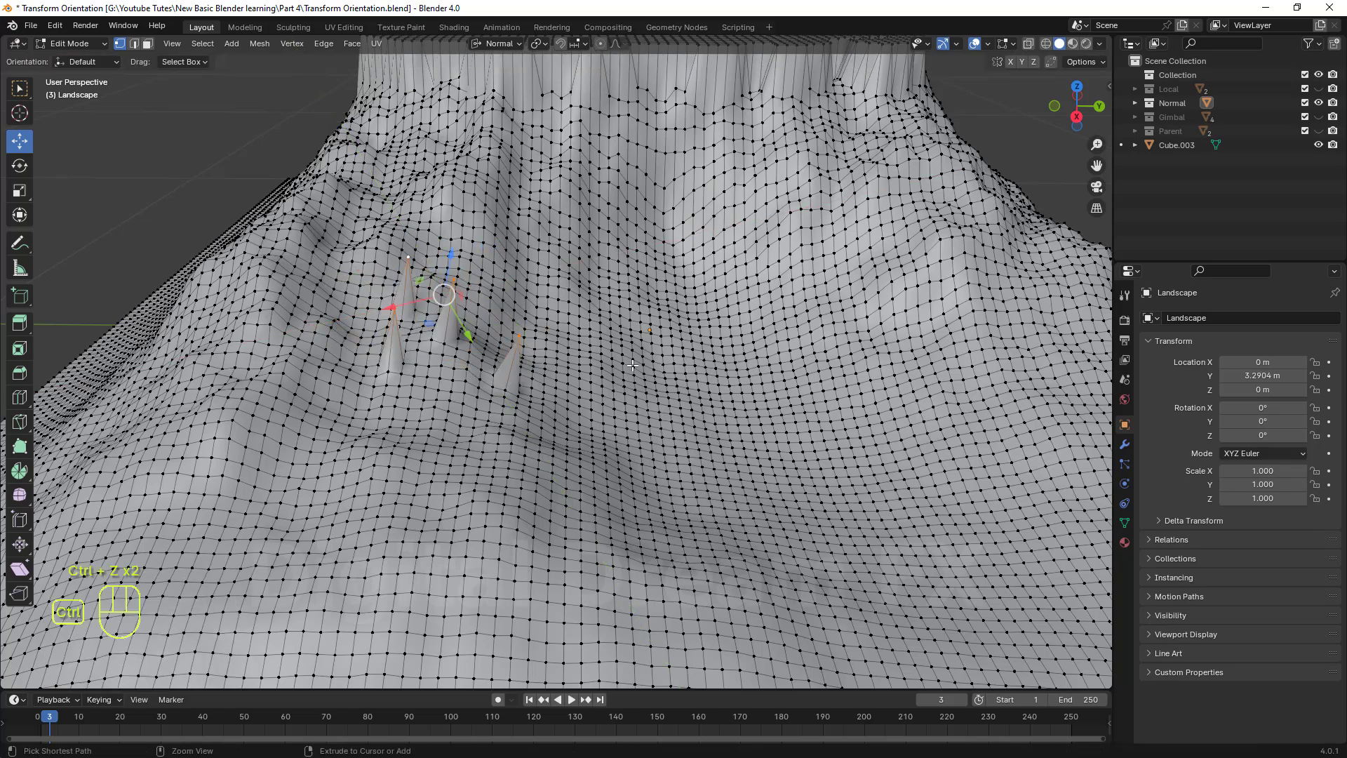
pyautogui.hotkey('ctrl', 'z')
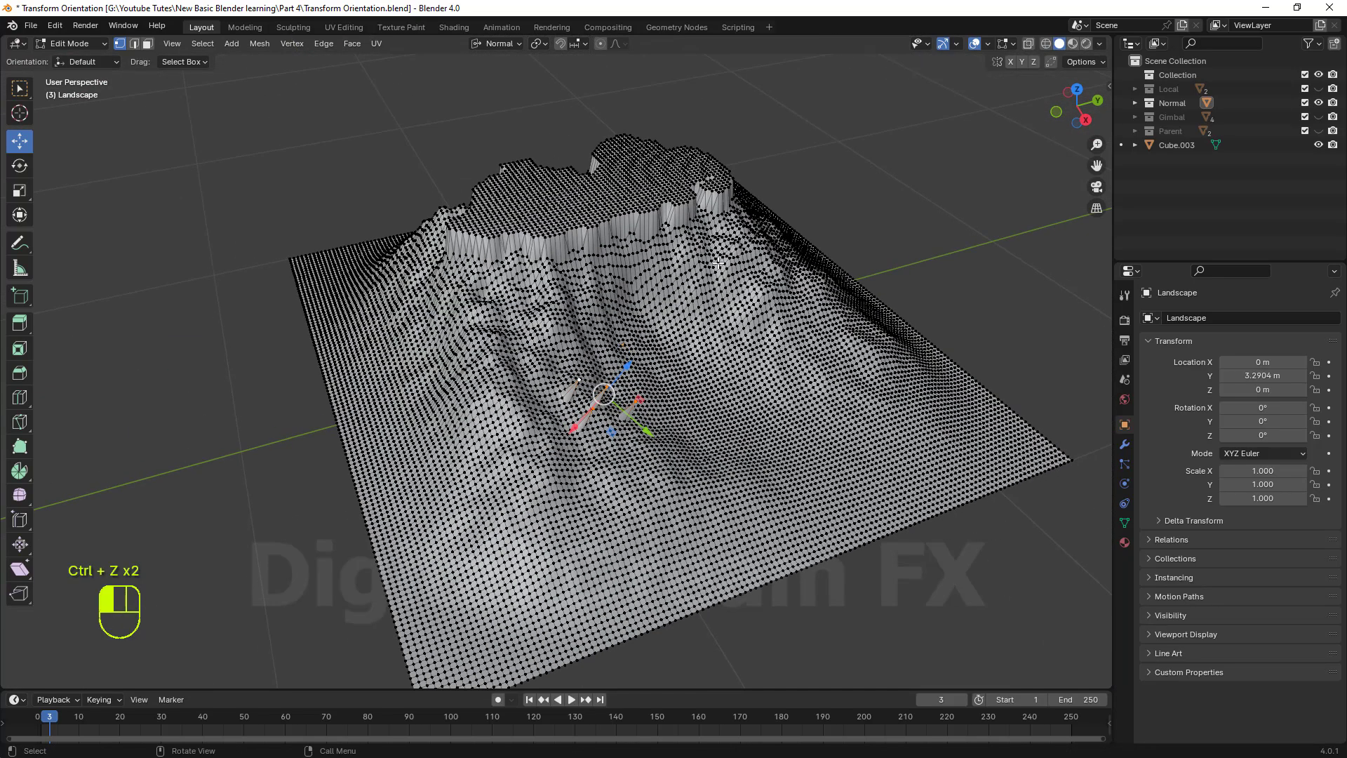
# Select individual vertices scattered across the mountain's slopes and move them about 0.295 m along their normal Z axis.
pyautogui.keyDown('shift'); pyautogui.rightClick(718, 262); pyautogui.keyUp('shift')
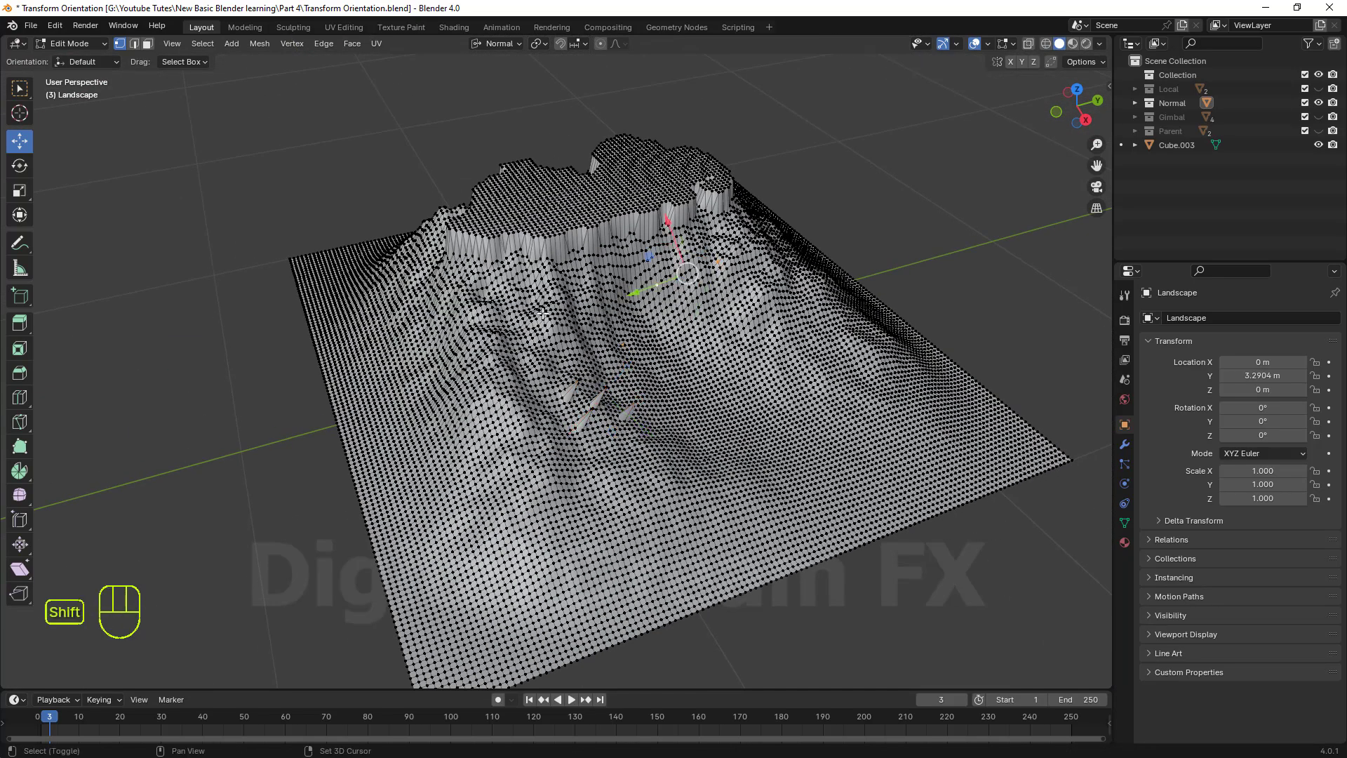
pyautogui.keyDown('shift'); pyautogui.rightClick(571, 301); pyautogui.keyUp('shift')
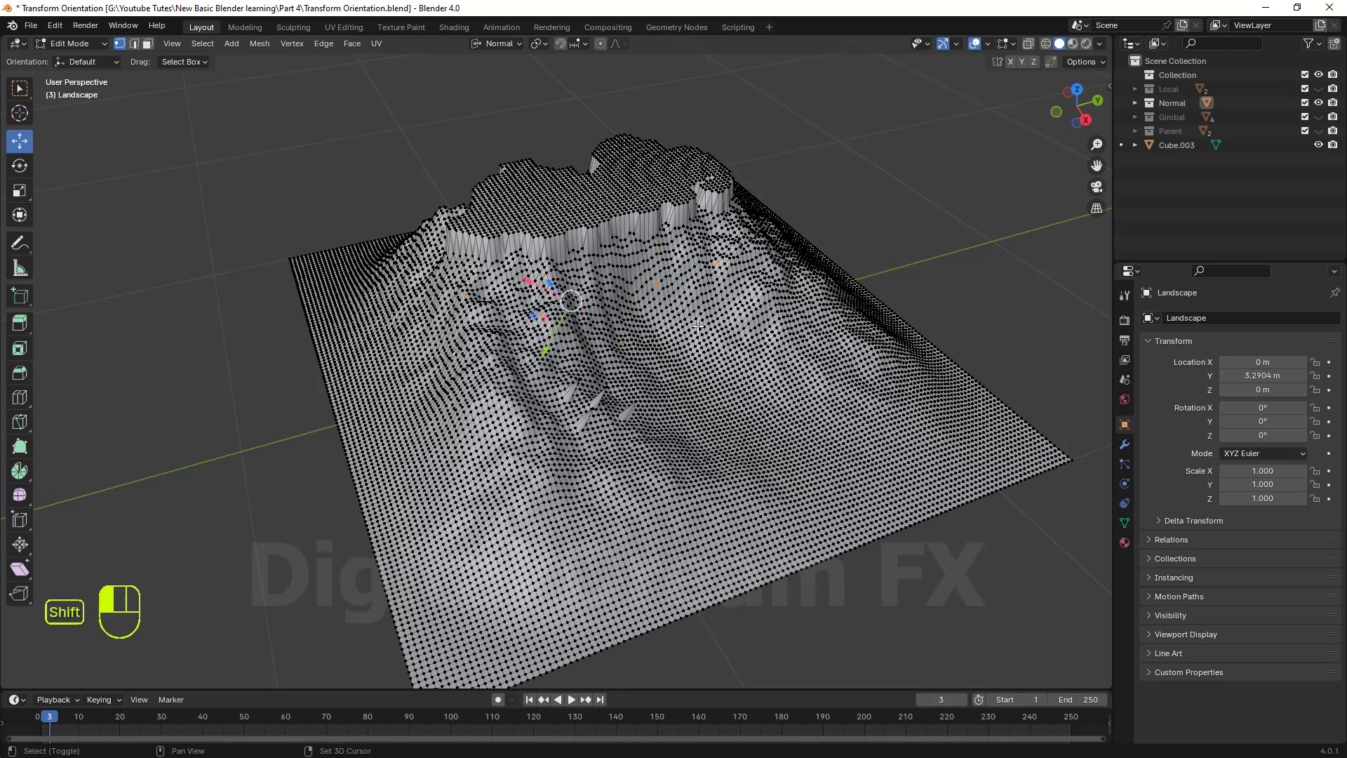
pyautogui.keyDown('shift'); pyautogui.rightClick(605, 322); pyautogui.keyUp('shift')
pyautogui.moveTo(390, 297); pyautogui.dragTo(725, 379, button='middle')
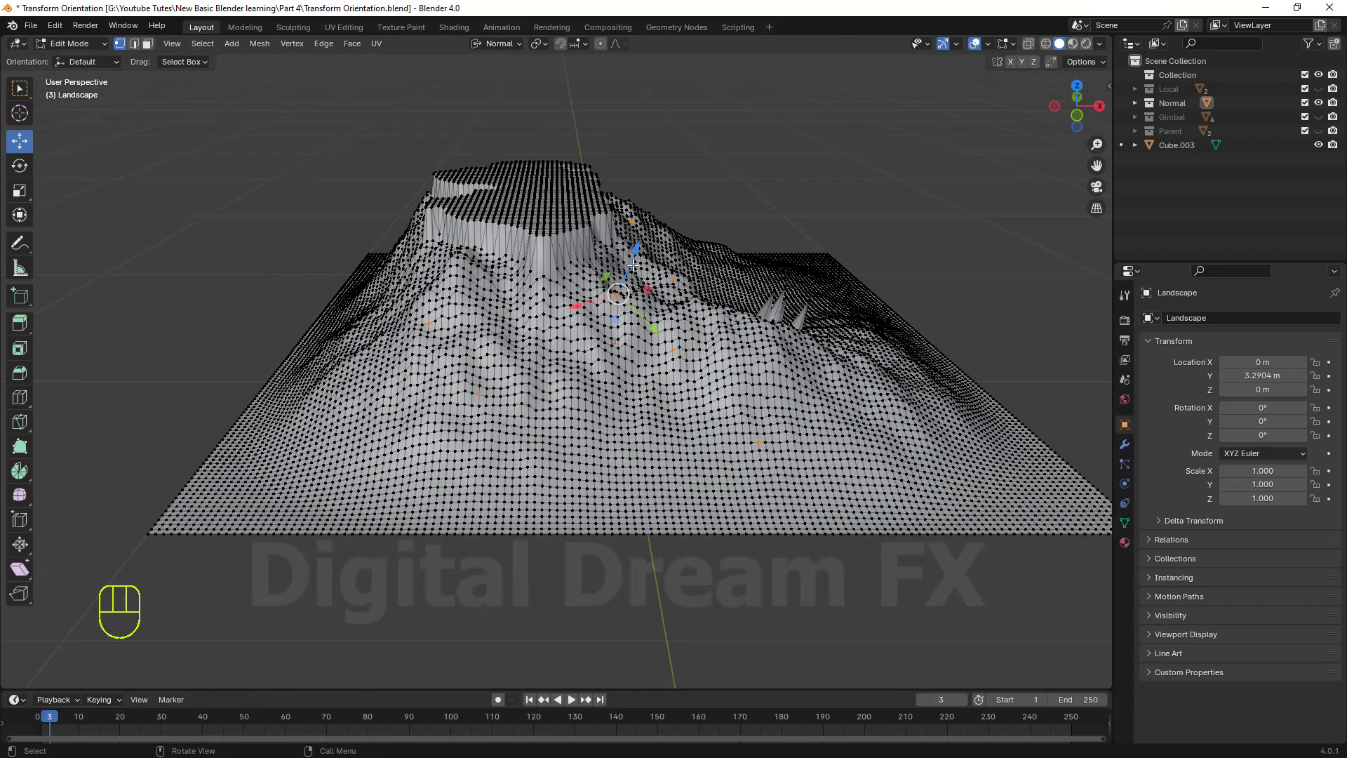
pyautogui.moveTo(635, 252); pyautogui.dragTo(661, 188)
pyautogui.moveTo(661, 188); pyautogui.dragTo(604, 437, button='middle')
pyautogui.scroll(4, 428, 358)
pyautogui.moveTo(603, 437); pyautogui.dragTo(642, 386, button='middle')
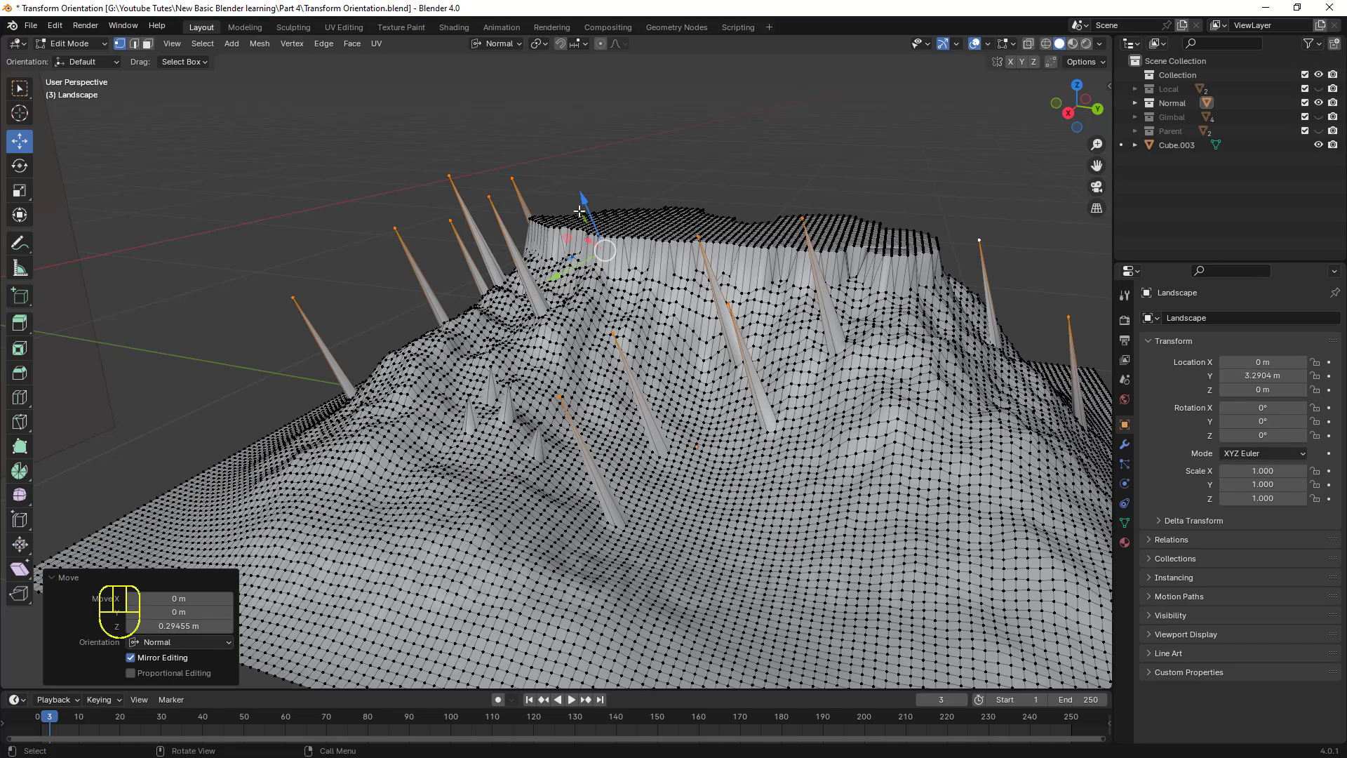
pyautogui.moveTo(579, 211); pyautogui.dragTo(640, 262, button='middle')
pyautogui.scroll(-2, 659, 433)
# Keep the Normal orientation, select a patch of vertices on the mountain's flank and move it about 0.573 m along its normal Z axis.
pyautogui.click(516, 46)
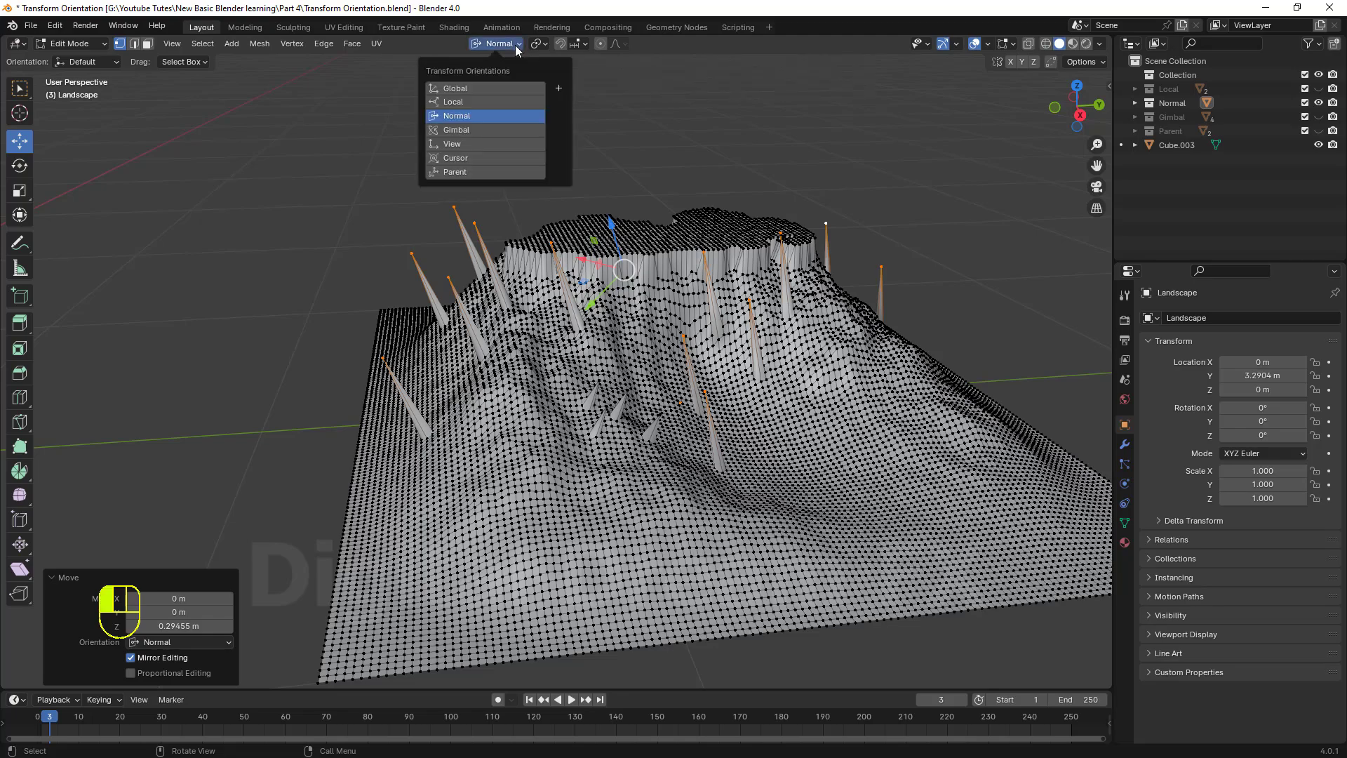
pyautogui.click(466, 123)
pyautogui.scroll(-3, 749, 417)
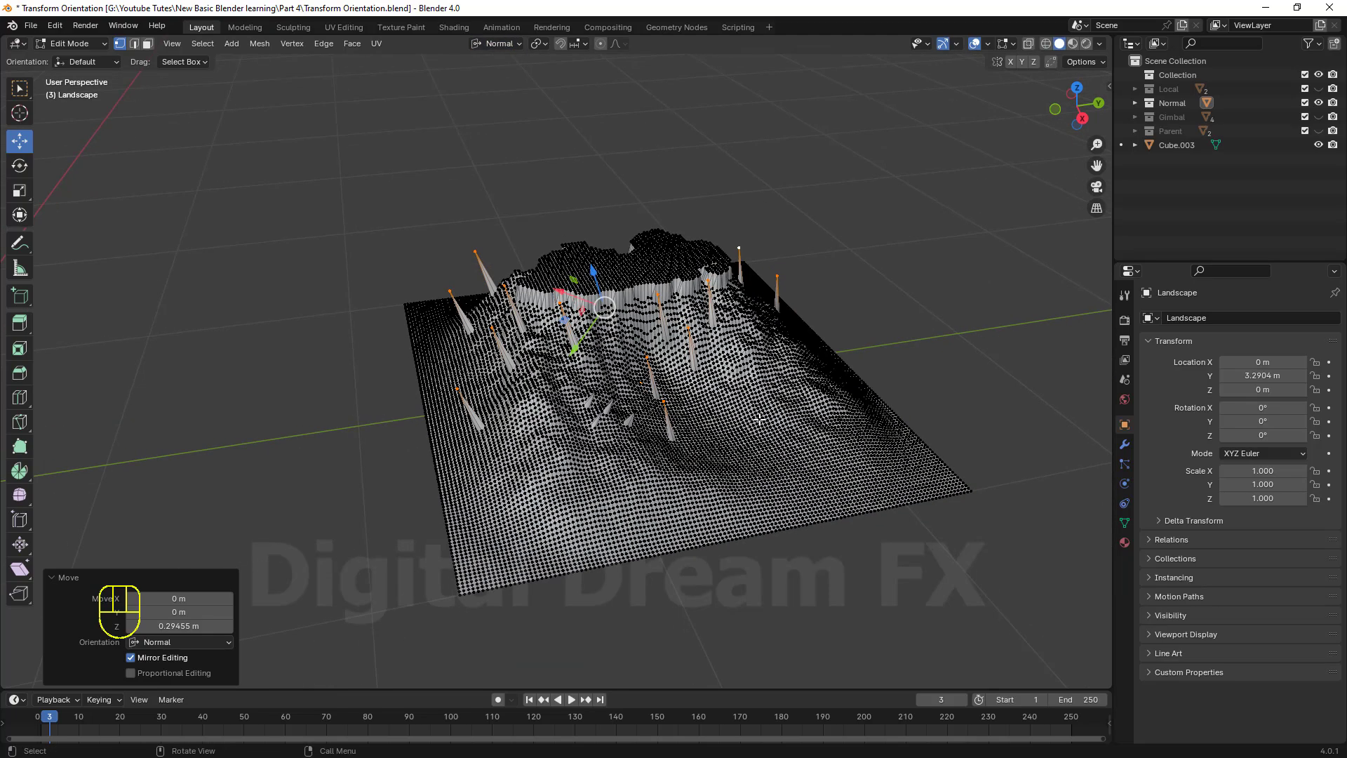
pyautogui.scroll(3, 760, 419)
pyautogui.moveTo(710, 340); pyautogui.dragTo(810, 418)
pyautogui.moveTo(809, 419); pyautogui.dragTo(695, 320, button='middle')
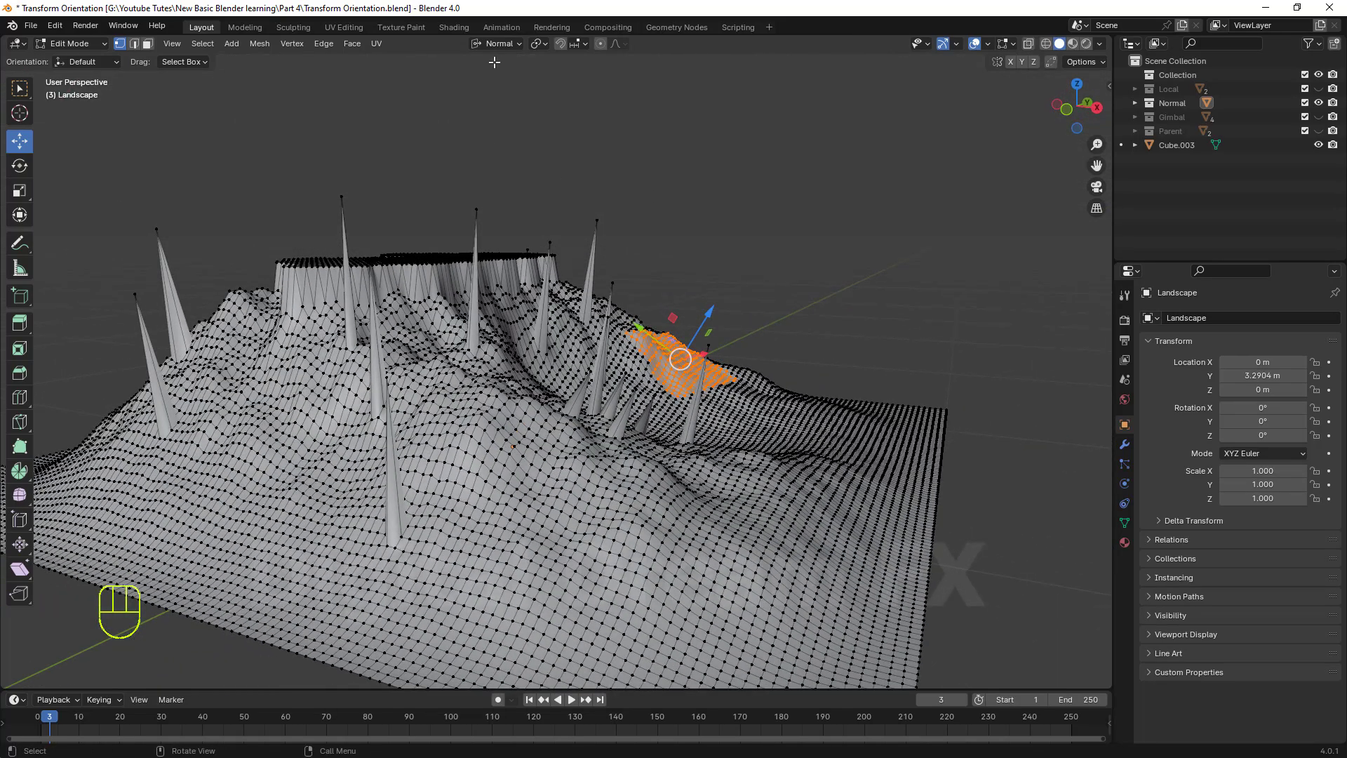
pyautogui.moveTo(706, 314); pyautogui.dragTo(815, 139)
pyautogui.scroll(-3, 811, 147)
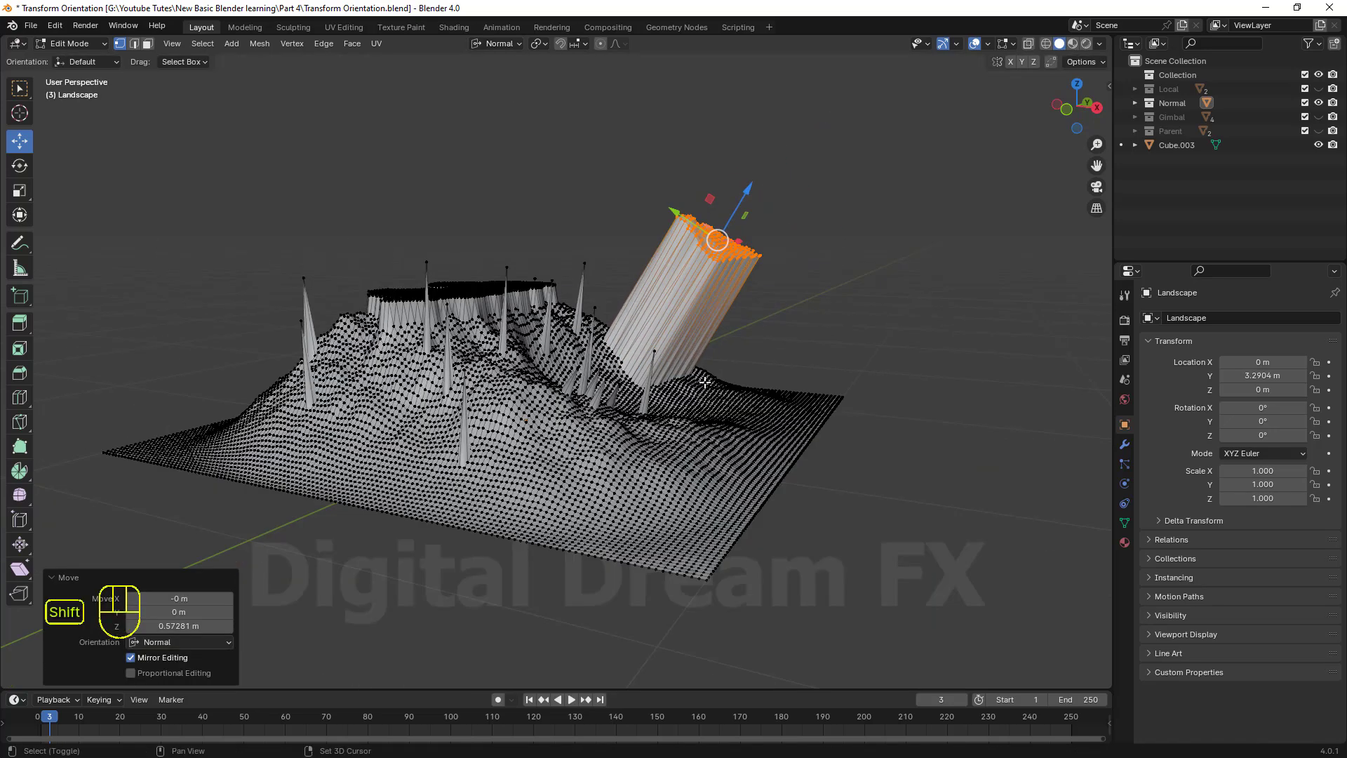
pyautogui.keyDown('shift'); pyautogui.moveTo(748, 207); pyautogui.dragTo(824, 226, button='middle'); pyautogui.keyUp('shift')
pyautogui.keyDown('shift'); pyautogui.moveTo(824, 226); pyautogui.dragTo(860, 208, button='middle'); pyautogui.keyUp('shift')
# Try moving a patch of vertices on the flat summit upward along its normal Z axis and undo it.
pyautogui.moveTo(603, 456); pyautogui.dragTo(658, 416, button='middle')
pyautogui.click(593, 382)
pyautogui.keyDown('shift'); pyautogui.moveTo(658, 416); pyautogui.dragTo(663, 388, button='middle'); pyautogui.keyUp('shift')
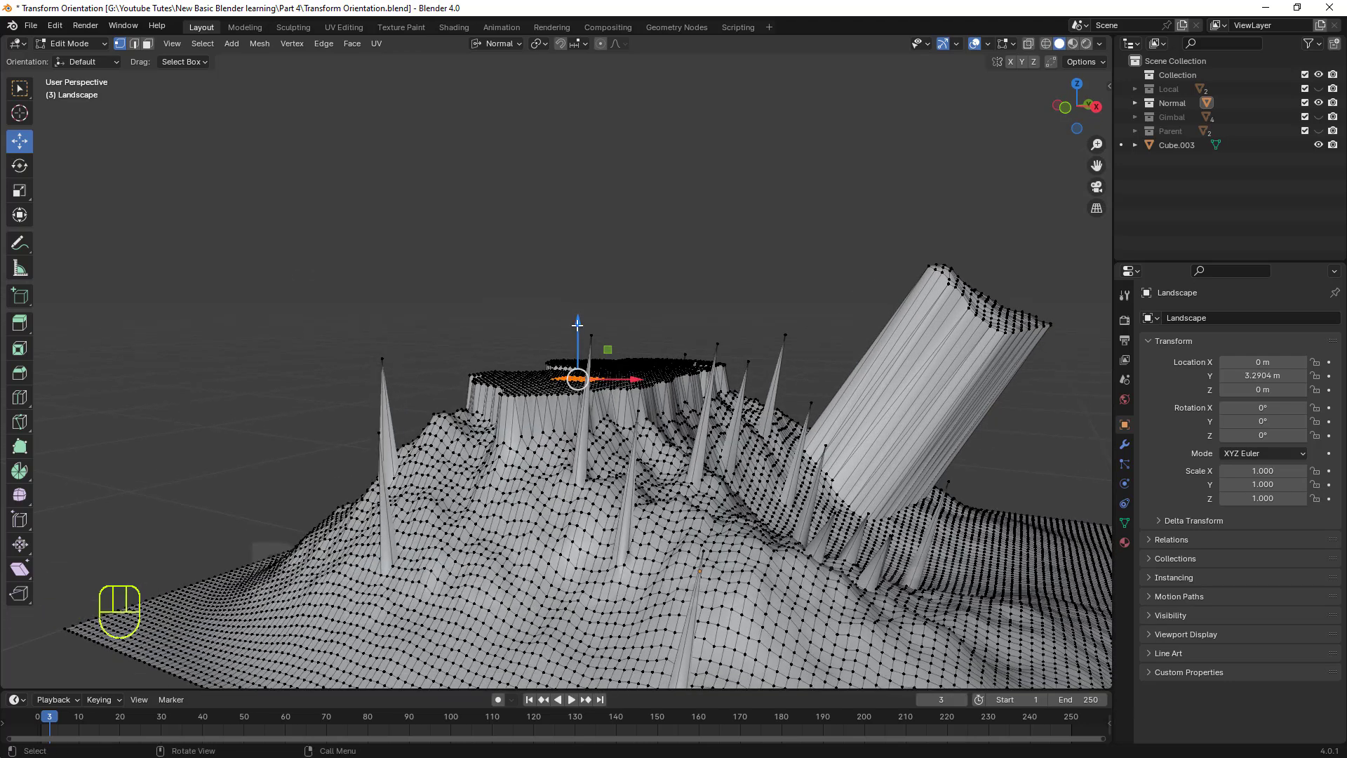
pyautogui.moveTo(577, 324); pyautogui.dragTo(578, 136)
pyautogui.hotkey('ctrl', 'z')
# Select a small patch of vertices on the opposite flank and move it about 0.367 m along its normal Z axis.
pyautogui.moveTo(656, 461); pyautogui.dragTo(753, 486, button='middle')
pyautogui.scroll(-2, 637, 527)
pyautogui.scroll(2, 731, 521)
pyautogui.scroll(2, 753, 486)
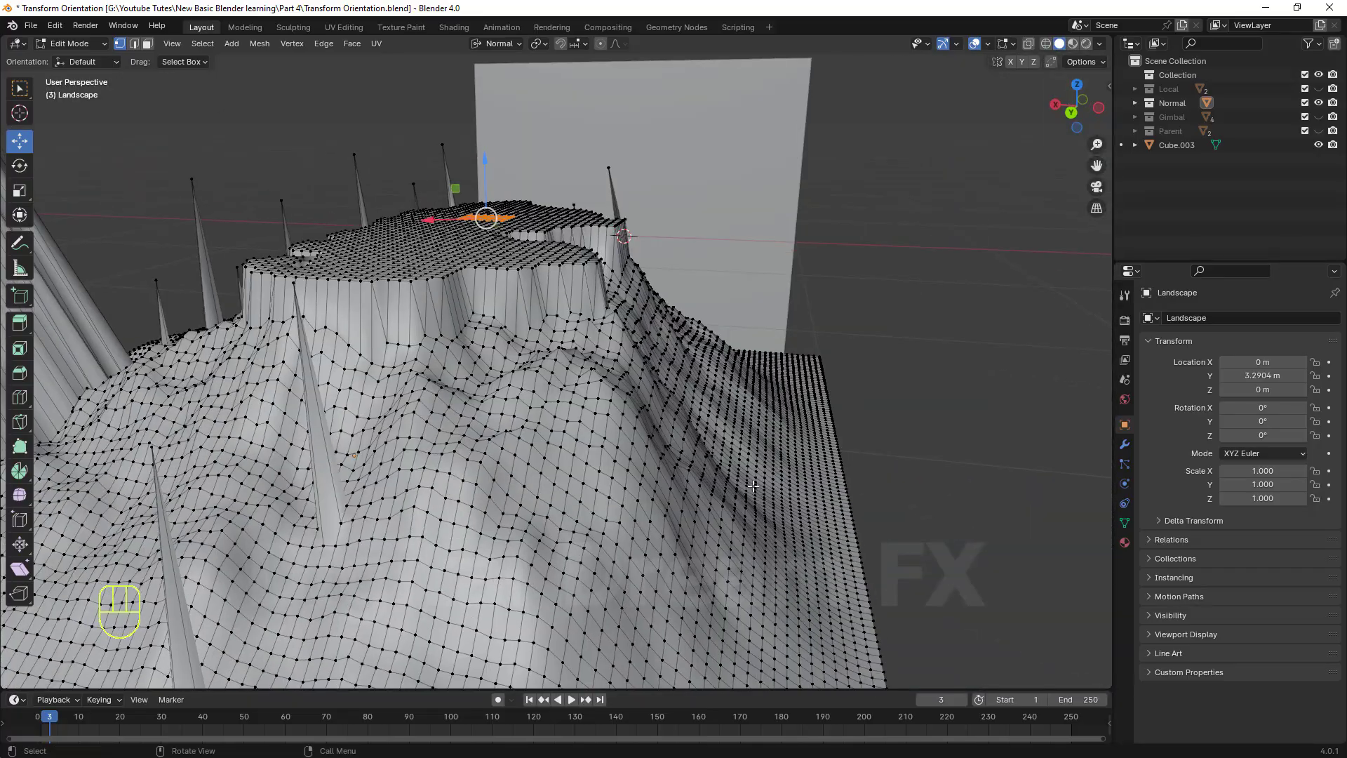
pyautogui.moveTo(731, 388); pyautogui.dragTo(758, 440)
pyautogui.scroll(-3, 771, 523)
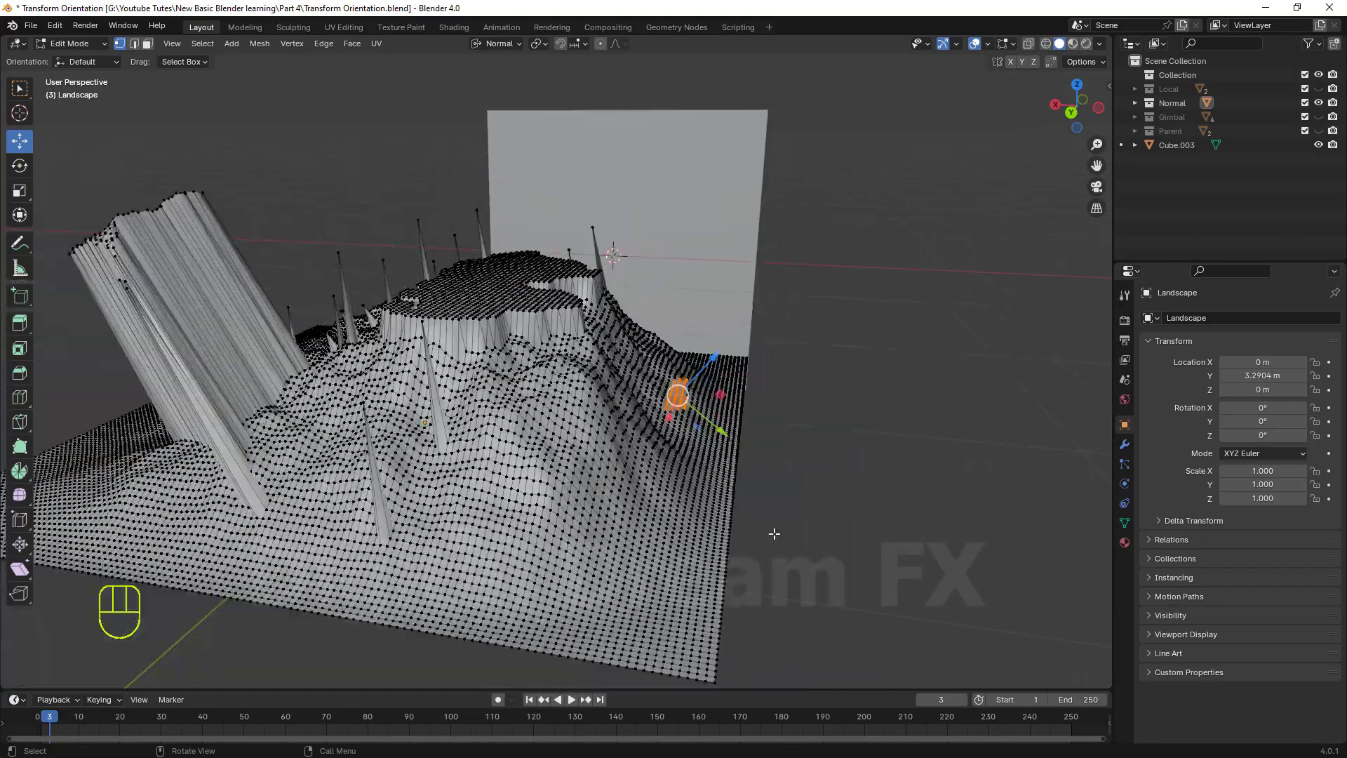
pyautogui.moveTo(773, 536); pyautogui.dragTo(791, 522, button='middle')
pyautogui.scroll(4, 790, 522)
pyautogui.keyDown('shift'); pyautogui.moveTo(800, 421); pyautogui.dragTo(758, 435, button='middle'); pyautogui.keyUp('shift')
pyautogui.scroll(-1, 757, 436)
pyautogui.moveTo(752, 366); pyautogui.dragTo(868, 251)
pyautogui.scroll(-5, 766, 500)
pyautogui.moveTo(764, 503); pyautogui.dragTo(521, 528, button='middle')
pyautogui.moveTo(634, 329); pyautogui.dragTo(704, 308, button='middle')
pyautogui.moveTo(618, 420); pyautogui.dragTo(379, 506, button='middle')
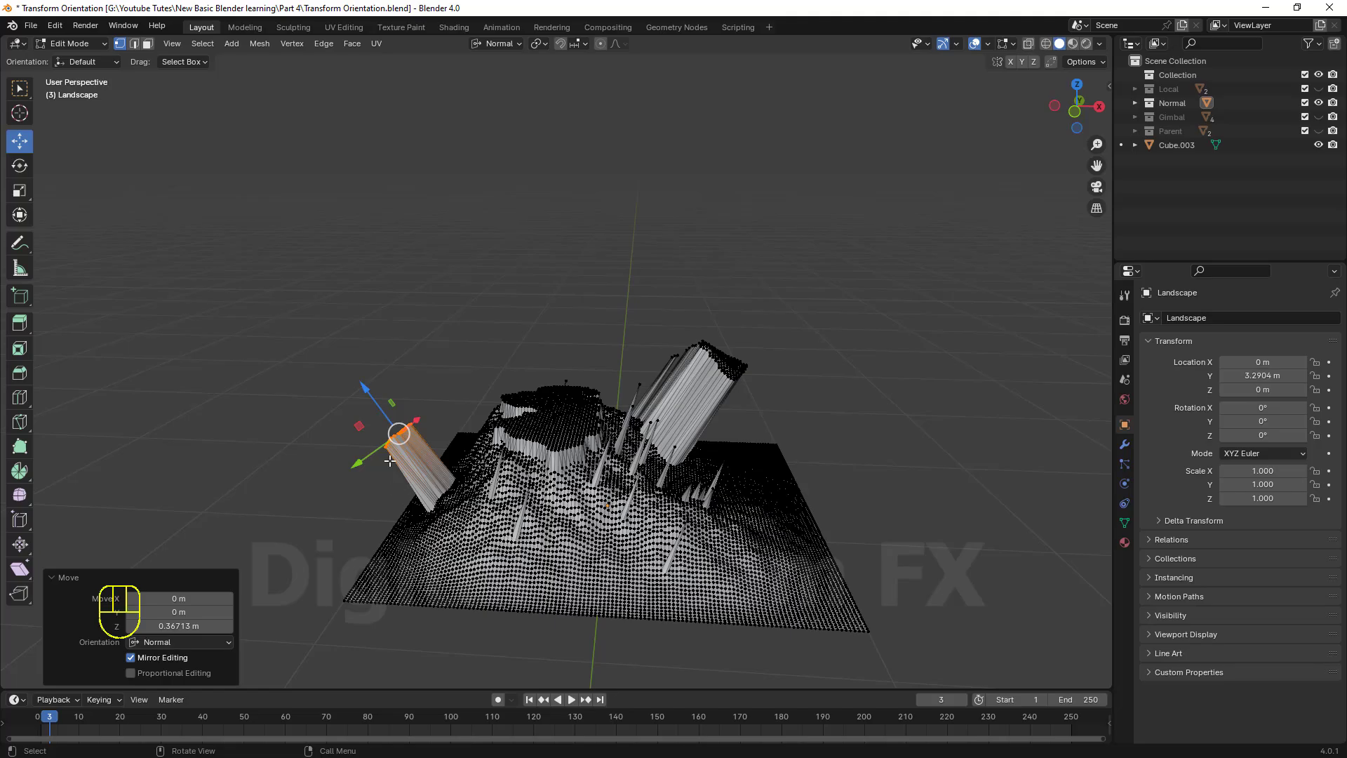
# Check the displaced vertex patches and spikes around the mountain and return the landscape to Object Mode.
pyautogui.moveTo(622, 454); pyautogui.dragTo(743, 461, button='middle')
pyautogui.scroll(-3, 743, 461)
pyautogui.scroll(5, 743, 463)
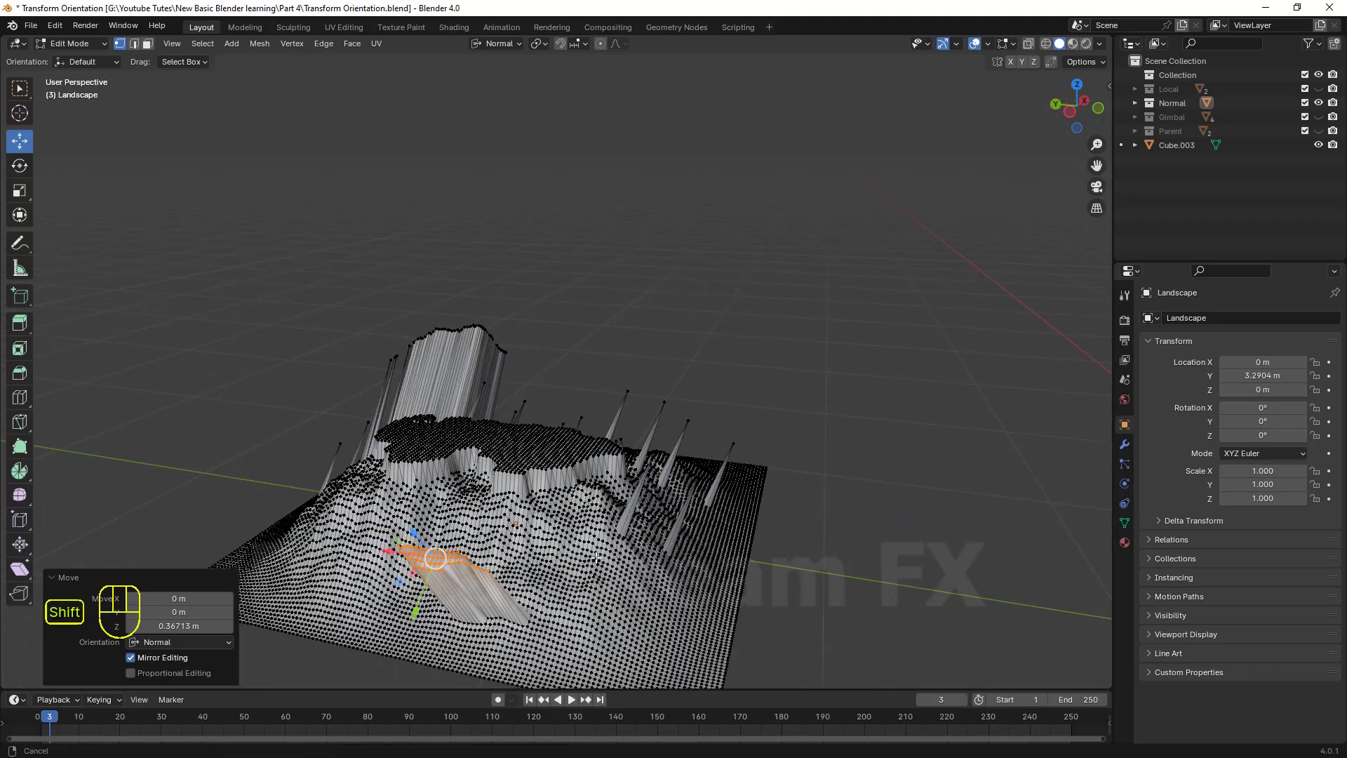
pyautogui.keyDown('shift'); pyautogui.moveTo(745, 533); pyautogui.dragTo(776, 499, button='middle'); pyautogui.keyUp('shift')
pyautogui.moveTo(775, 498); pyautogui.dragTo(605, 512, button='middle')
pyautogui.scroll(2, 581, 525)
pyautogui.scroll(-2, 515, 437)
pyautogui.scroll(1, 544, 421)
pyautogui.scroll(-2, 597, 477)
pyautogui.press('Tab')
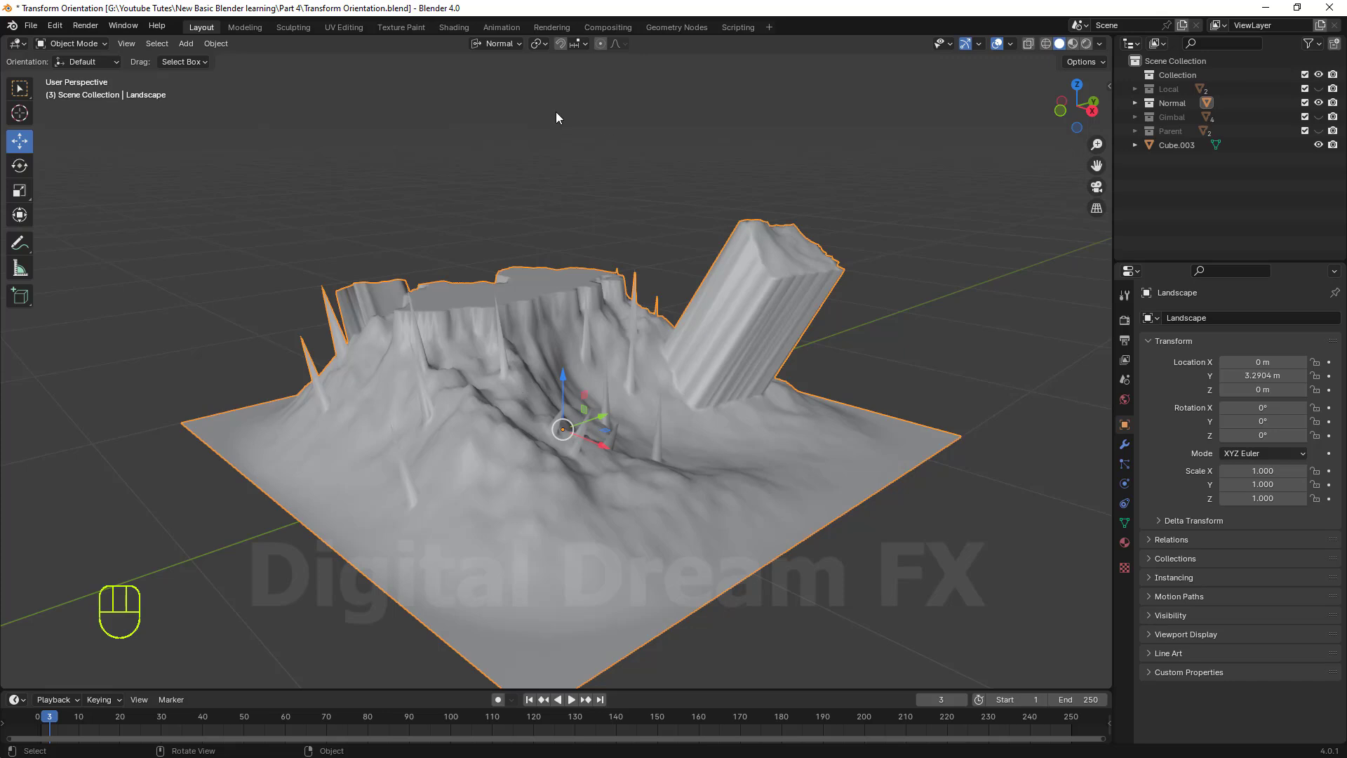
pyautogui.click(499, 43)
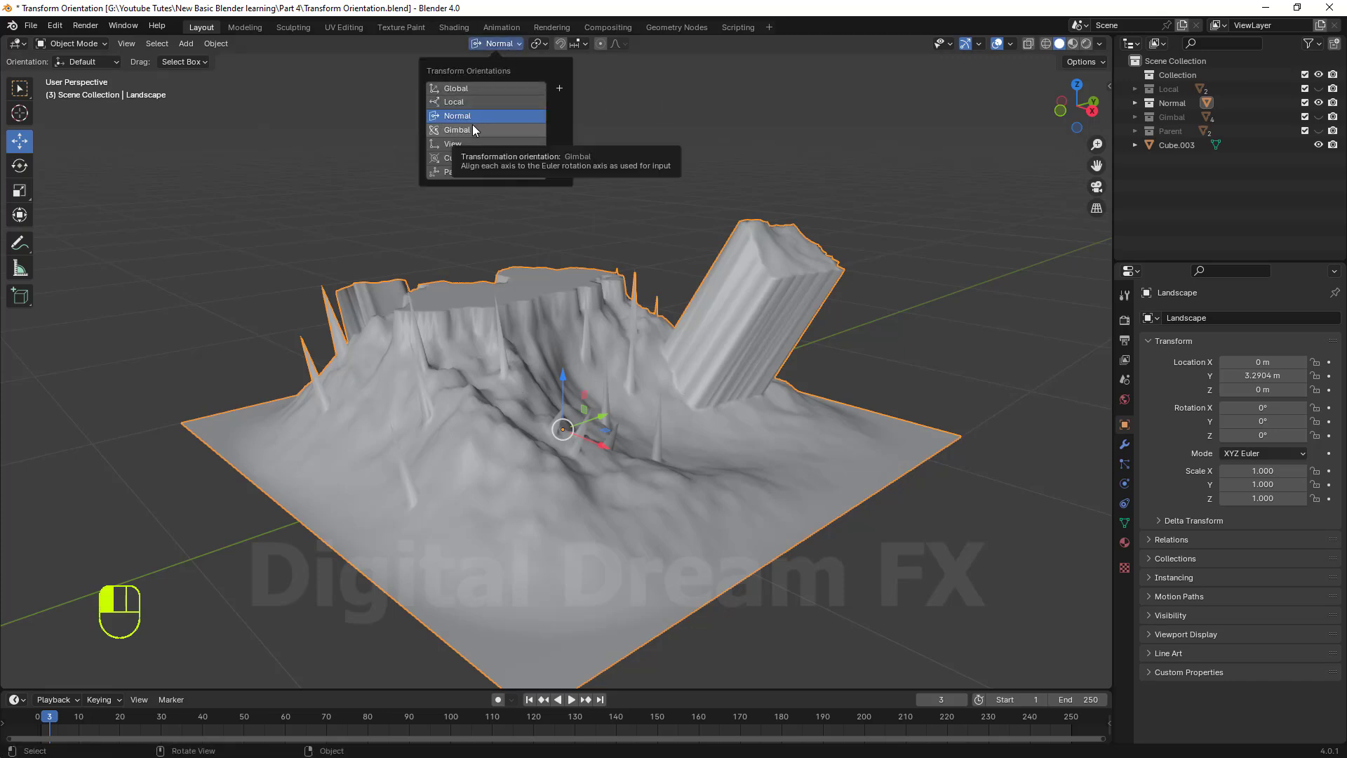
pyautogui.keyDown('shift'); pyautogui.moveTo(744, 298); pyautogui.dragTo(768, 301, button='middle'); pyautogui.keyUp('shift')
pyautogui.keyDown('shift'); pyautogui.moveTo(879, 281); pyautogui.dragTo(709, 305, button='middle'); pyautogui.keyUp('shift')
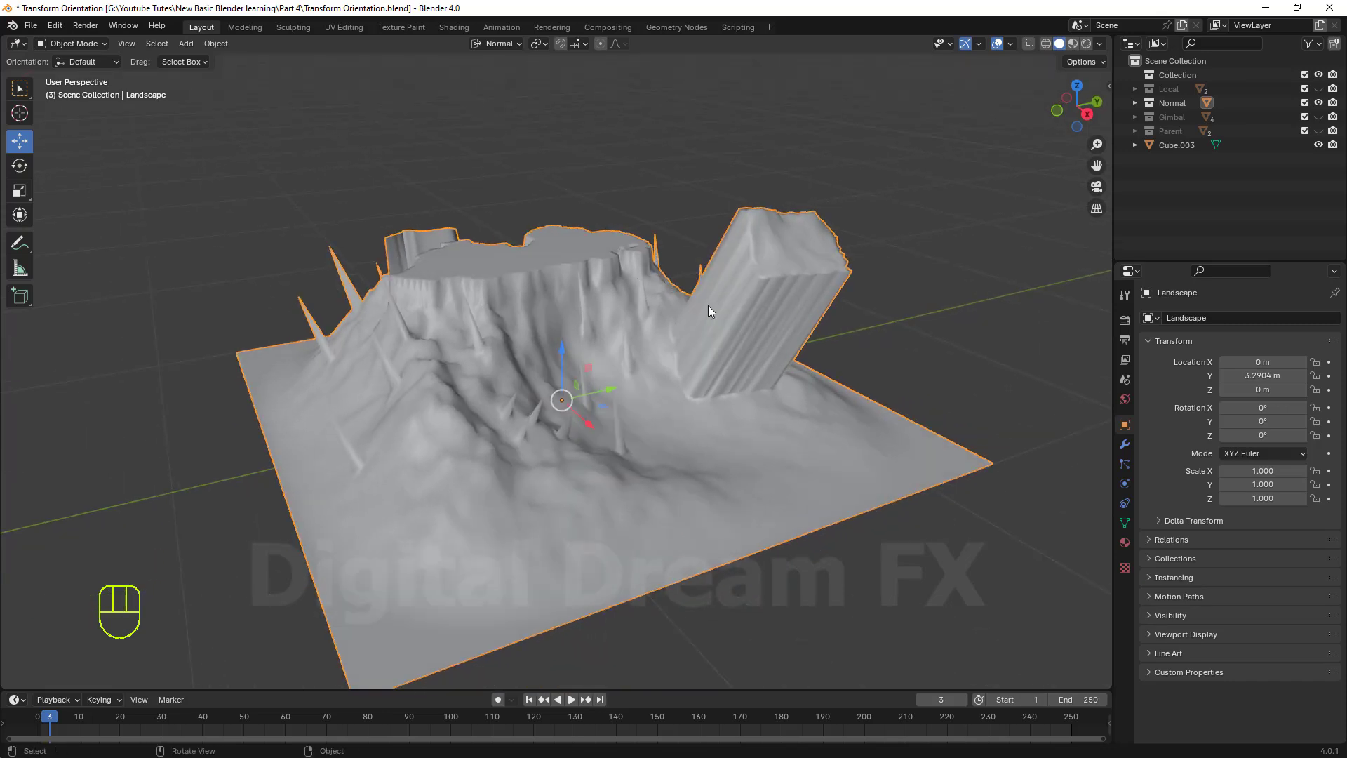
pyautogui.scroll(-1, 782, 351)
pyautogui.keyDown('shift'); pyautogui.moveTo(782, 351); pyautogui.dragTo(769, 331, button='middle'); pyautogui.keyUp('shift')
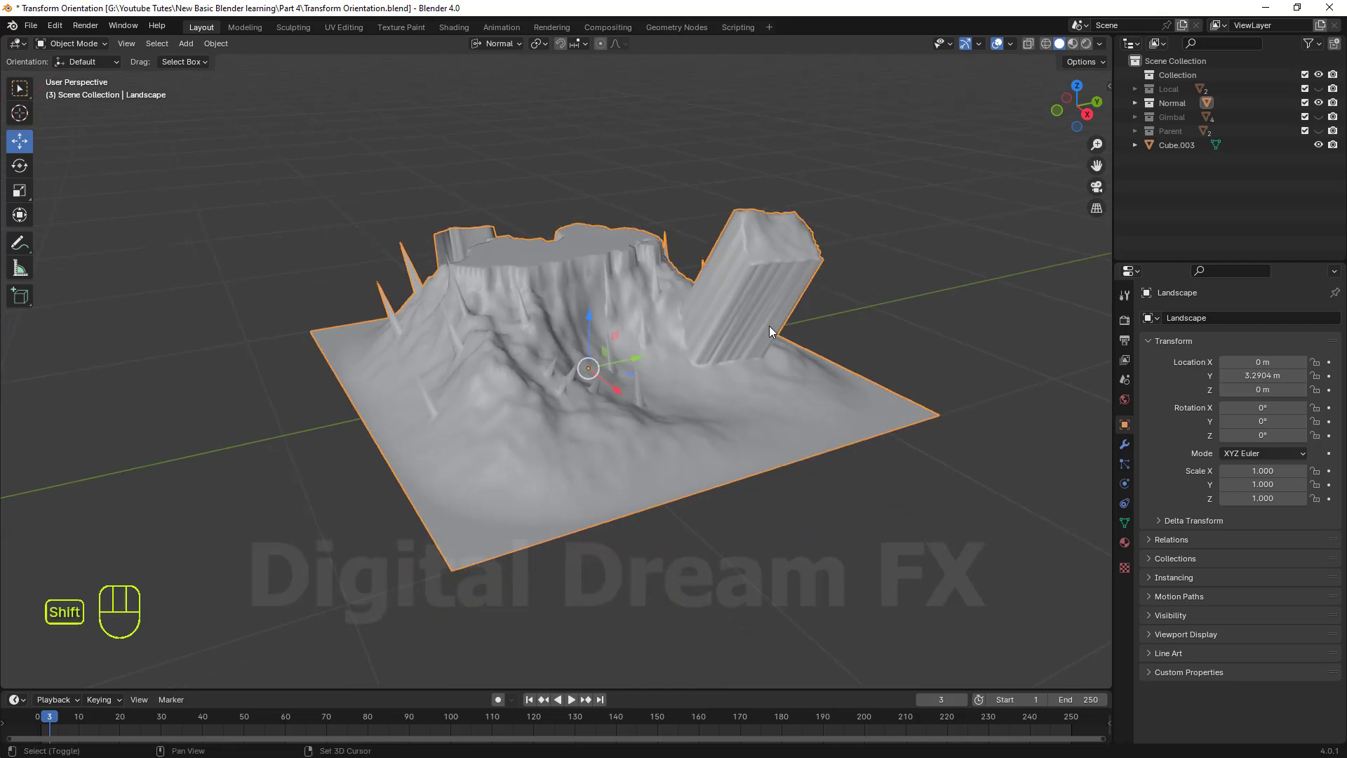
pyautogui.moveTo(616, 198); pyautogui.dragTo(625, 201, button='middle')
pyautogui.keyDown('shift'); pyautogui.moveTo(624, 365); pyautogui.dragTo(631, 372, button='middle'); pyautogui.keyUp('shift')
pyautogui.keyDown('shift'); pyautogui.moveTo(755, 347); pyautogui.dragTo(746, 354, button='middle'); pyautogui.keyUp('shift')
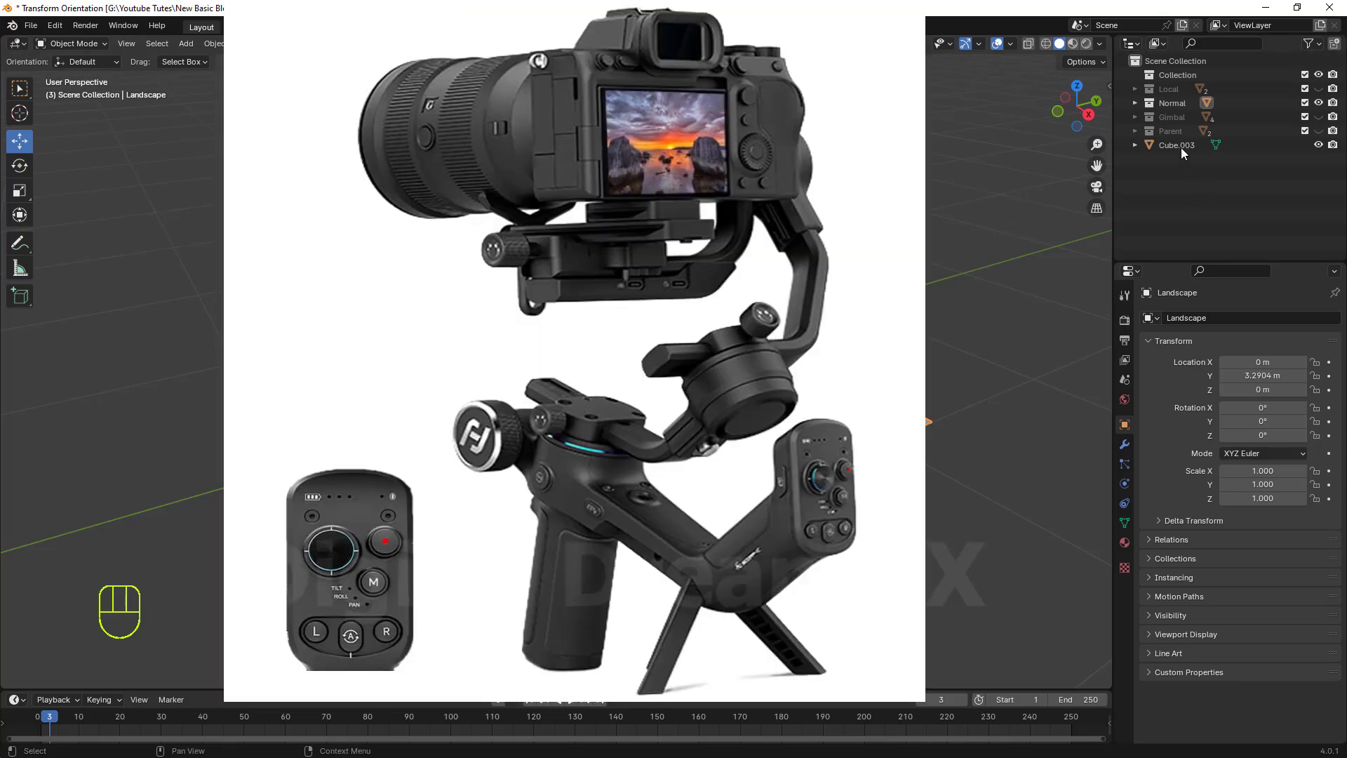
# Hide the Normal collection and show the Gimbal collection instead.
pyautogui.click(1178, 117)
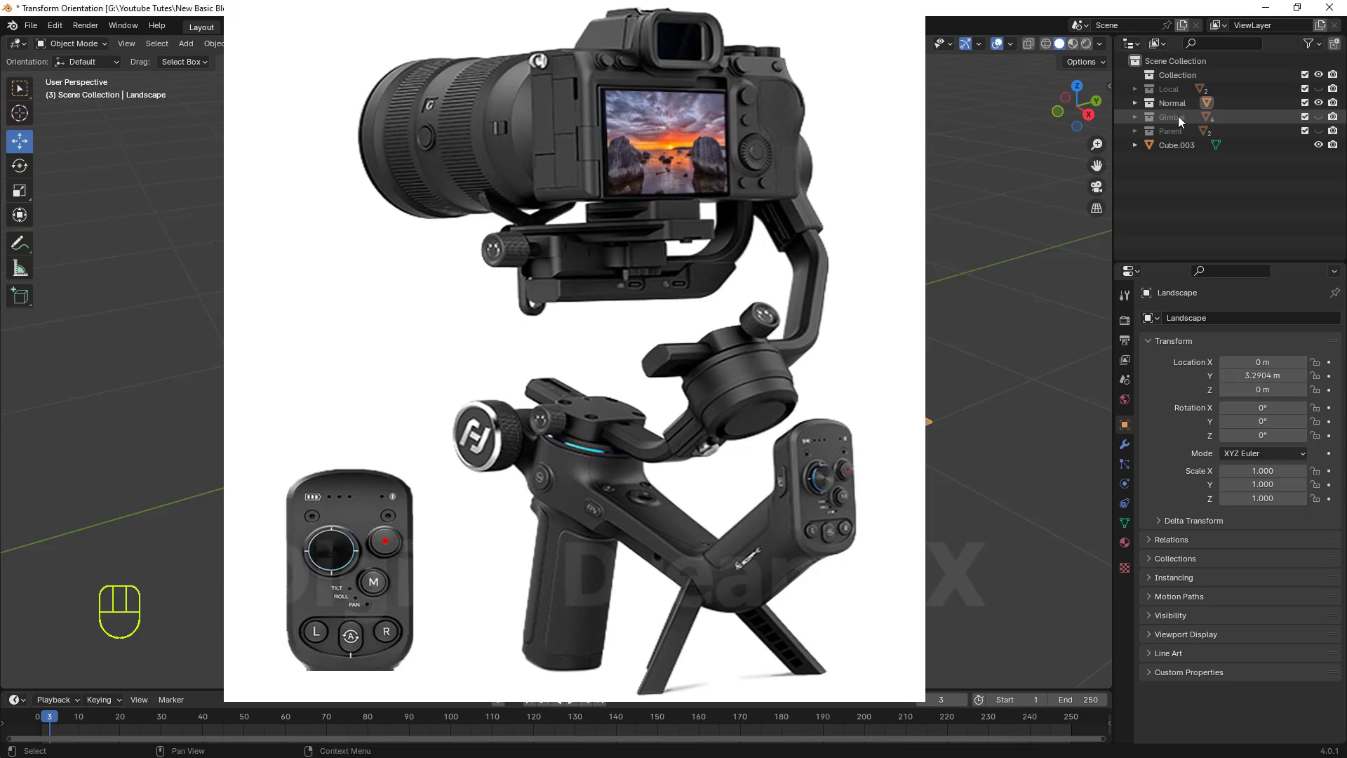
pyautogui.click(1319, 103)
pyautogui.click(1319, 117)
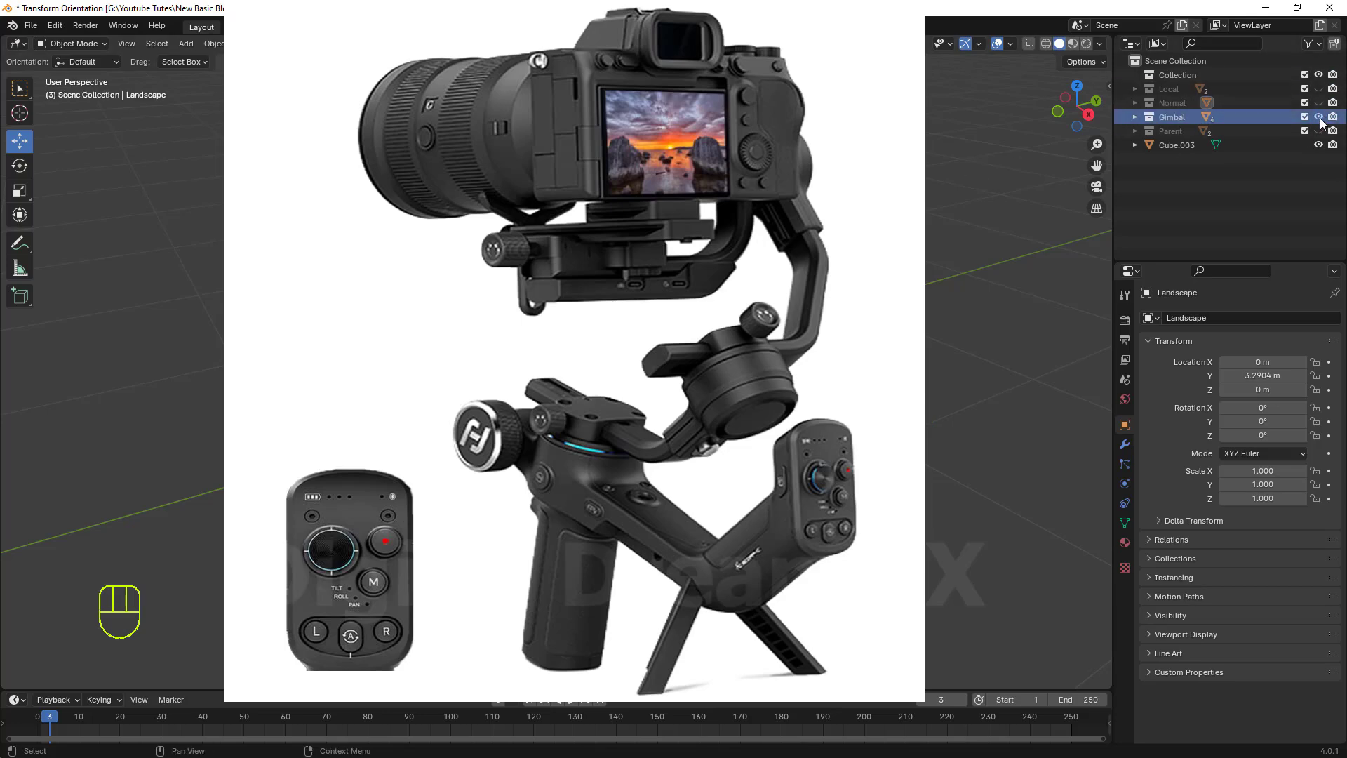
pyautogui.click(1173, 118)
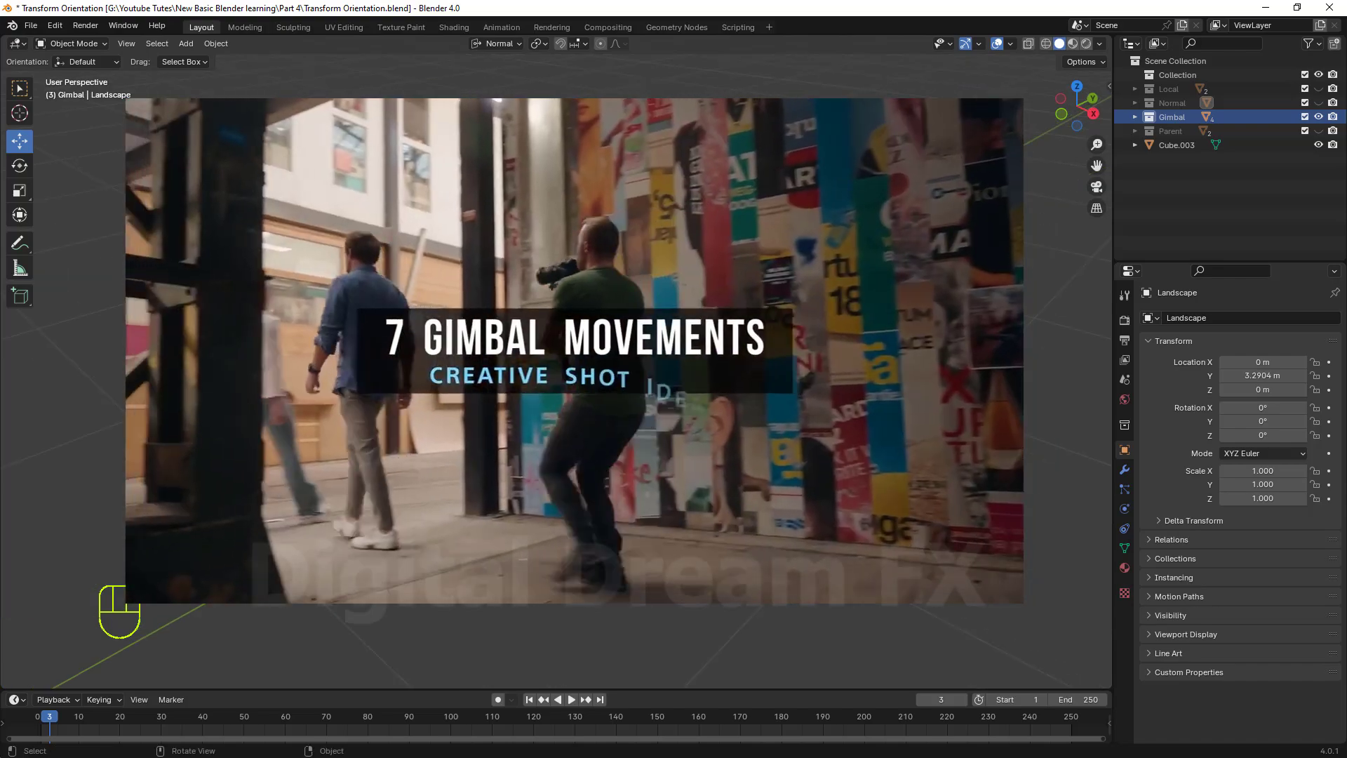
# Delete the leftover Cube.003 object and select the red X Axis ring of the gimbal model.
pyautogui.moveTo(632, 378); pyautogui.dragTo(565, 386, button='middle')
pyautogui.press('Delete')
pyautogui.click(637, 400)
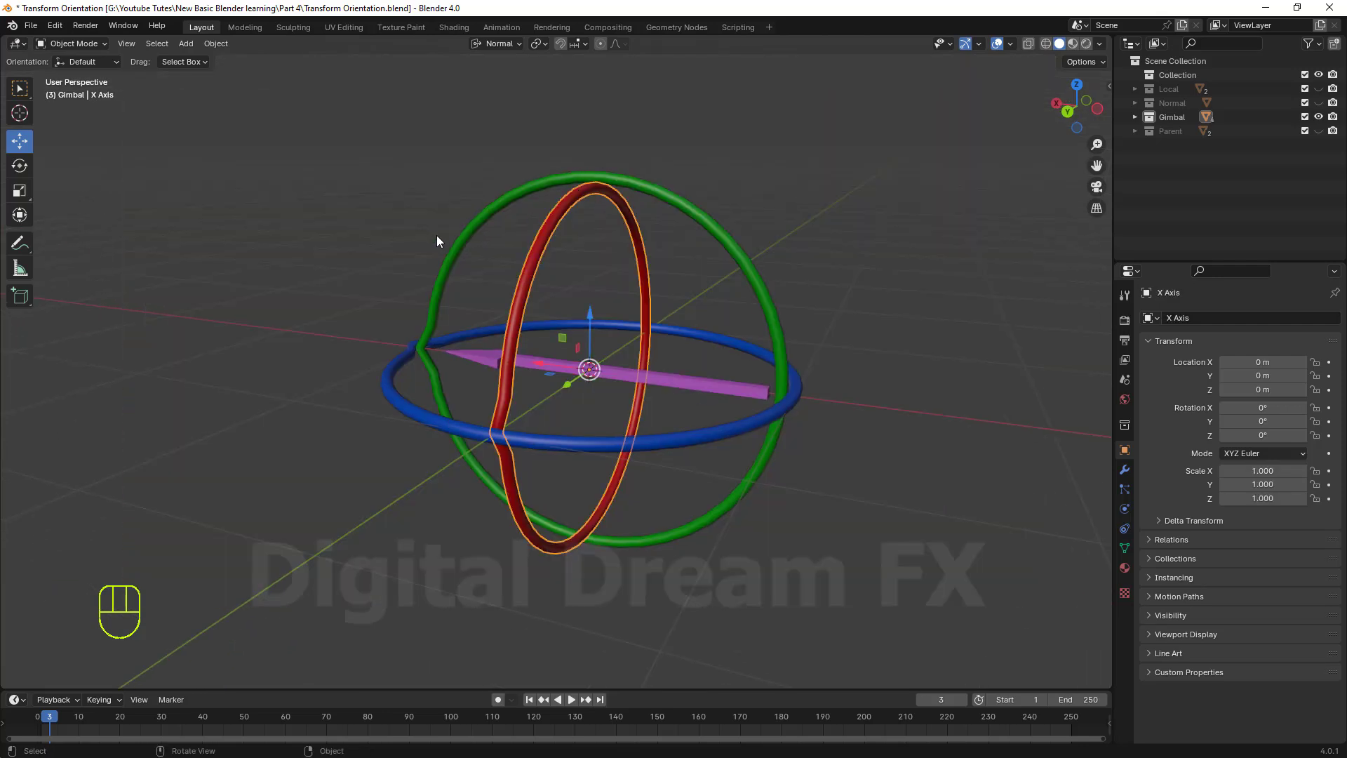
# Select the blue Z Axis ring and examine how the gimbal's three rings and arrow are arranged.
pyautogui.click(437, 327)
pyautogui.scroll(-3, 498, 432)
pyautogui.moveTo(511, 449); pyautogui.dragTo(662, 522, button='middle')
pyautogui.scroll(-2, 548, 487)
pyautogui.scroll(3, 595, 566)
pyautogui.click(648, 423)
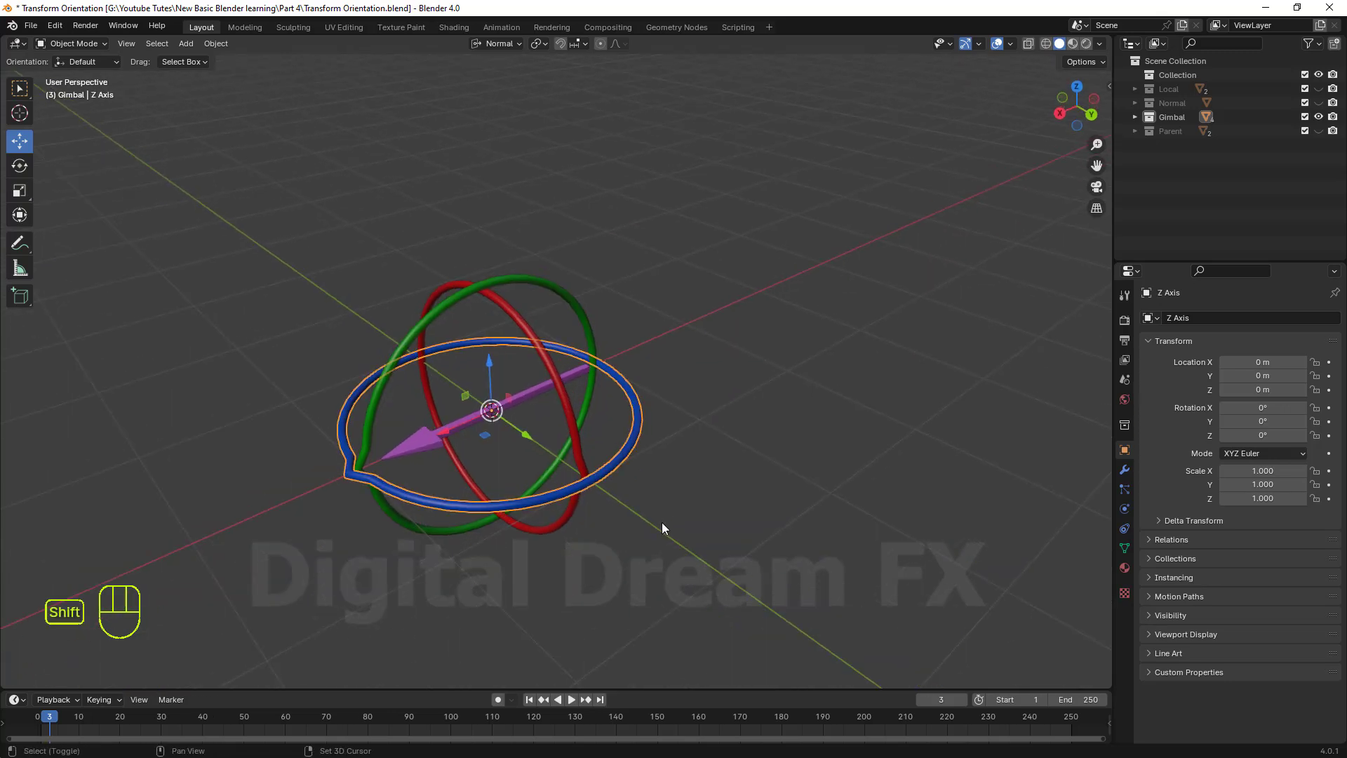
pyautogui.scroll(-2, 566, 406)
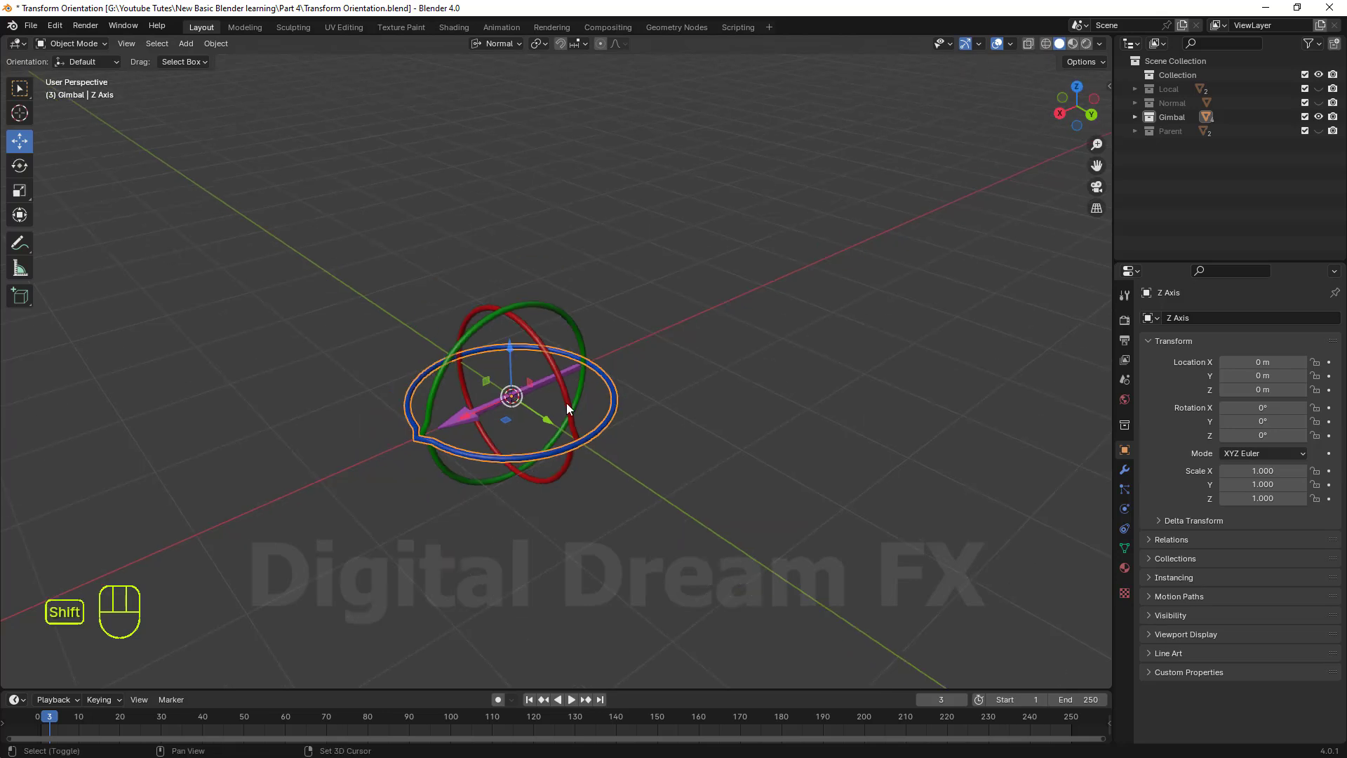
pyautogui.moveTo(566, 407); pyautogui.dragTo(604, 421, button='middle')
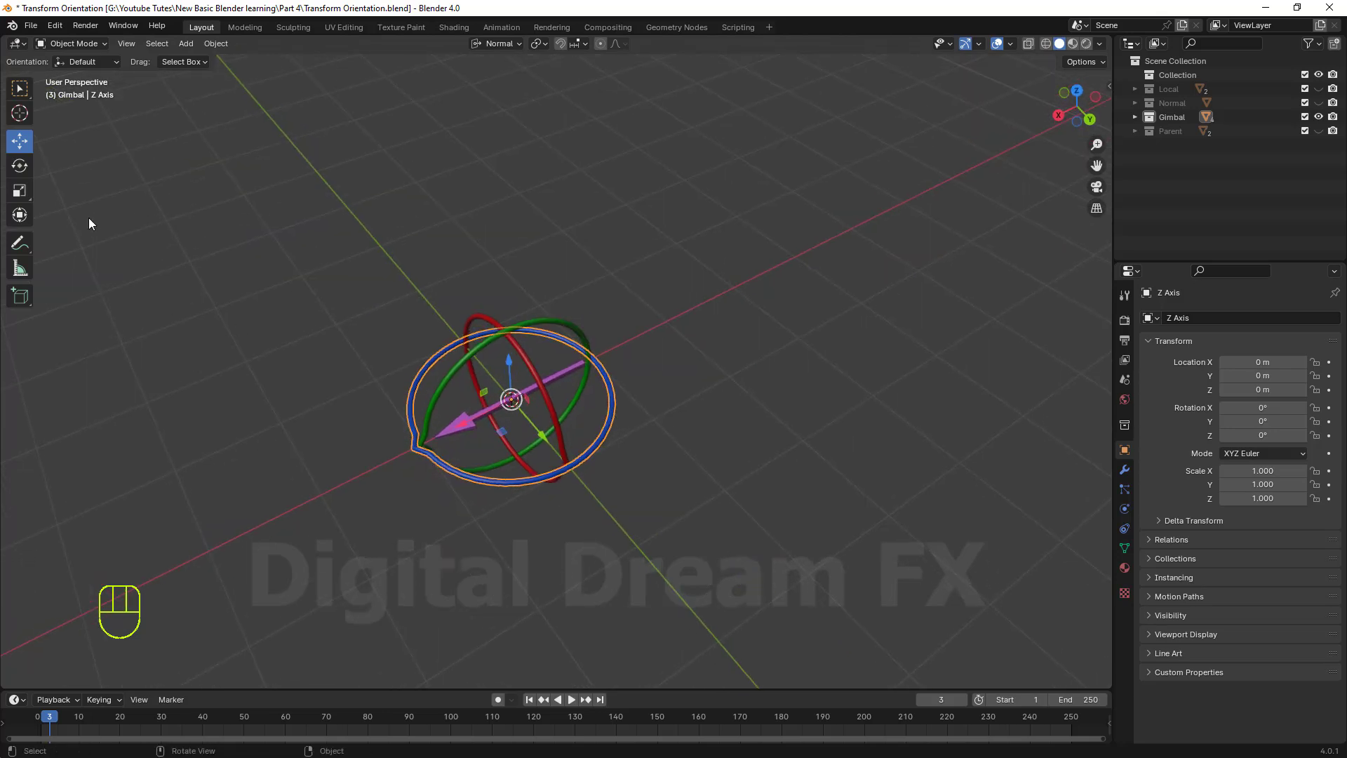
# Try rotating the blue Z Axis ring with the Rotate tool and undo each rotation.
pyautogui.click(20, 165)
pyautogui.moveTo(517, 439); pyautogui.dragTo(414, 425)
pyautogui.hotkey('ctrl', 'z')
pyautogui.hotkey('ctrl', 'z')
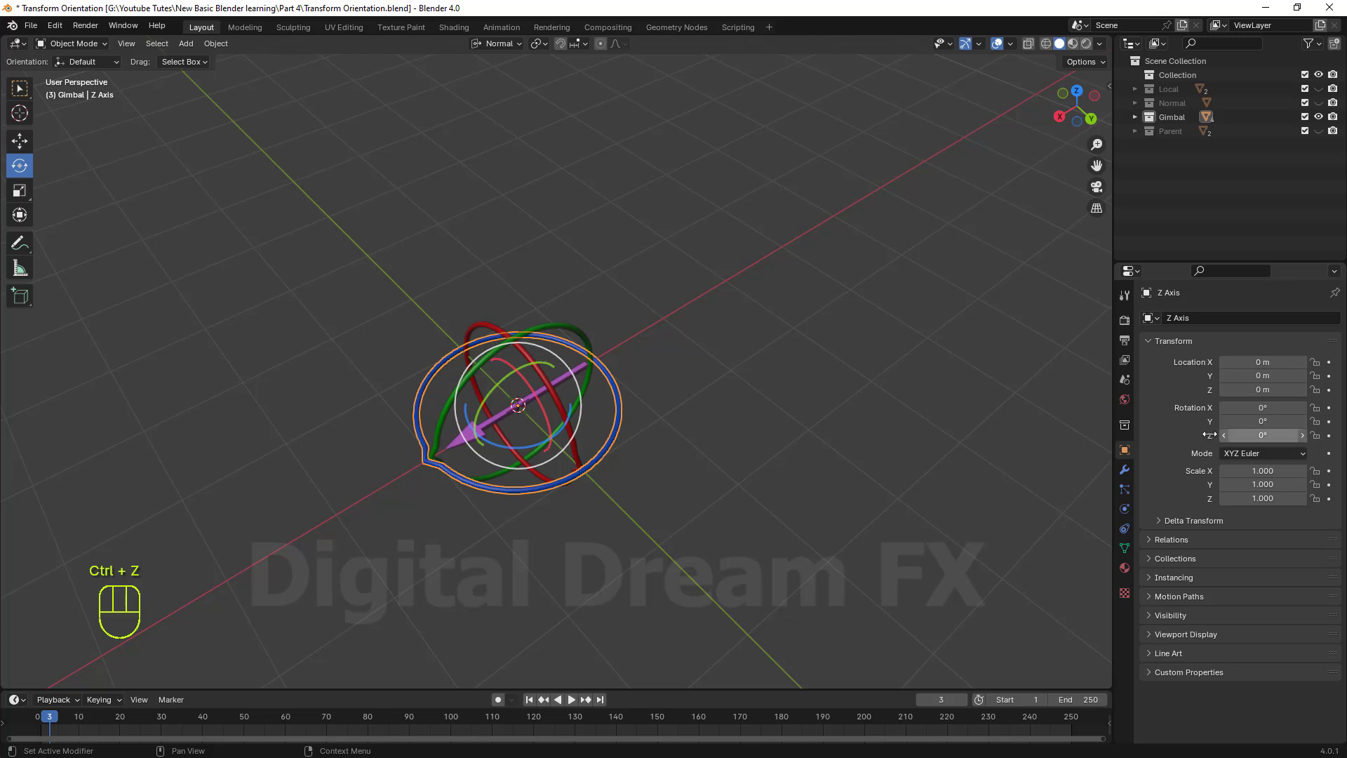
pyautogui.moveTo(502, 441); pyautogui.dragTo(450, 501)
pyautogui.hotkey('ctrl', 'z')
pyautogui.moveTo(675, 364); pyautogui.dragTo(576, 339, button='middle')
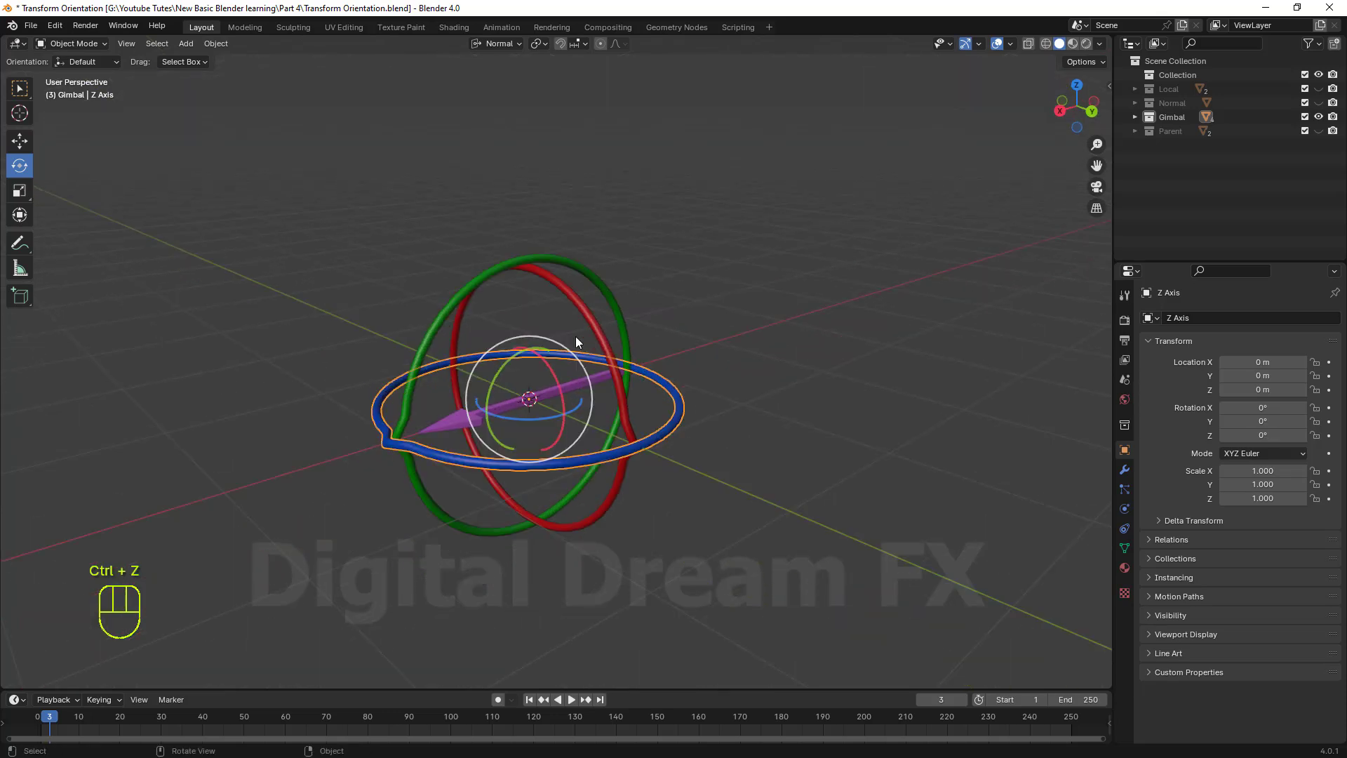
# Try rotating the red X Axis ring about its own axis and undo the rotation.
pyautogui.click(567, 293)
pyautogui.moveTo(567, 293); pyautogui.dragTo(571, 372, button='middle')
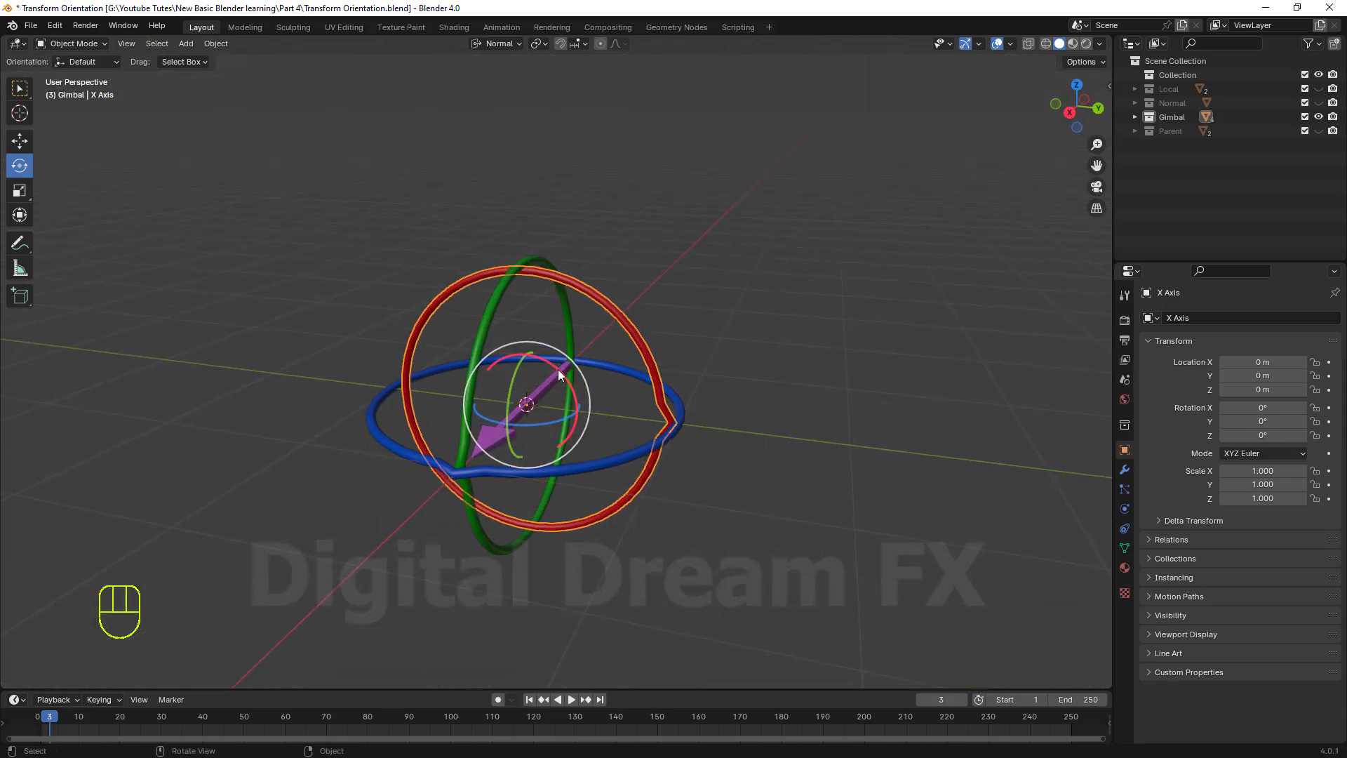
pyautogui.moveTo(558, 369); pyautogui.dragTo(692, 462)
pyautogui.hotkey('ctrl', 'z')
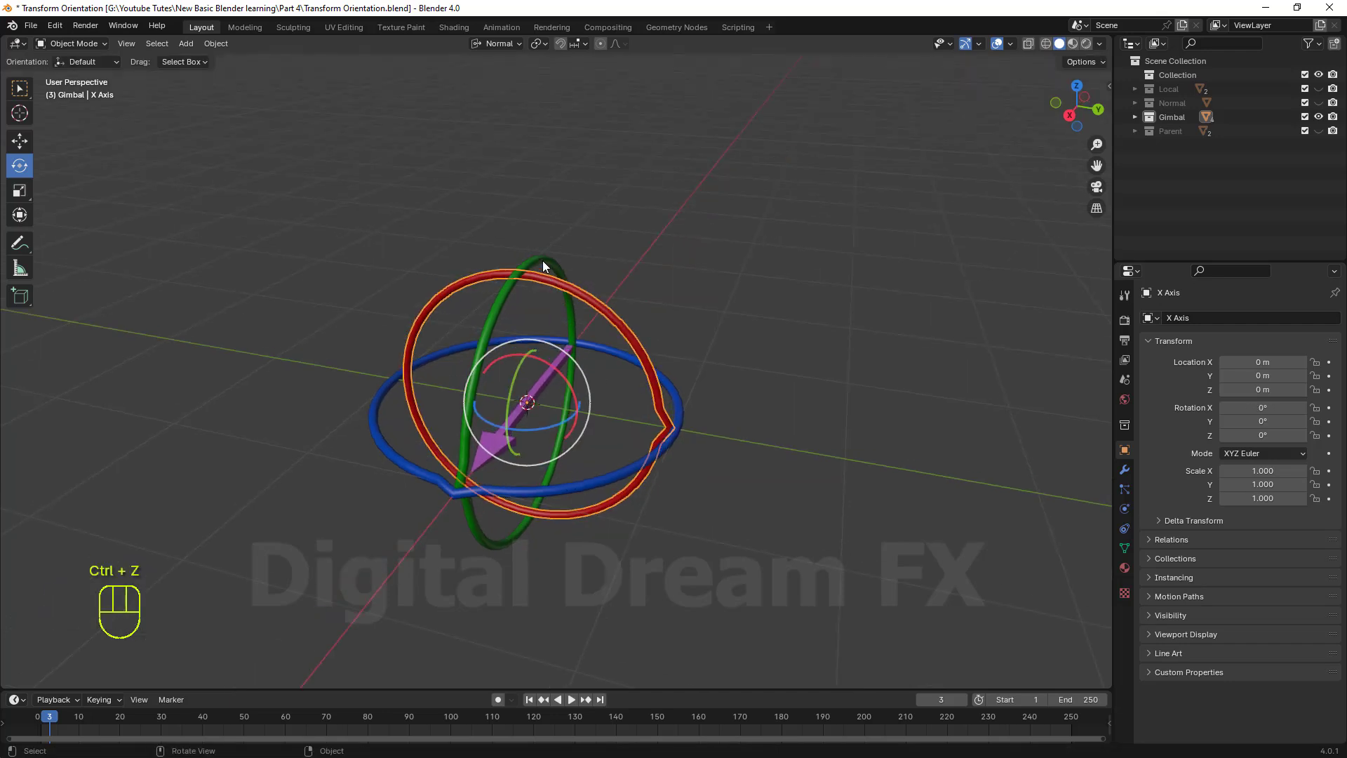
# Try rotating the green Y Axis ring about its own axis and undo the rotation.
pyautogui.click(541, 265)
pyautogui.moveTo(667, 439); pyautogui.dragTo(545, 393, button='middle')
pyautogui.moveTo(550, 335)
pyautogui.mouseDown()
pyautogui.moveTo(578, 368)
pyautogui.moveTo(565, 337)
pyautogui.moveTo(562, 414)
pyautogui.moveTo(555, 351)
pyautogui.mouseUp()
pyautogui.hotkey('ctrl', 'z')
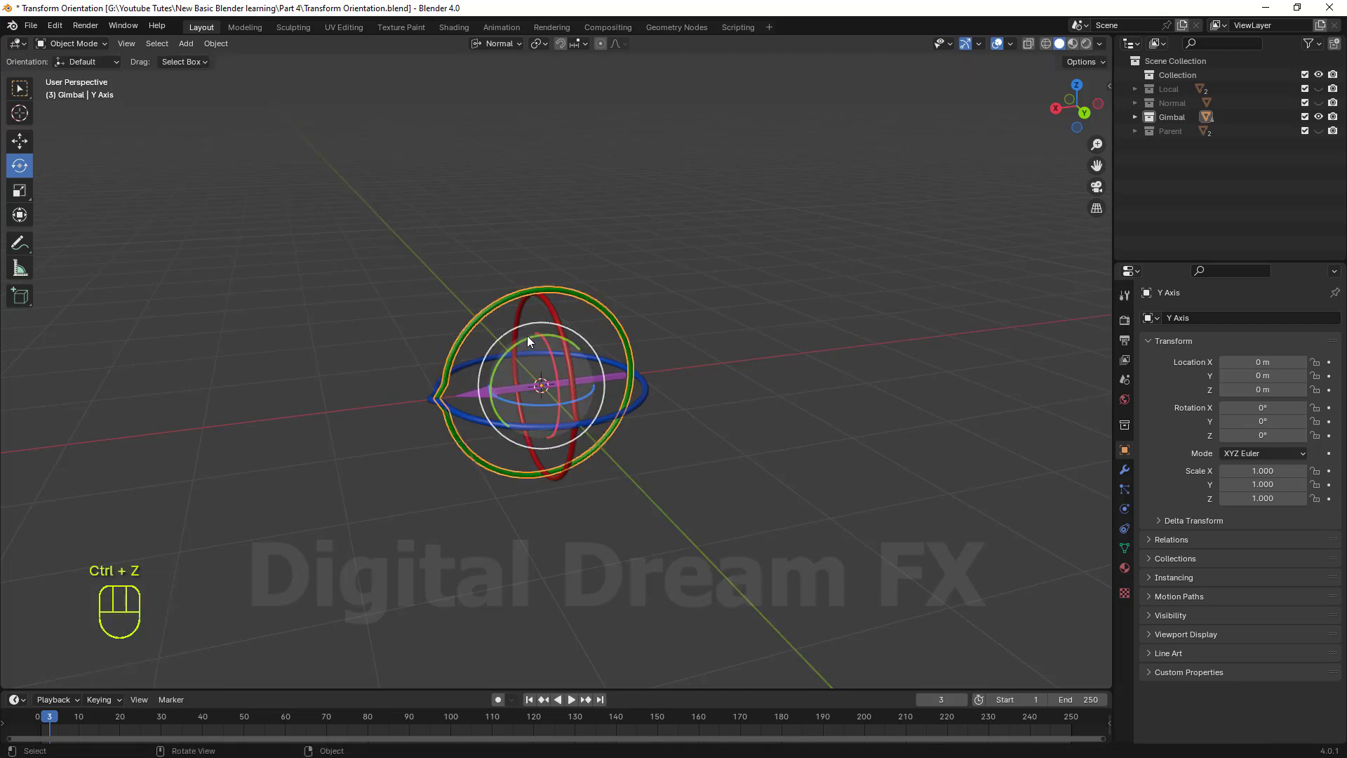
# Examine the rotation mode options of the green Y Axis ring, including the XYZ Euler order.
pyautogui.moveTo(508, 352); pyautogui.dragTo(616, 478, button='middle')
pyautogui.scroll(2, 531, 429)
pyautogui.scroll(-2, 531, 429)
pyautogui.scroll(1, 609, 492)
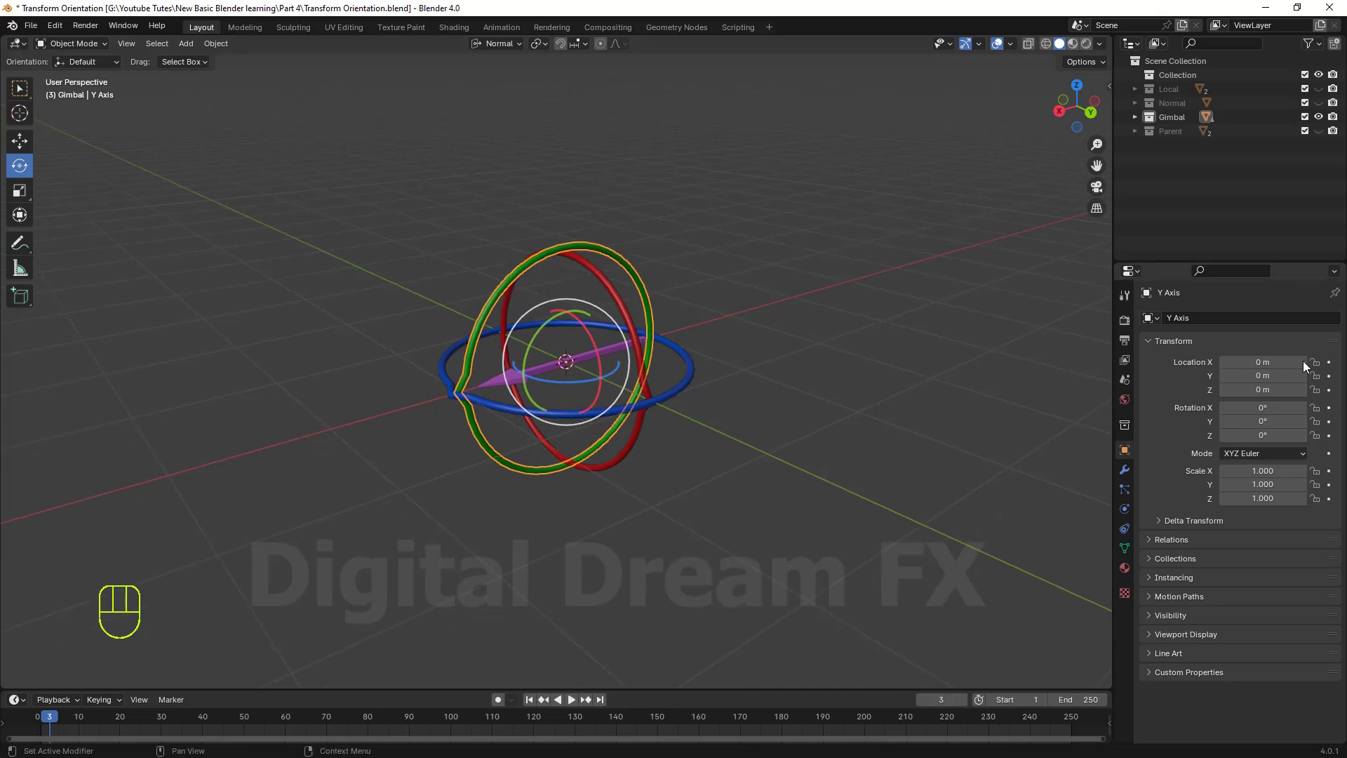
pyautogui.moveTo(797, 451); pyautogui.dragTo(835, 456, button='middle')
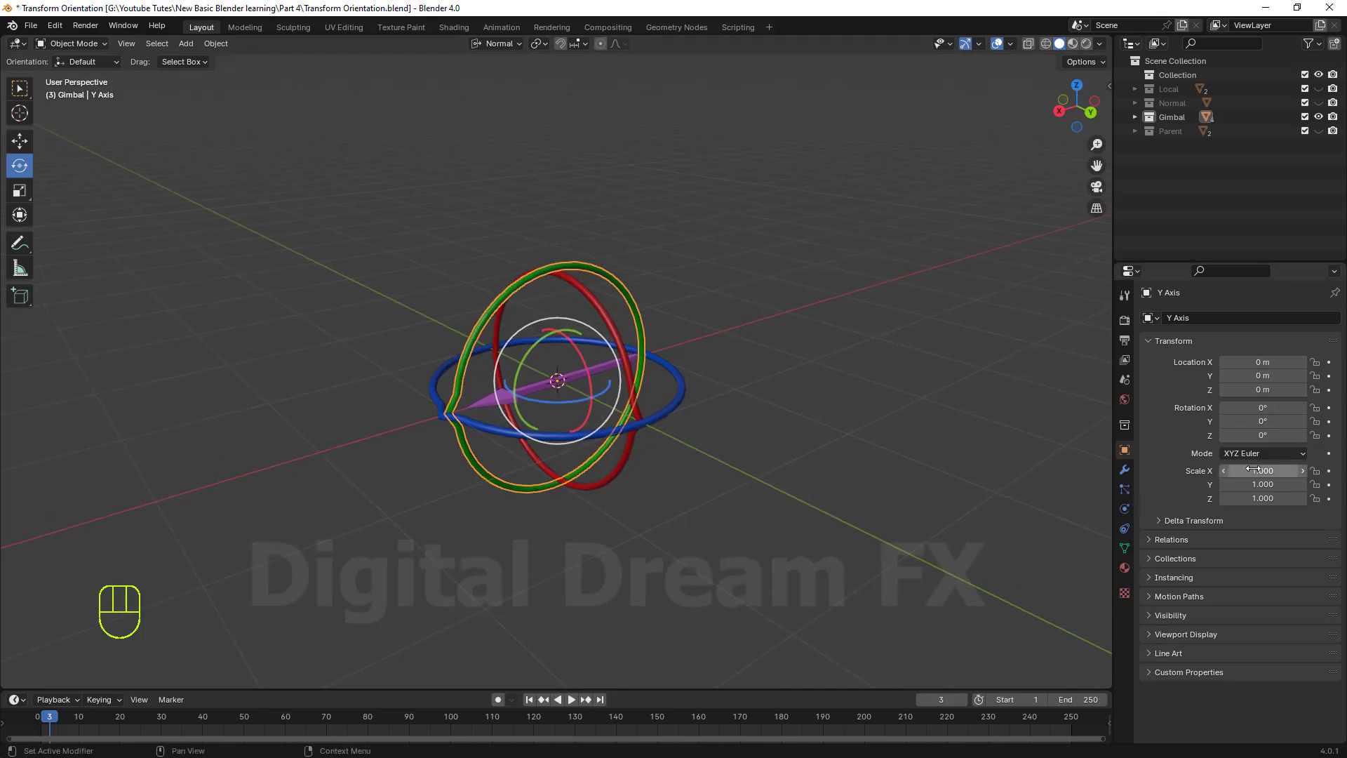
pyautogui.click(1225, 455)
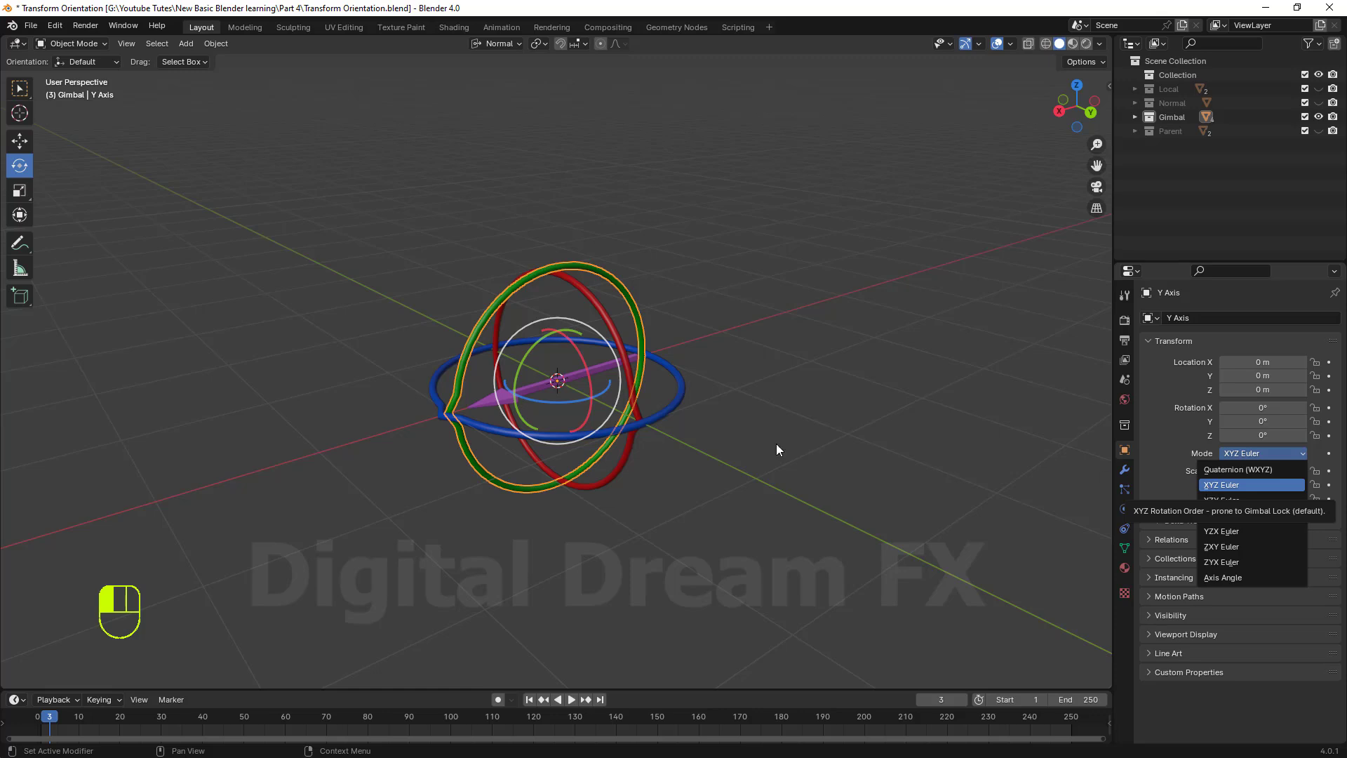
pyautogui.scroll(-2, 652, 414)
pyautogui.moveTo(653, 414); pyautogui.dragTo(714, 531, button='middle')
pyautogui.scroll(4, 695, 464)
pyautogui.moveTo(707, 453); pyautogui.dragTo(682, 447, button='middle')
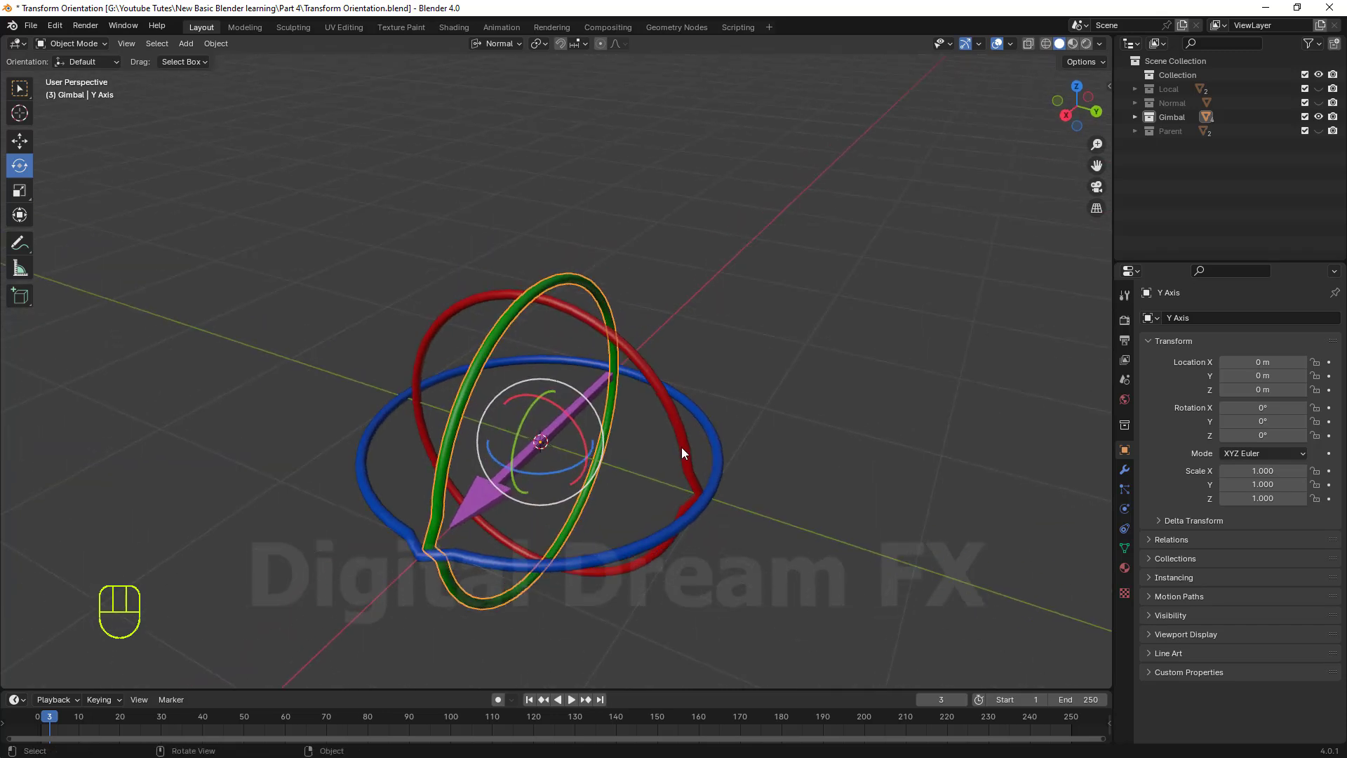
# Select the red X Axis ring and then the purple arrow at the centre of the gimbal.
pyautogui.click(683, 451)
pyautogui.moveTo(721, 571)
pyautogui.keyDown('shift'); pyautogui.mouseDown(button='middle')
pyautogui.moveTo(761, 550)
pyautogui.moveTo(734, 574)
pyautogui.mouseUp(button='middle'); pyautogui.keyUp('shift')
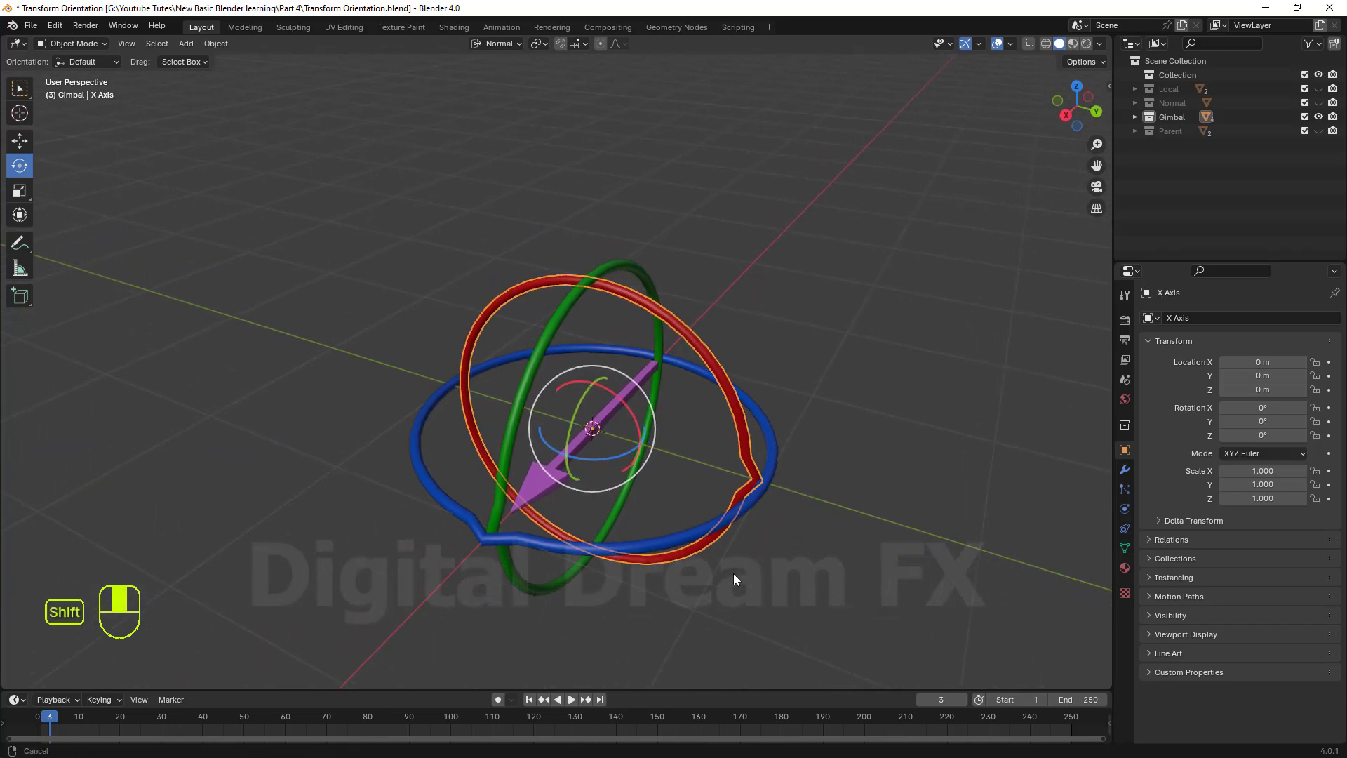
pyautogui.click(796, 546)
pyautogui.click(632, 385)
pyautogui.scroll(-2, 626, 403)
pyautogui.keyDown('shift'); pyautogui.moveTo(598, 489); pyautogui.dragTo(480, 490, button='middle'); pyautogui.keyUp('shift')
pyautogui.keyDown('shift'); pyautogui.moveTo(609, 436); pyautogui.dragTo(1026, 451, button='middle'); pyautogui.keyUp('shift')
pyautogui.scroll(1, 997, 407)
pyautogui.keyDown('shift'); pyautogui.moveTo(861, 486); pyautogui.dragTo(849, 443, button='middle'); pyautogui.keyUp('shift')
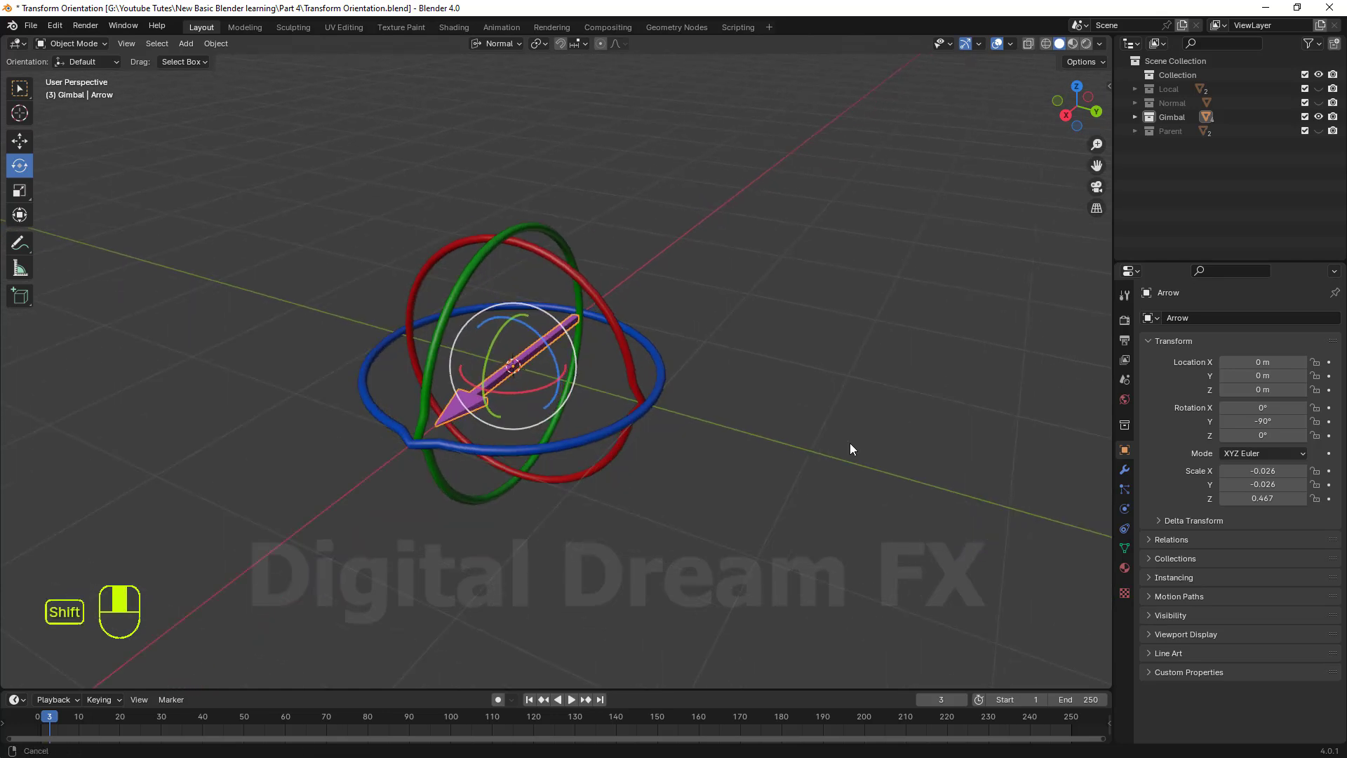
# Annotate the letters X, Y and Z in a column with an arrow below, in the empty space beside the gimbal.
pyautogui.moveTo(767, 496)
pyautogui.mouseDown(button='middle')
pyautogui.moveTo(769, 481)
pyautogui.moveTo(755, 511)
pyautogui.moveTo(758, 489)
pyautogui.mouseUp(button='middle')
pyautogui.scroll(1, 770, 482)
pyautogui.scroll(-1, 769, 497)
pyautogui.moveTo(846, 510)
pyautogui.keyDown('shift'); pyautogui.mouseDown(button='middle')
pyautogui.moveTo(798, 532)
pyautogui.moveTo(672, 504)
pyautogui.moveTo(693, 506)
pyautogui.mouseUp(button='middle'); pyautogui.keyUp('shift')
pyautogui.keyDown('shift'); pyautogui.moveTo(479, 457); pyautogui.dragTo(466, 449, button='middle'); pyautogui.keyUp('shift')
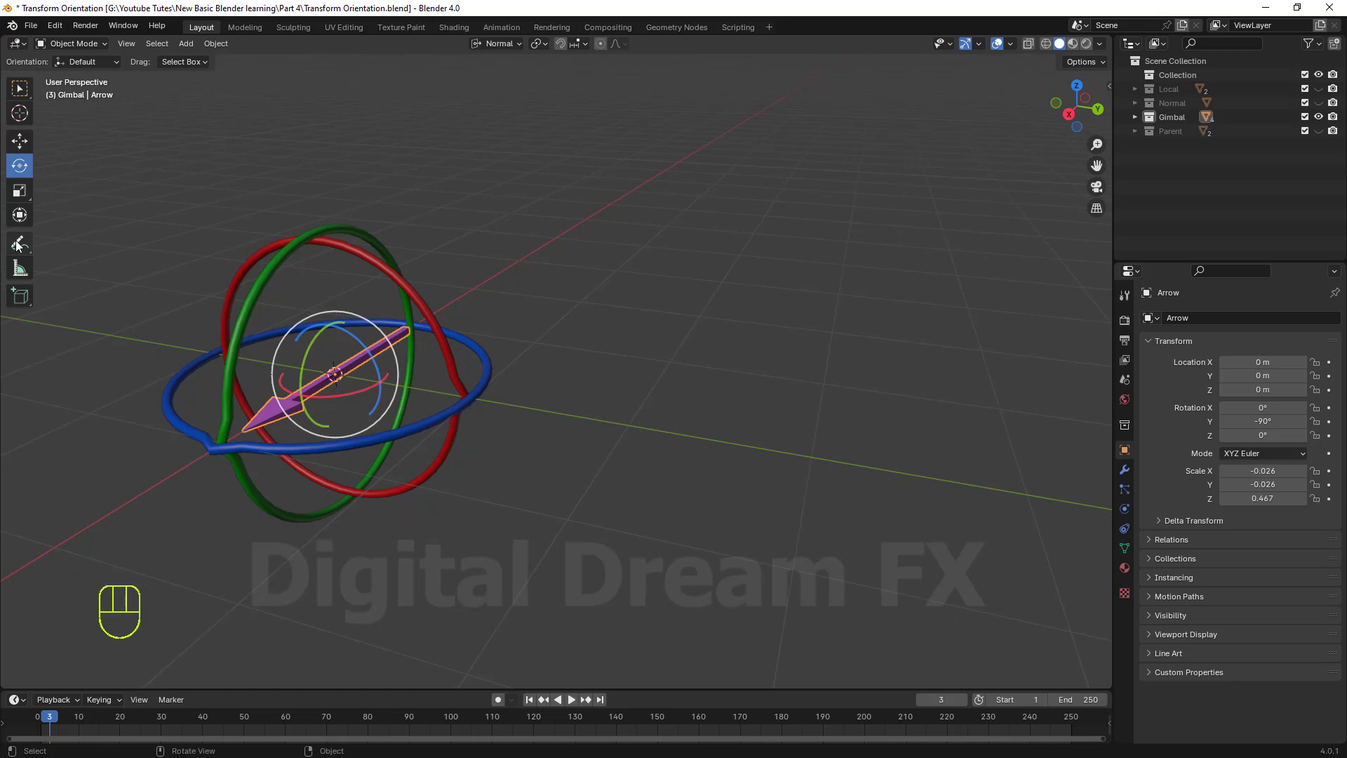
pyautogui.click(14, 240)
pyautogui.keyDown('shift'); pyautogui.moveTo(653, 459); pyautogui.dragTo(676, 466, button='middle'); pyautogui.keyUp('shift')
pyautogui.moveTo(708, 293); pyautogui.dragTo(674, 316)
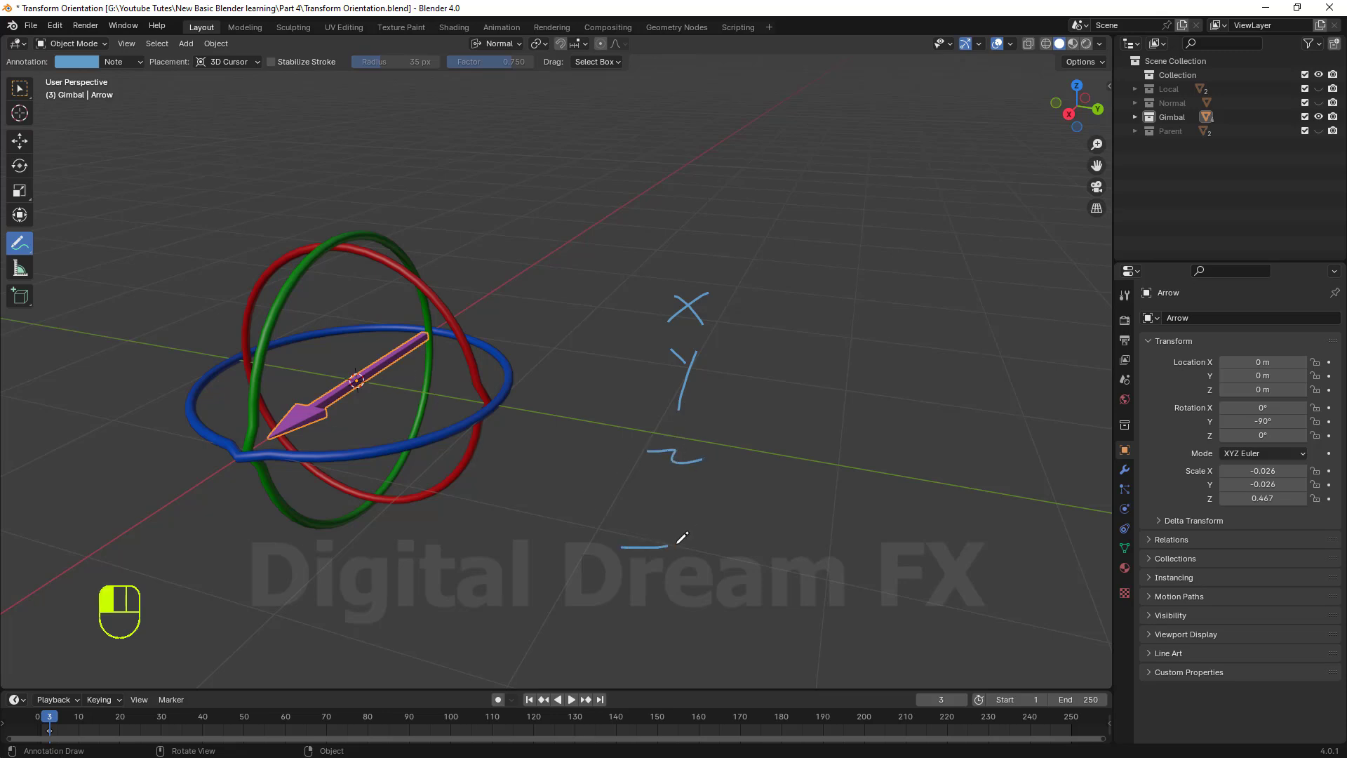
# Annotate a stepped hierarchy diagram beside the letters, linking X down to Y, Y down to Z, and a line beneath Z.
pyautogui.keyDown('shift'); pyautogui.moveTo(812, 541); pyautogui.dragTo(712, 506, button='middle'); pyautogui.keyUp('shift')
pyautogui.moveTo(618, 468)
pyautogui.keyDown('shift'); pyautogui.mouseDown(button='middle')
pyautogui.moveTo(648, 469)
pyautogui.moveTo(657, 441)
pyautogui.mouseUp(button='middle'); pyautogui.keyUp('shift')
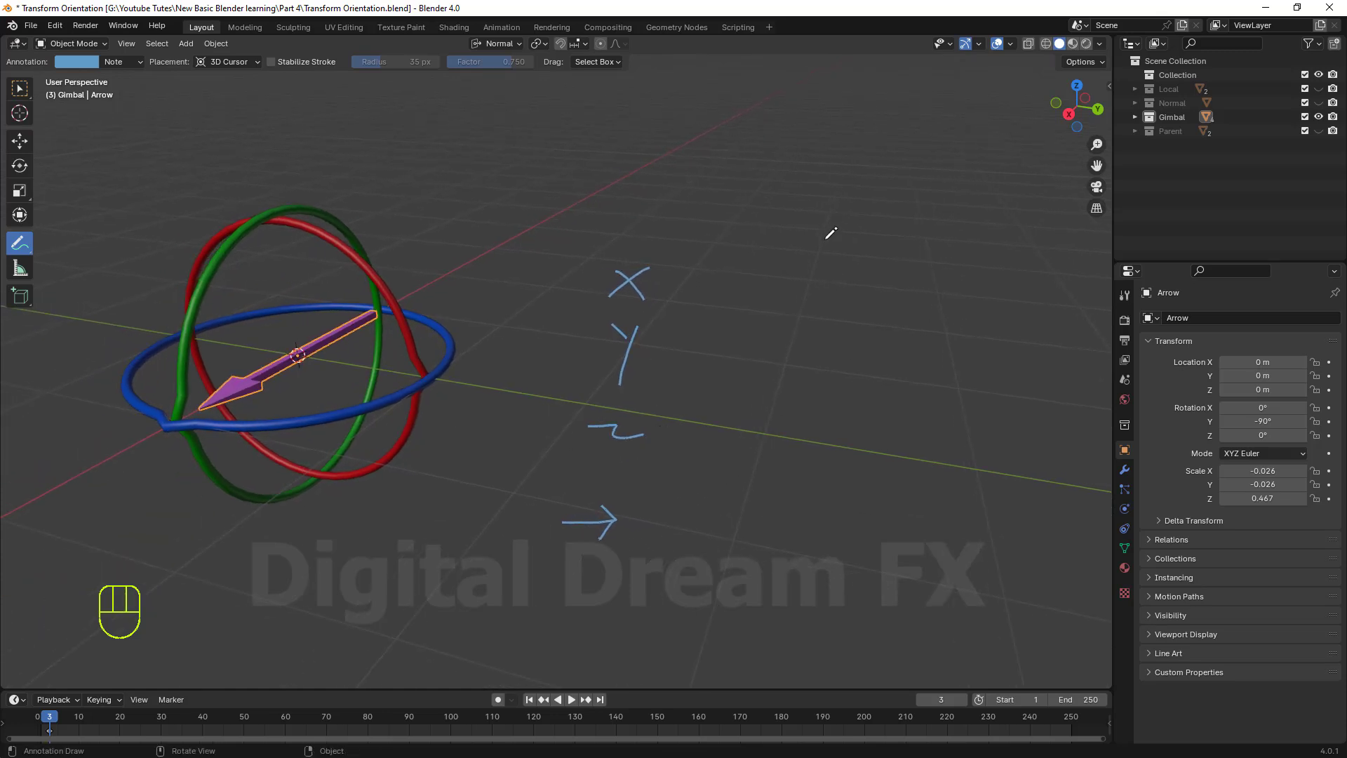
pyautogui.moveTo(829, 234)
pyautogui.mouseDown()
pyautogui.moveTo(780, 286)
pyautogui.moveTo(835, 304)
pyautogui.mouseUp()
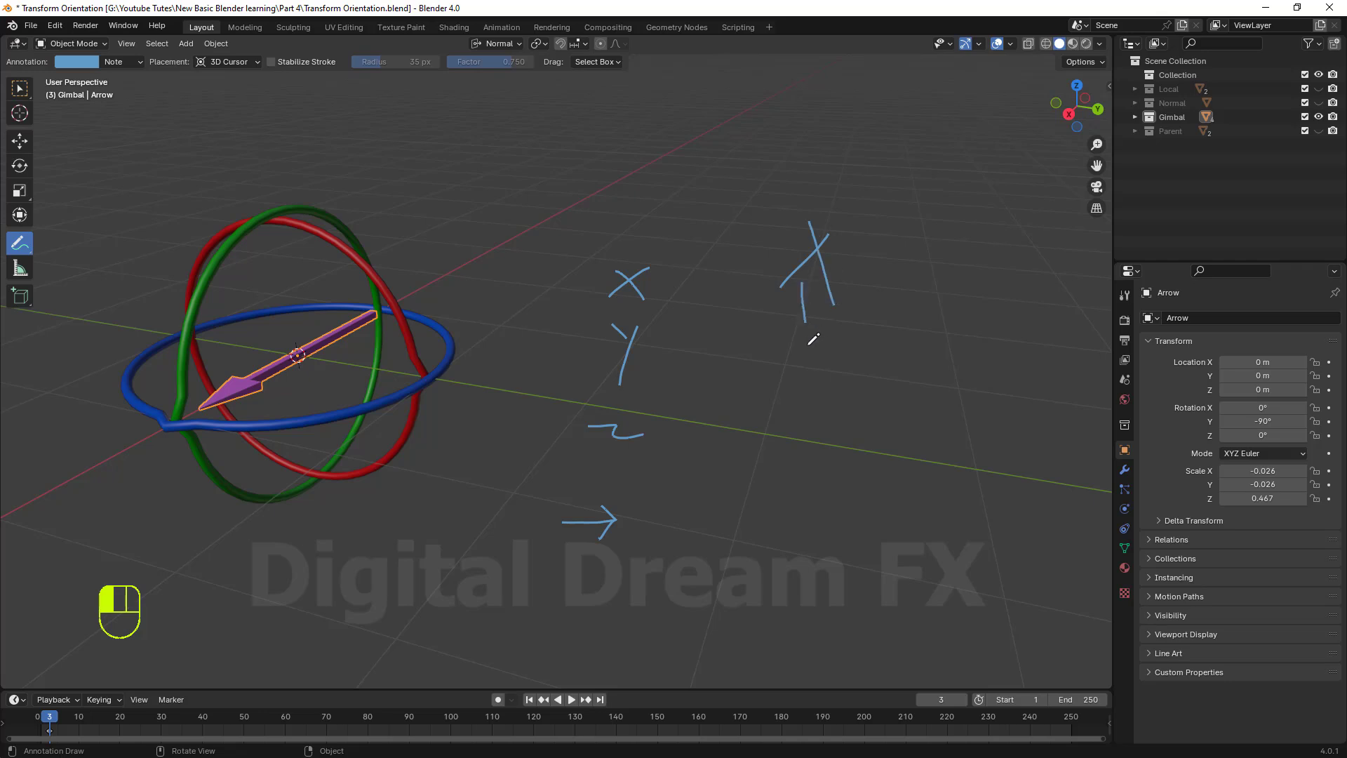
pyautogui.moveTo(898, 345)
pyautogui.mouseDown()
pyautogui.moveTo(882, 409)
pyautogui.moveTo(893, 463)
pyautogui.mouseUp()
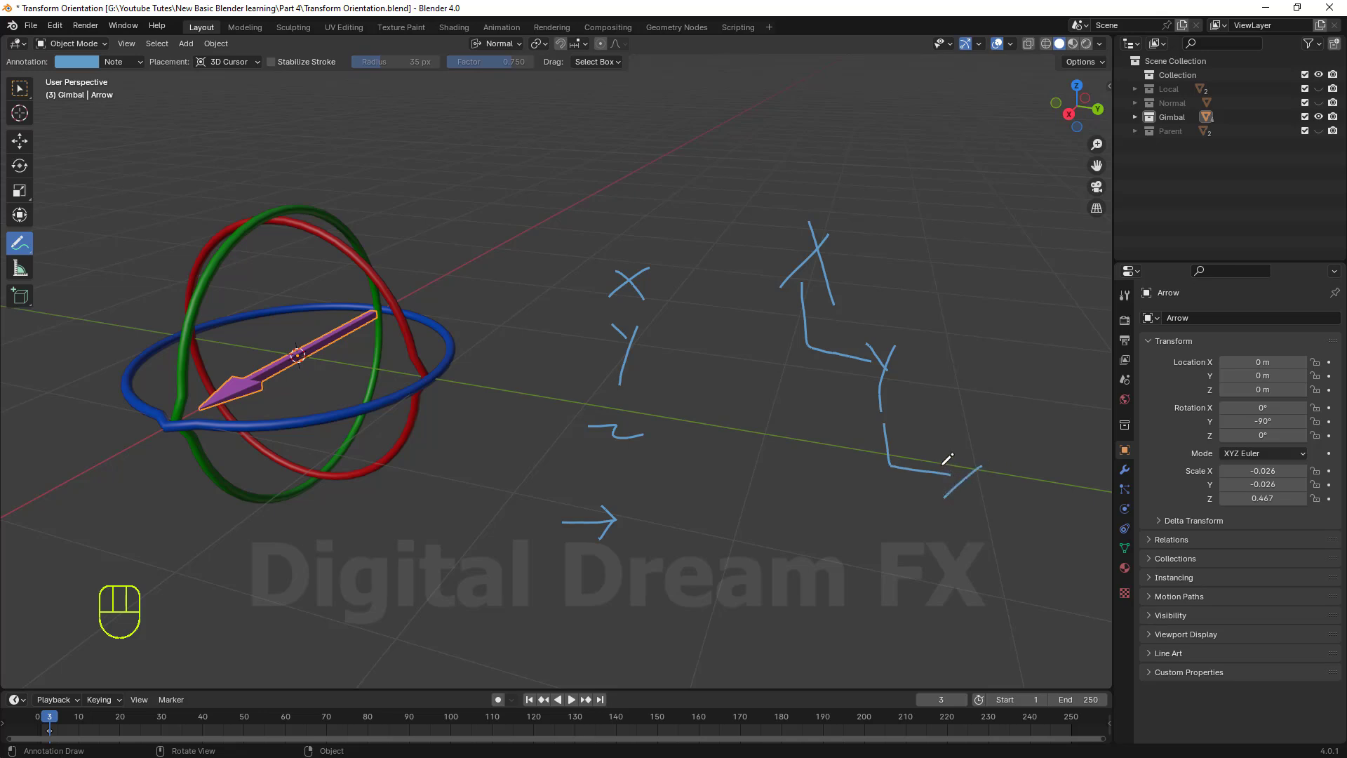
pyautogui.moveTo(936, 497)
pyautogui.mouseDown()
pyautogui.moveTo(964, 501)
pyautogui.moveTo(983, 533)
pyautogui.mouseUp()
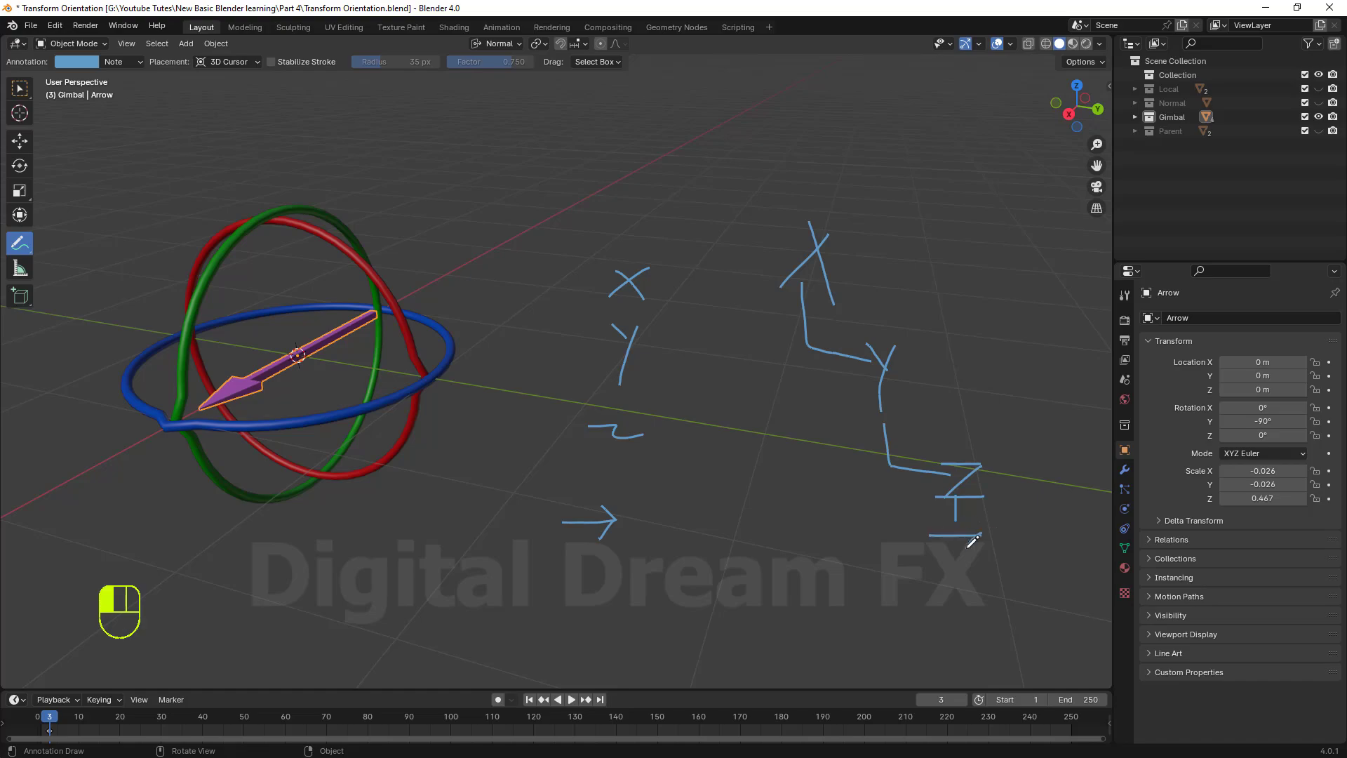
pyautogui.moveTo(807, 218); pyautogui.dragTo(839, 270)
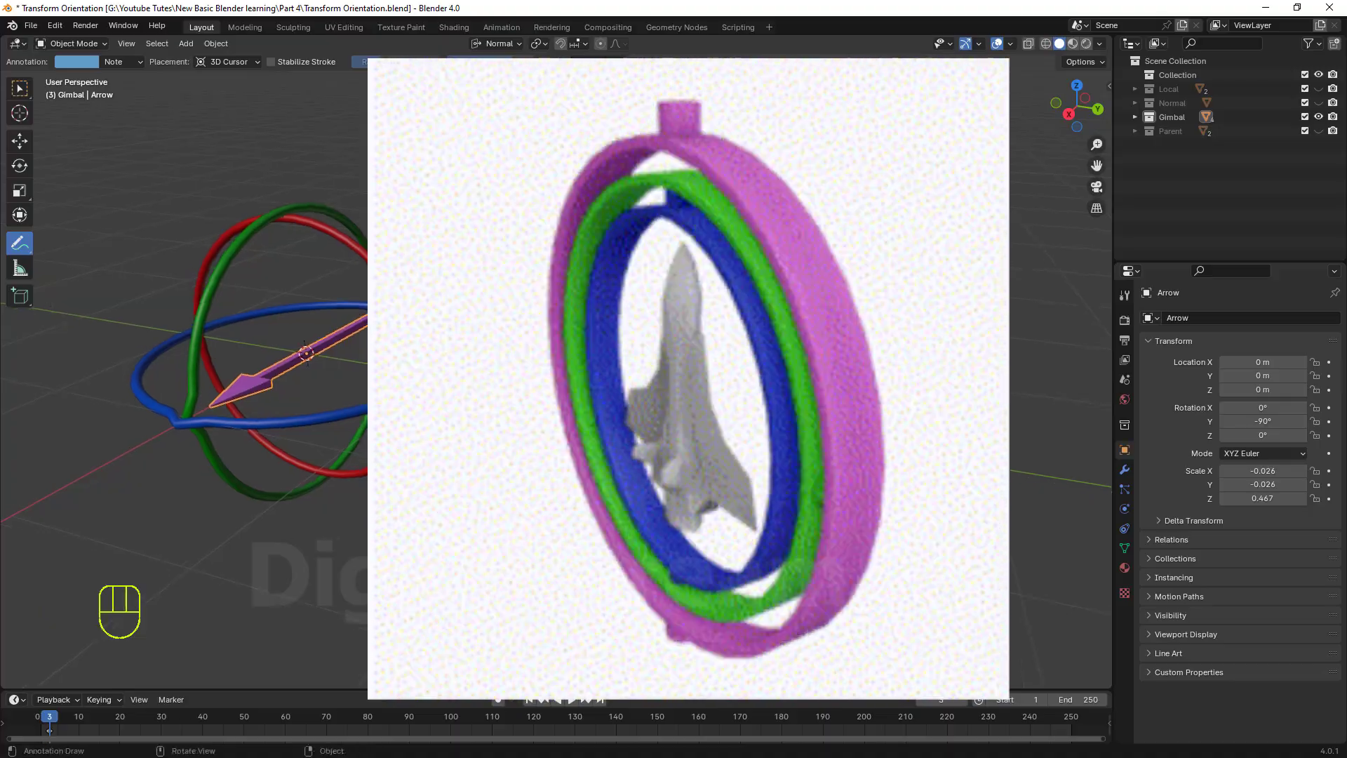
# Activate the Move tool and set the transform orientation to View for the blue Z Axis ring.
pyautogui.click(19, 141)
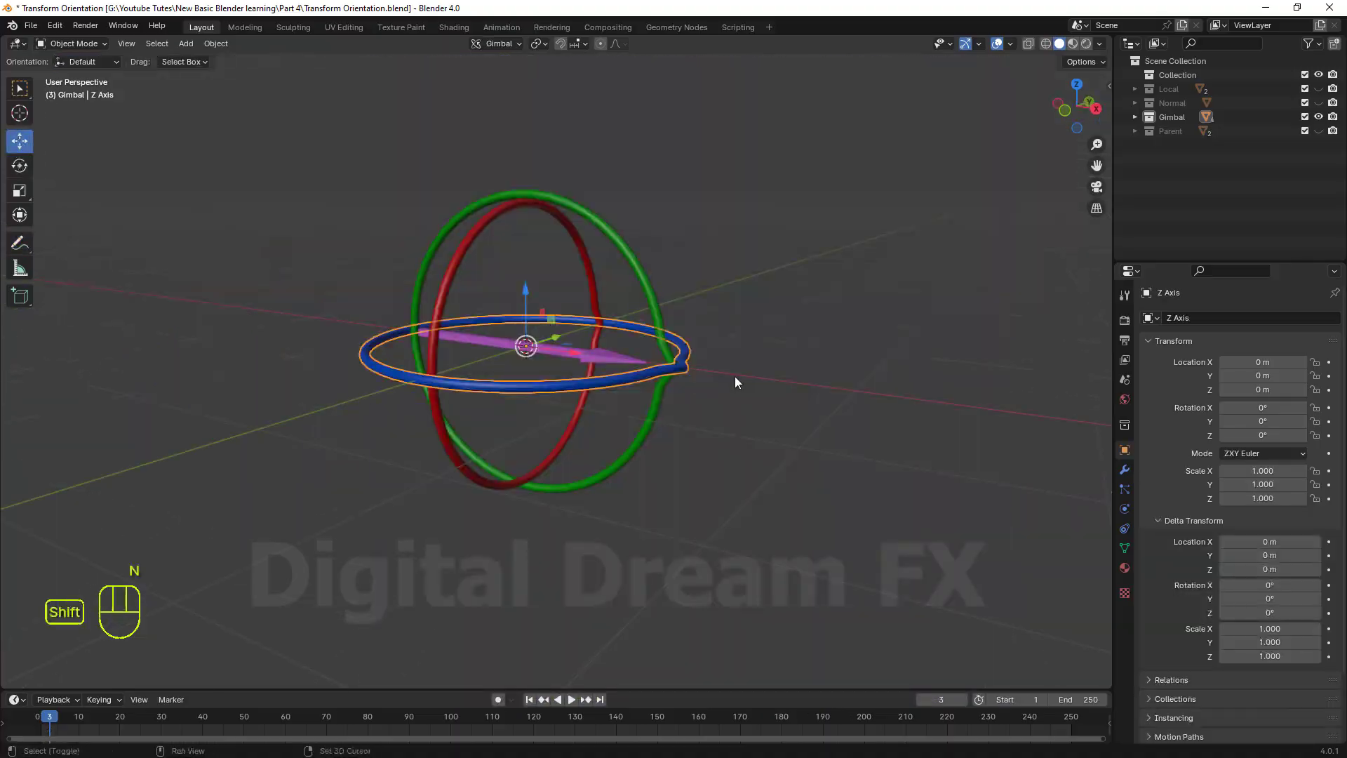
pyautogui.click(497, 43)
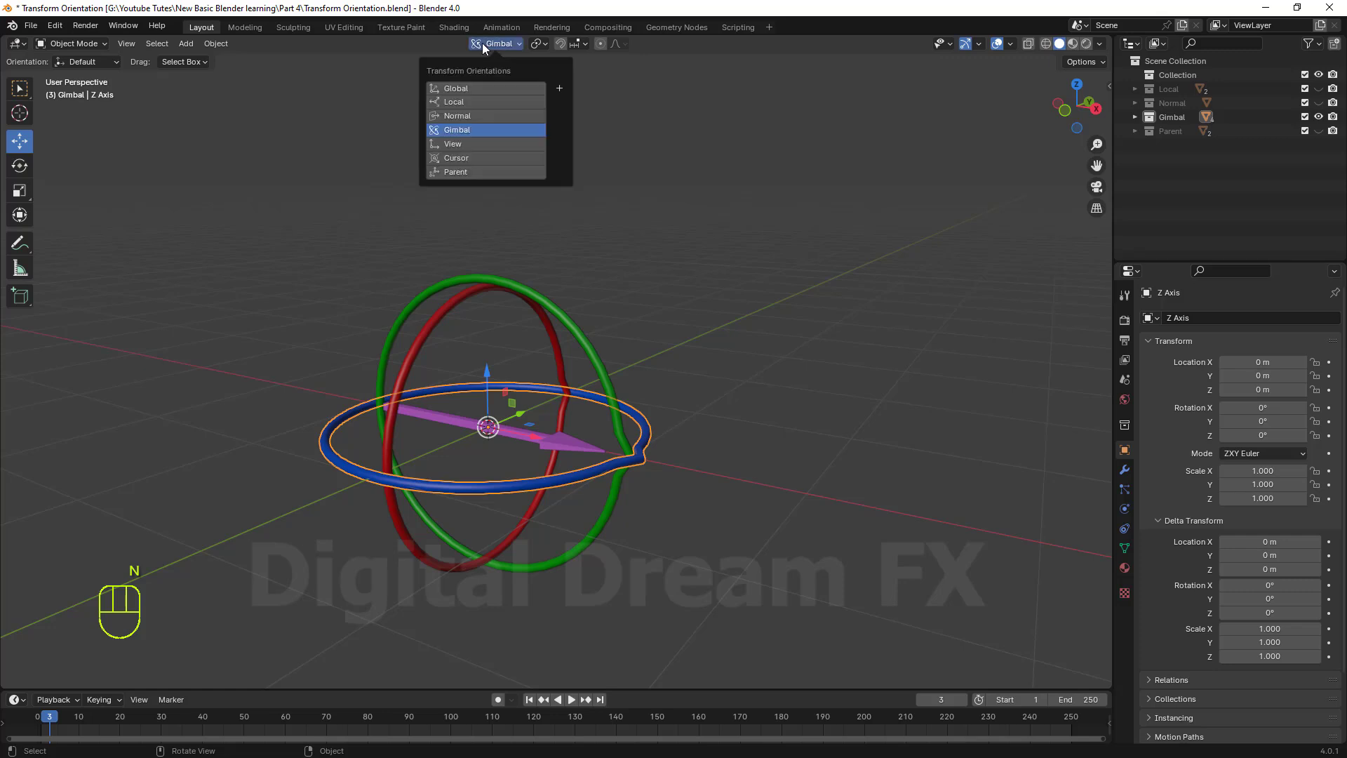
pyautogui.click(444, 144)
pyautogui.scroll(-2, 644, 442)
pyautogui.moveTo(649, 488)
pyautogui.keyDown('shift'); pyautogui.mouseDown(button='middle')
pyautogui.moveTo(660, 464)
pyautogui.moveTo(660, 476)
pyautogui.mouseUp(button='middle'); pyautogui.keyUp('shift')
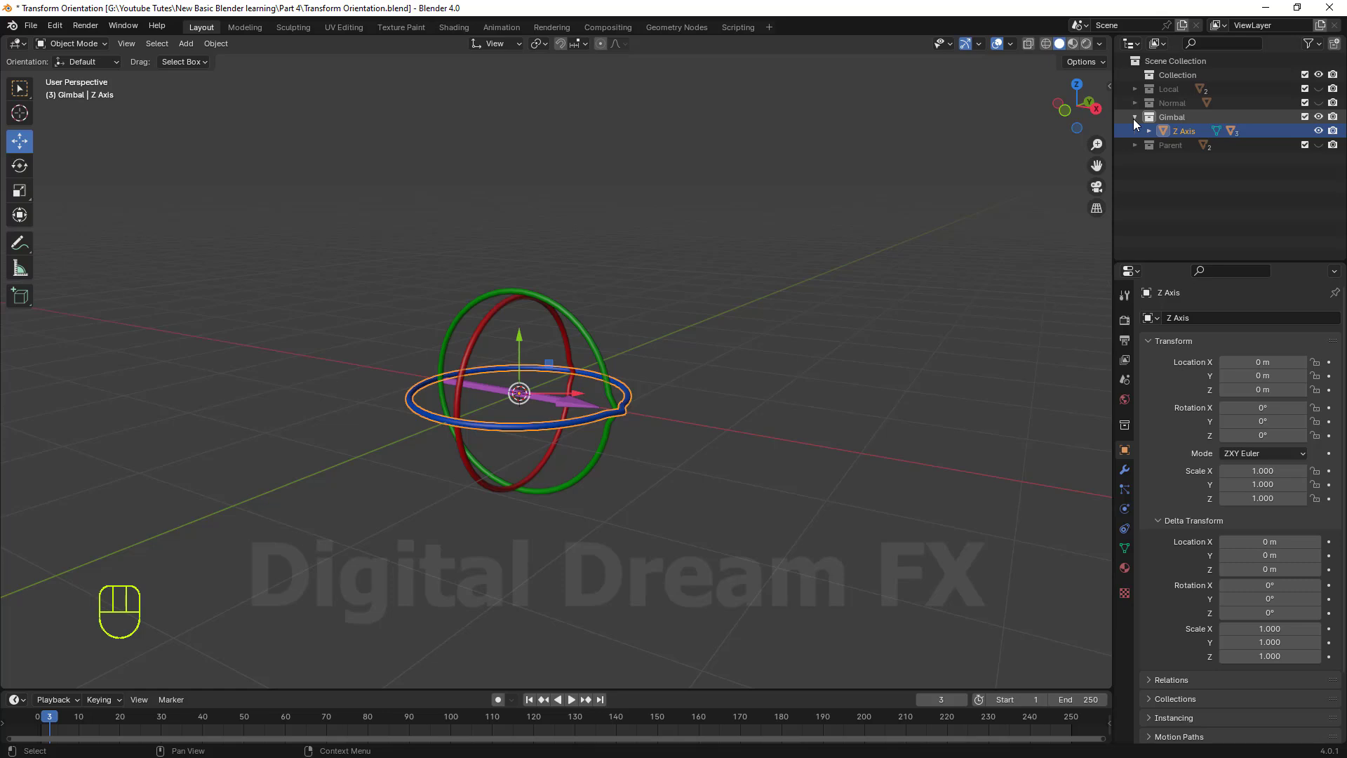
# Collapse the Gimbal collection in the outliner and leave both the Gimbal and Parent collections hidden.
pyautogui.click(1142, 130)
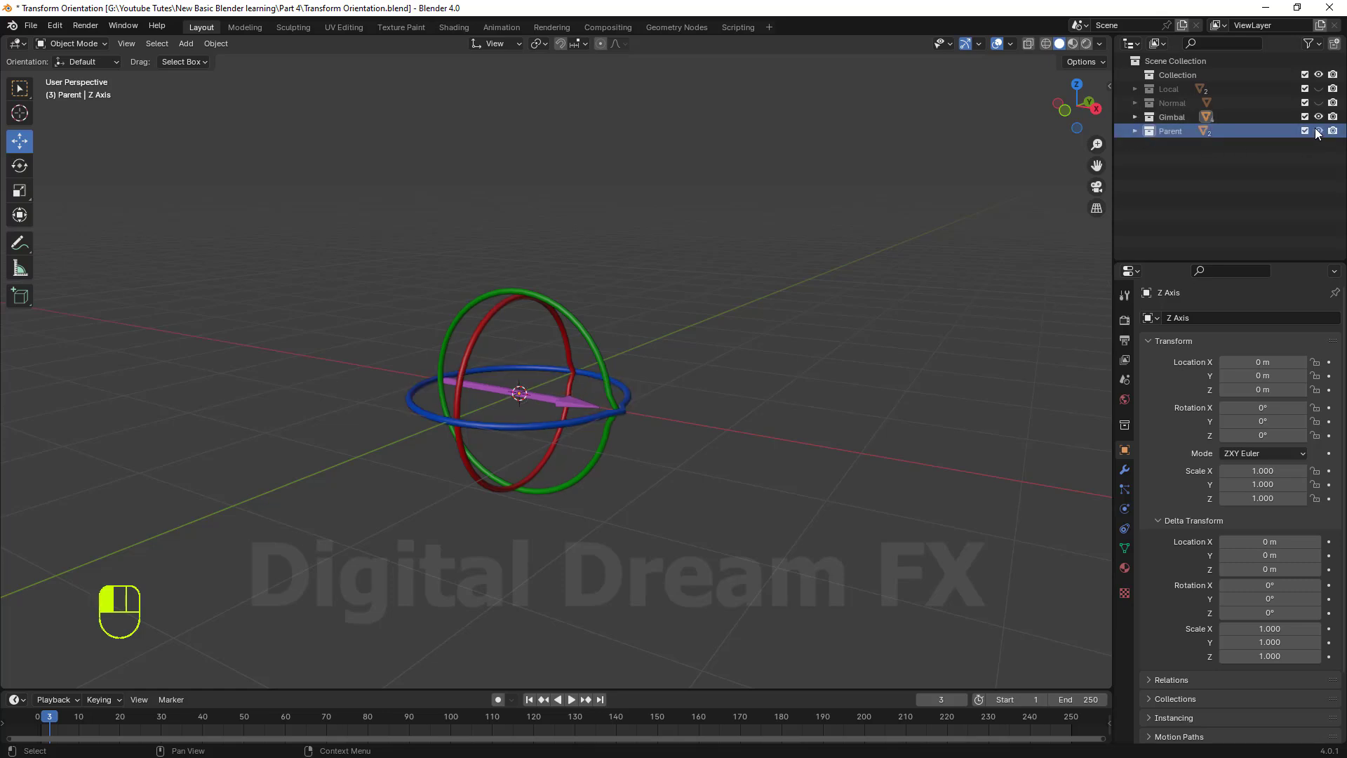
pyautogui.click(1318, 132)
pyautogui.scroll(-2, 885, 318)
pyautogui.keyDown('shift'); pyautogui.moveTo(885, 318); pyautogui.dragTo(900, 319, button='middle'); pyautogui.keyUp('shift')
pyautogui.click(1319, 117)
# Add a 2 m mesh cube at the world origin of the emptied scene.
pyautogui.moveTo(533, 399); pyautogui.dragTo(596, 144, button='middle')
pyautogui.keyDown('shift'); pyautogui.moveTo(616, 436); pyautogui.dragTo(634, 404, button='middle'); pyautogui.keyUp('shift')
pyautogui.hotkey('shift', 'a')
pyautogui.moveTo(634, 405)
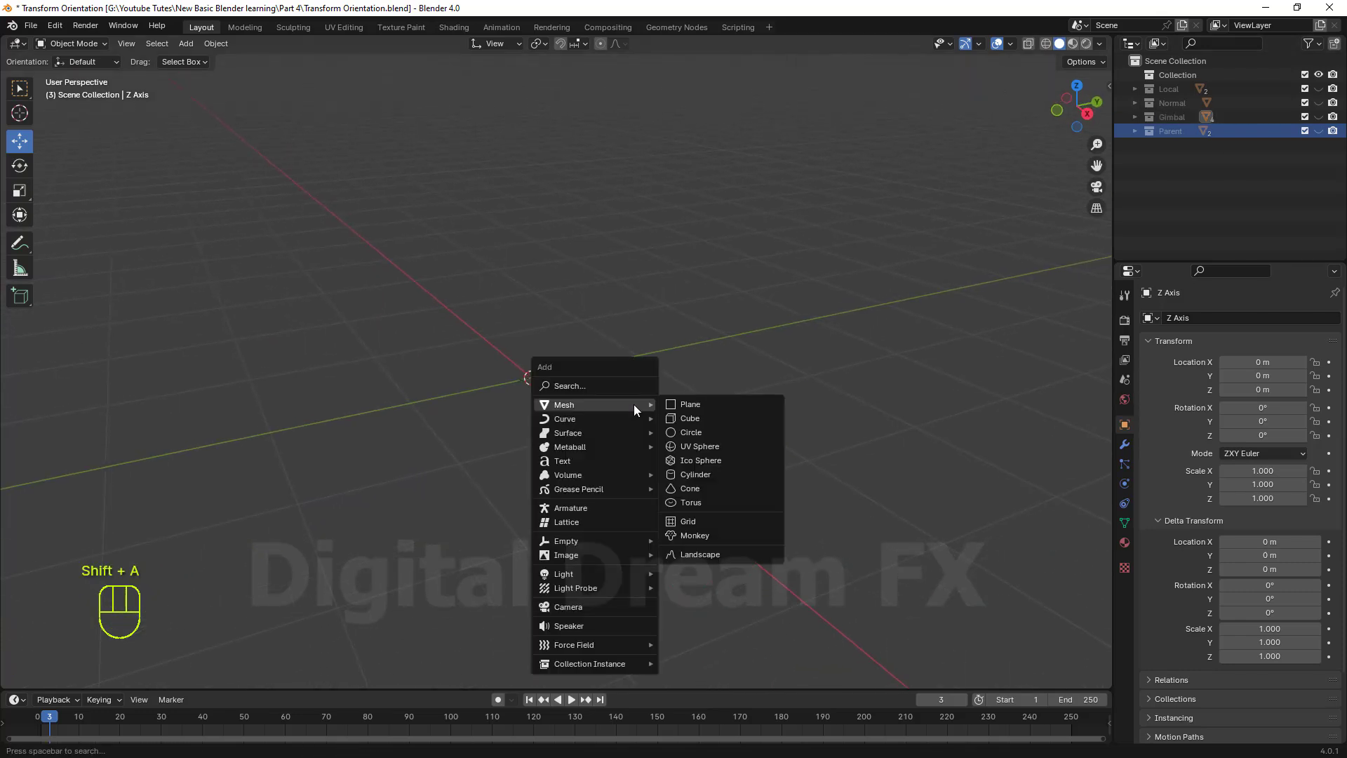
pyautogui.click(708, 419)
pyautogui.scroll(-2, 700, 416)
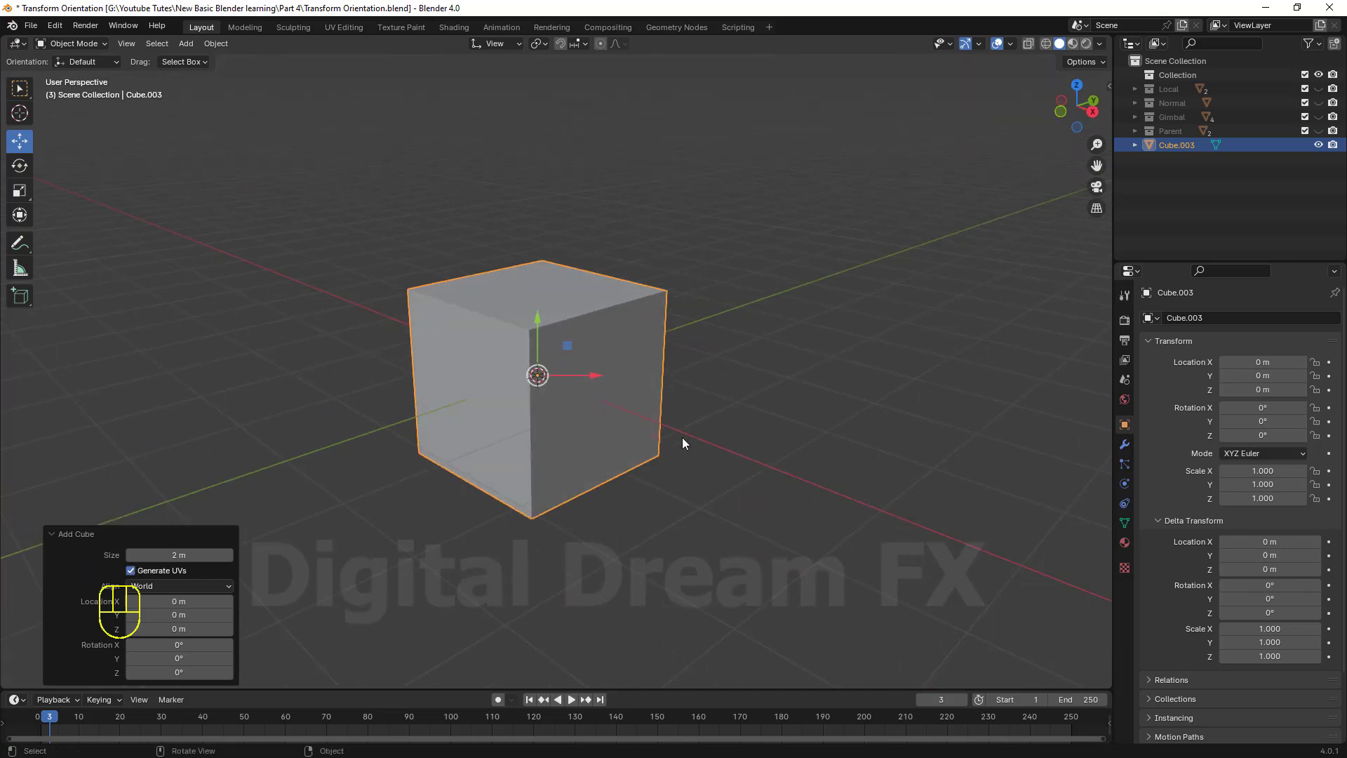
# Tilt the new cube with a free trackball rotation of about -11.5° and -68.8°.
pyautogui.press('r')
pyautogui.press('r')
pyautogui.click(582, 467)
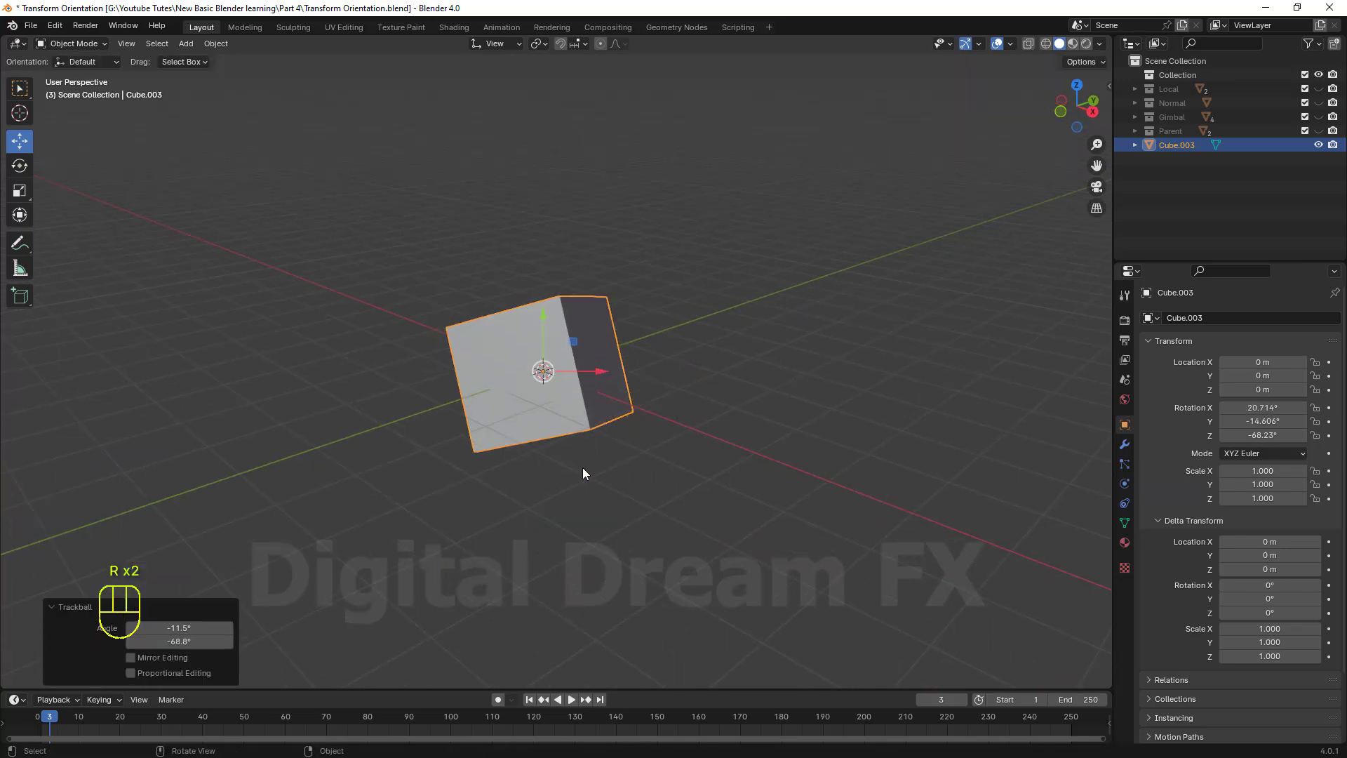
pyautogui.moveTo(582, 468); pyautogui.dragTo(669, 416, button='middle')
# Keep the View transform orientation and move the tilted cube about 0.32 m along the view's X axis.
pyautogui.click(511, 43)
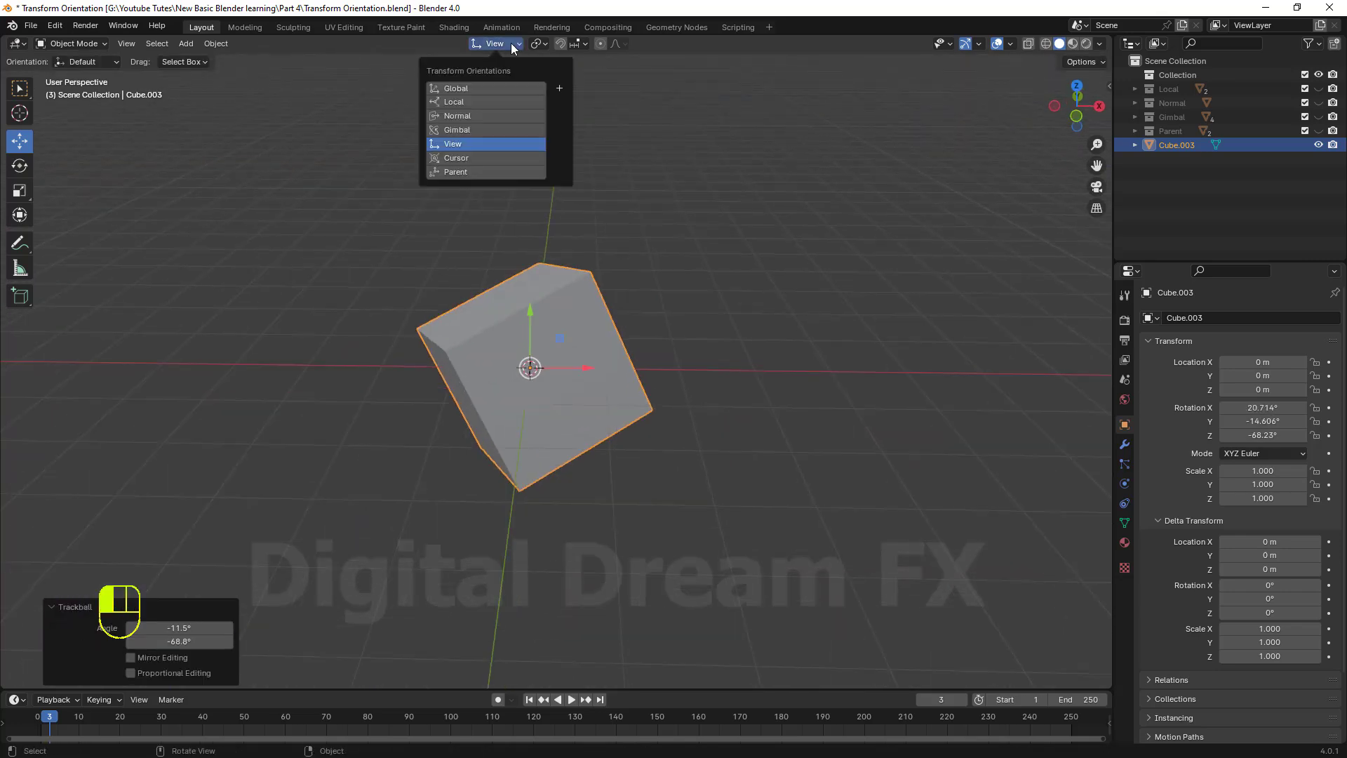
pyautogui.click(462, 142)
pyautogui.moveTo(665, 480); pyautogui.dragTo(570, 275, button='middle')
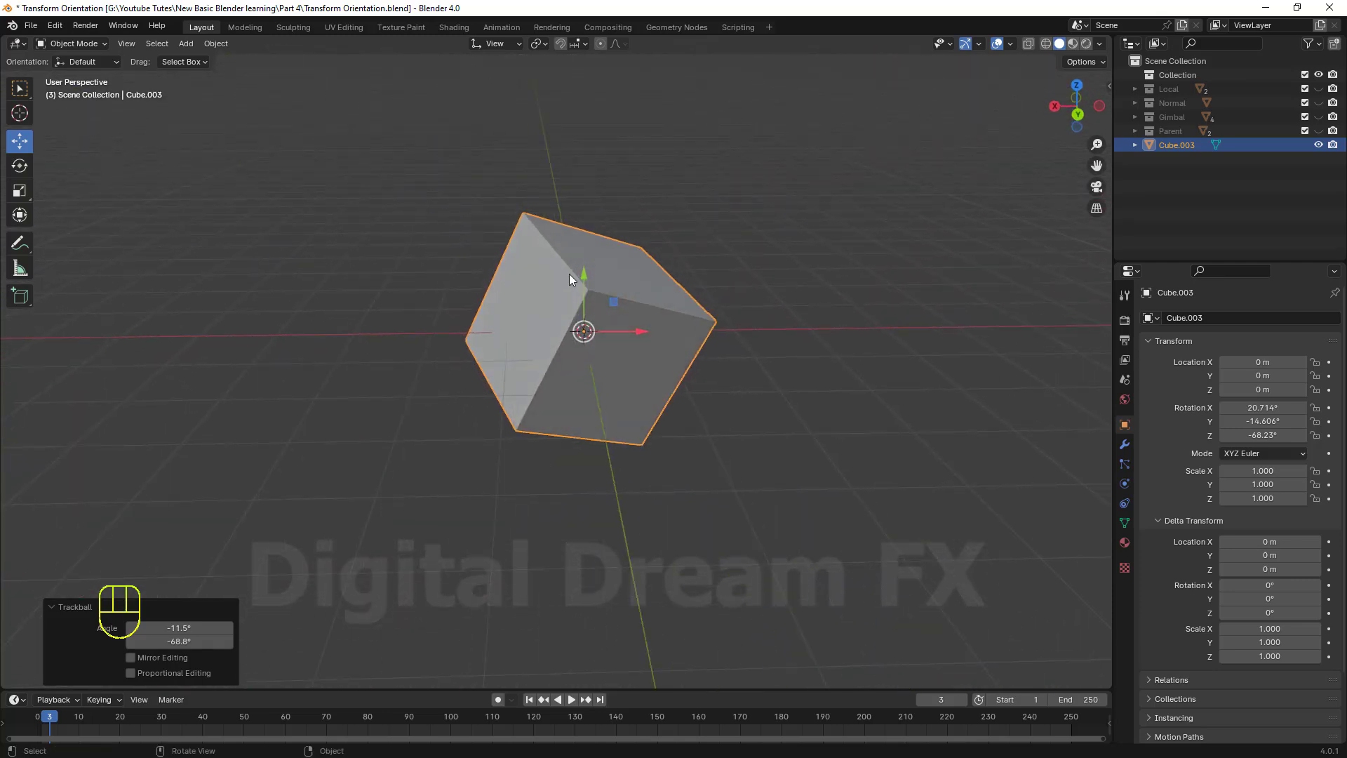
pyautogui.moveTo(598, 328); pyautogui.dragTo(634, 367, button='middle')
pyautogui.moveTo(634, 330); pyautogui.dragTo(656, 372)
# Move the cube about -0.85 m along the view's X axis from a different viewing angle.
pyautogui.moveTo(617, 467); pyautogui.dragTo(690, 470, button='middle')
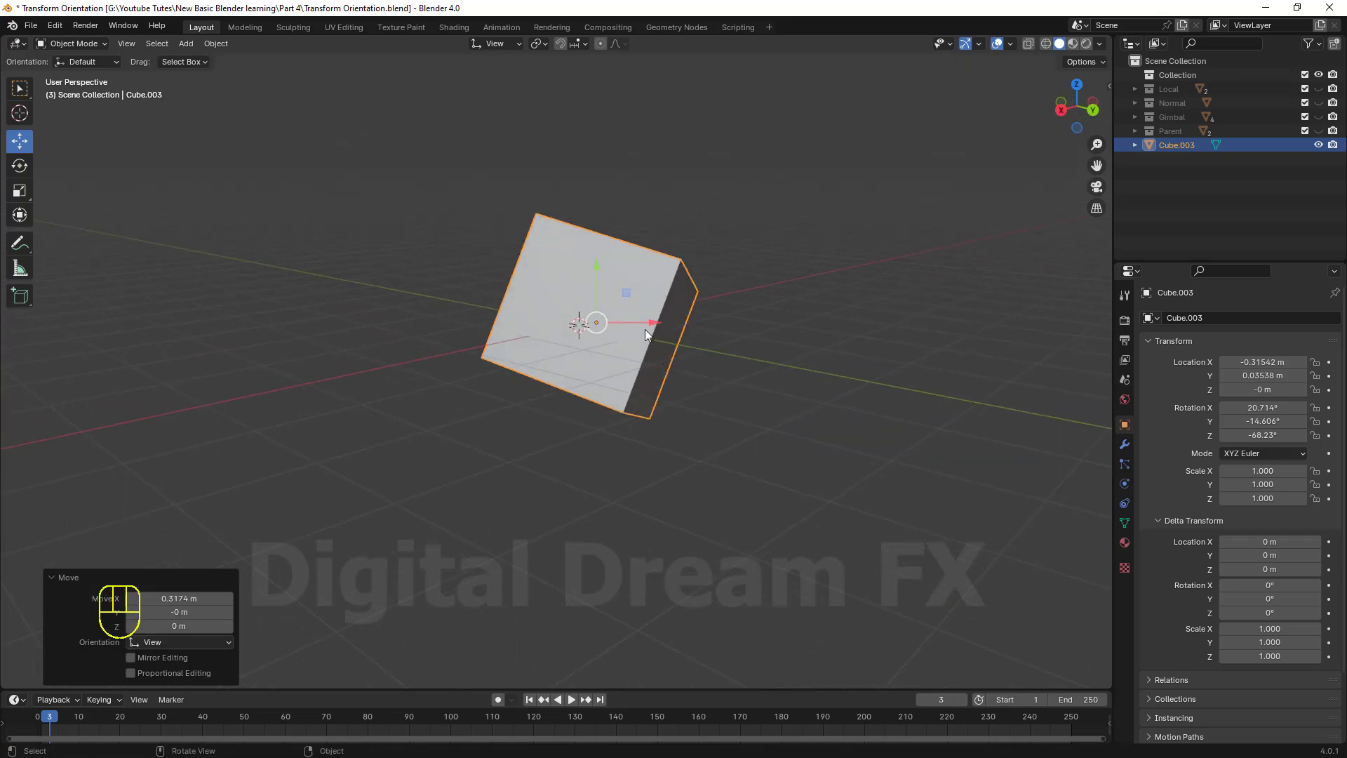
pyautogui.moveTo(652, 322); pyautogui.dragTo(655, 566)
pyautogui.moveTo(654, 566); pyautogui.dragTo(534, 204, button='middle')
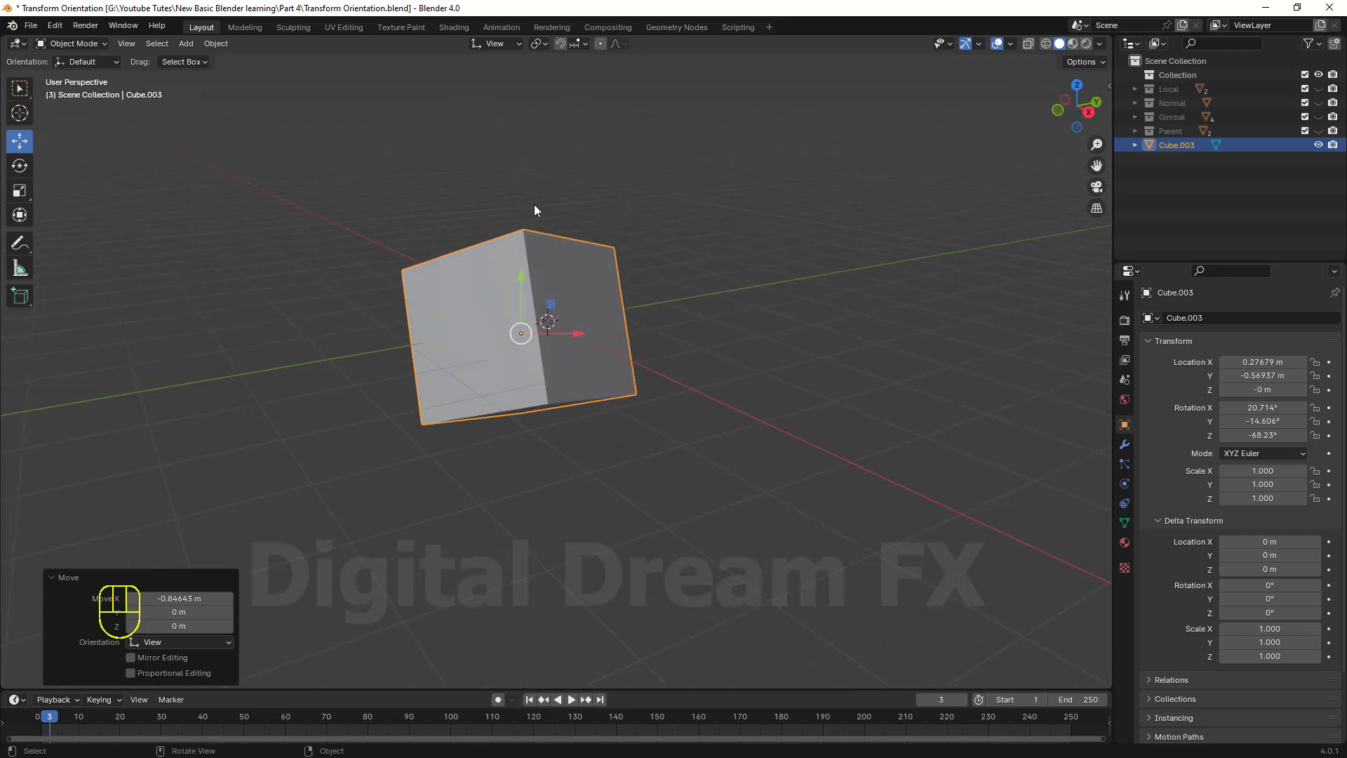
# Try moving the cube down along the view's Y axis, then undo that move.
pyautogui.moveTo(511, 275); pyautogui.dragTo(586, 275, button='middle')
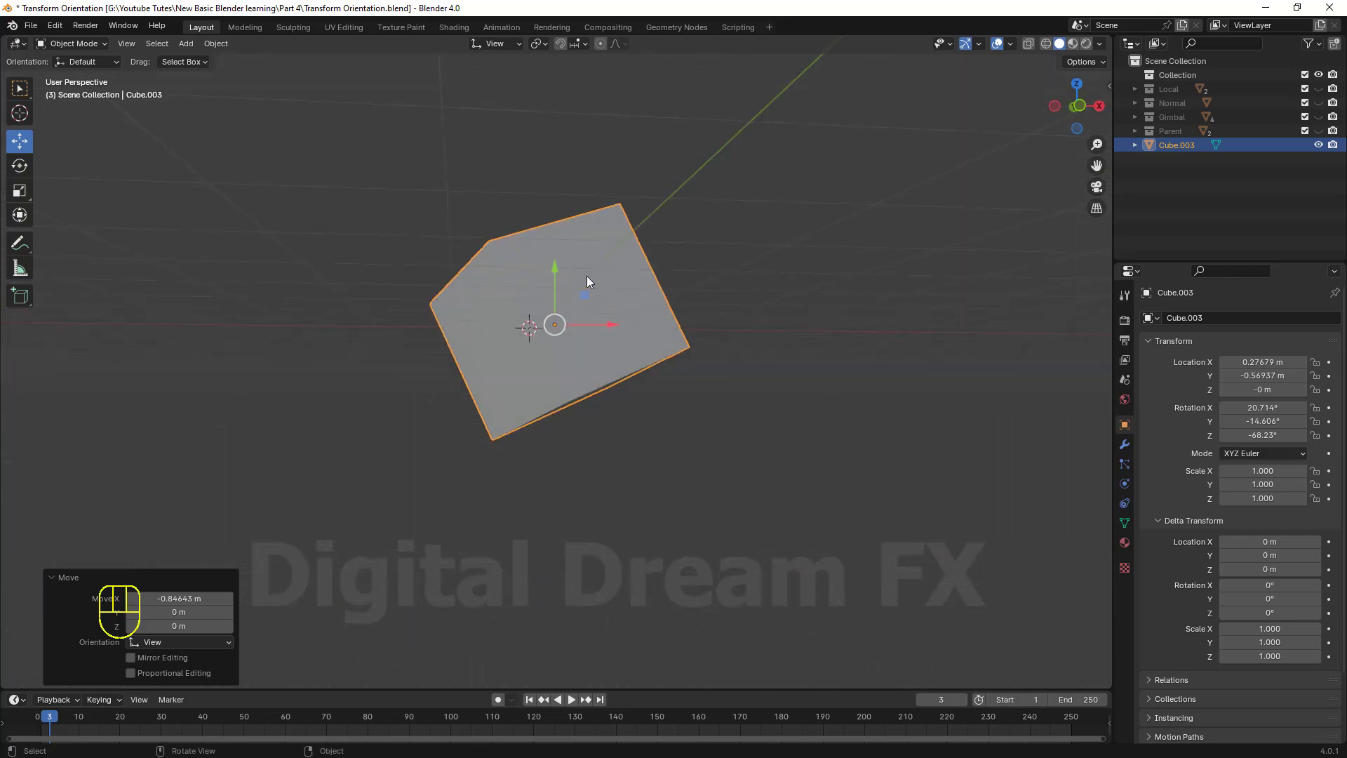
pyautogui.press('g')
pyautogui.press('y')
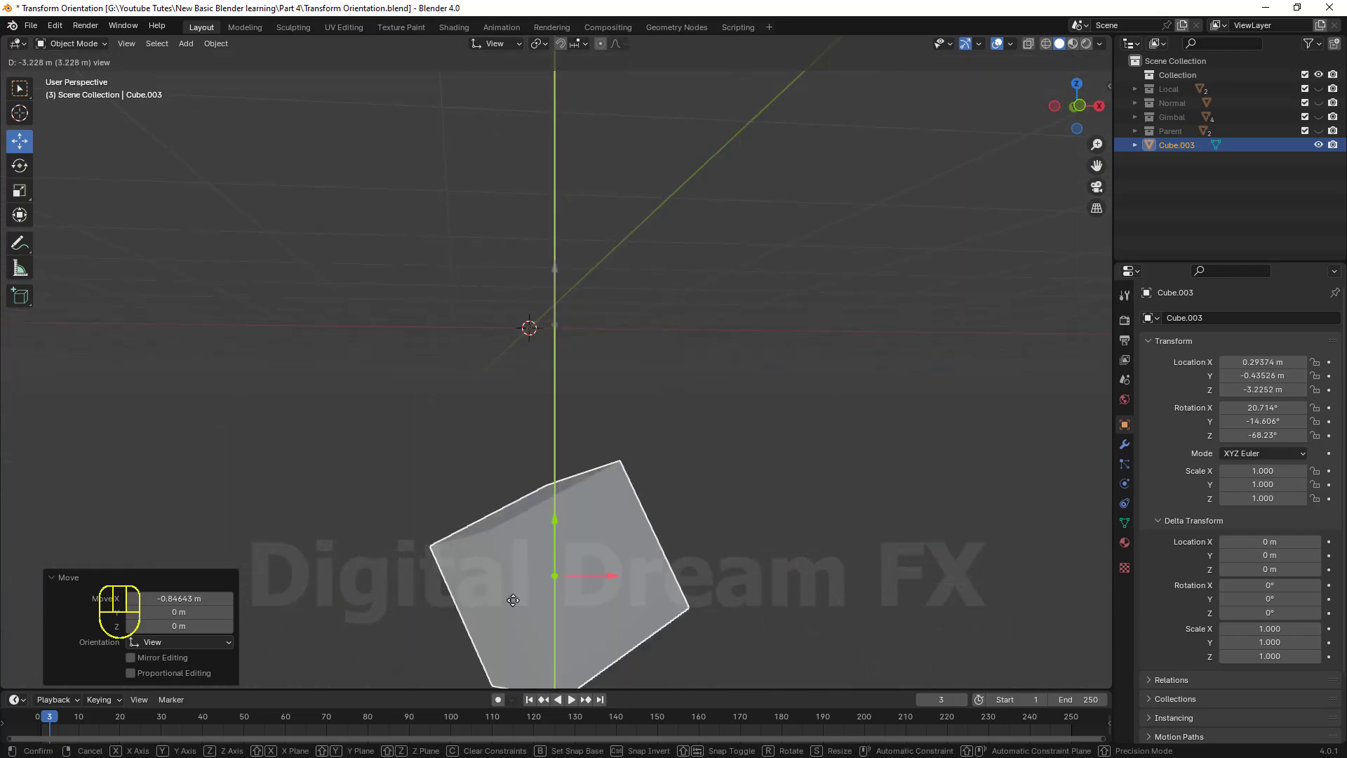
pyautogui.moveTo(515, 648); pyautogui.dragTo(609, 333)
pyautogui.hotkey('ctrl', 'z')
pyautogui.scroll(-3, 587, 422)
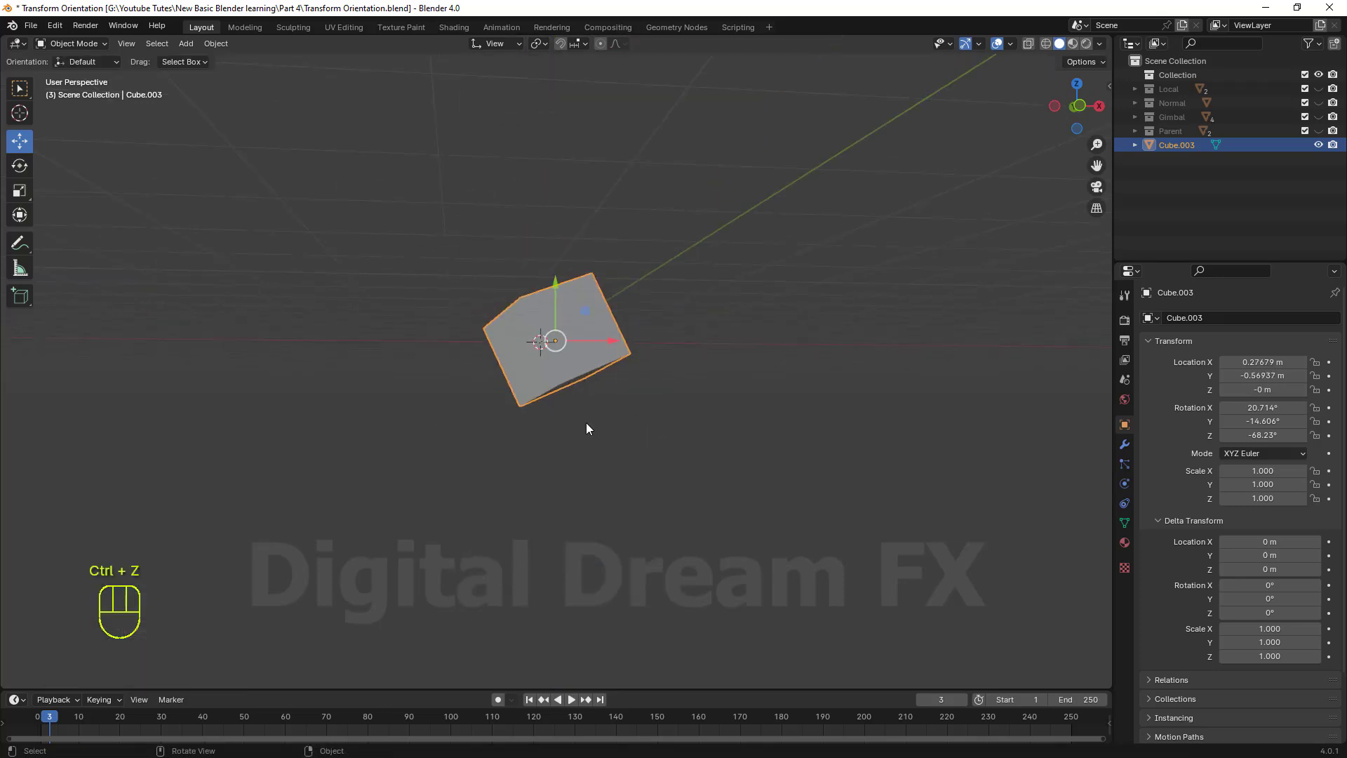
# Examine the view-aligned gizmo and the 3D cursor from several angles, and look up the Cursor orientation option.
pyautogui.moveTo(587, 423); pyautogui.dragTo(561, 484, button='middle')
pyautogui.moveTo(587, 387); pyautogui.dragTo(564, 174, button='middle')
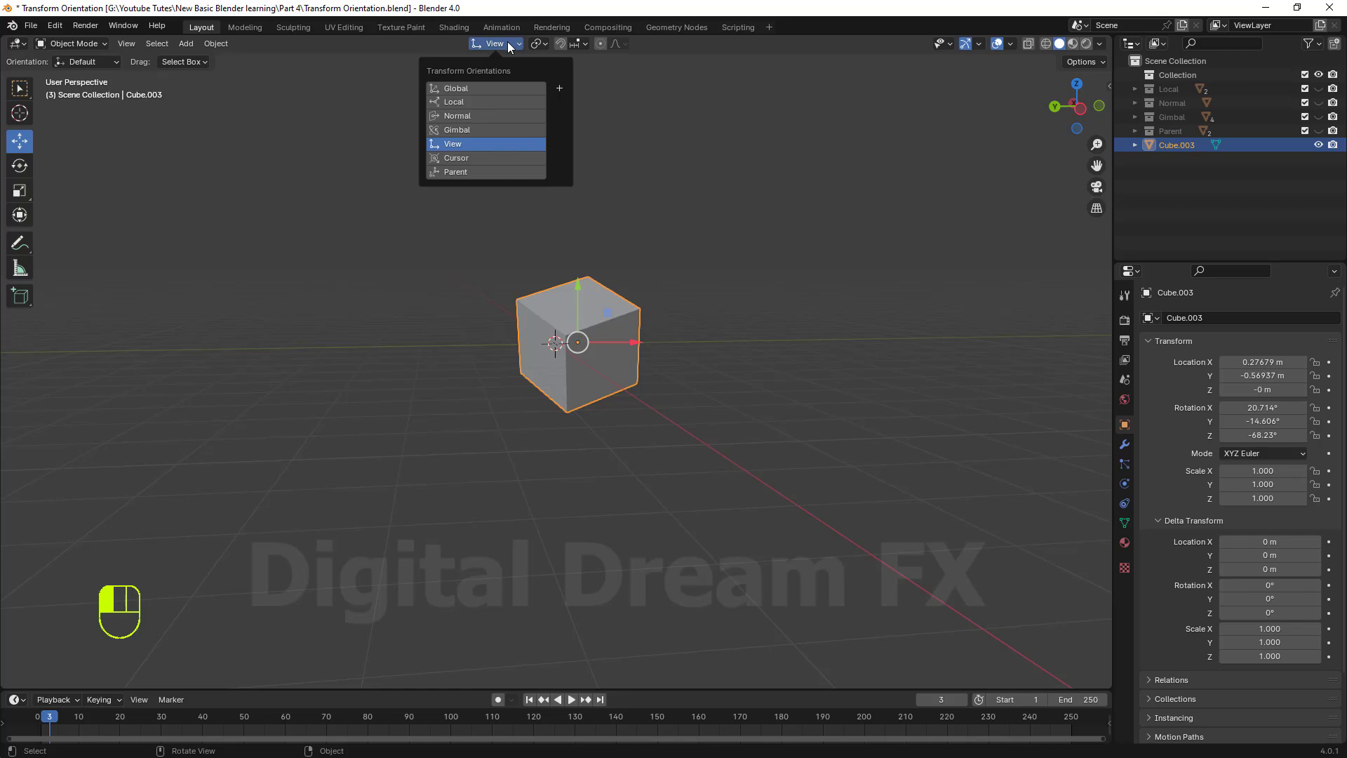
pyautogui.moveTo(567, 347); pyautogui.dragTo(528, 293, button='middle')
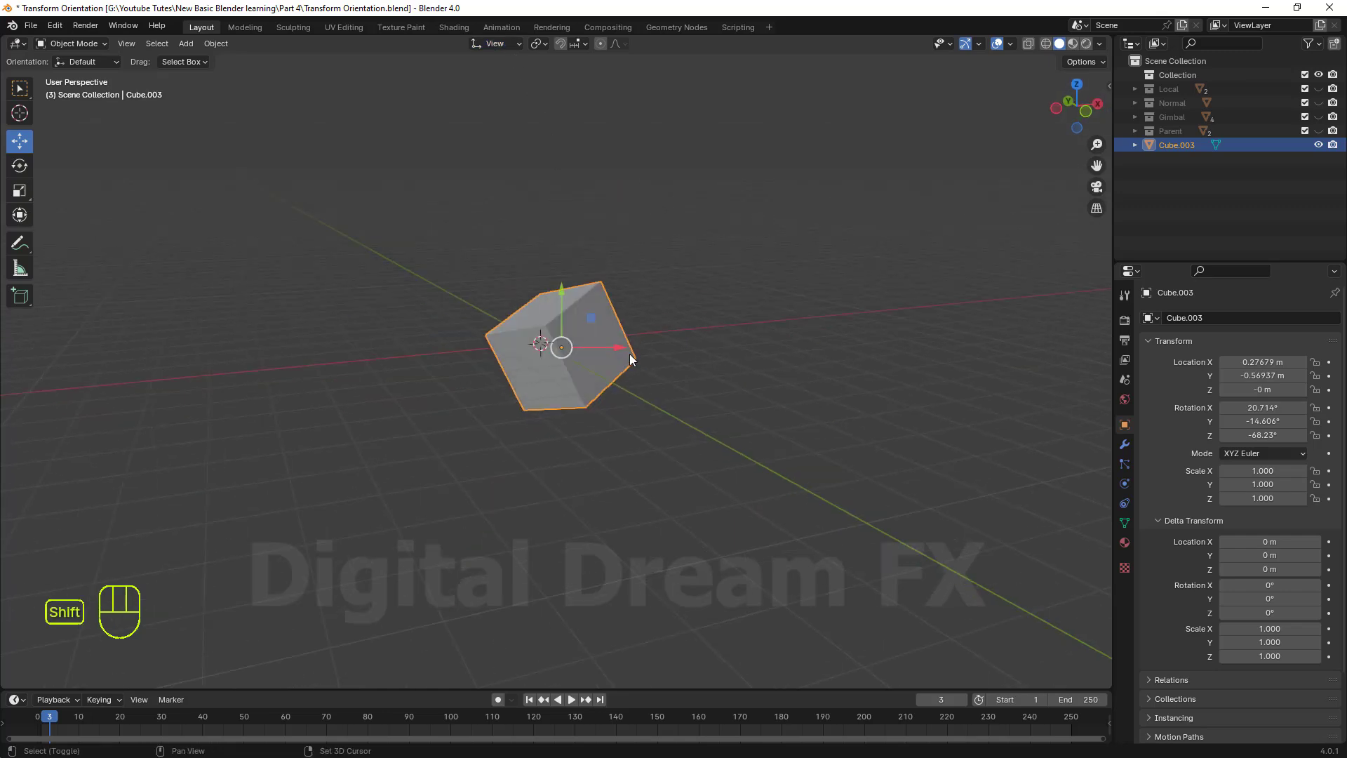
pyautogui.keyDown('shift'); pyautogui.moveTo(630, 354); pyautogui.dragTo(615, 392, button='middle'); pyautogui.keyUp('shift')
pyautogui.click(500, 43)
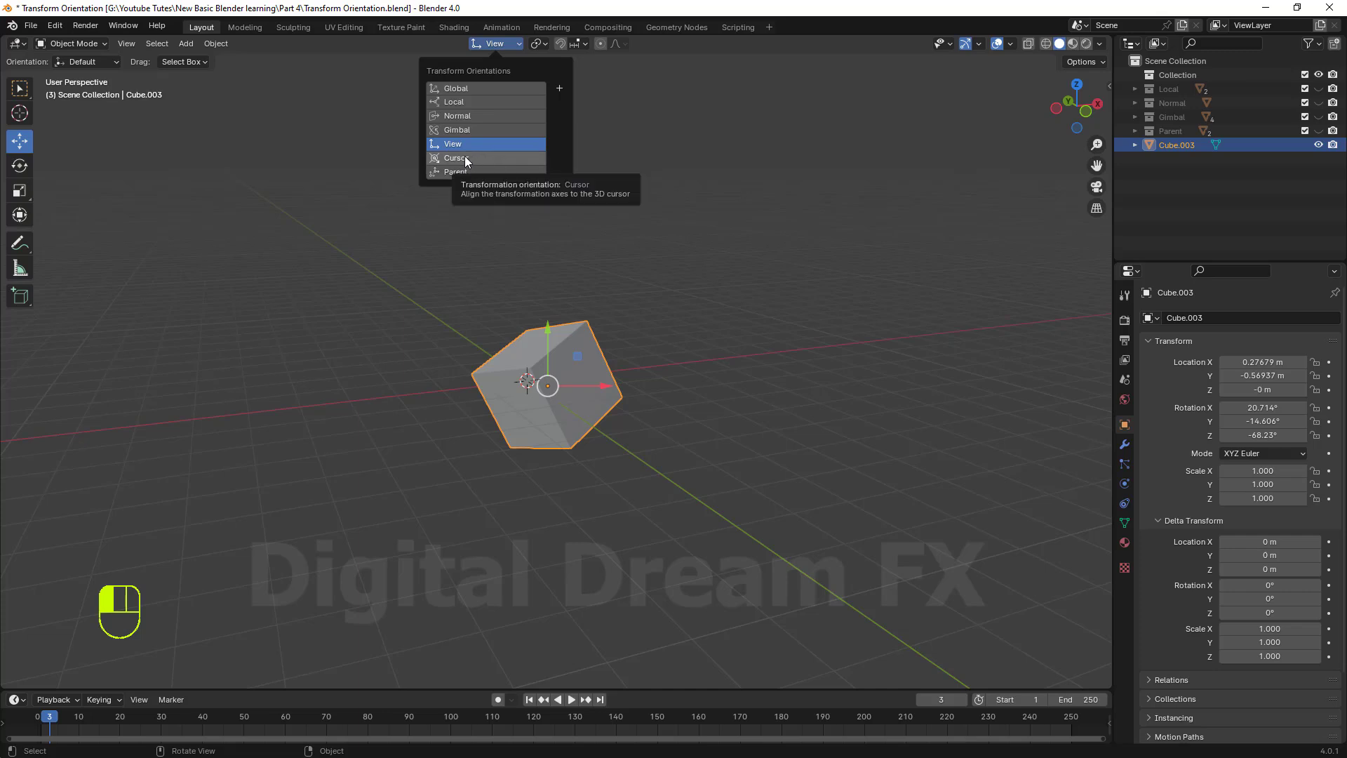
pyautogui.moveTo(660, 436)
pyautogui.keyDown('shift'); pyautogui.mouseDown(button='middle')
pyautogui.moveTo(568, 416)
pyautogui.moveTo(638, 439)
pyautogui.mouseUp(button='middle'); pyautogui.keyUp('shift')
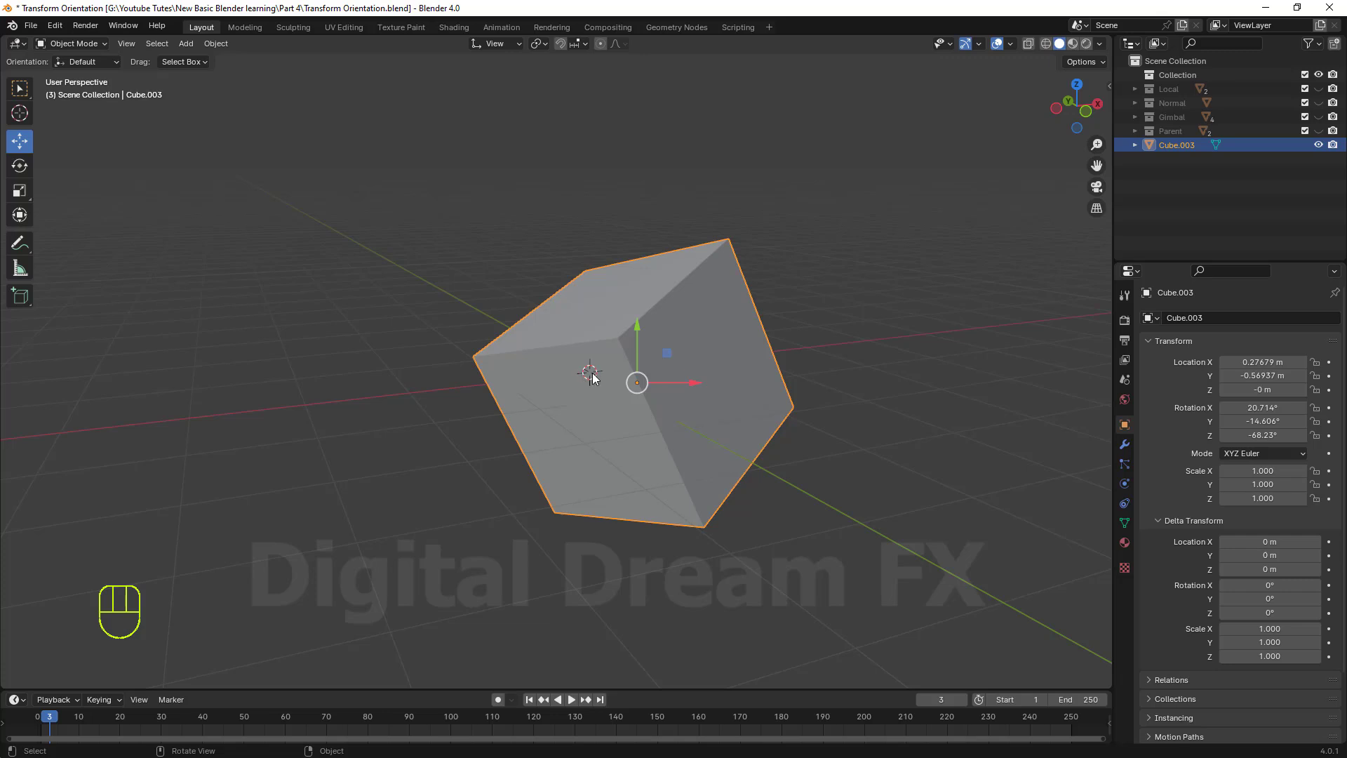
pyautogui.keyDown('shift'); pyautogui.moveTo(588, 372); pyautogui.dragTo(617, 411, button='middle'); pyautogui.keyUp('shift')
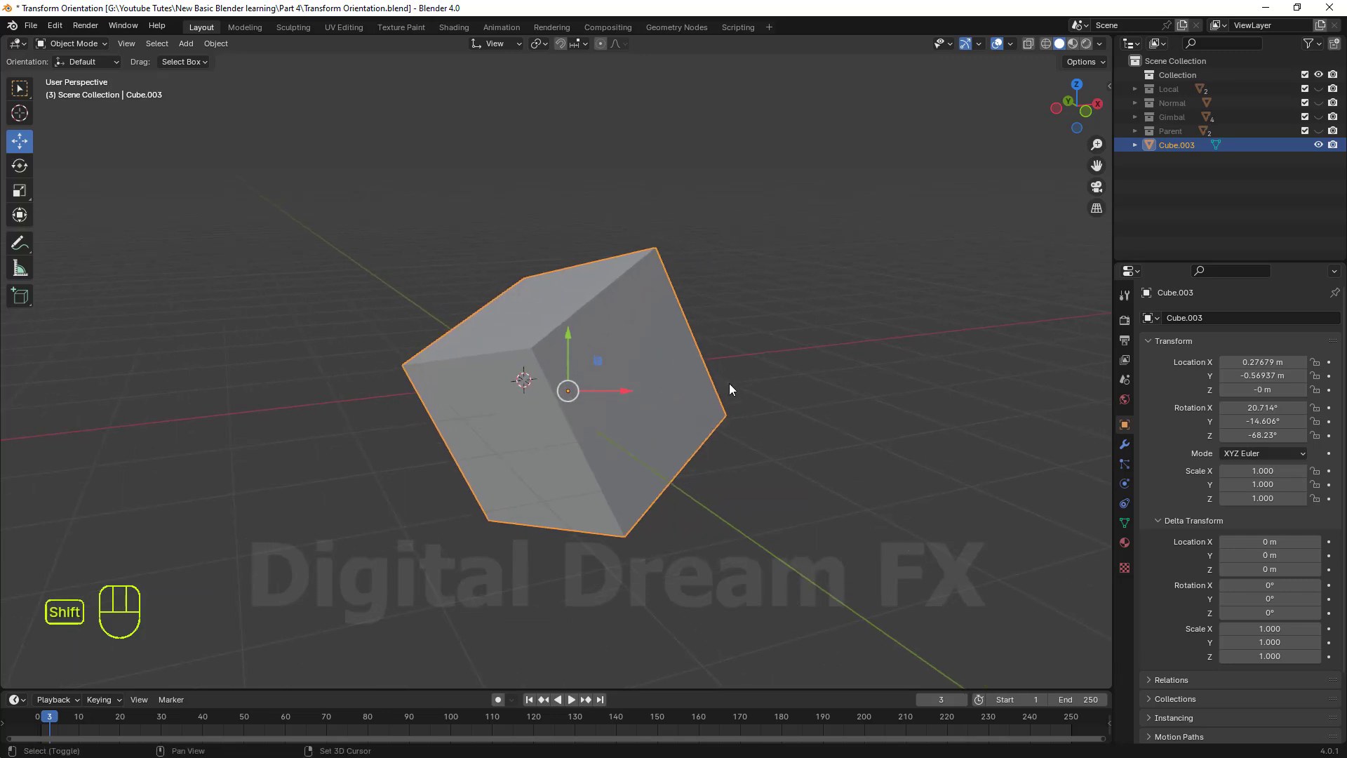
pyautogui.moveTo(729, 383); pyautogui.dragTo(603, 407, button='middle')
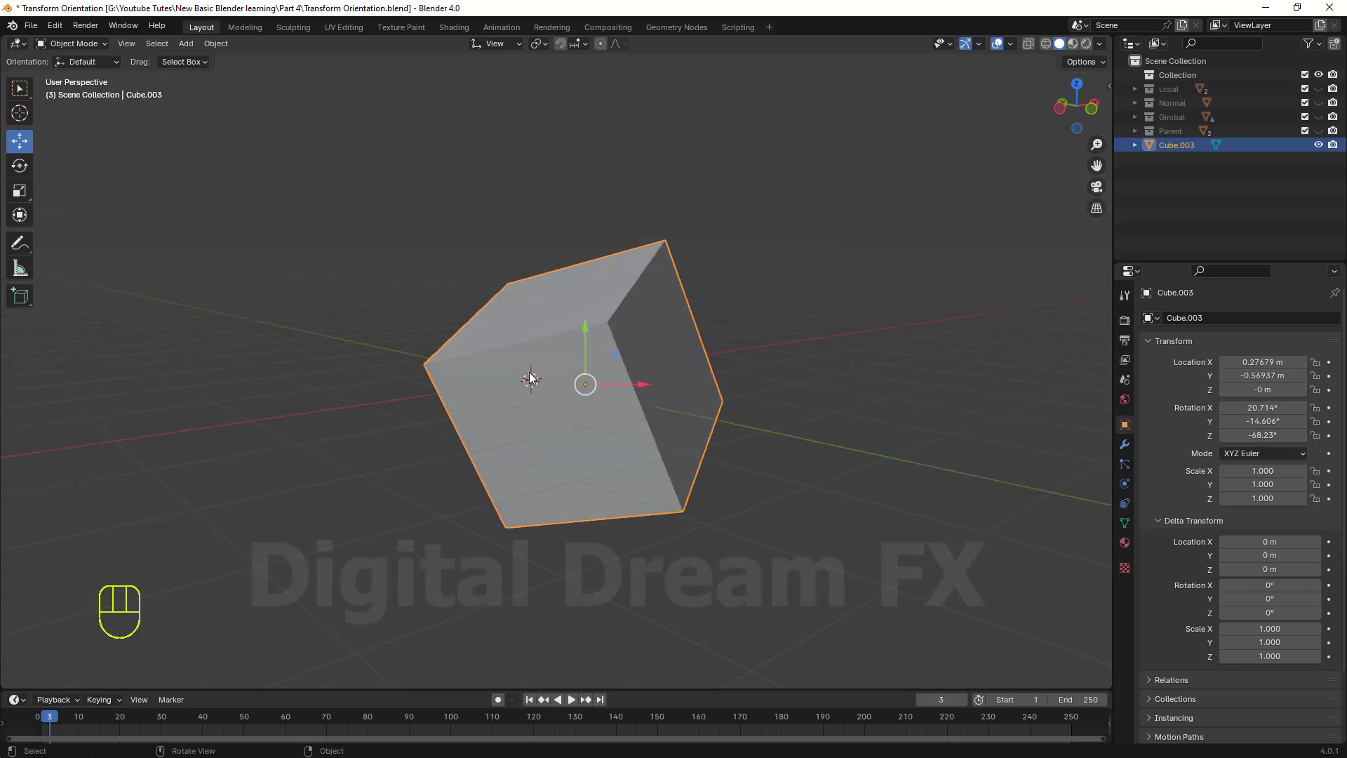
# Place the 3D cursor on the dark side face of the tilted cube.
pyautogui.keyDown('shift'); pyautogui.rightClick(693, 365); pyautogui.keyUp('shift')
pyautogui.moveTo(756, 475); pyautogui.dragTo(716, 517, button='middle')
pyautogui.scroll(2, 782, 469)
pyautogui.scroll(-3, 765, 490)
# Set the transform orientation to Cursor and inspect the cube's gizmo axes from several angles.
pyautogui.click(508, 45)
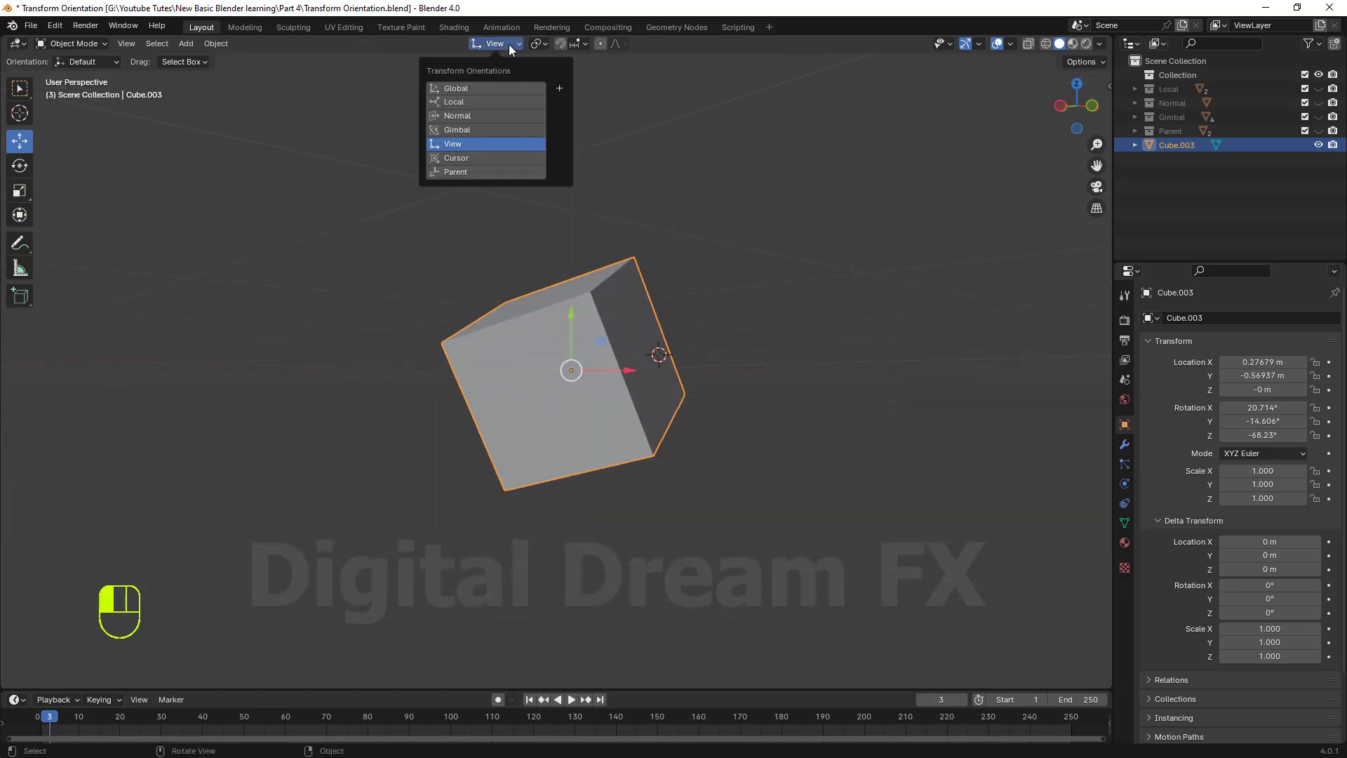
pyautogui.click(482, 158)
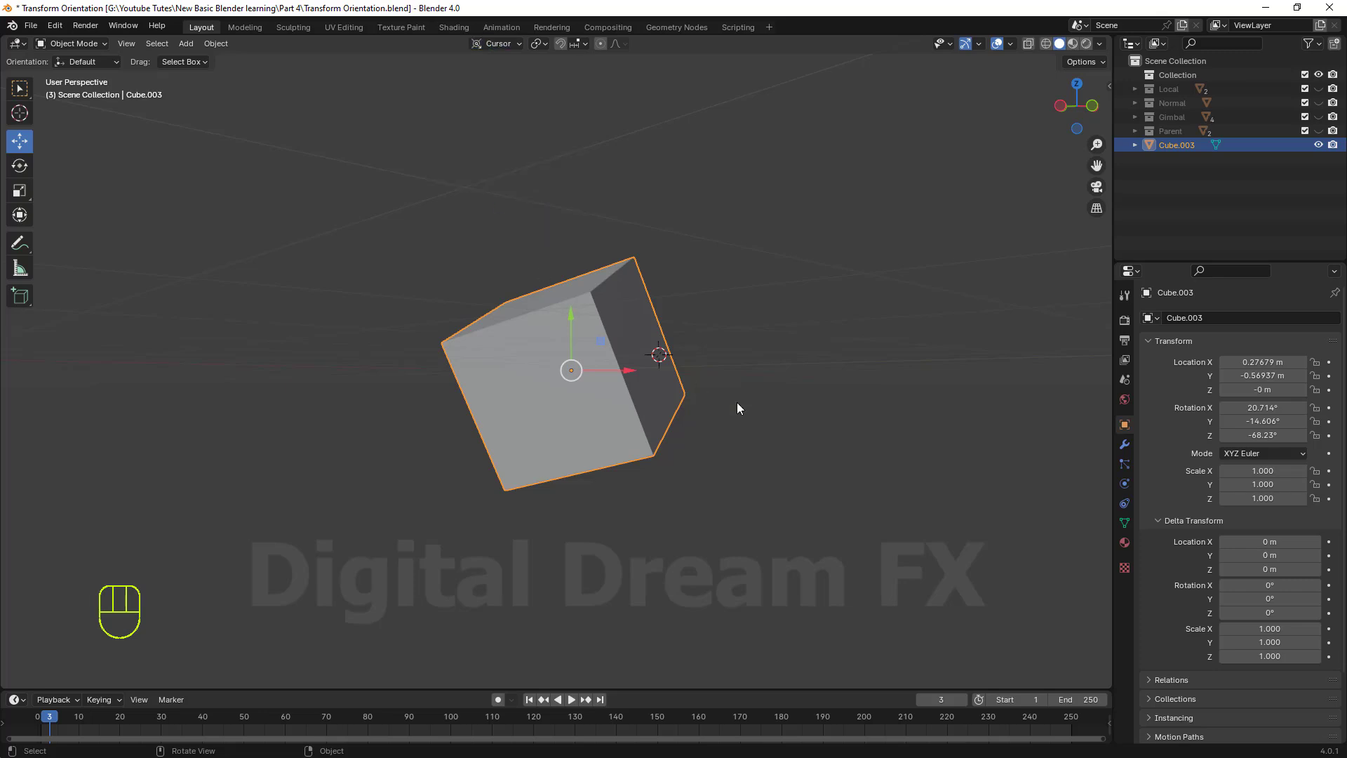
pyautogui.moveTo(737, 408); pyautogui.dragTo(533, 342, button='middle')
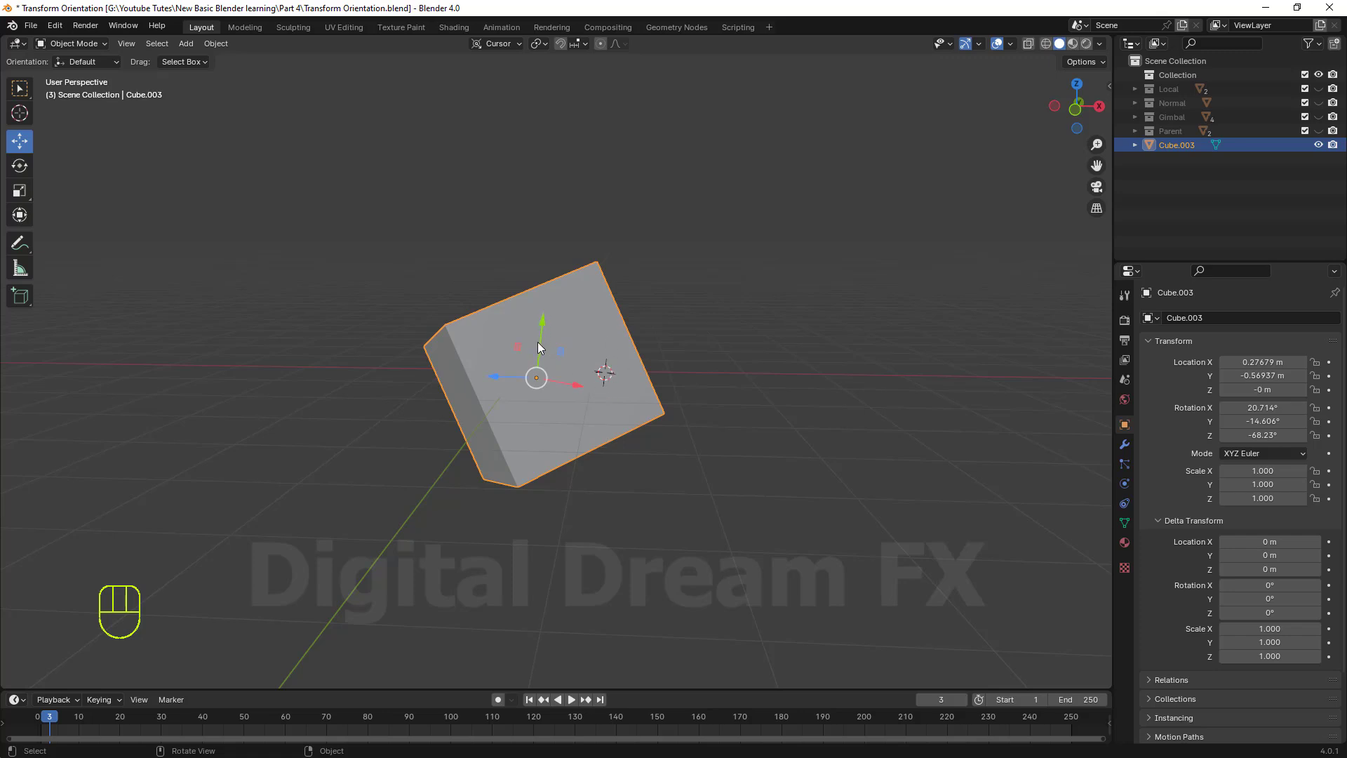
pyautogui.moveTo(679, 468); pyautogui.dragTo(595, 186, button='middle')
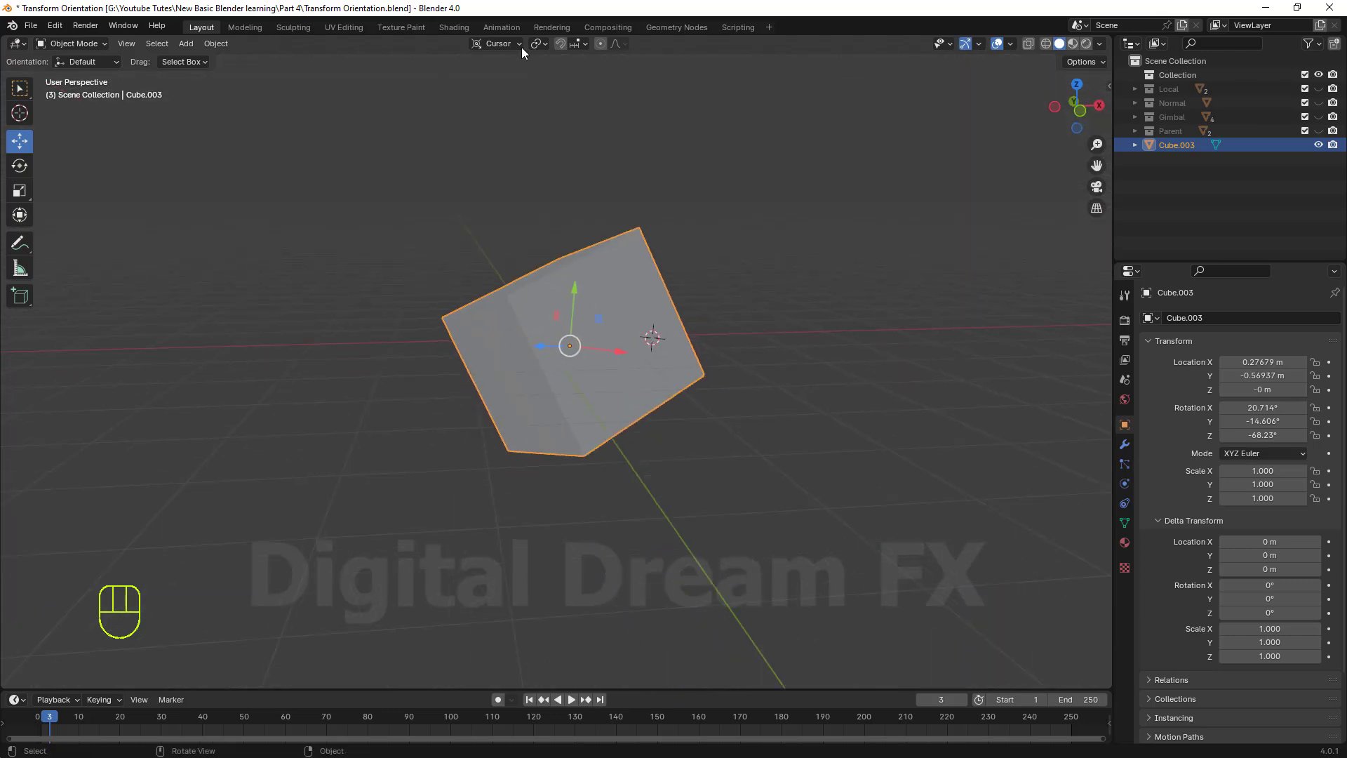
# Switch the transform orientation to Global to compare the gizmo axes, then return it to Cursor.
pyautogui.click(503, 44)
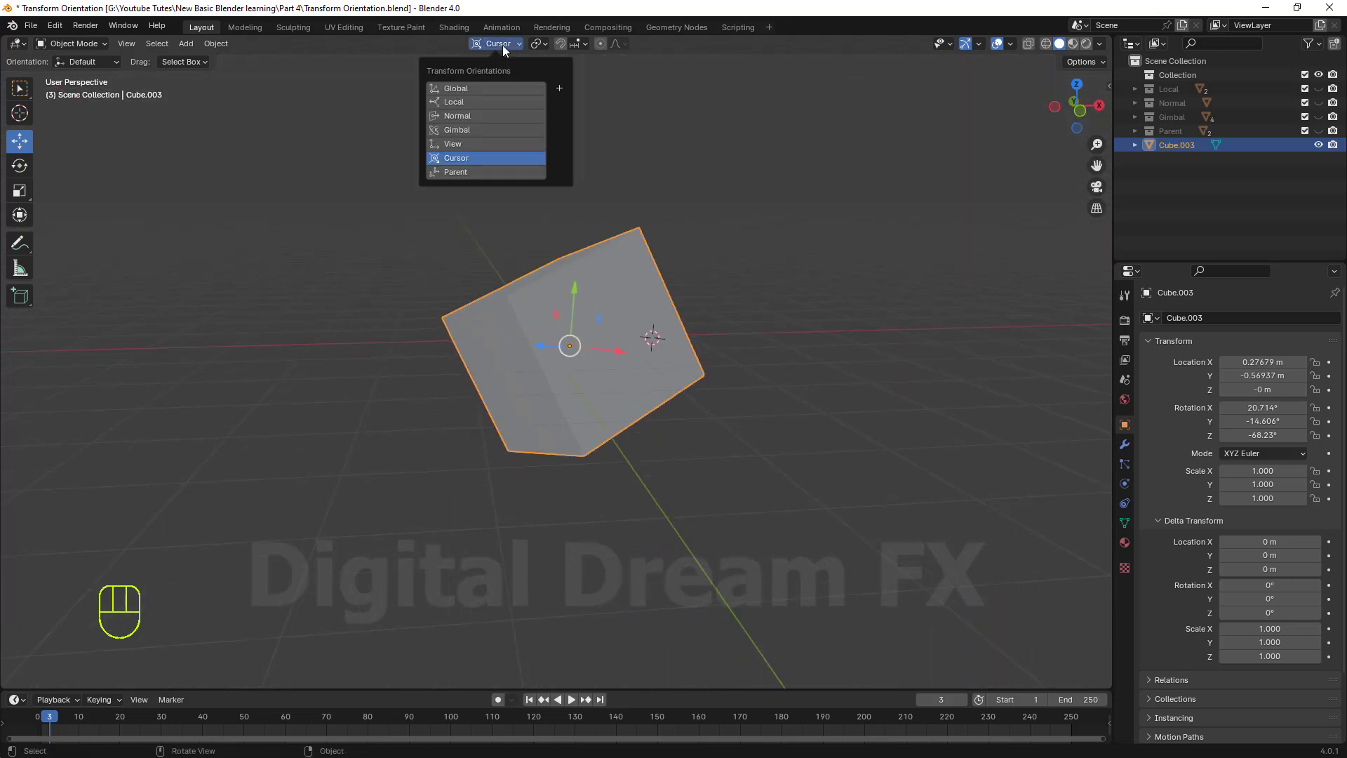
pyautogui.click(478, 88)
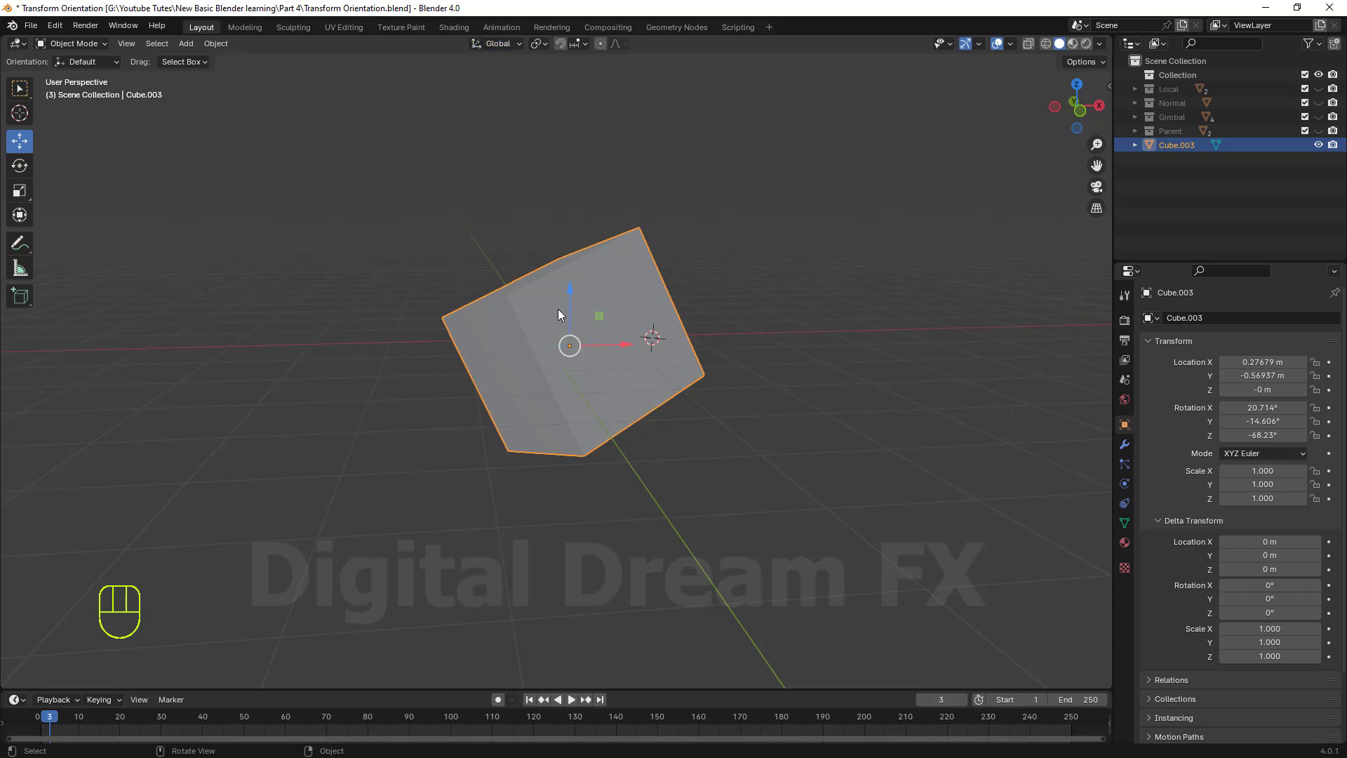
pyautogui.moveTo(558, 309); pyautogui.dragTo(686, 351, button='middle')
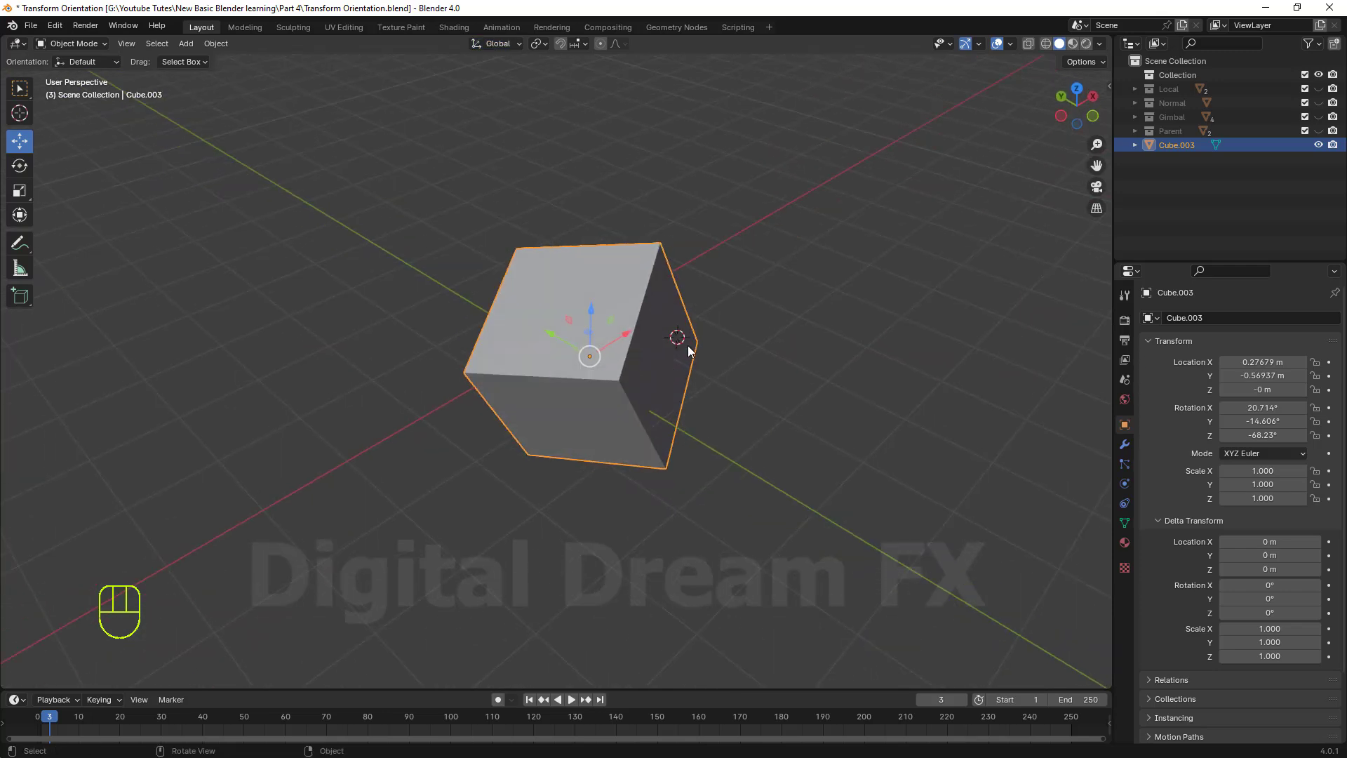
pyautogui.click(506, 42)
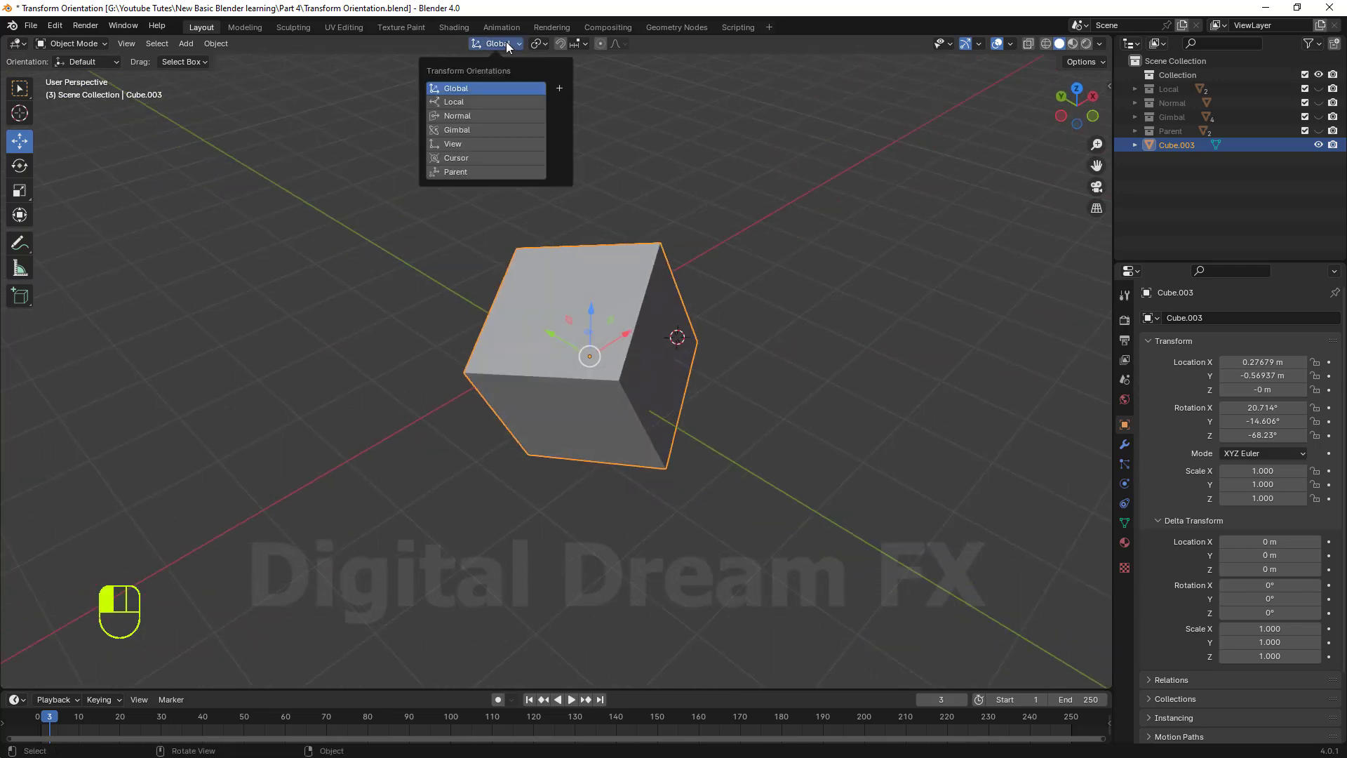
pyautogui.click(486, 157)
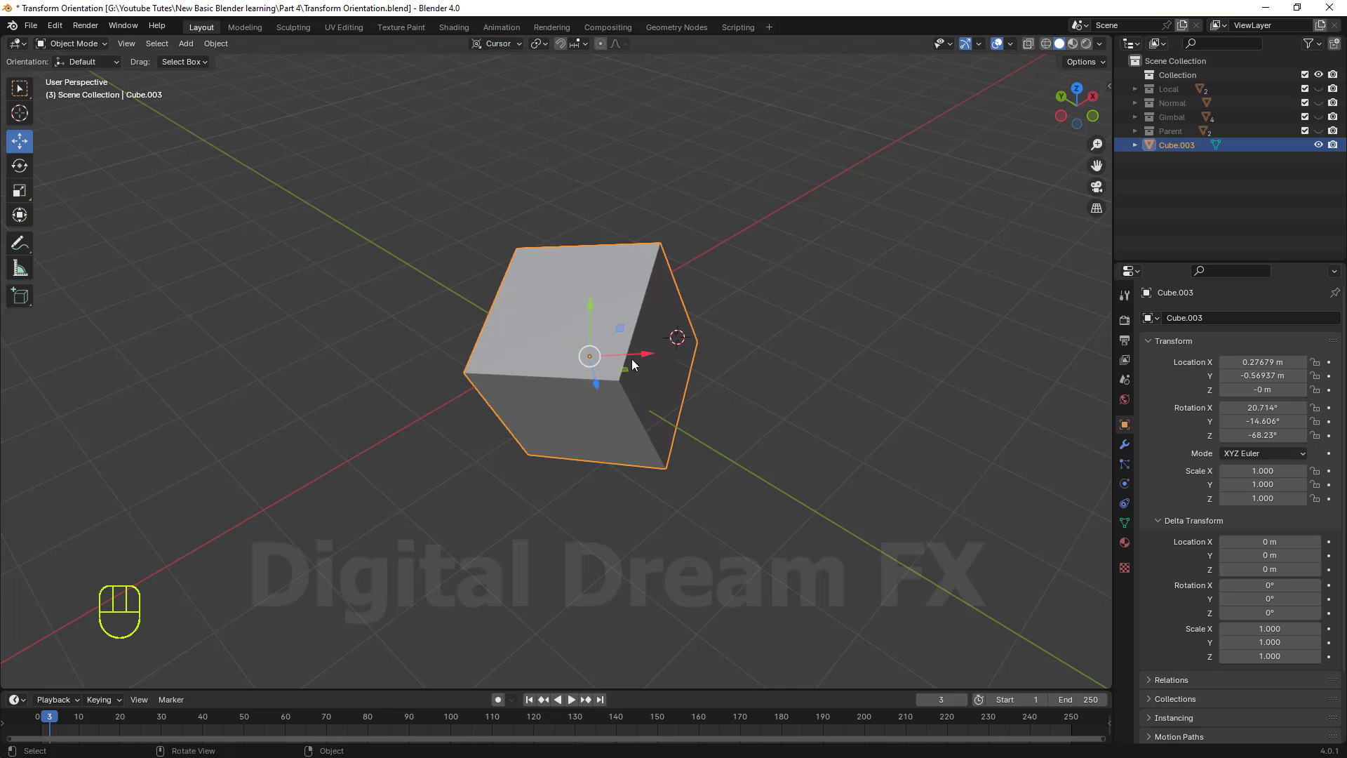
# Try moving the cube about -2.54 m along the cursor's X axis, then undo the move.
pyautogui.moveTo(649, 352); pyautogui.dragTo(474, 334)
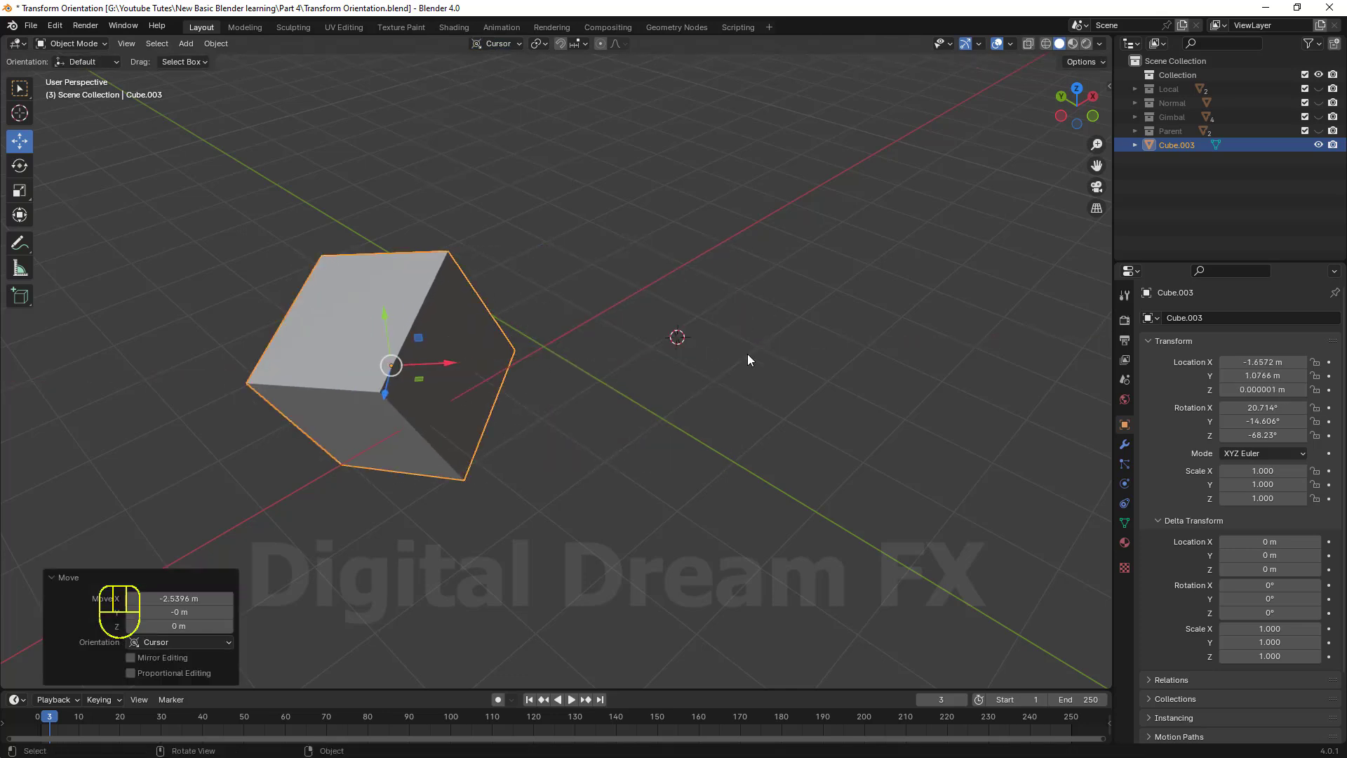
pyautogui.hotkey('ctrl', 'z')
pyautogui.moveTo(744, 339); pyautogui.dragTo(626, 322, button='middle')
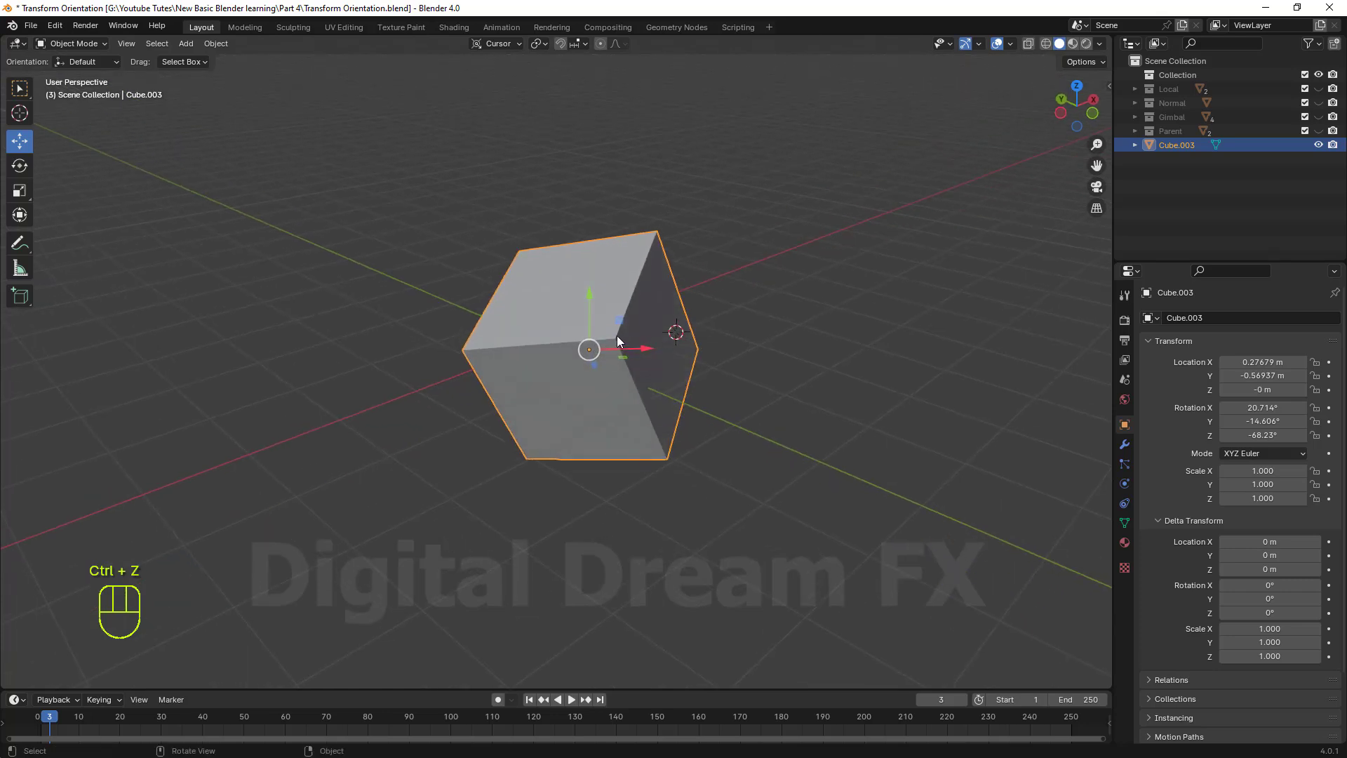
# Move the tilted cube freely away from the origin to about X -4.33 m, Y 5.96 m, Z 1.89 m.
pyautogui.click(508, 45)
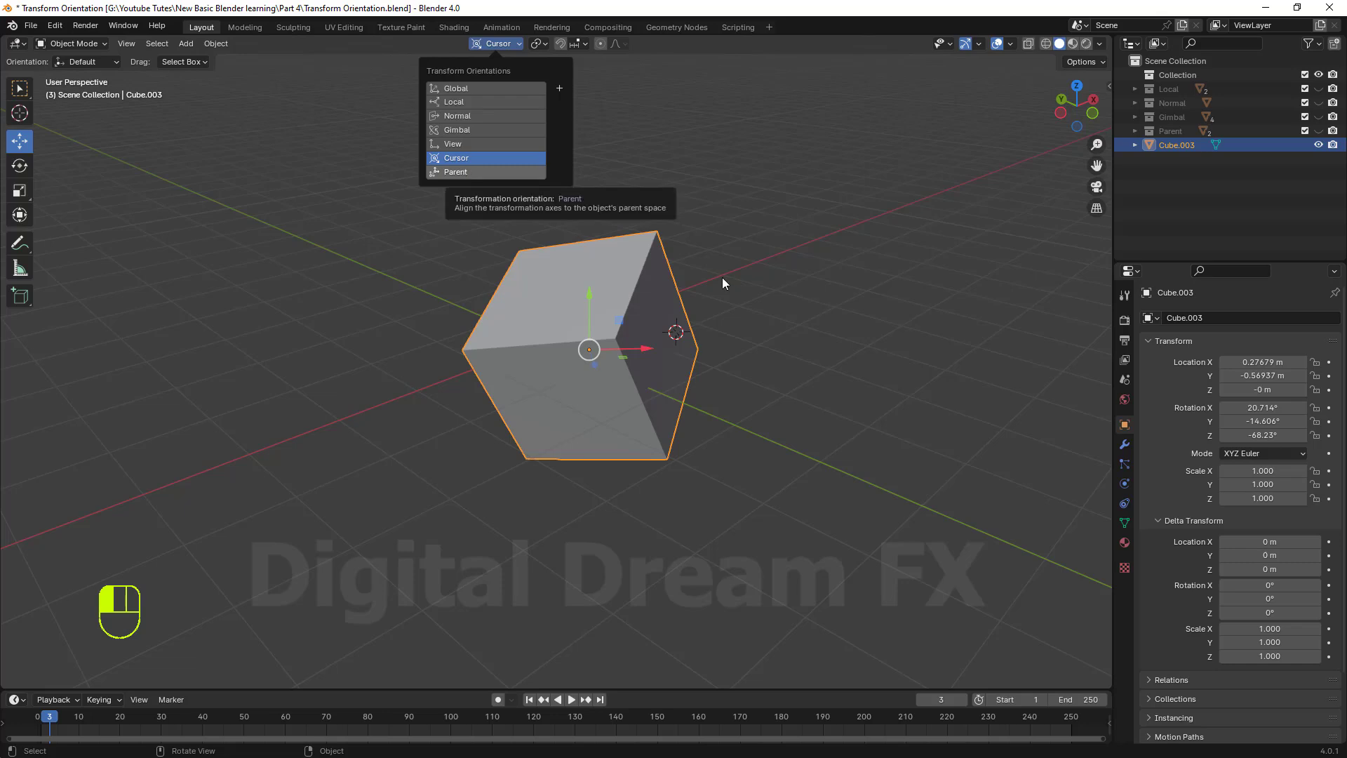
pyautogui.scroll(-3, 721, 281)
pyautogui.moveTo(718, 282); pyautogui.dragTo(649, 303, button='middle')
pyautogui.click(691, 315)
pyautogui.click(550, 365)
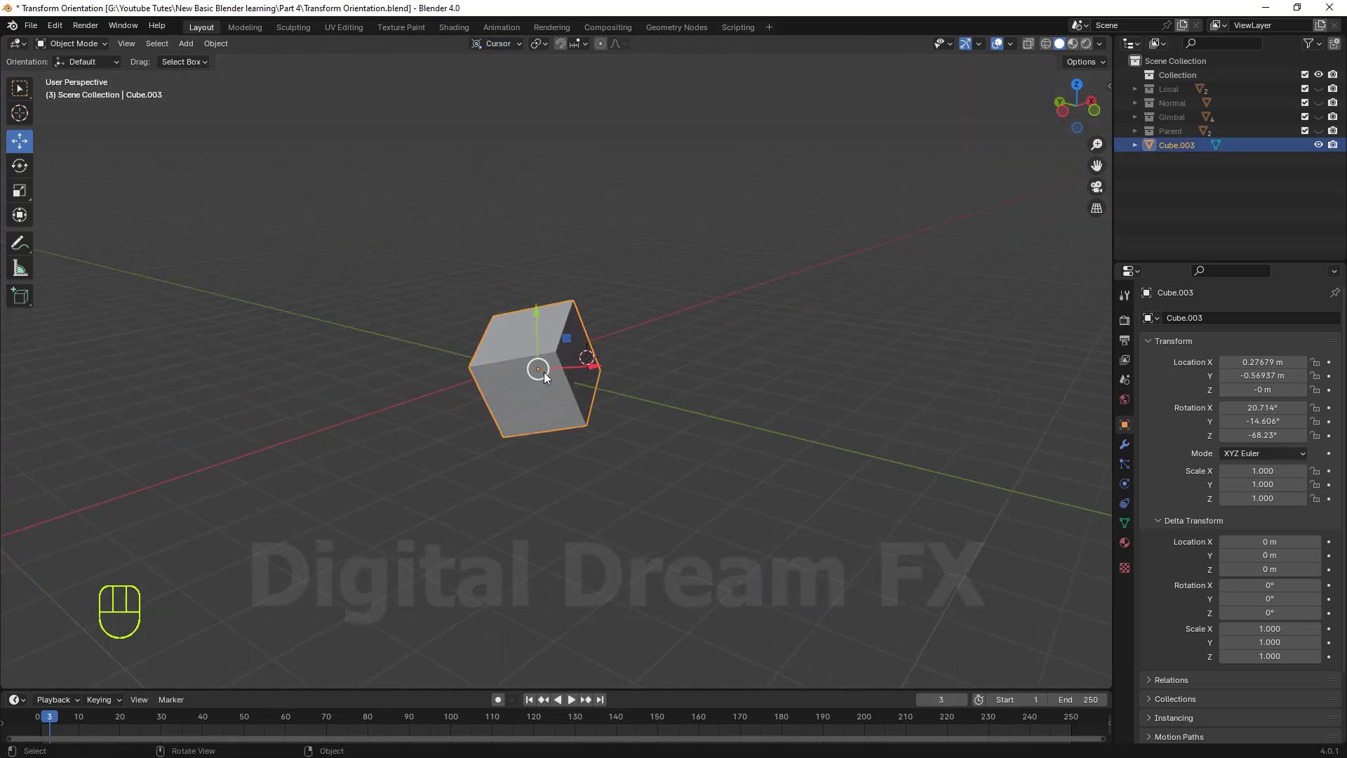
pyautogui.moveTo(544, 372); pyautogui.dragTo(186, 282)
pyautogui.scroll(-3, 351, 309)
# Deselect the tilted cube and add a second mesh cube at the 3D cursor.
pyautogui.keyDown('shift'); pyautogui.moveTo(465, 332); pyautogui.dragTo(500, 354, button='middle'); pyautogui.keyUp('shift')
pyautogui.moveTo(694, 373); pyautogui.dragTo(705, 373, button='middle')
pyautogui.click(698, 381)
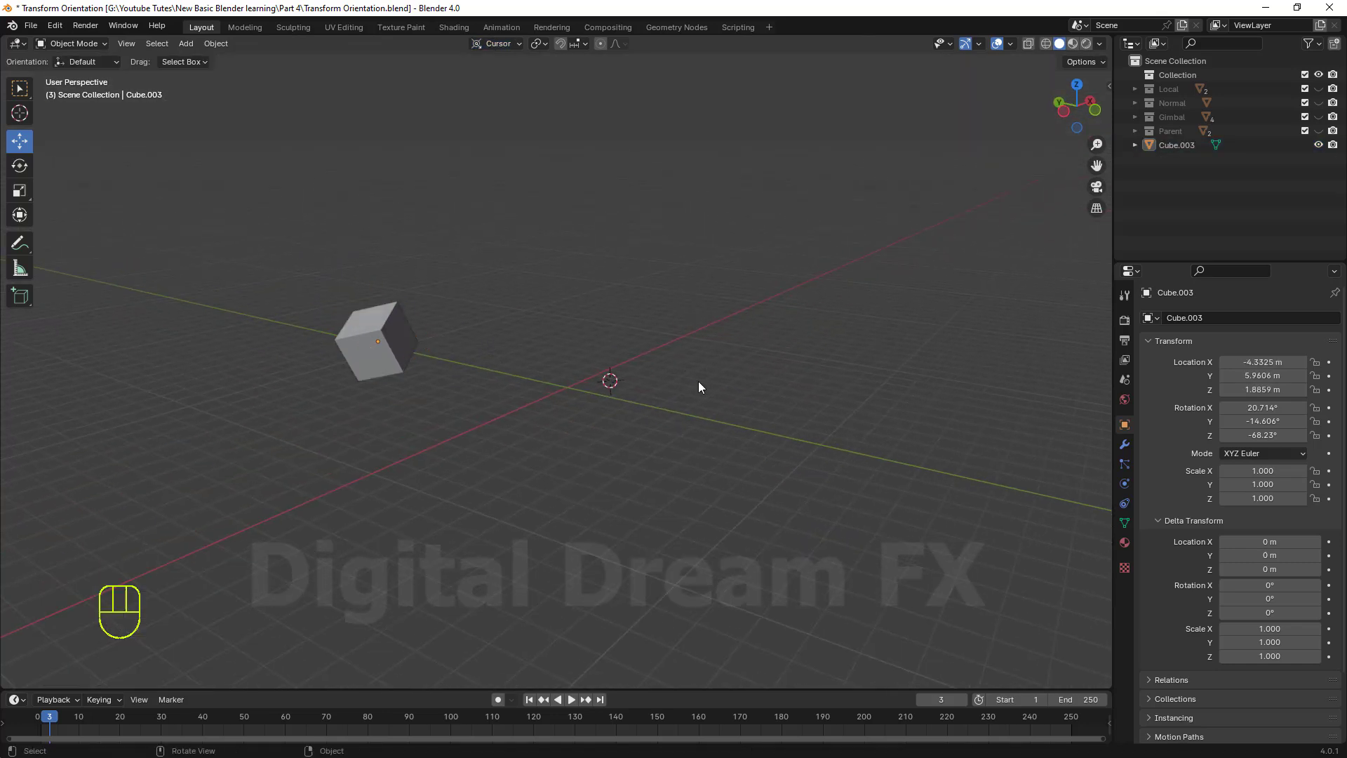
pyautogui.press('shift')
pyautogui.hotkey('shift', 'a')
pyautogui.moveTo(676, 386)
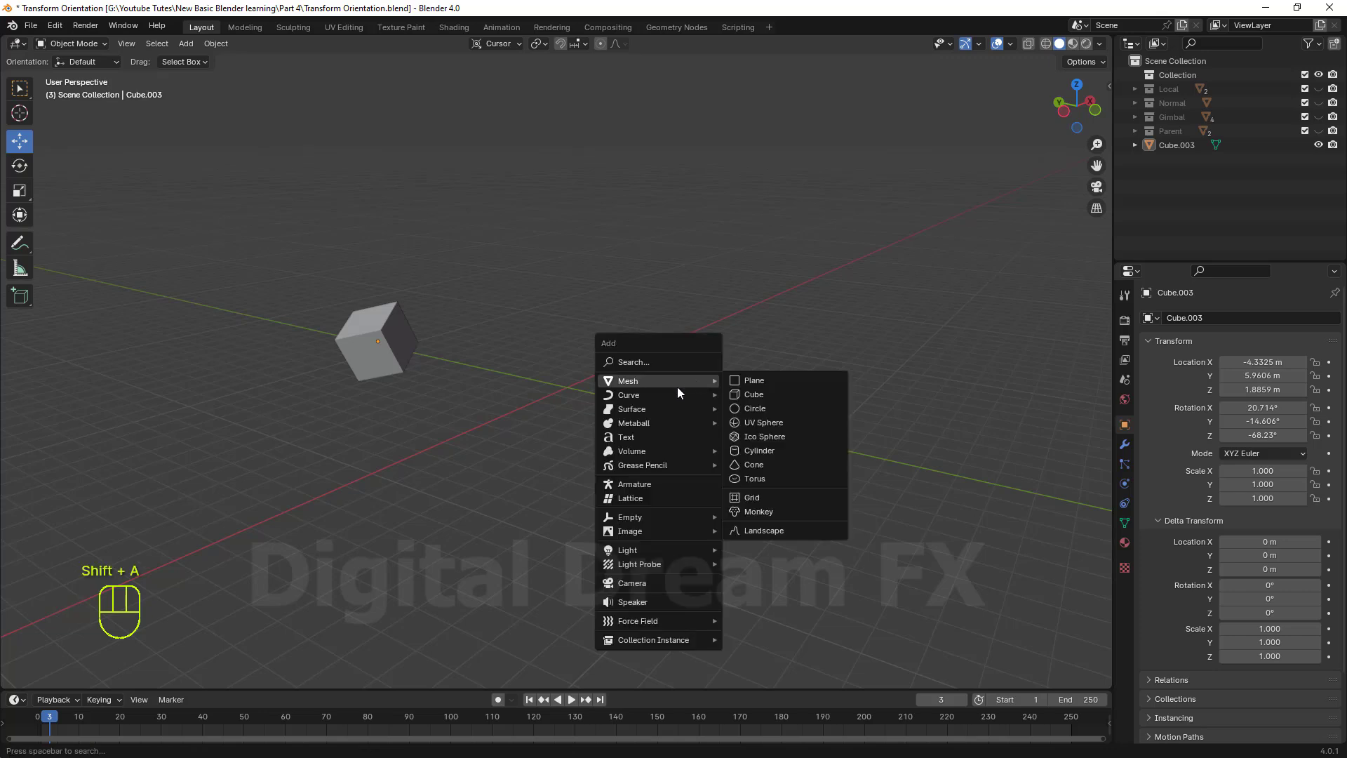
pyautogui.click(777, 397)
# Move the second cube about 6.52 m along the cursor's X axis, away from the 3D cursor.
pyautogui.moveTo(717, 414); pyautogui.dragTo(656, 425, button='middle')
pyautogui.moveTo(642, 446); pyautogui.dragTo(904, 445)
pyautogui.moveTo(904, 445); pyautogui.dragTo(580, 307, button='middle')
# Set the transform orientation to Global and bring both cubes into view.
pyautogui.click(499, 45)
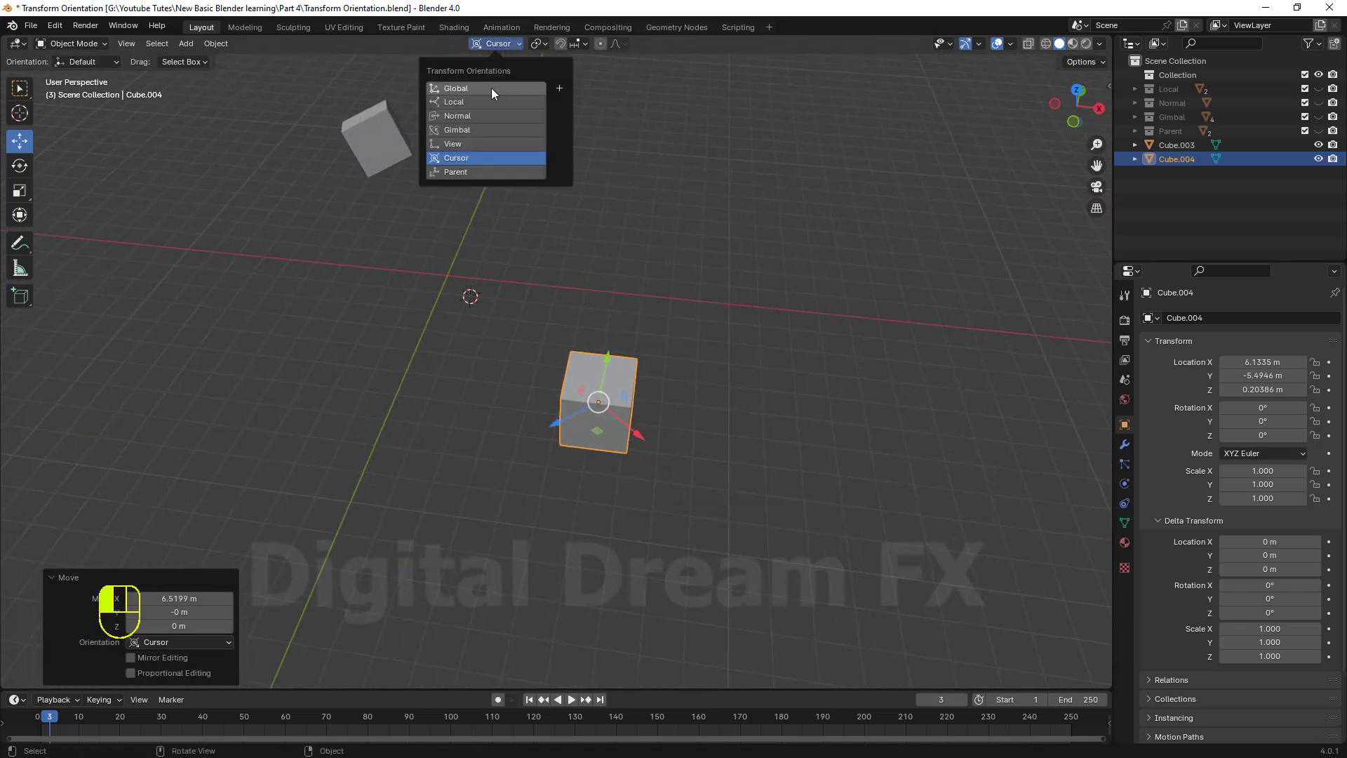
pyautogui.click(491, 87)
pyautogui.moveTo(743, 331)
pyautogui.mouseDown(button='middle')
pyautogui.moveTo(664, 317)
pyautogui.moveTo(728, 339)
pyautogui.mouseUp(button='middle')
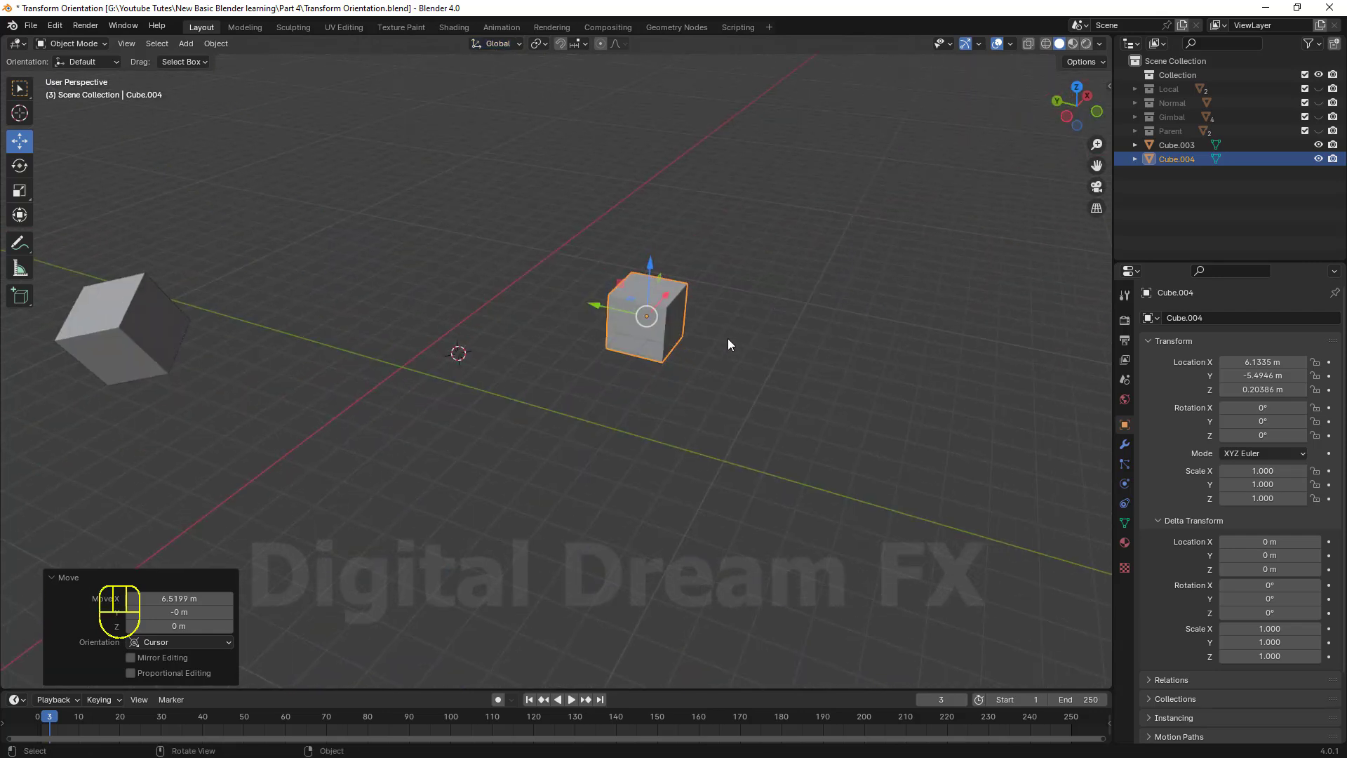
pyautogui.moveTo(626, 330); pyautogui.dragTo(293, 290, button='middle')
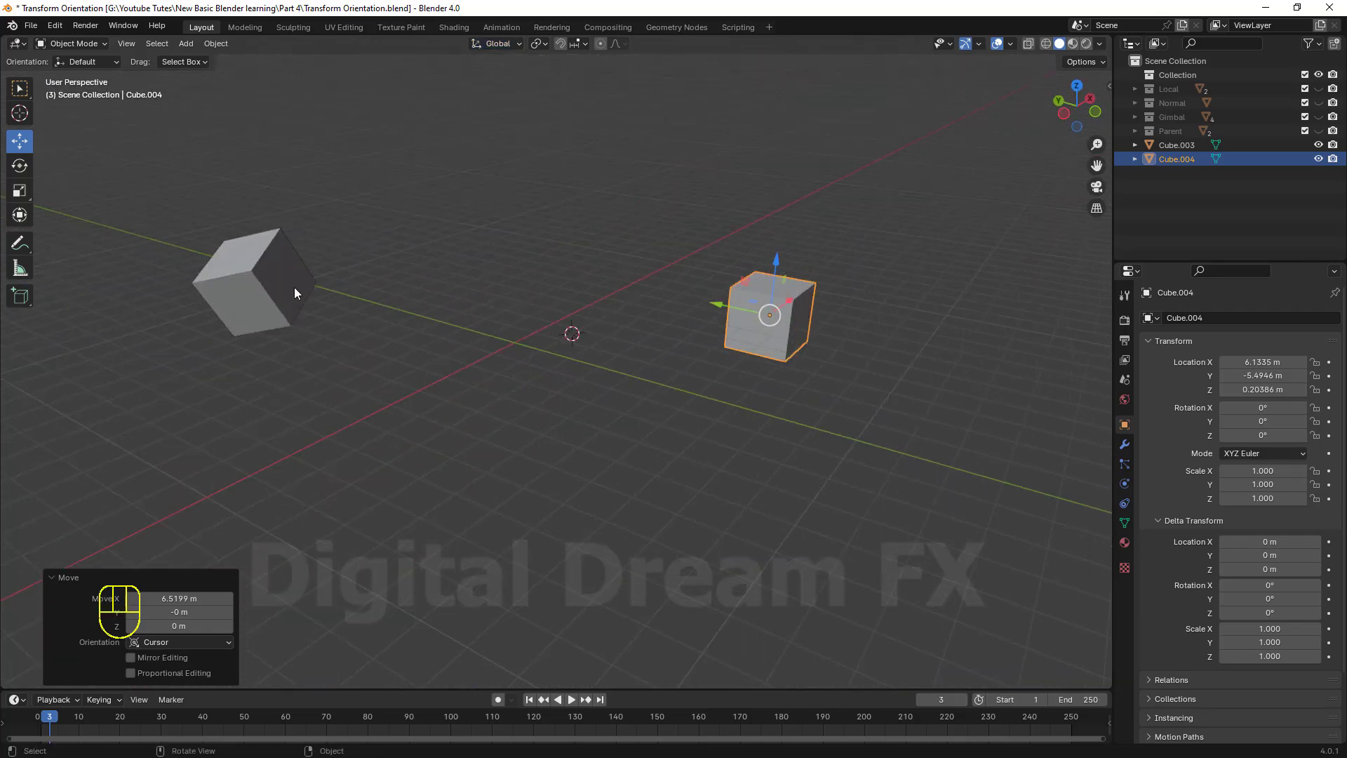
# Parent the untilted cube to the tilted cube with Object (Keep Transform).
pyautogui.click(294, 289)
pyautogui.moveTo(377, 358); pyautogui.dragTo(421, 361, button='middle')
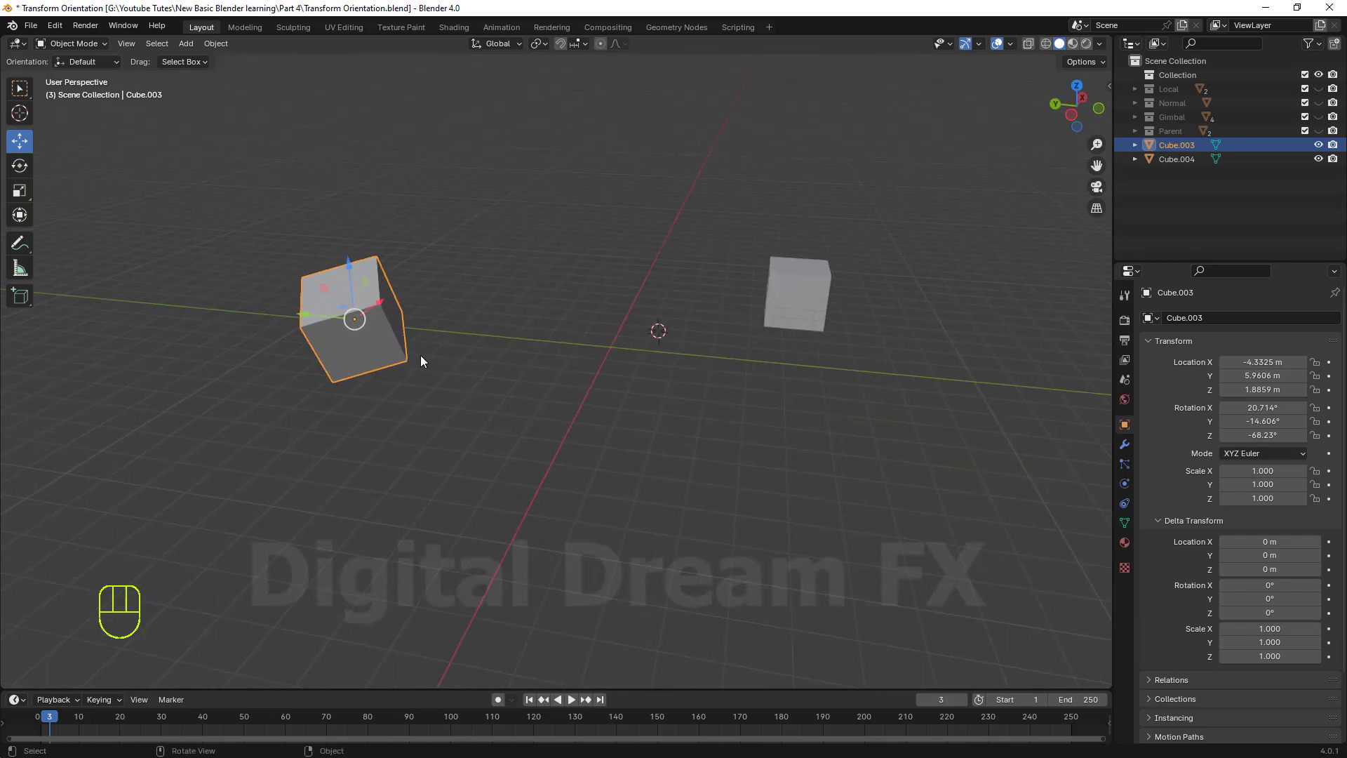
pyautogui.click(801, 284)
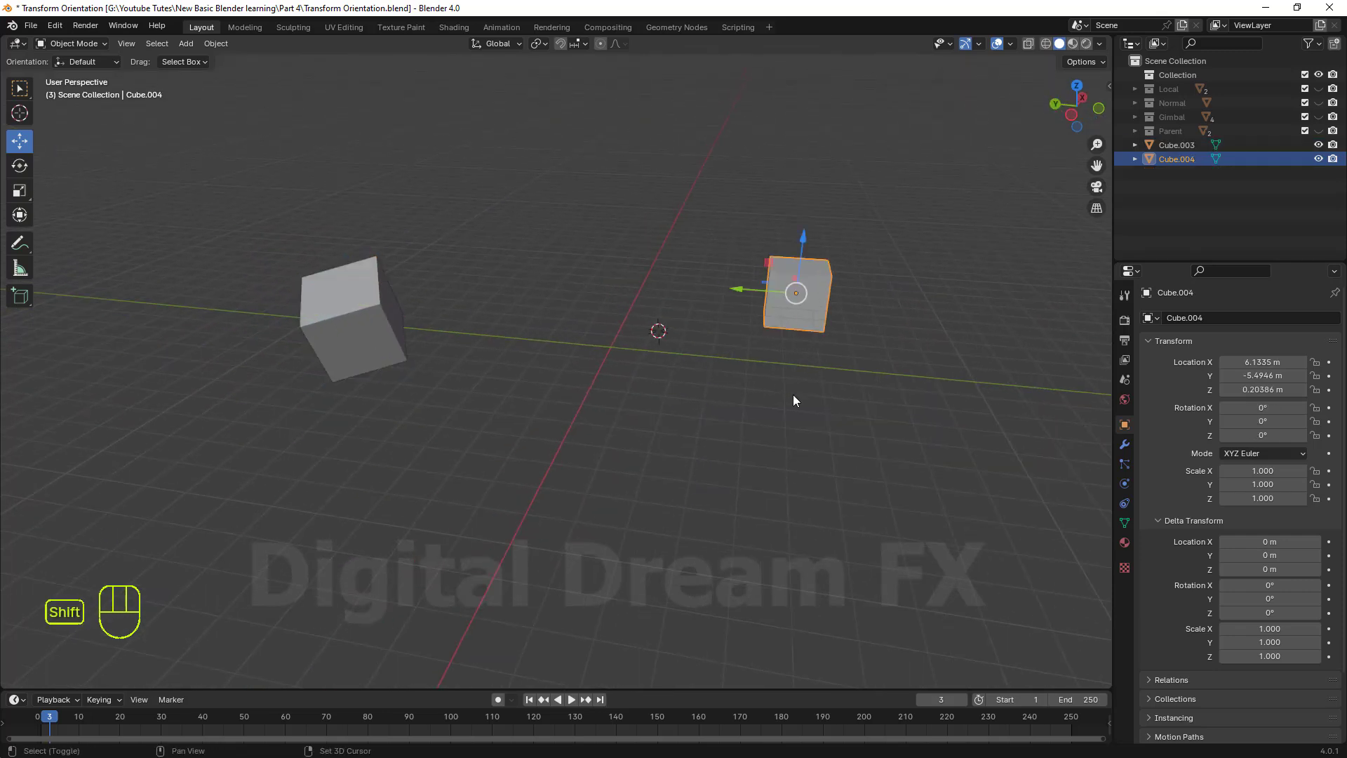
pyautogui.moveTo(794, 398); pyautogui.dragTo(792, 270, button='middle')
pyautogui.moveTo(803, 307)
pyautogui.keyDown('shift'); pyautogui.mouseDown(button='middle')
pyautogui.moveTo(788, 331)
pyautogui.moveTo(810, 313)
pyautogui.mouseUp(button='middle'); pyautogui.keyUp('shift')
pyautogui.click(861, 349)
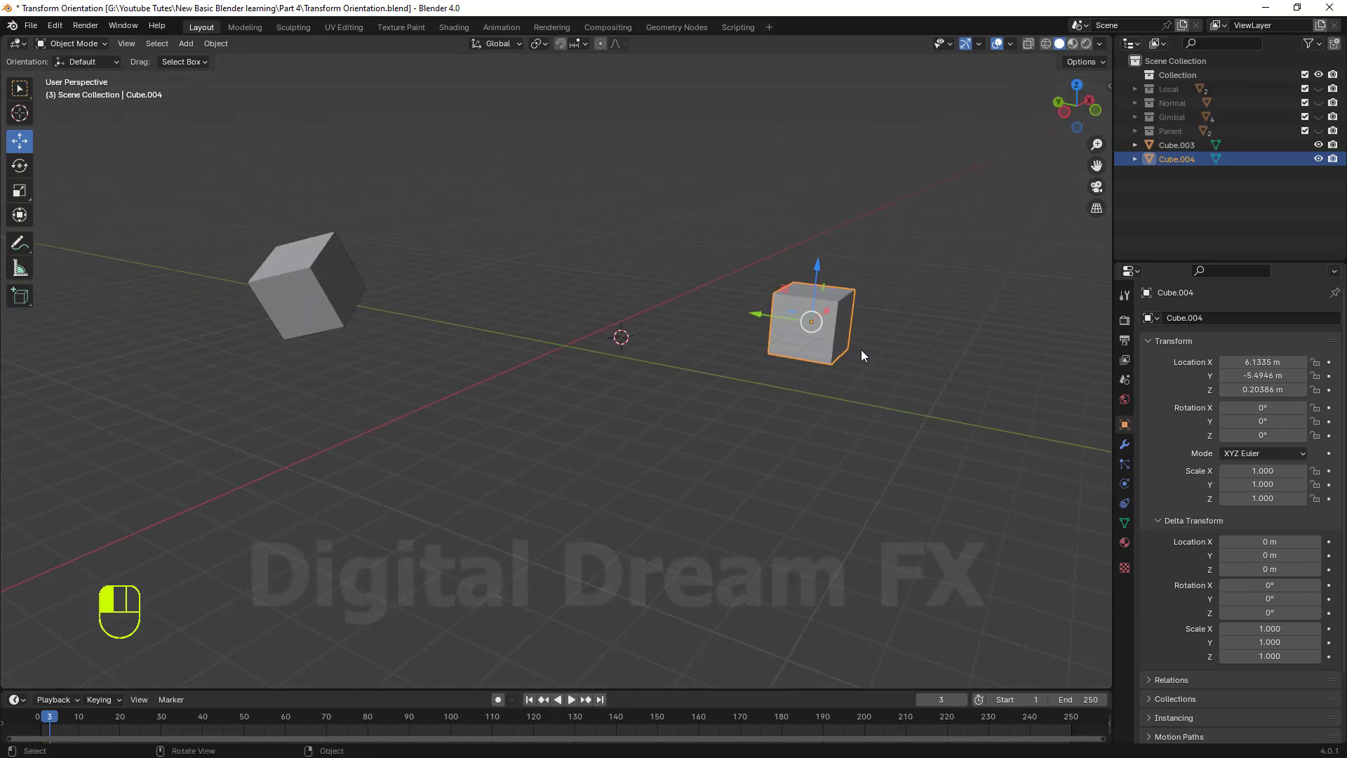
pyautogui.keyDown('shift'); pyautogui.click(328, 272); pyautogui.keyUp('shift')
pyautogui.hotkey('ctrl', 'p')
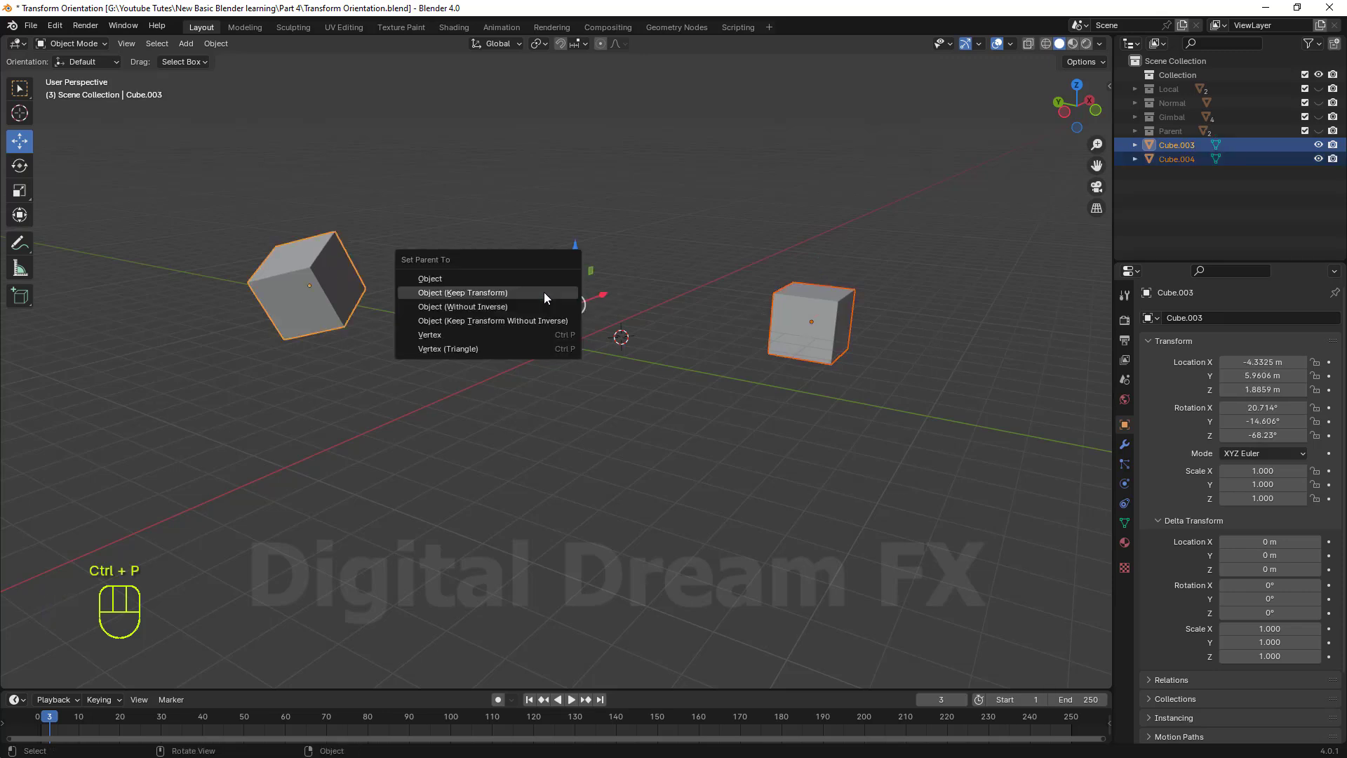
pyautogui.click(465, 292)
# Select only the tilted parent cube and set the transform orientation to Parent.
pyautogui.scroll(-3, 537, 394)
pyautogui.moveTo(537, 394); pyautogui.dragTo(522, 440, button='middle')
pyautogui.click(501, 423)
pyautogui.click(379, 318)
pyautogui.keyDown('shift'); pyautogui.moveTo(445, 419); pyautogui.dragTo(370, 420, button='middle'); pyautogui.keyUp('shift')
pyautogui.moveTo(392, 336); pyautogui.dragTo(335, 344, button='middle')
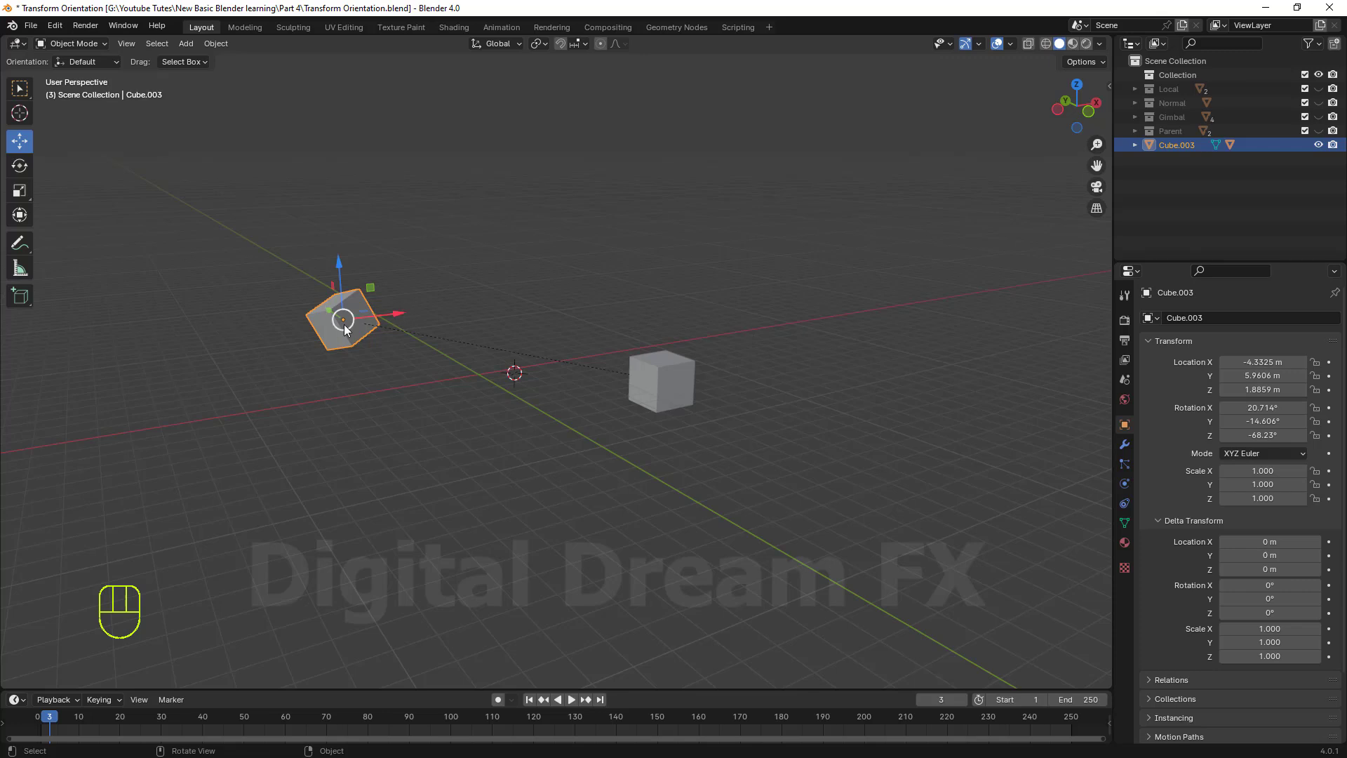
pyautogui.click(495, 41)
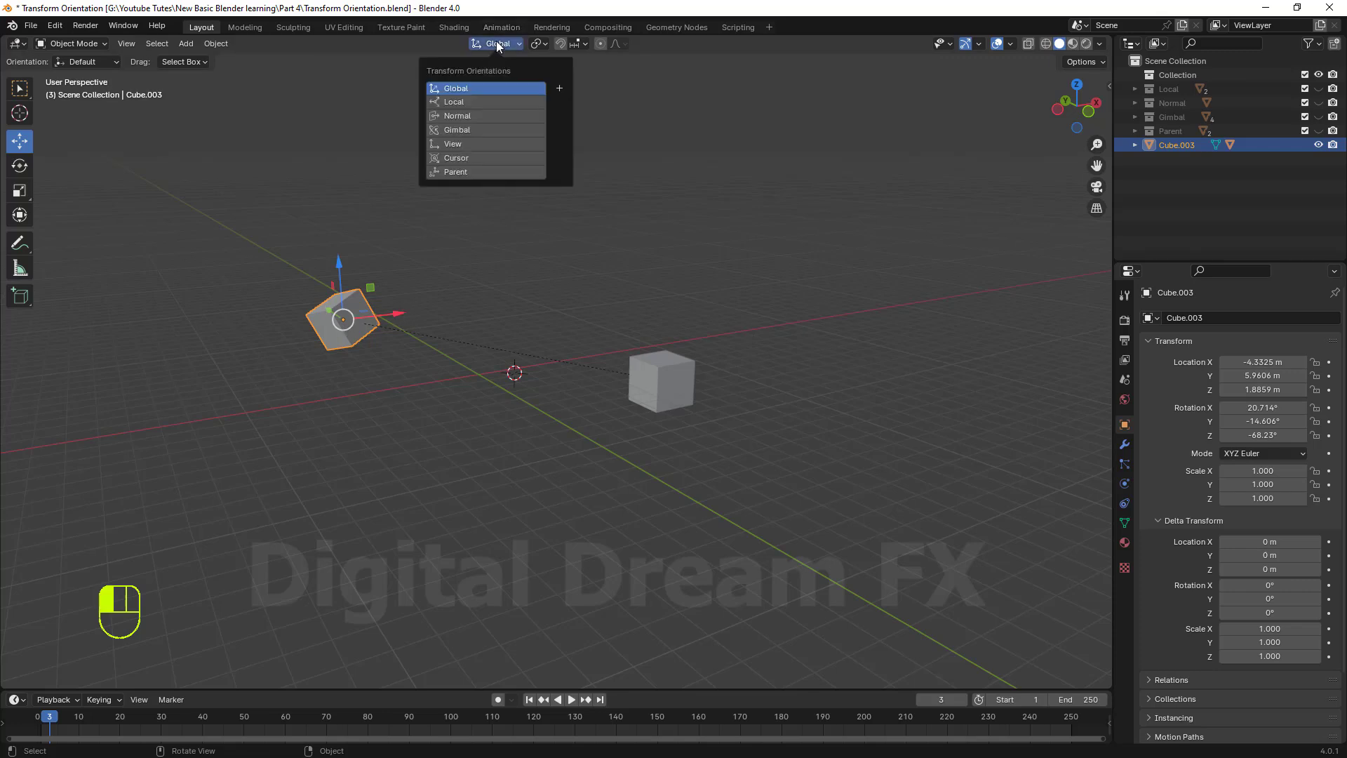
pyautogui.click(482, 171)
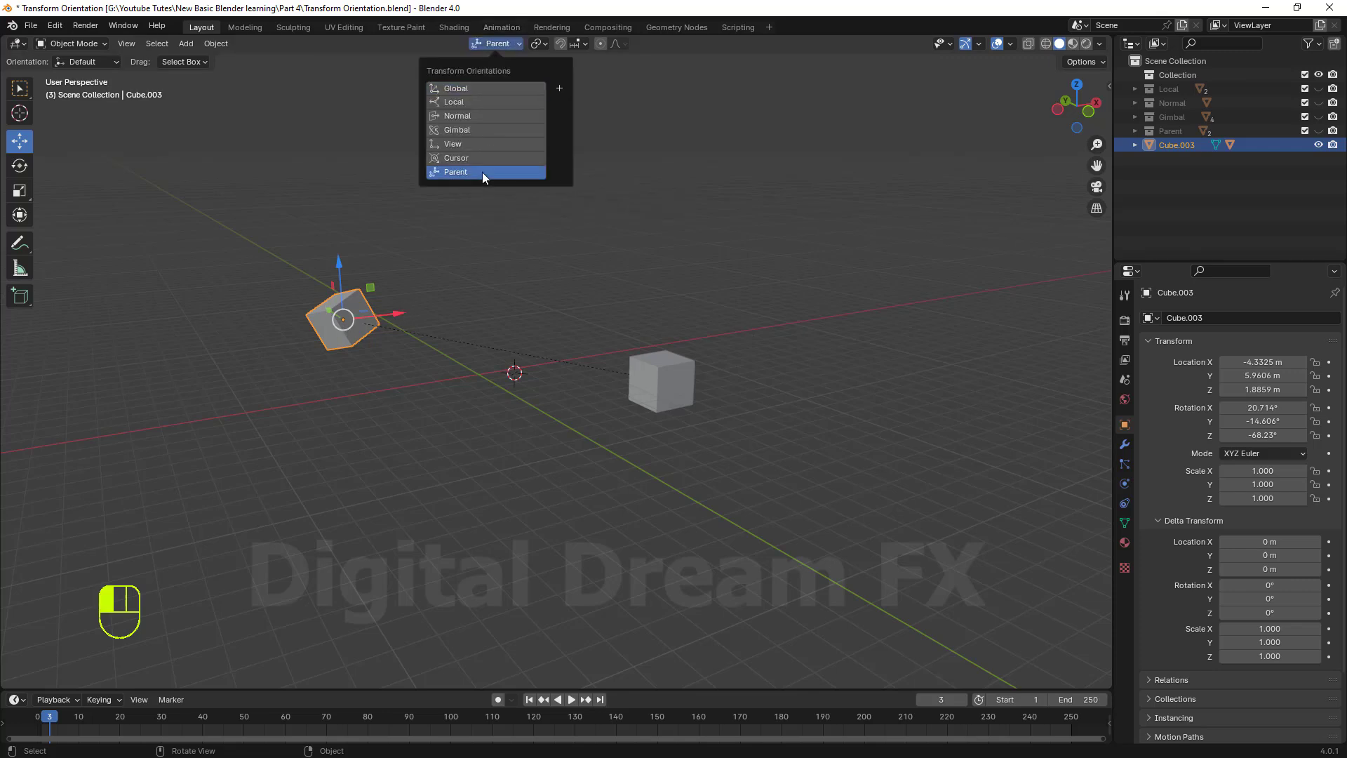
# Try moving the child cube freely under the Parent orientation, and undo the move.
pyautogui.click(660, 385)
pyautogui.moveTo(661, 384); pyautogui.dragTo(647, 346)
pyautogui.hotkey('ctrl', 'z')
# Examine how the child cube's gizmo axes line up with the tilted parent cube under the Parent orientation.
pyautogui.moveTo(594, 426); pyautogui.dragTo(542, 438, button='middle')
pyautogui.click(354, 337)
pyautogui.click(659, 376)
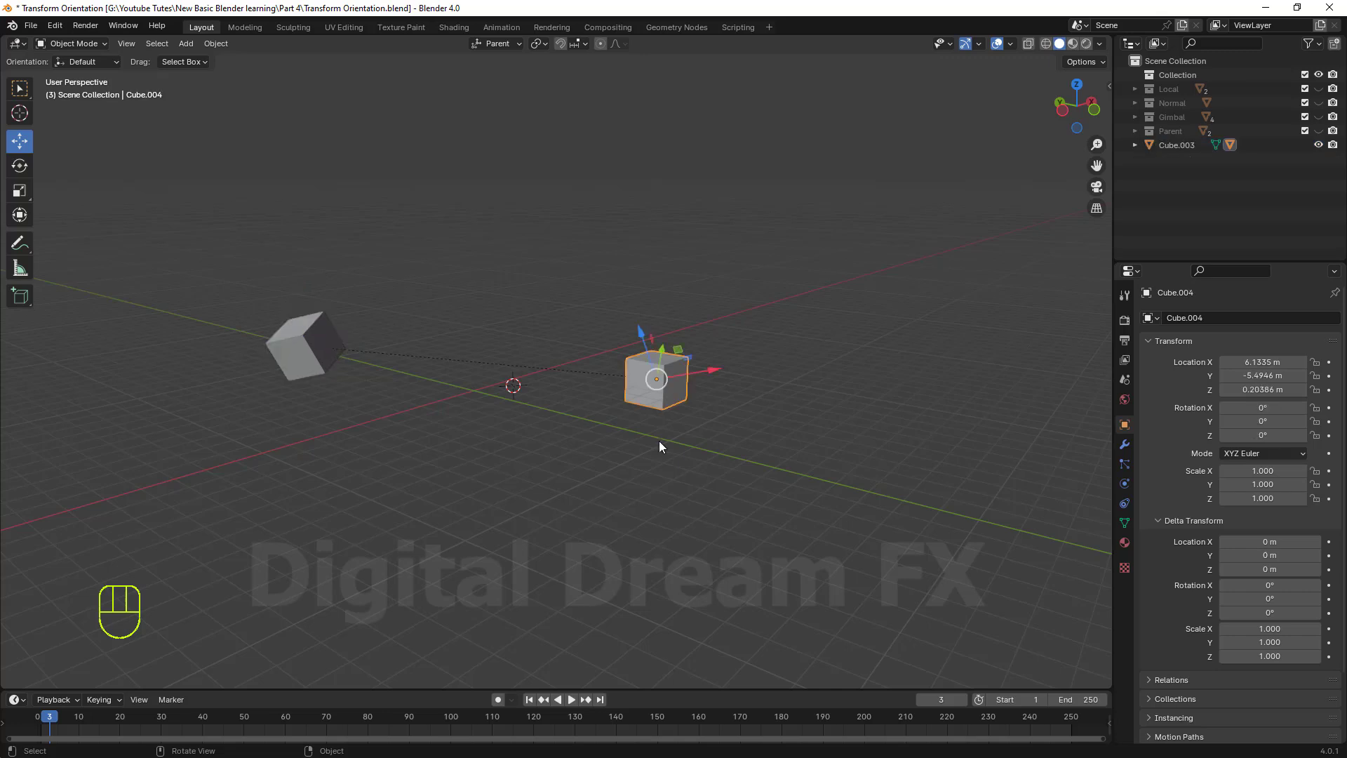
pyautogui.moveTo(658, 441); pyautogui.dragTo(668, 383, button='middle')
pyautogui.click(504, 44)
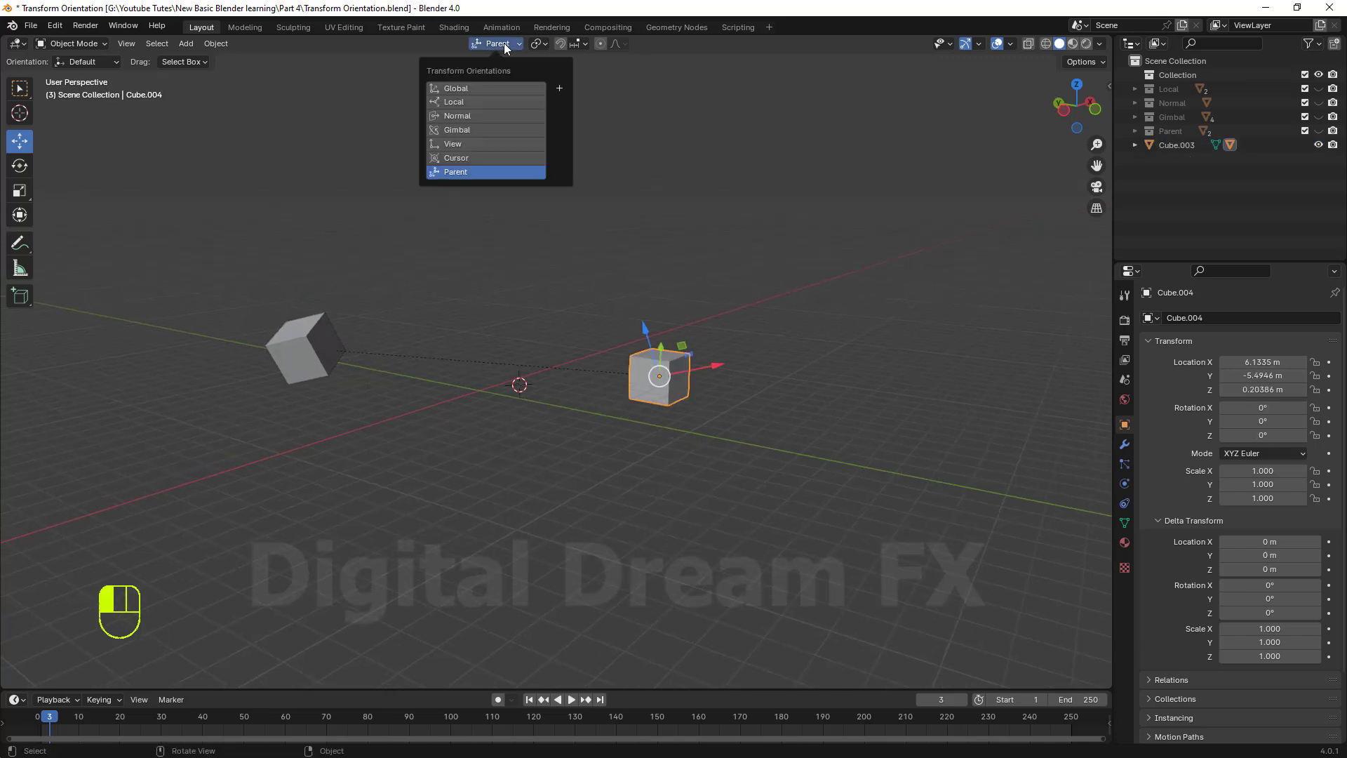
pyautogui.moveTo(588, 405); pyautogui.dragTo(592, 397, button='middle')
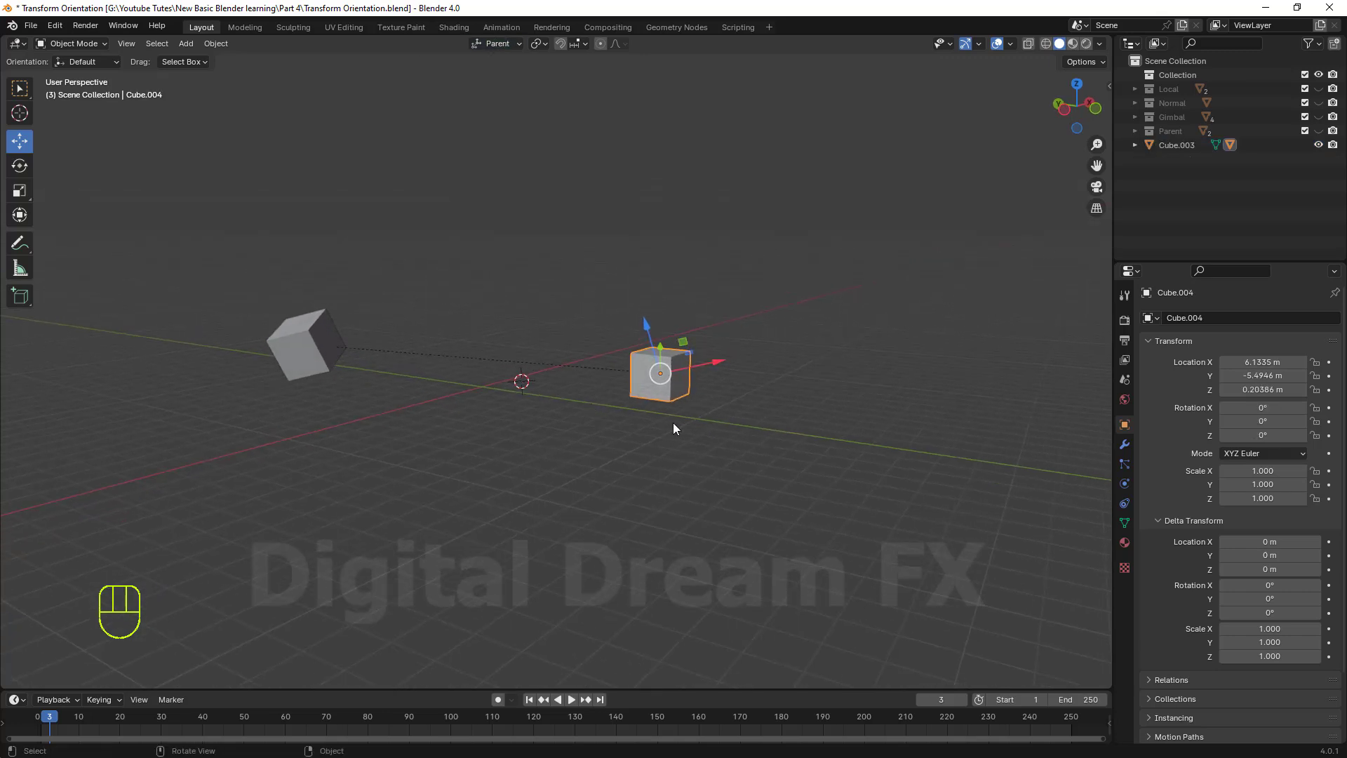
pyautogui.moveTo(674, 428); pyautogui.dragTo(655, 309, button='middle')
pyautogui.moveTo(660, 378); pyautogui.dragTo(647, 293, button='middle')
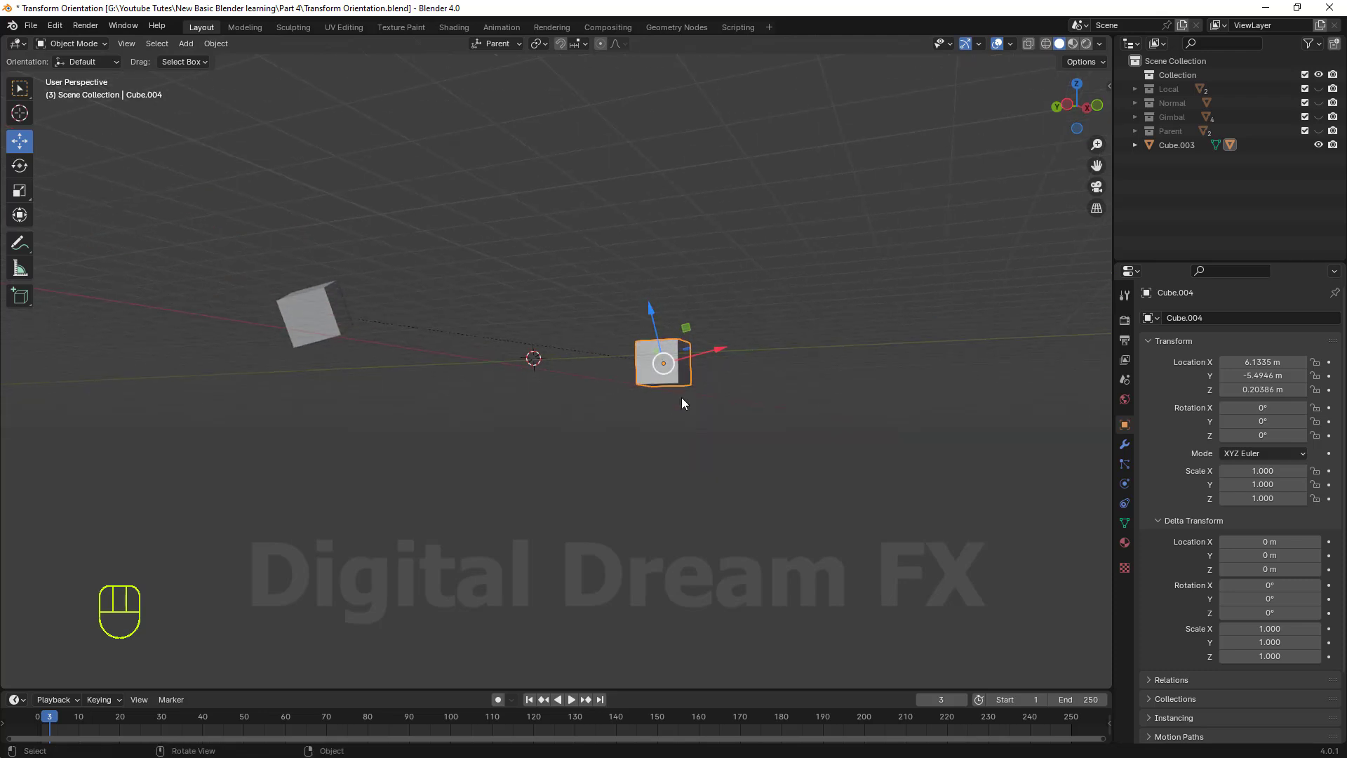
pyautogui.moveTo(682, 402); pyautogui.dragTo(663, 394, button='middle')
# Compare the parent cube's gizmo axes with the child cube's from several angles.
pyautogui.click(319, 314)
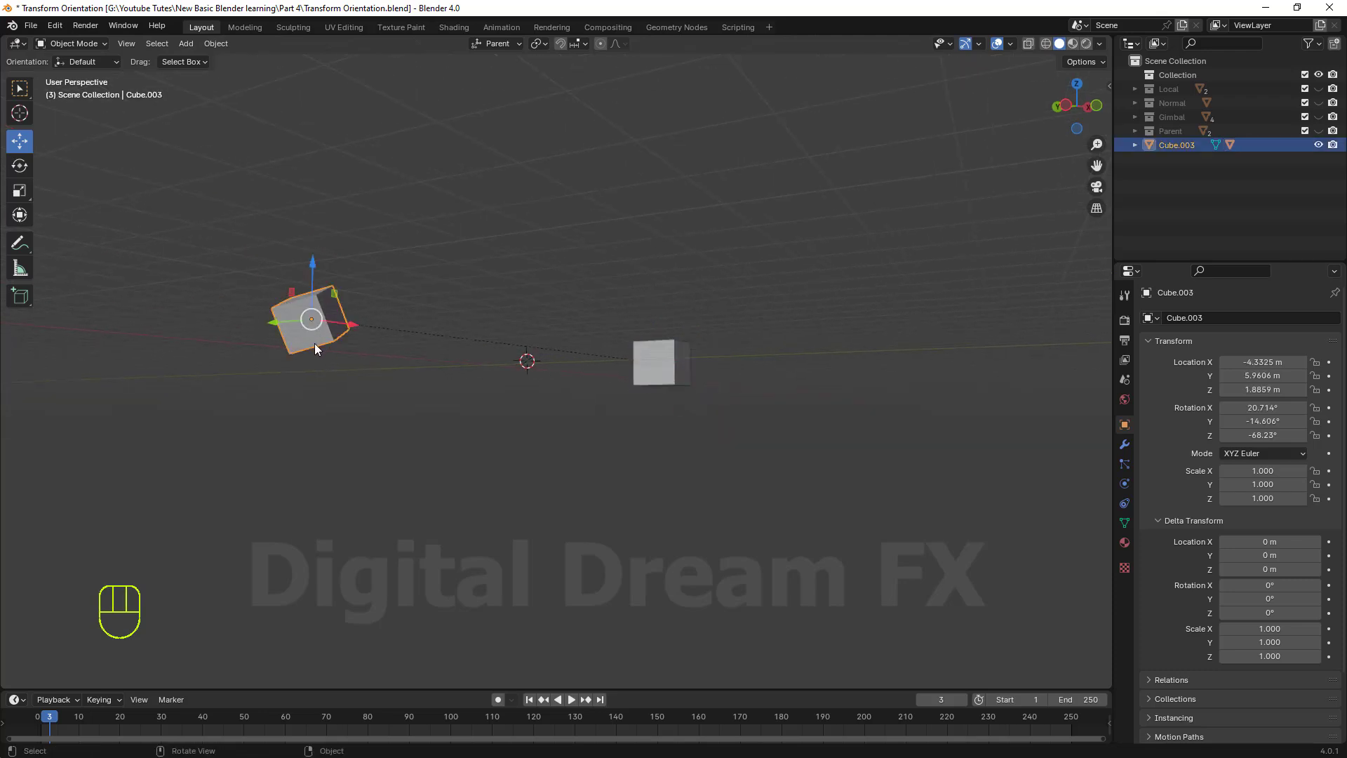
pyautogui.moveTo(463, 414)
pyautogui.mouseDown(button='middle')
pyautogui.moveTo(358, 424)
pyautogui.moveTo(482, 428)
pyautogui.mouseUp(button='middle')
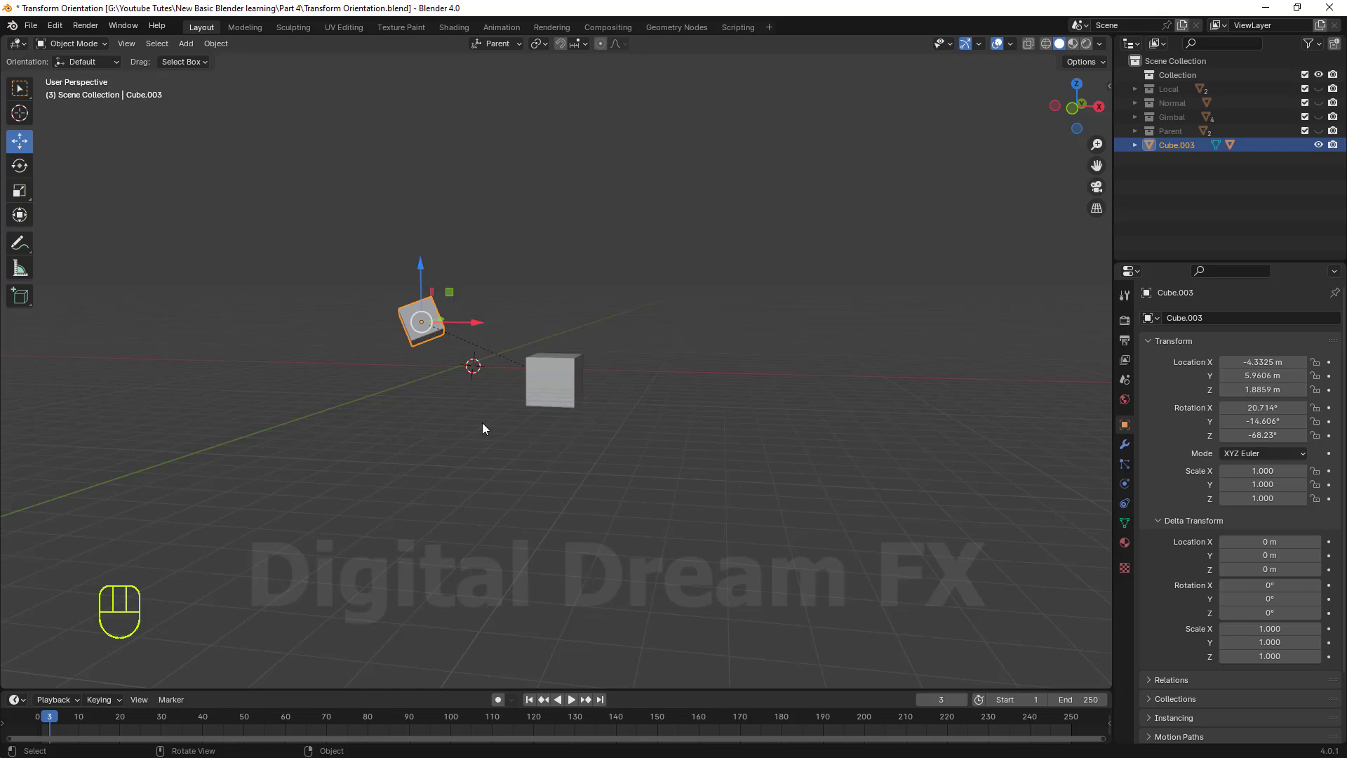
pyautogui.click(558, 382)
pyautogui.moveTo(536, 381); pyautogui.dragTo(689, 400, button='middle')
pyautogui.click(342, 337)
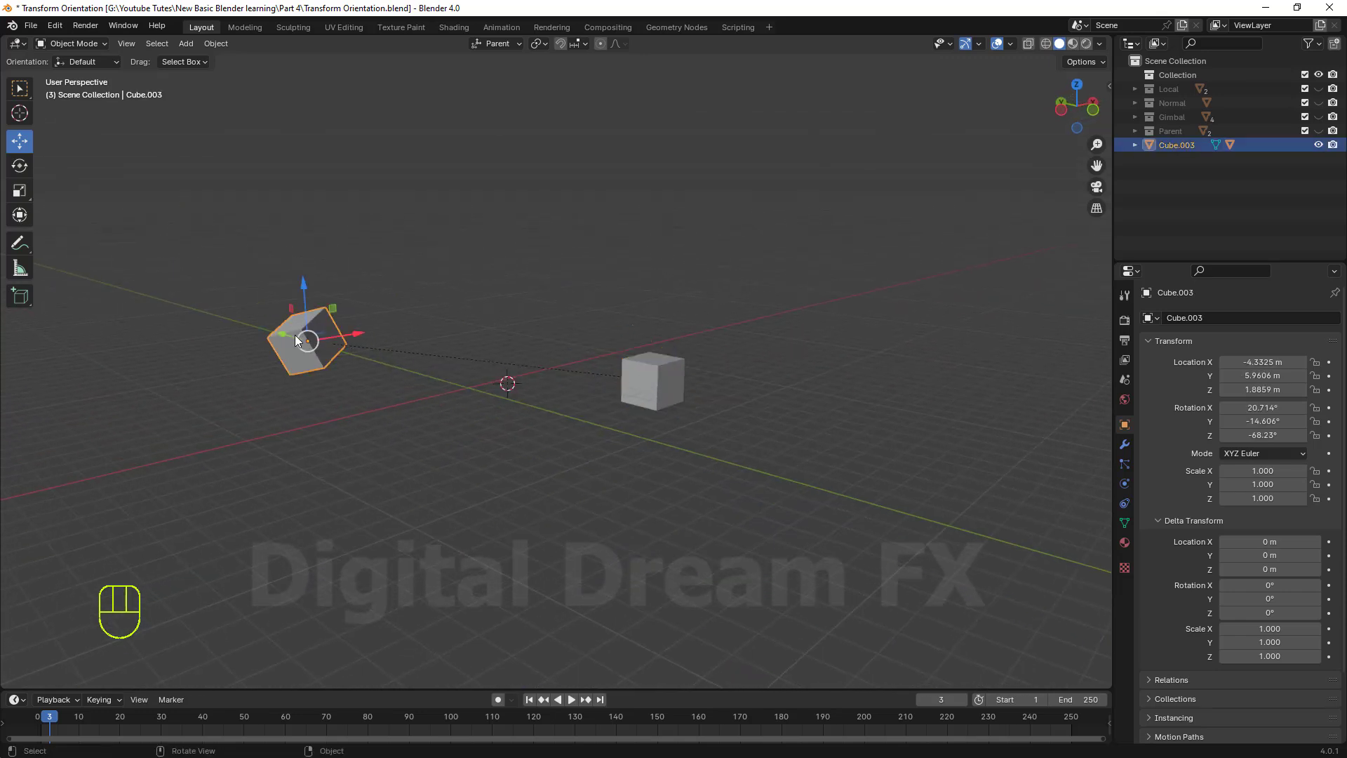
pyautogui.moveTo(466, 420); pyautogui.dragTo(341, 457, button='middle')
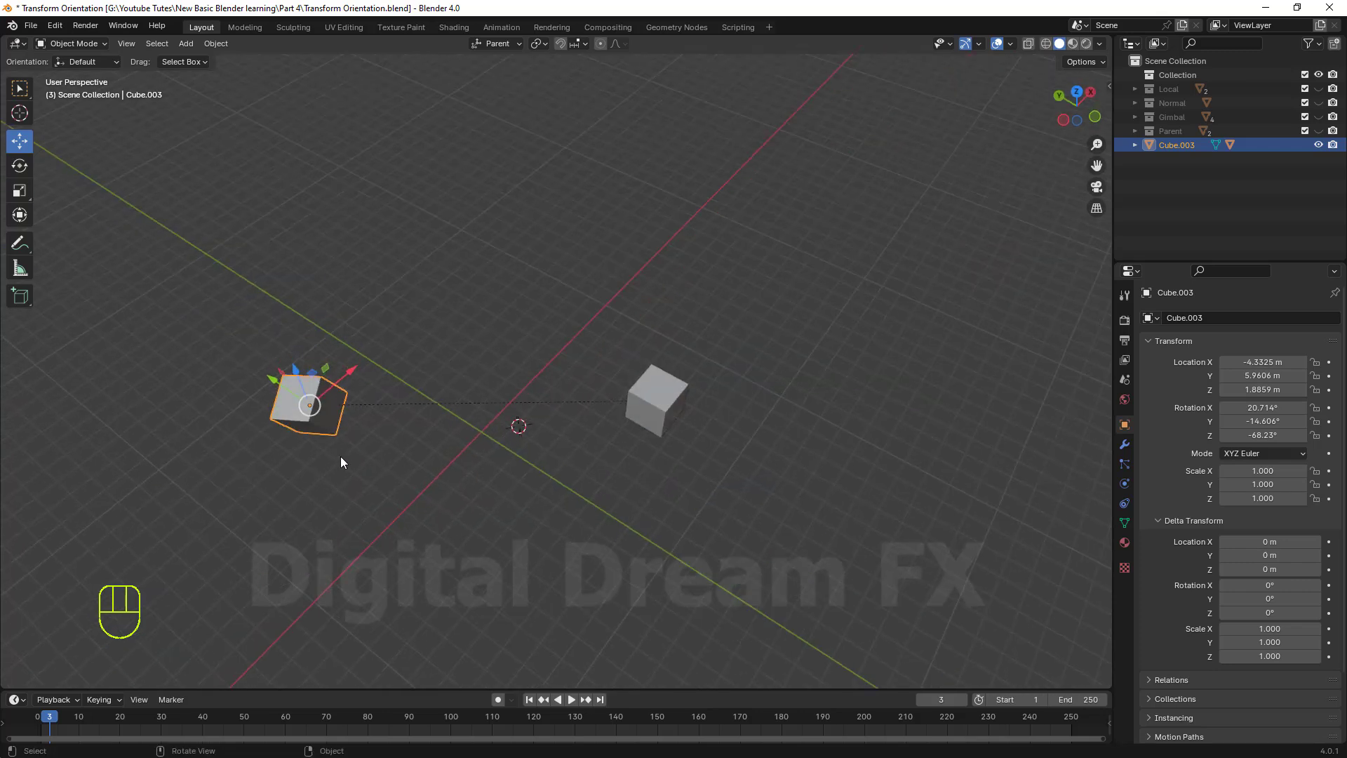
# Move the child cube freely to about X 0.58 m, Y -1.11 m, Z 3.94 m.
pyautogui.click(675, 399)
pyautogui.moveTo(675, 399); pyautogui.dragTo(729, 444, button='middle')
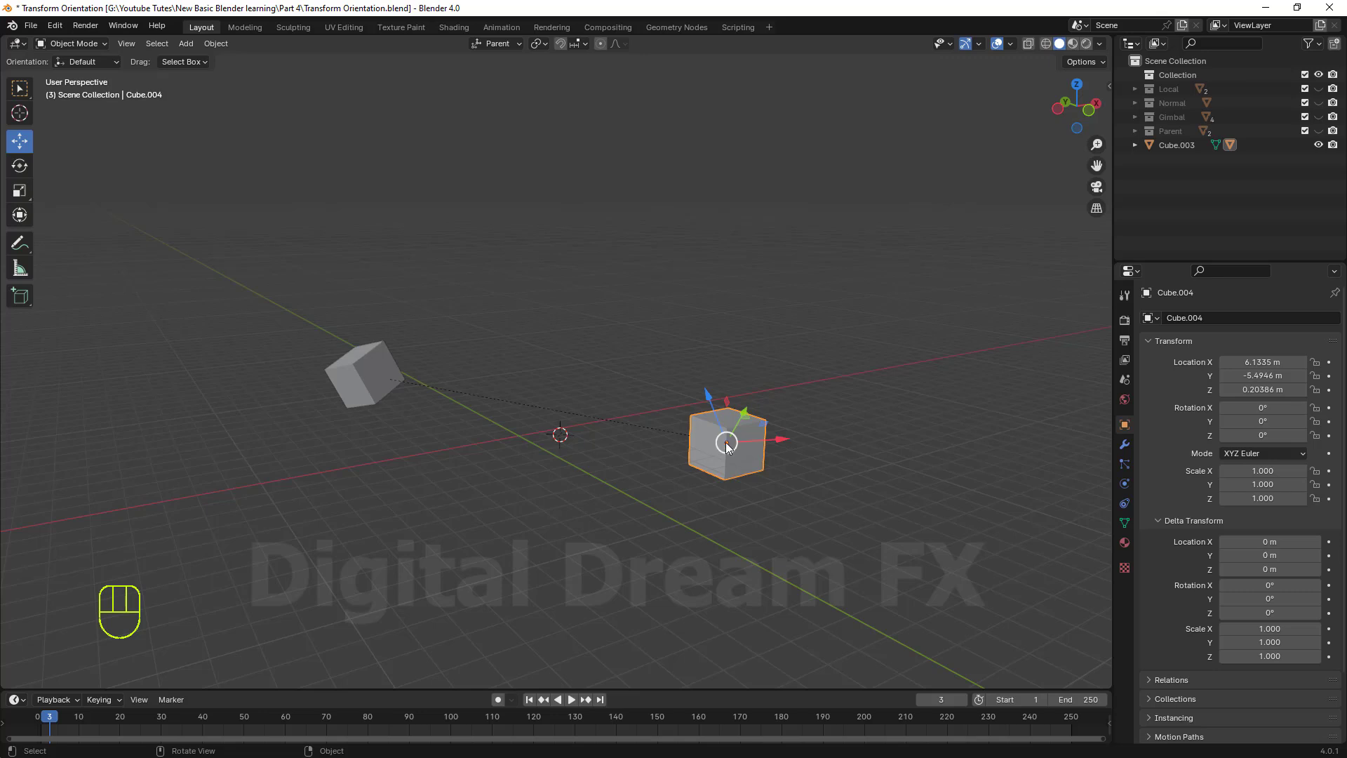
pyautogui.moveTo(727, 443); pyautogui.dragTo(545, 343)
# Move the tilted parent cube freely to about X -5.41 m, Y 9.94 m, Z 3.75 m.
pyautogui.click(392, 376)
pyautogui.moveTo(490, 484); pyautogui.dragTo(555, 475, button='middle')
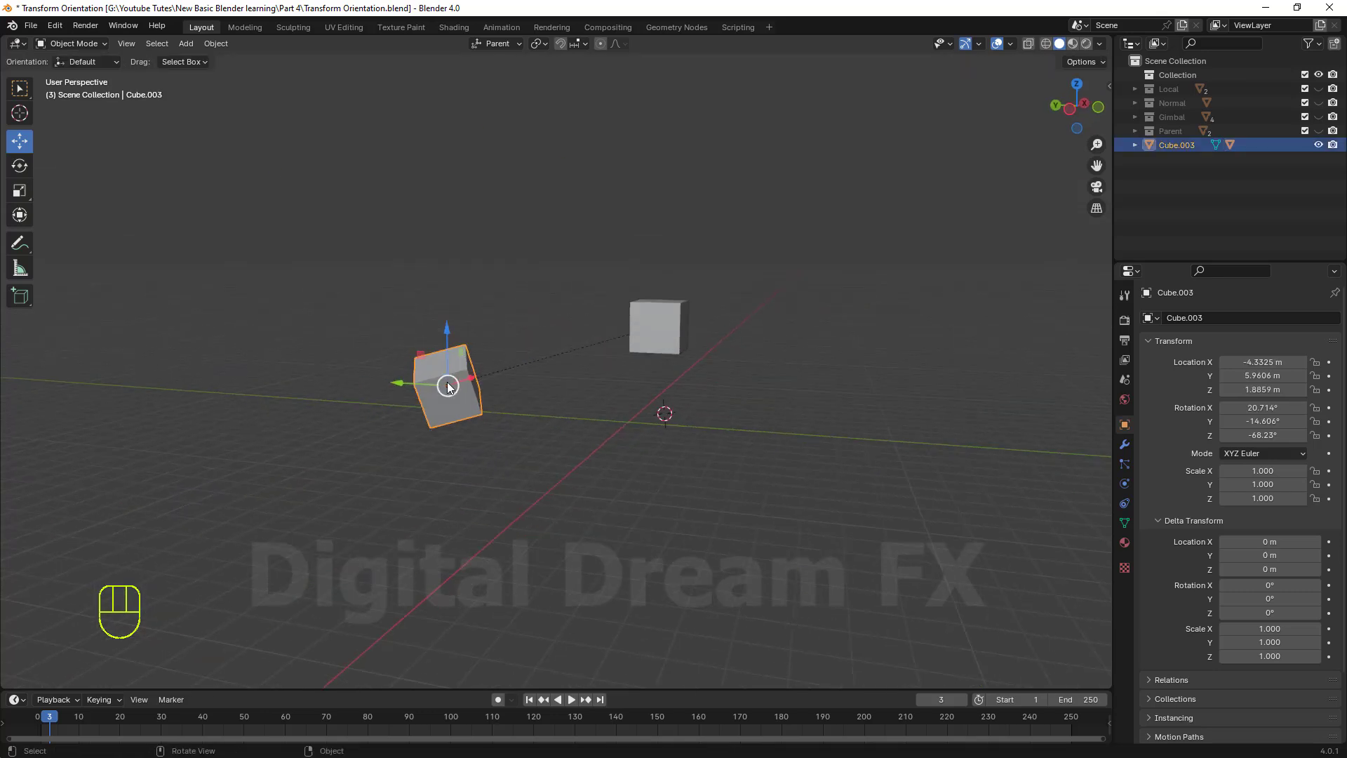
pyautogui.moveTo(448, 383); pyautogui.dragTo(338, 334)
# Try rotating the parent cube with the Rotate tool, and undo the rotation.
pyautogui.keyDown('shift'); pyautogui.moveTo(481, 407); pyautogui.dragTo(561, 449, button='middle'); pyautogui.keyUp('shift')
pyautogui.click(23, 161)
pyautogui.moveTo(373, 402)
pyautogui.mouseDown()
pyautogui.moveTo(383, 466)
pyautogui.moveTo(397, 407)
pyautogui.mouseUp()
pyautogui.hotkey('ctrl', 'z')
# Try rotating the child cube under the Parent orientation, and undo the rotation.
pyautogui.moveTo(542, 437); pyautogui.dragTo(515, 428, button='middle')
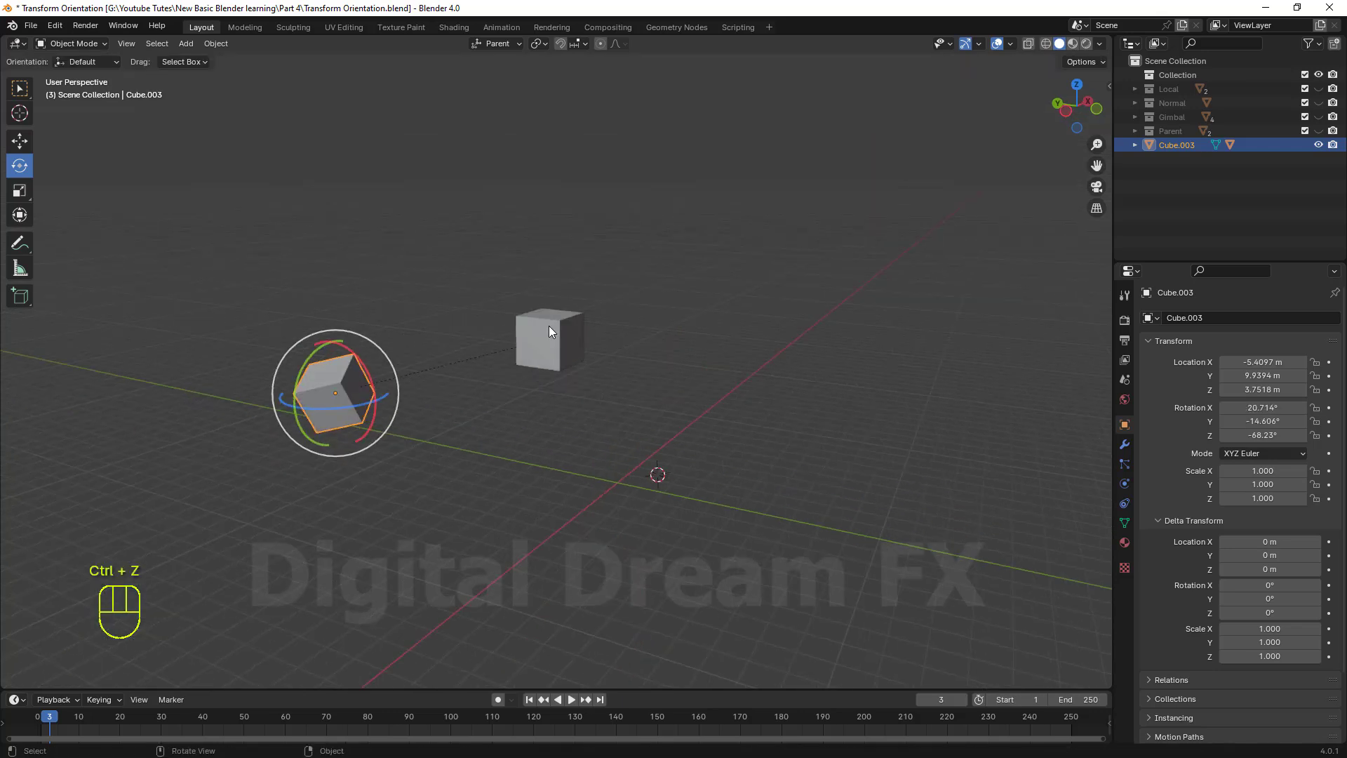
pyautogui.click(549, 330)
pyautogui.moveTo(553, 289); pyautogui.dragTo(533, 245)
pyautogui.hotkey('ctrl', 'z')
pyautogui.moveTo(567, 393); pyautogui.dragTo(549, 455, button='middle')
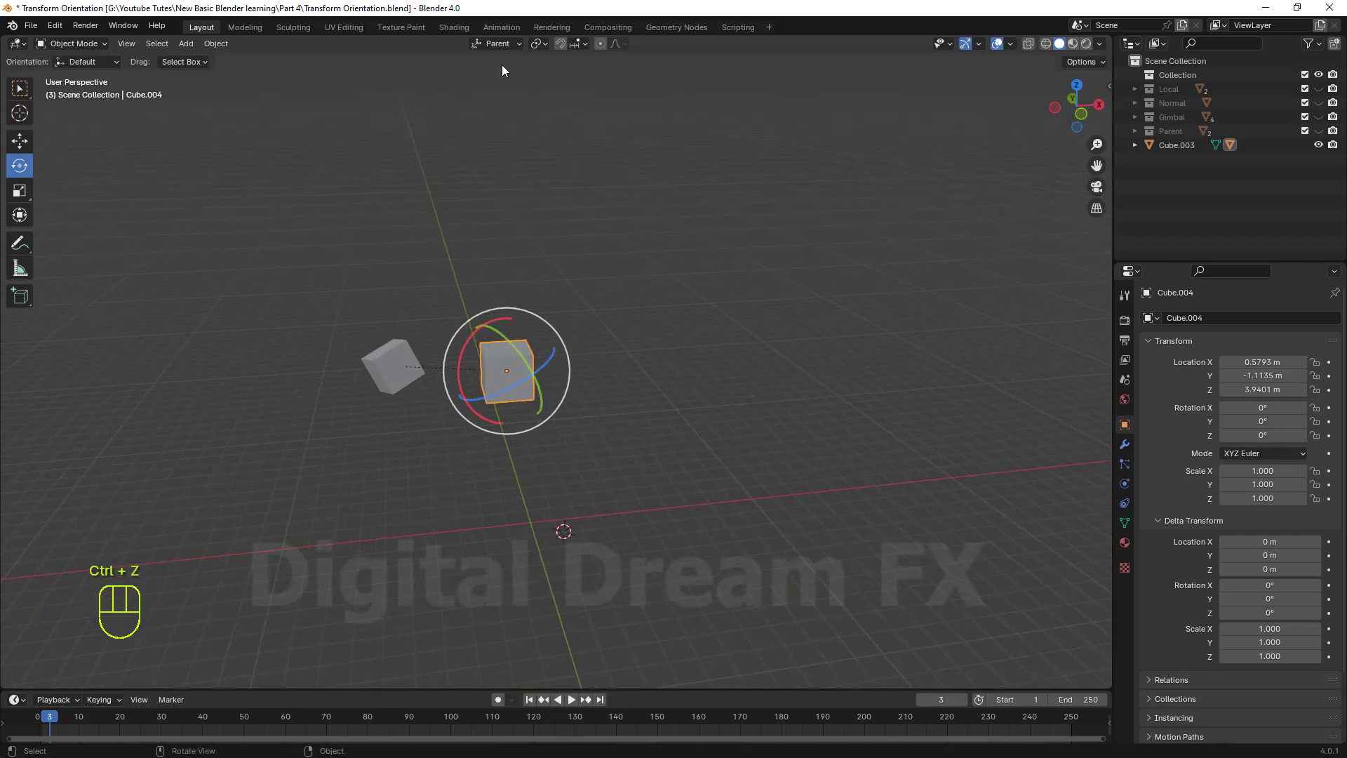
# Review the list of available transform orientations with the child cube selected.
pyautogui.click(498, 44)
pyautogui.click(500, 44)
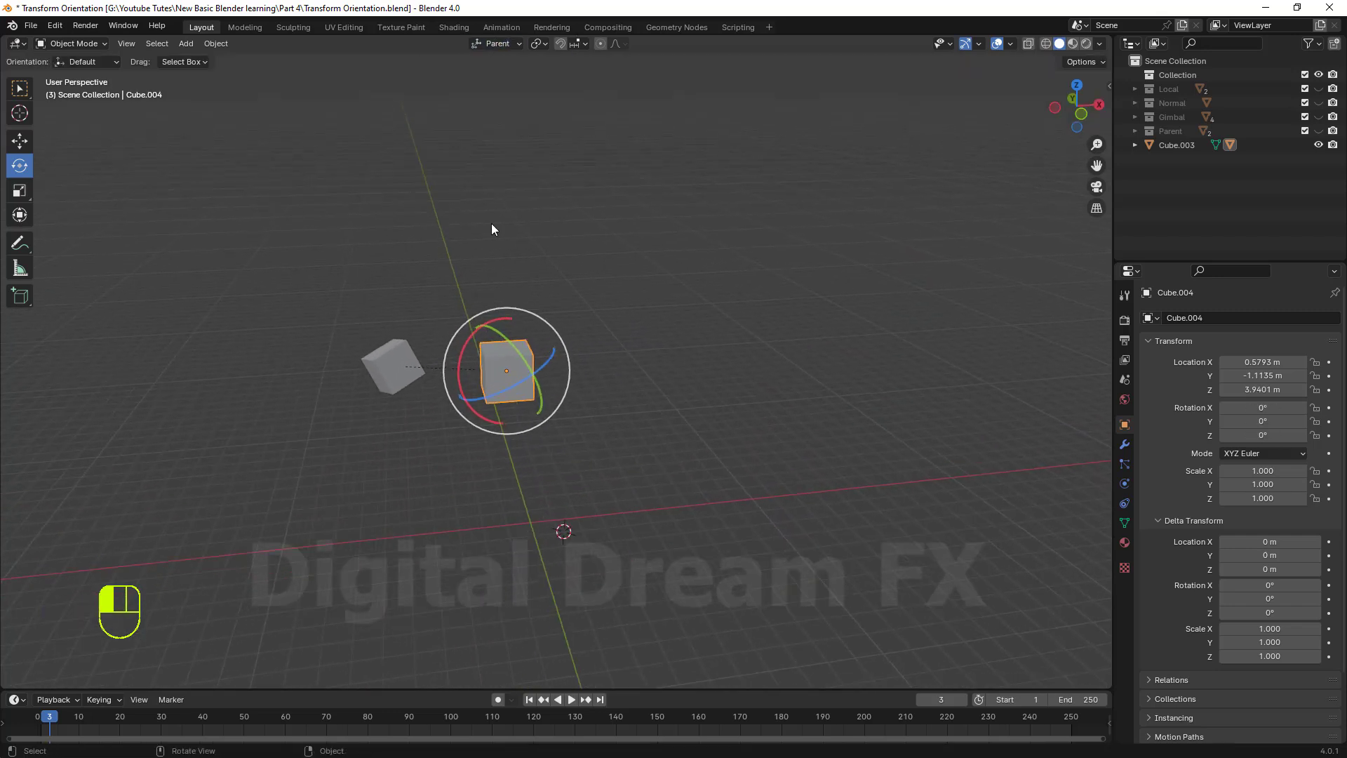
pyautogui.click(493, 44)
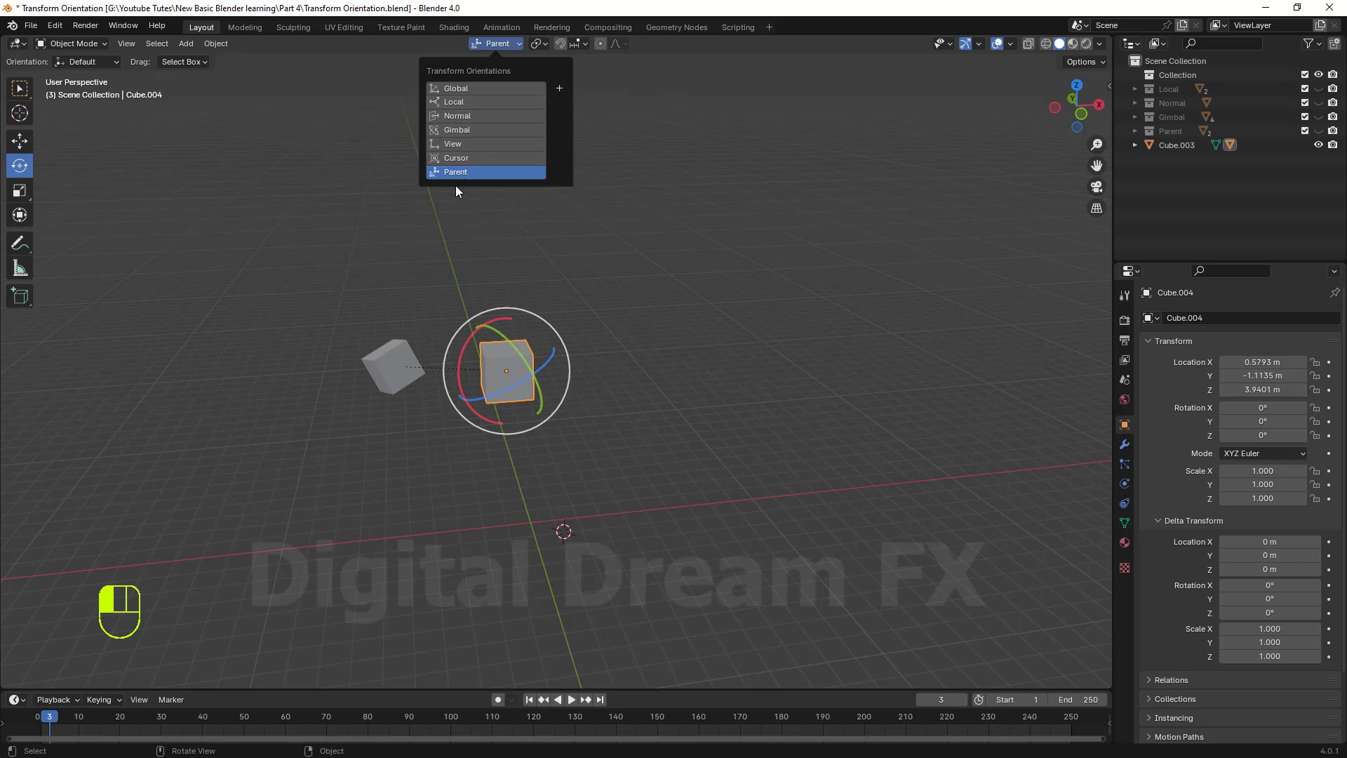
pyautogui.click(495, 44)
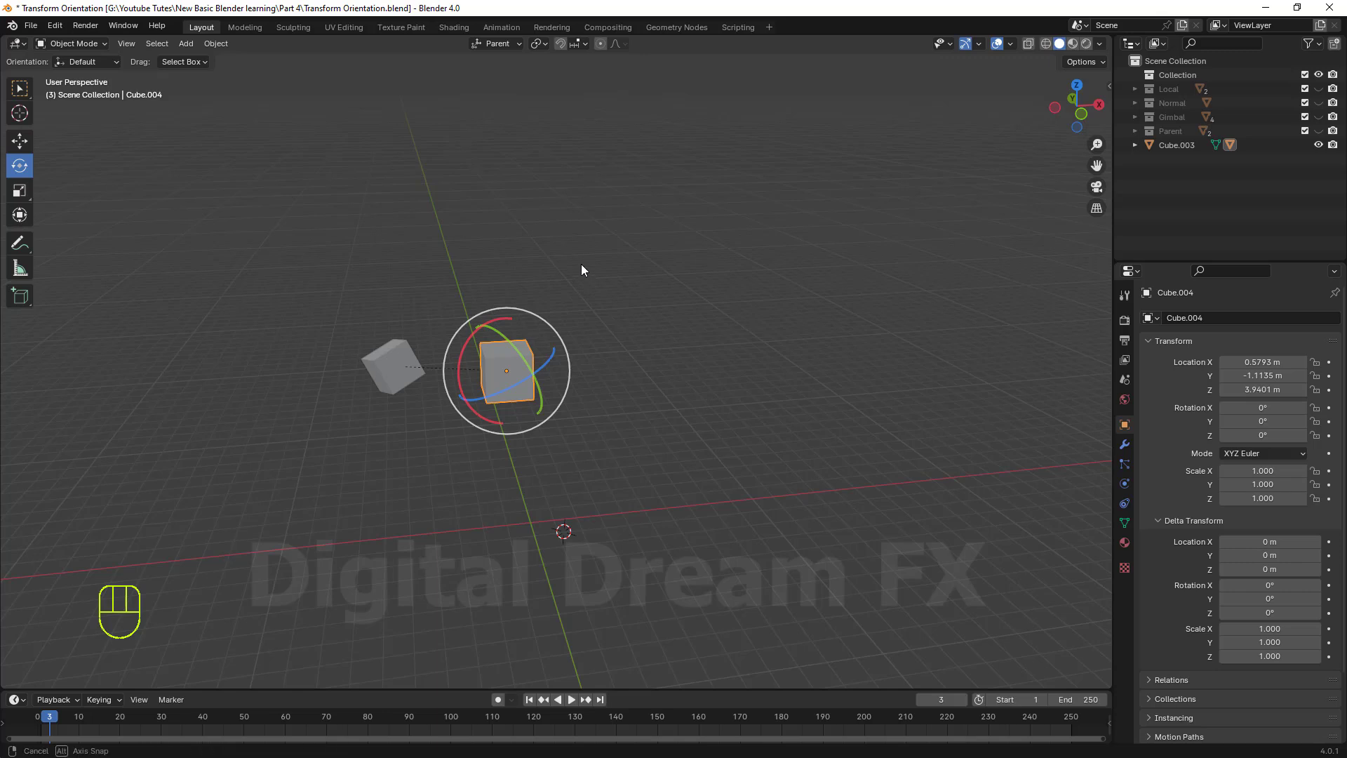
pyautogui.moveTo(581, 264); pyautogui.dragTo(593, 316, button='middle')
pyautogui.click(500, 44)
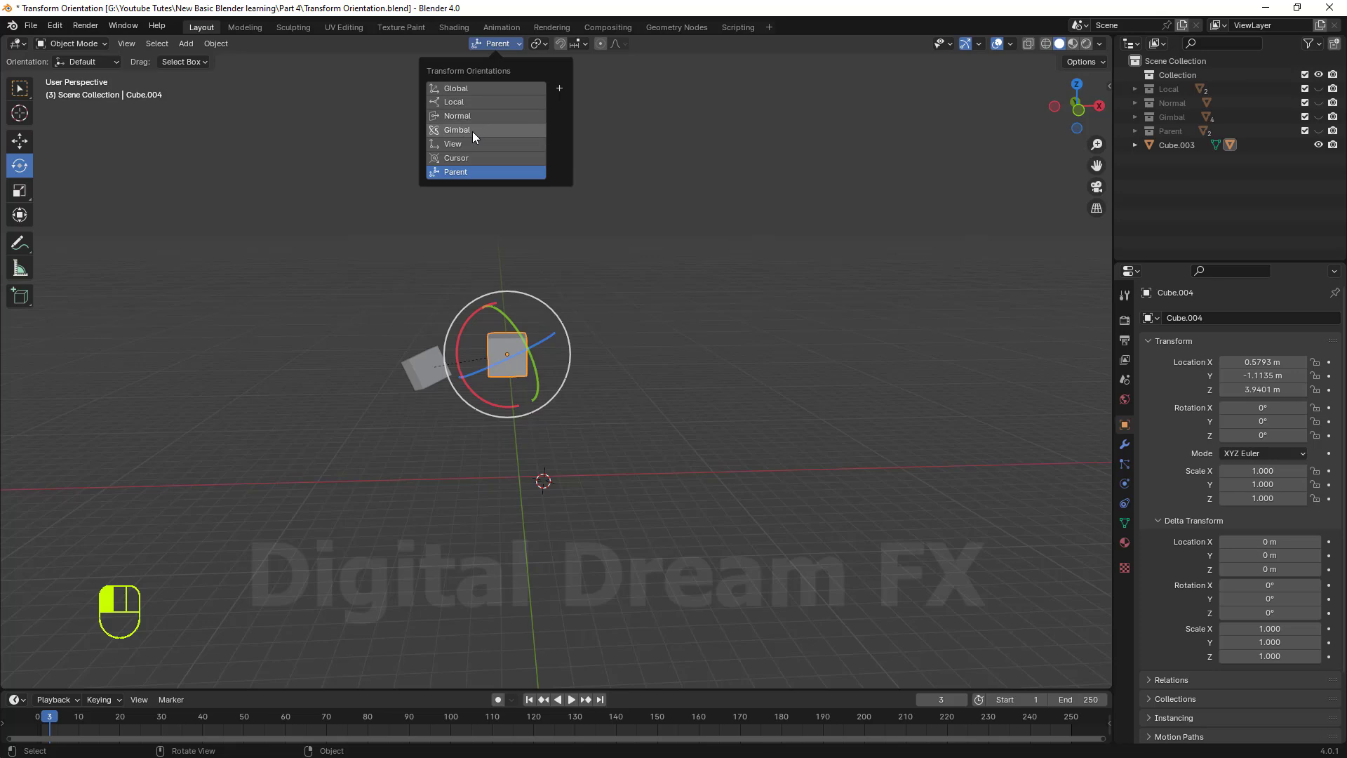
pyautogui.moveTo(611, 187); pyautogui.dragTo(607, 200, button='middle')
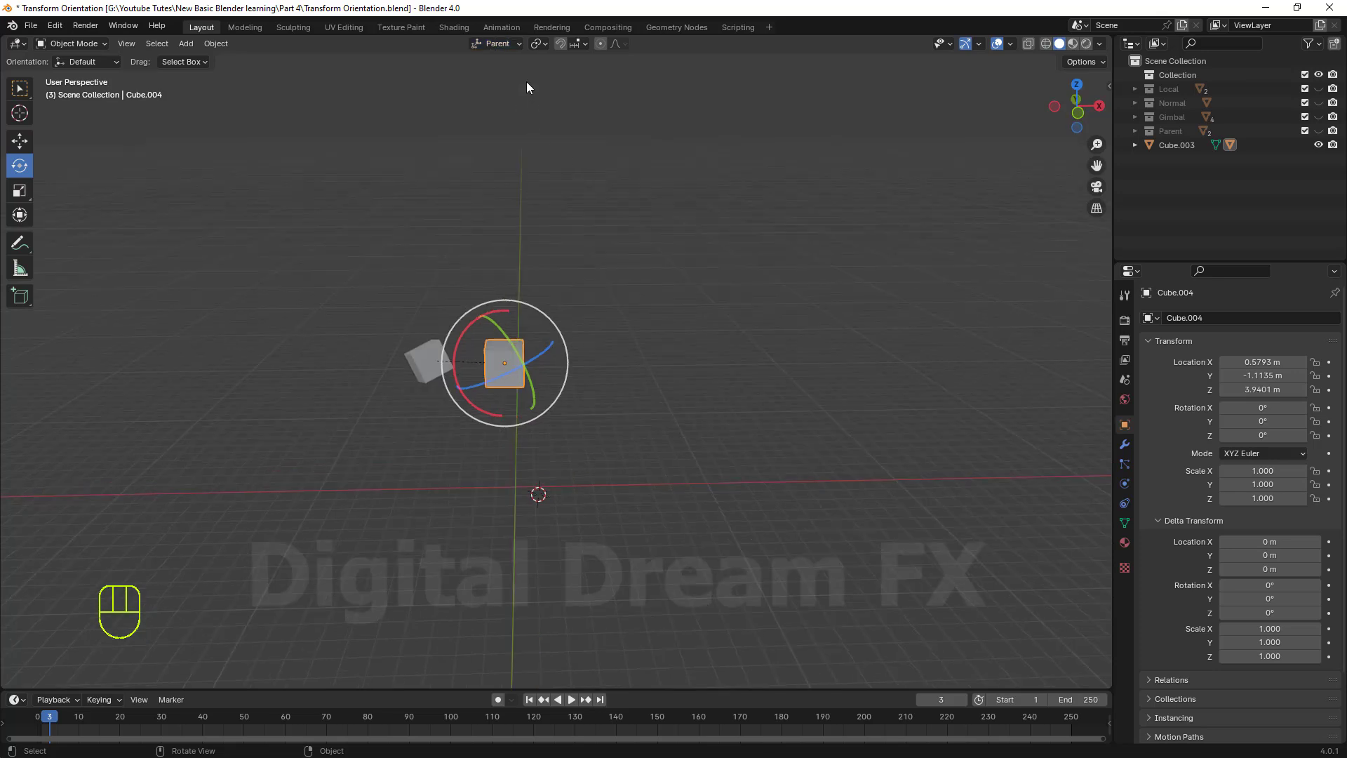
# Look over the transform pivot point choices and the snapping options.
pyautogui.click(540, 44)
pyautogui.click(585, 42)
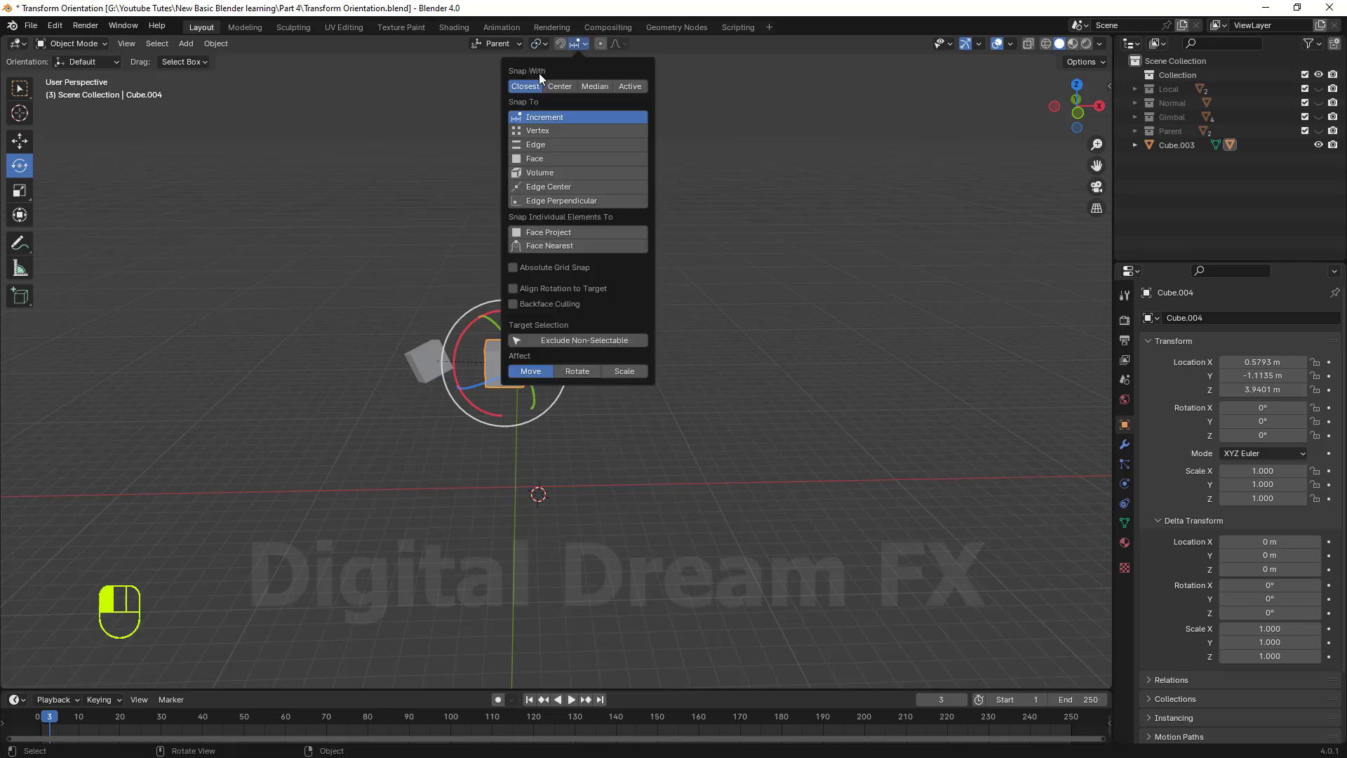
pyautogui.click(542, 45)
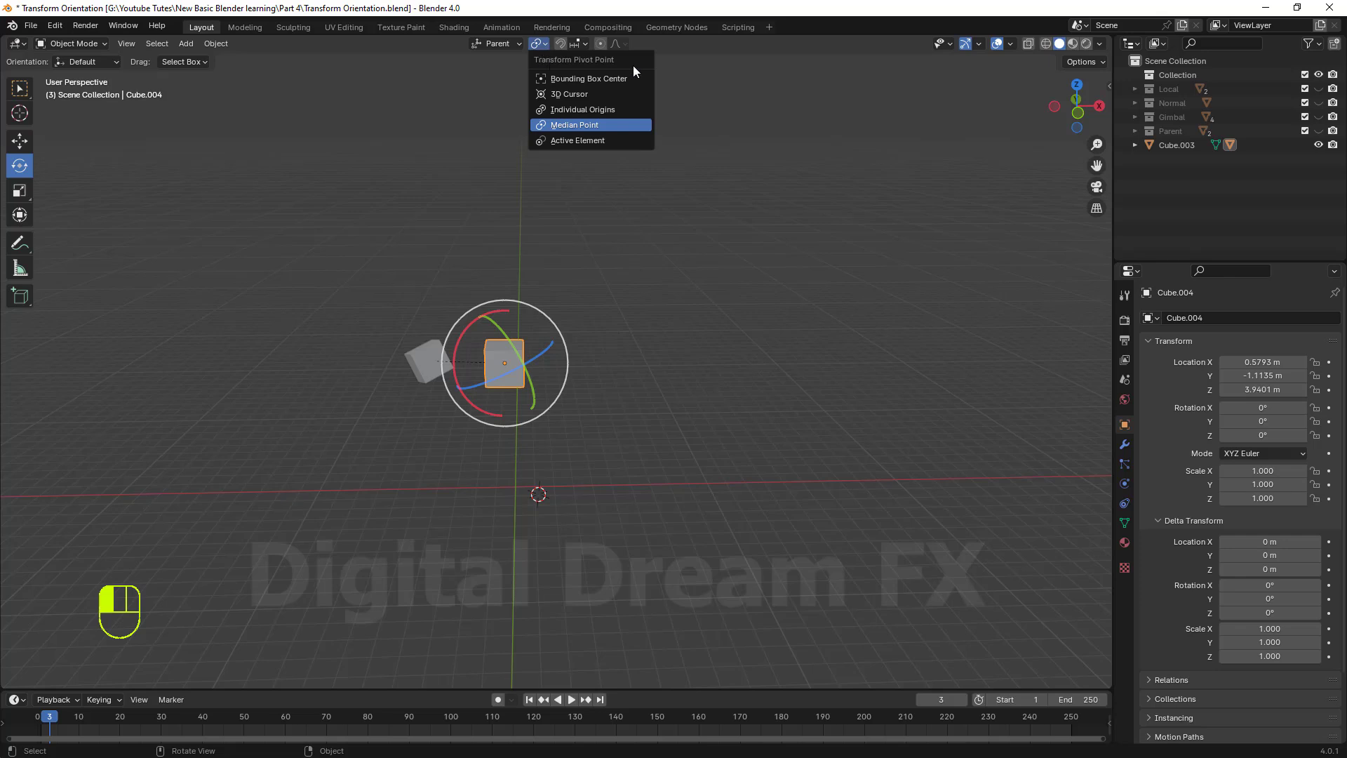
pyautogui.click(580, 43)
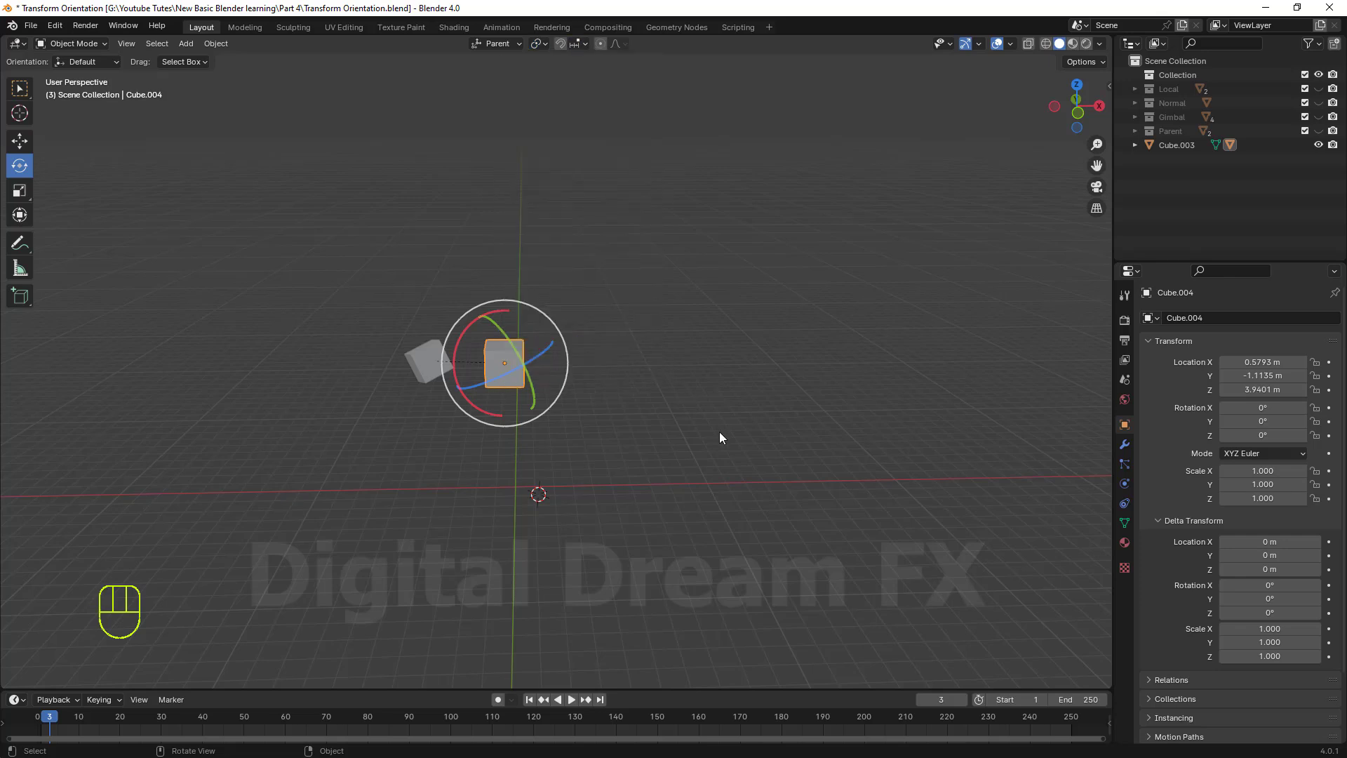
pyautogui.moveTo(719, 431); pyautogui.dragTo(731, 433, button='middle')
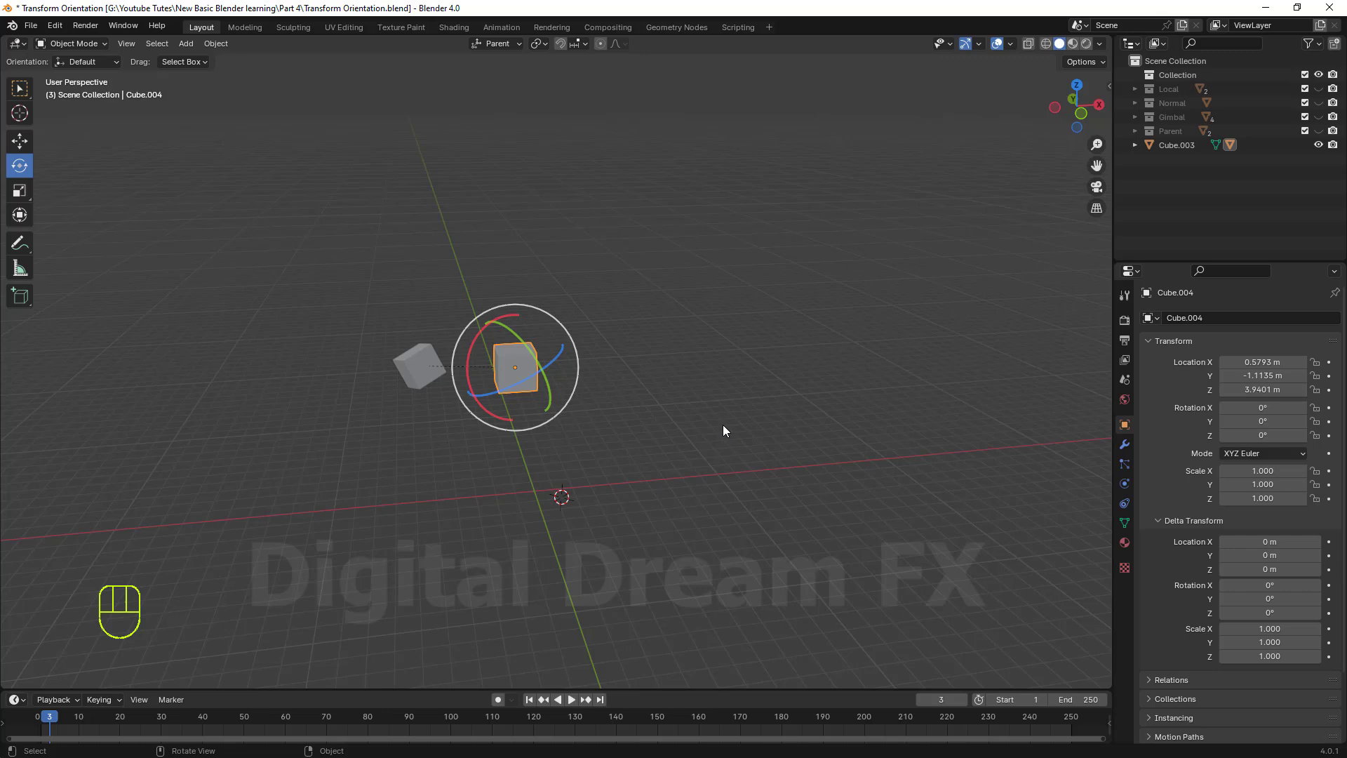